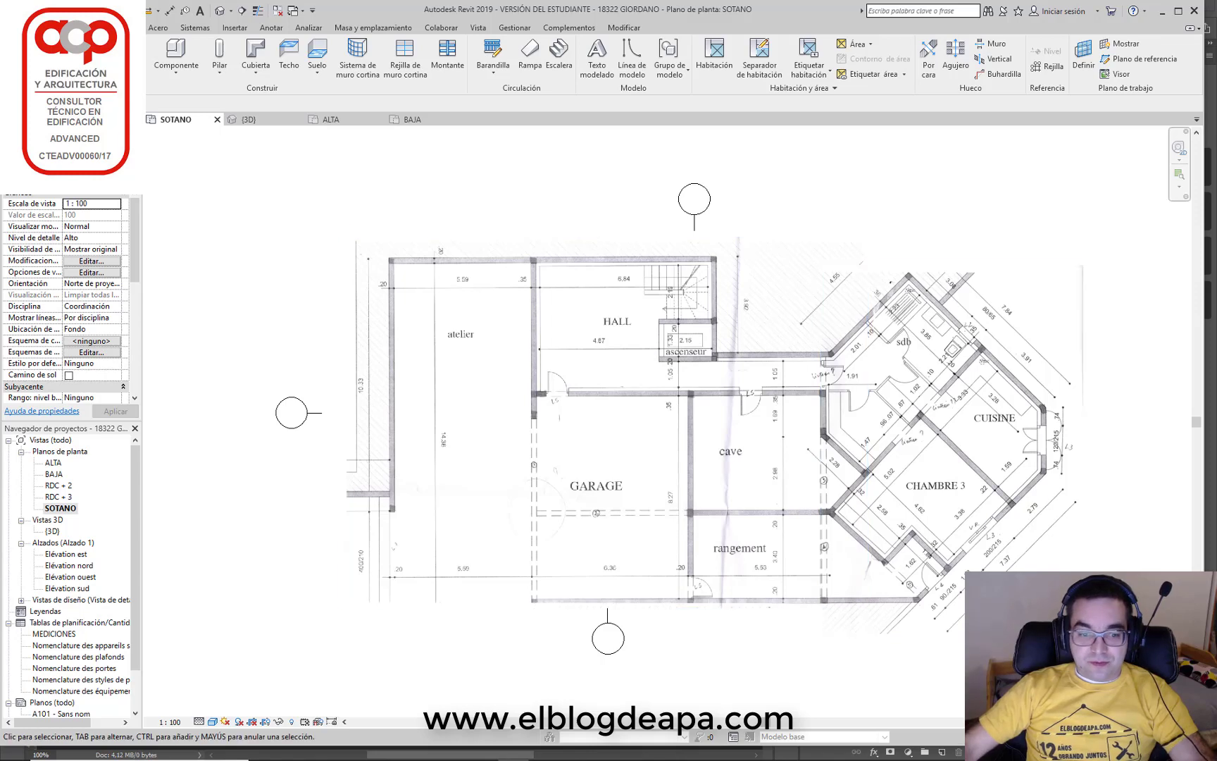
Open the PLANS folder and view scans img033, img034 and img035 in Photos
mouse_move(348, 751)
click(295, 748)
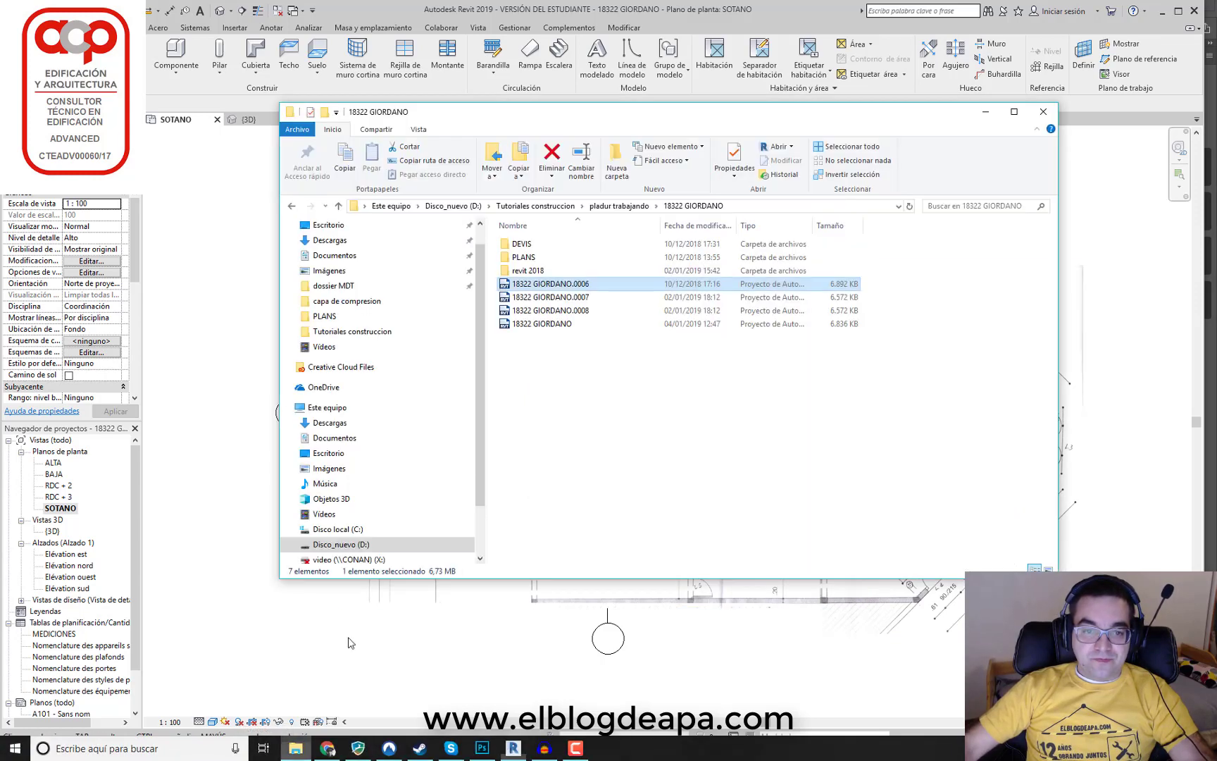
double_click(551, 258)
click(549, 259)
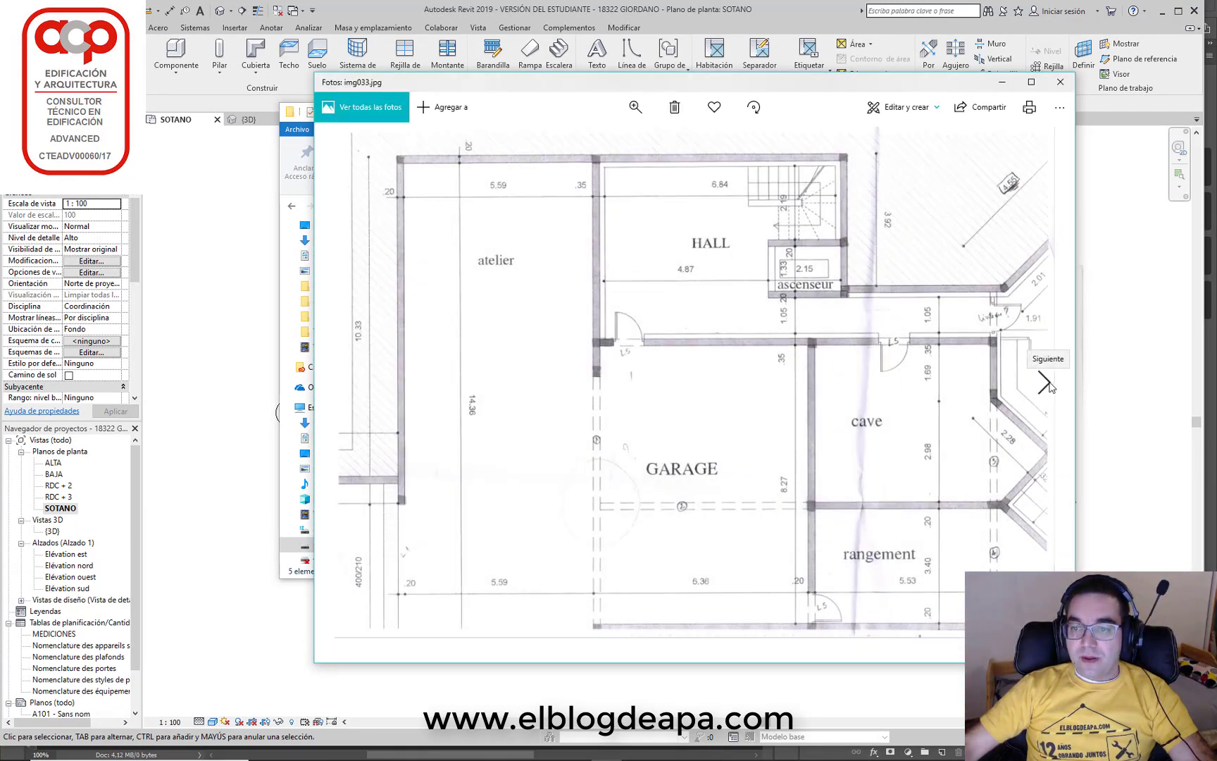
click(1045, 383)
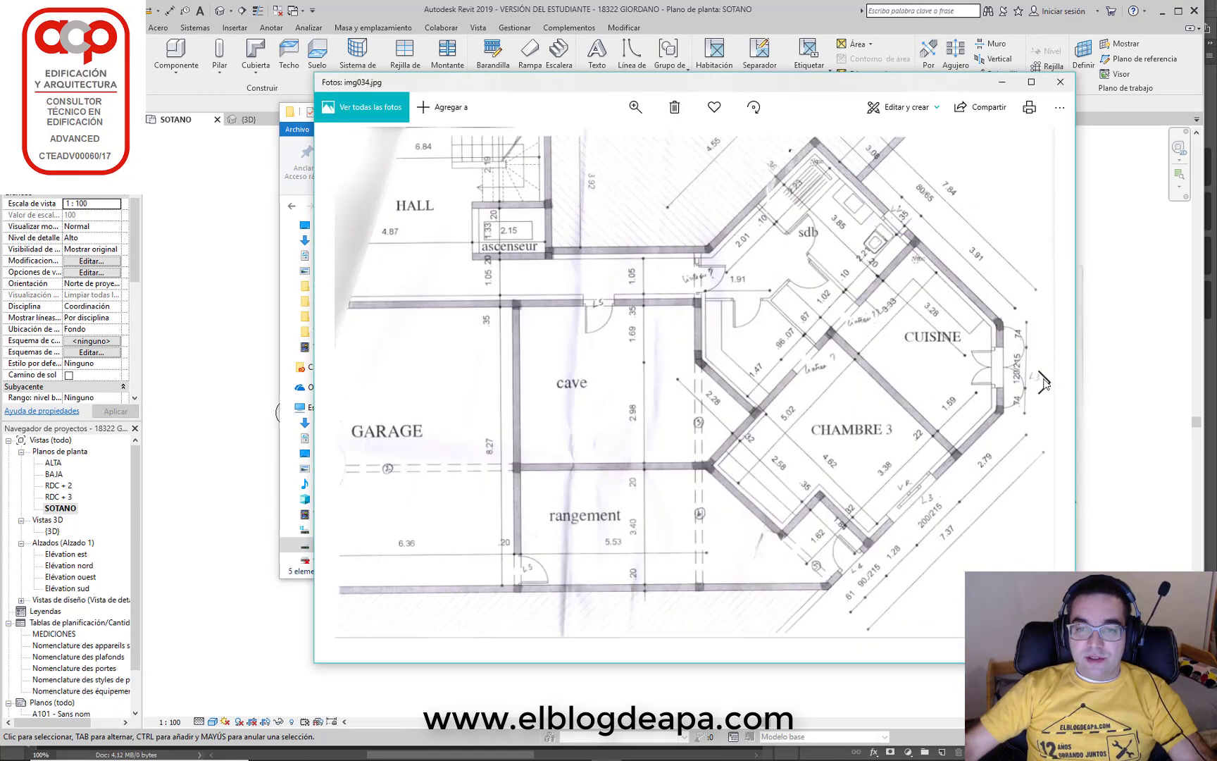
click(1046, 383)
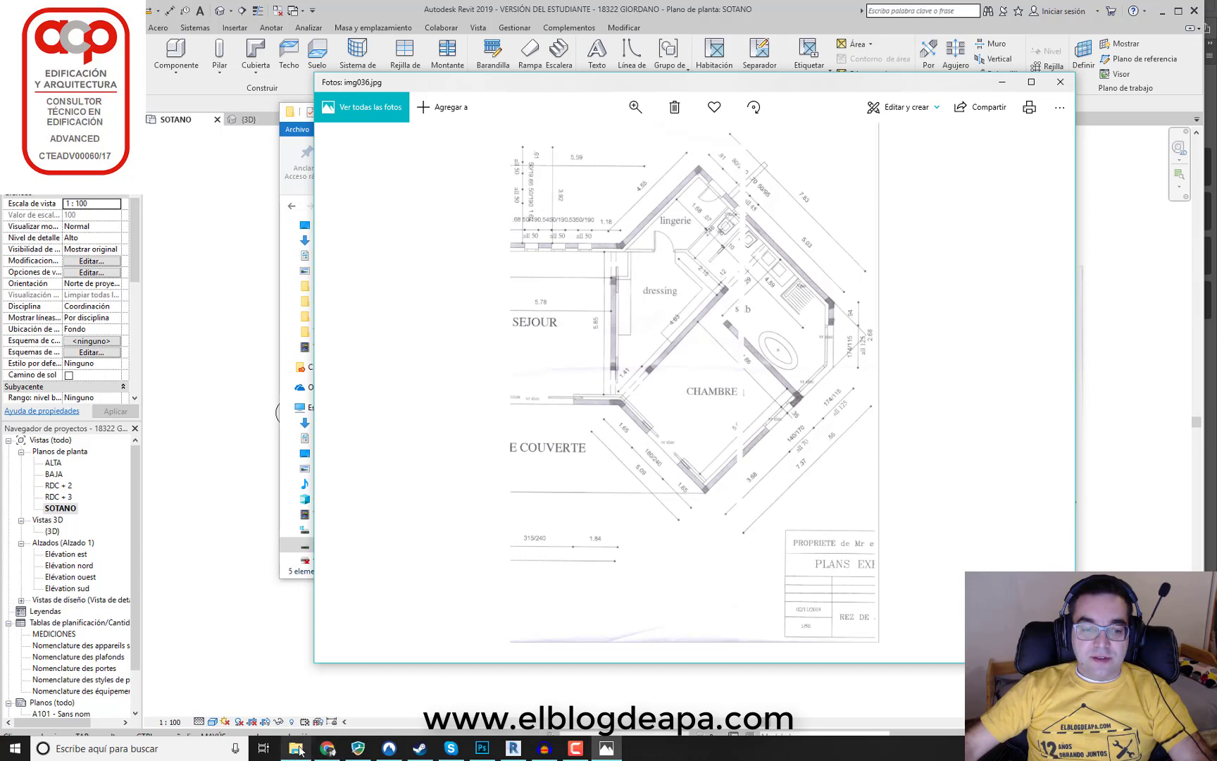
Look into the DEVIS folder, go back up to pladur trabajando, then return to Revit
click(300, 751)
click(697, 207)
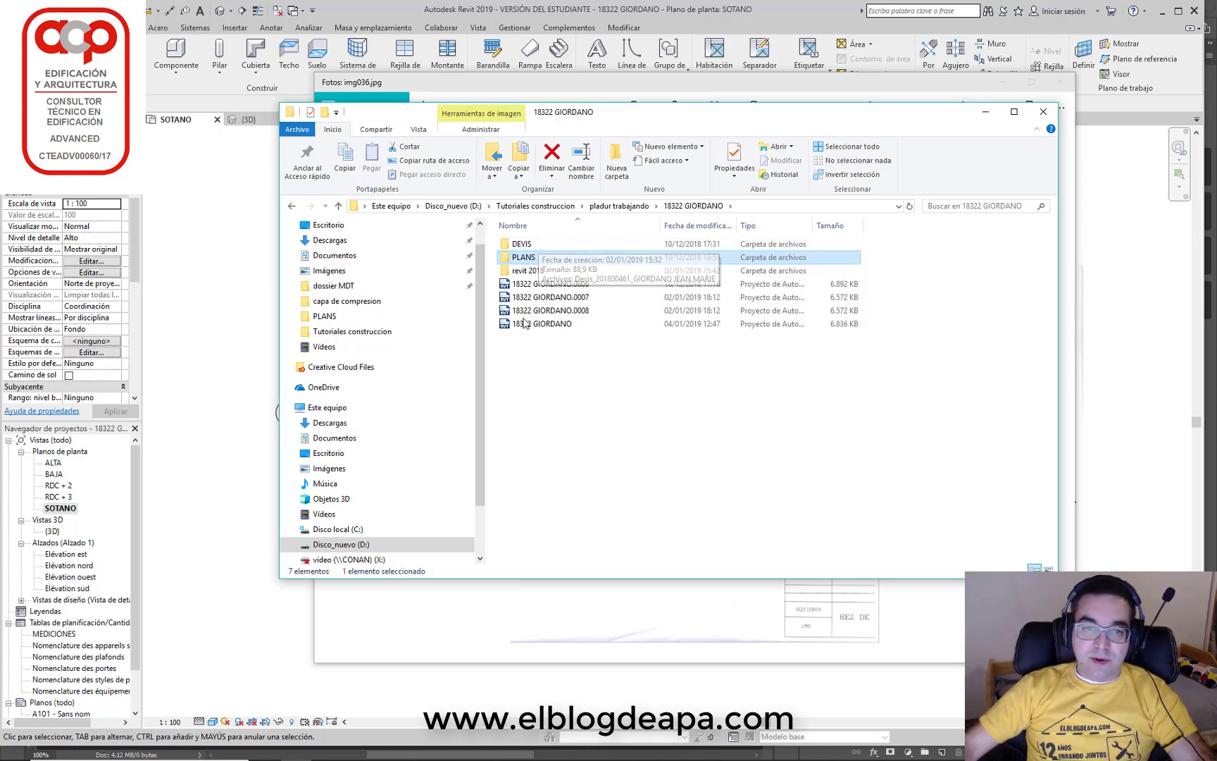
double_click(557, 244)
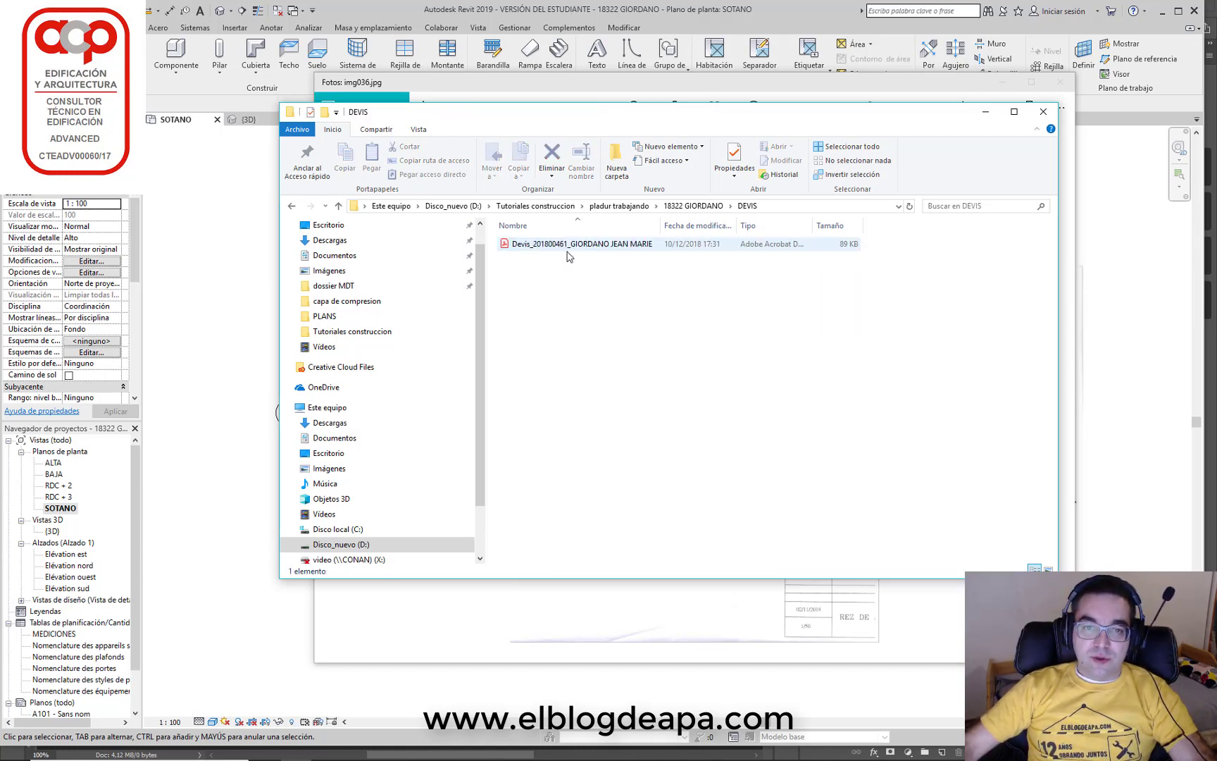
click(696, 206)
click(619, 206)
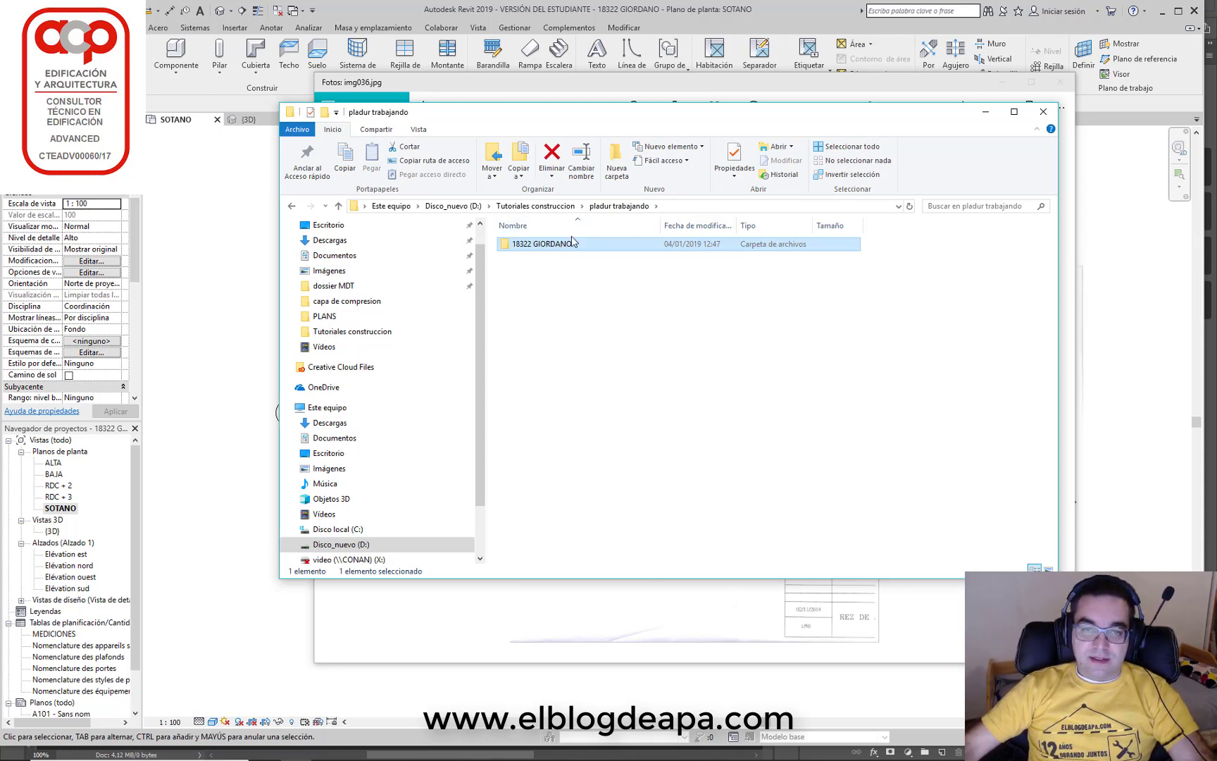
click(687, 4)
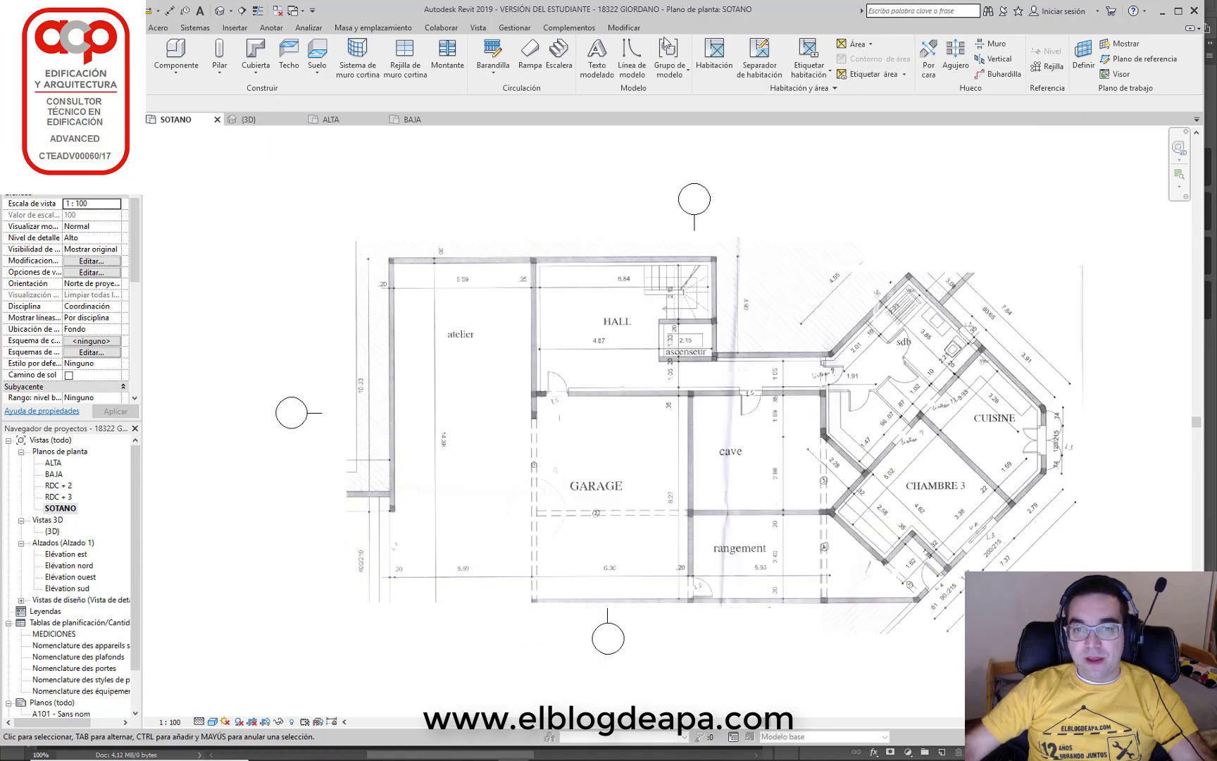
click(520, 367)
middle_drag(600, 314, 486, 307)
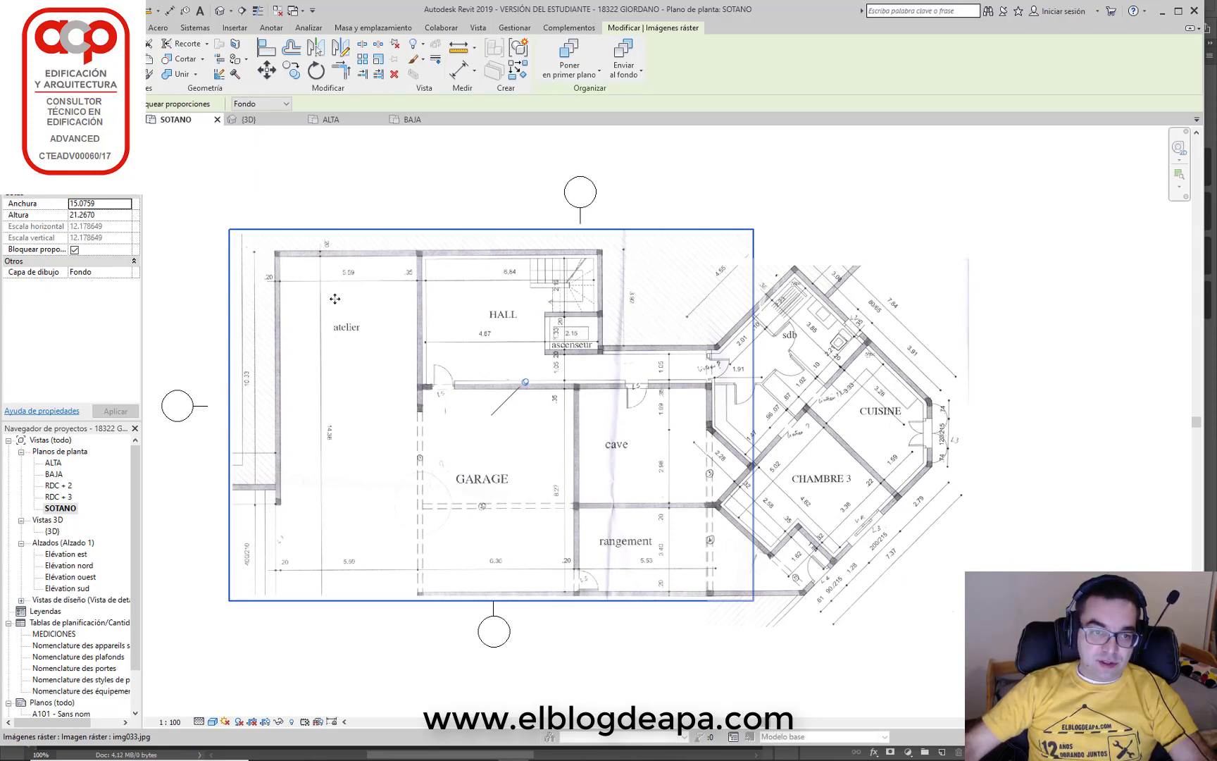
scroll(317, 275, up, 2)
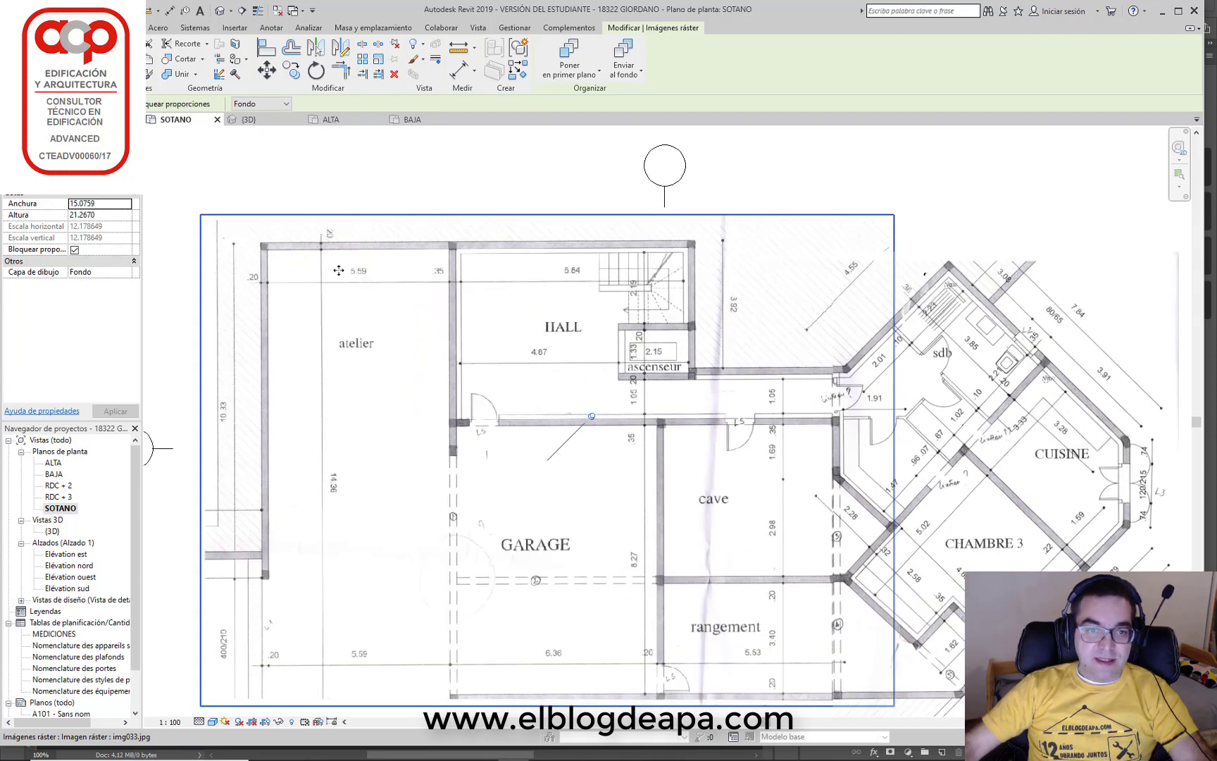
scroll(338, 273, up, 1)
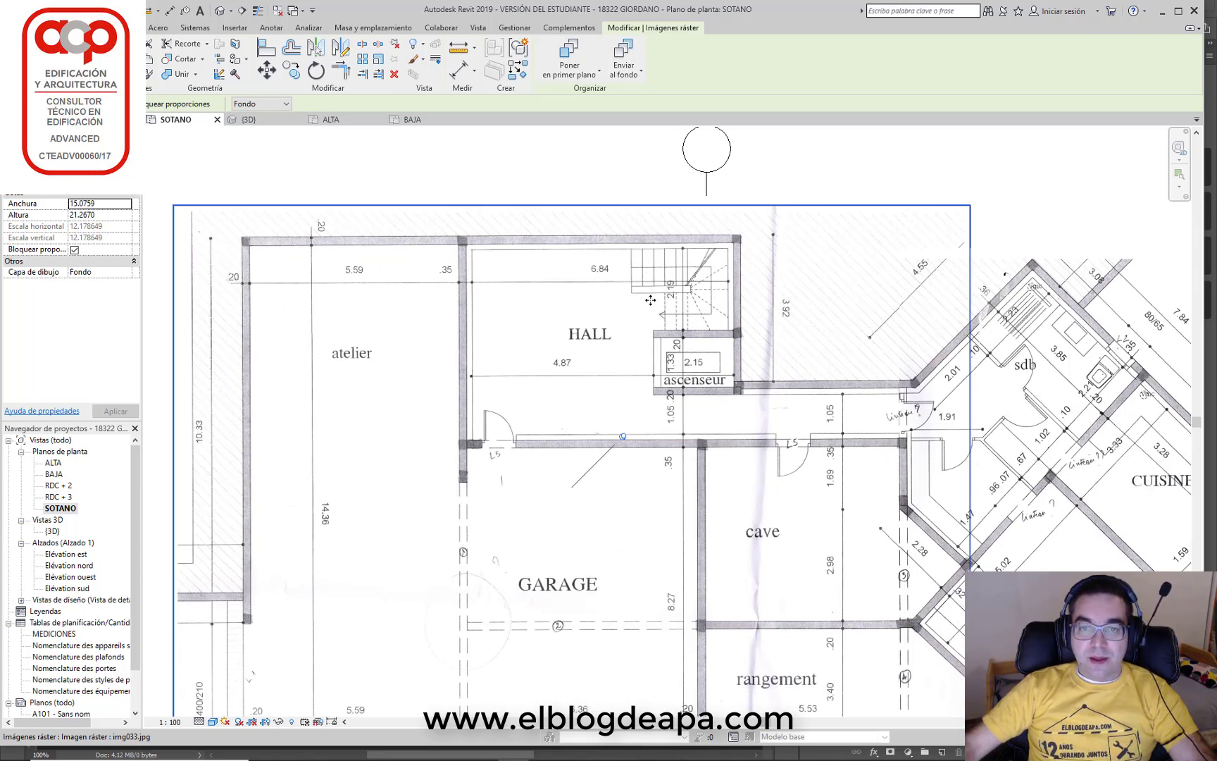
scroll(650, 300, down, 2)
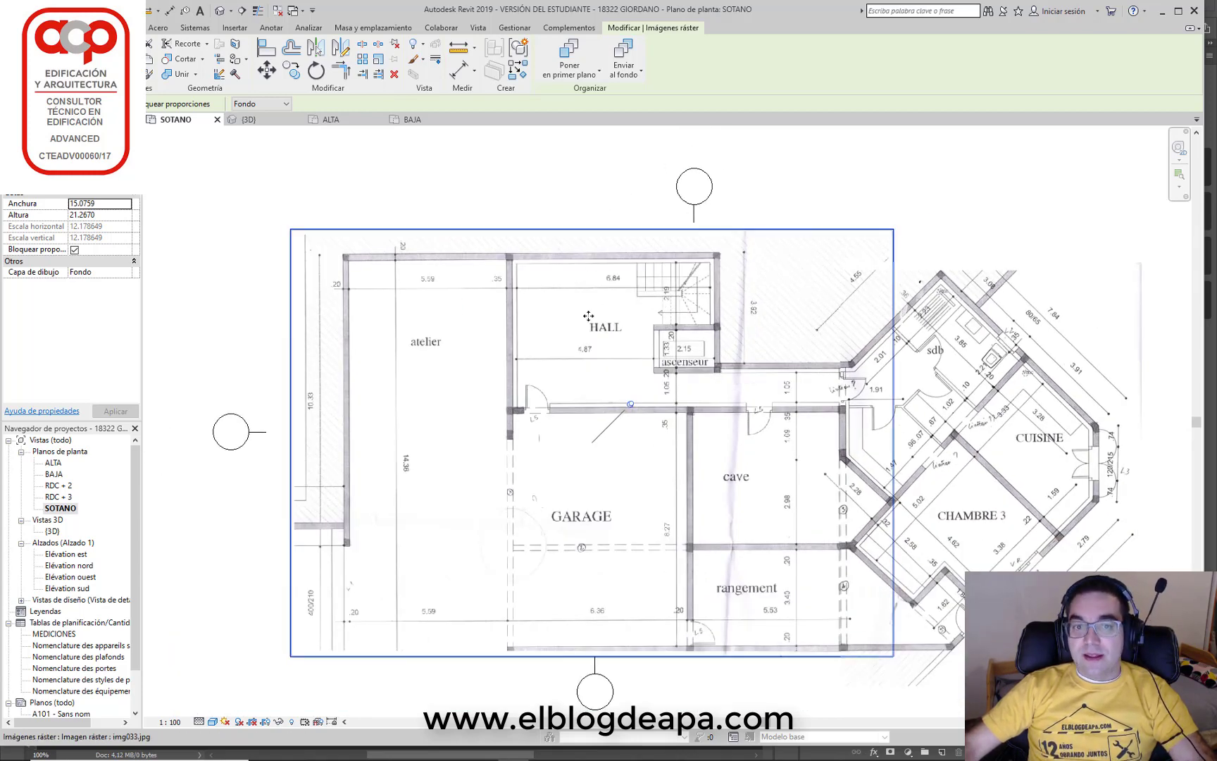
middle_drag(874, 372, 688, 358)
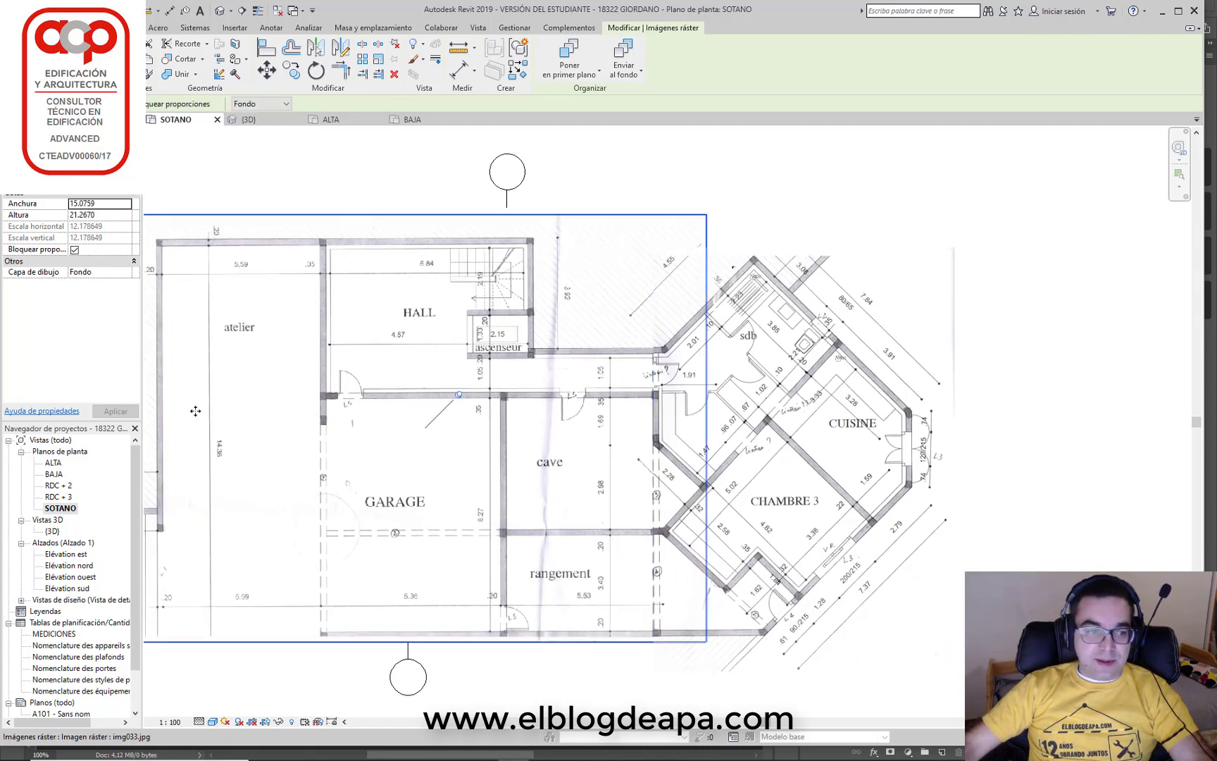
On the BAJA plan, measure the 11.57 span between two walls, then reopen SOTANO
double_click(50, 475)
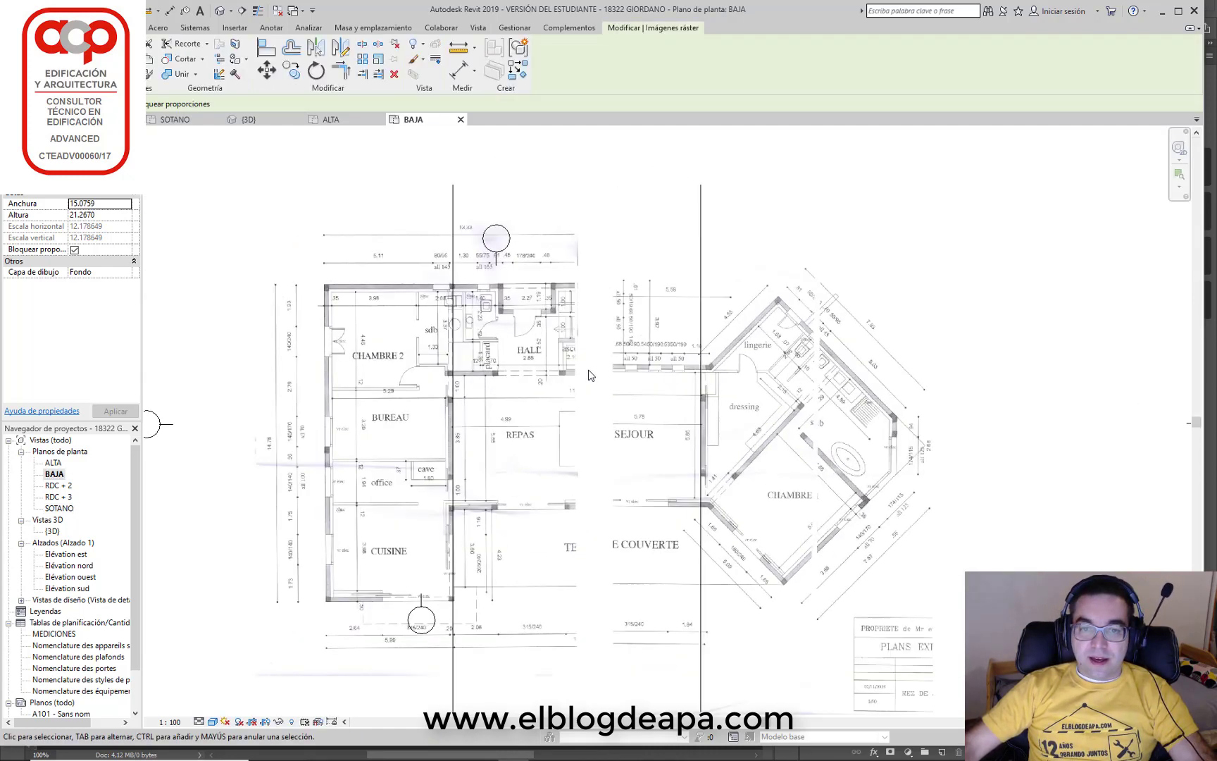
scroll(549, 378, up, 2)
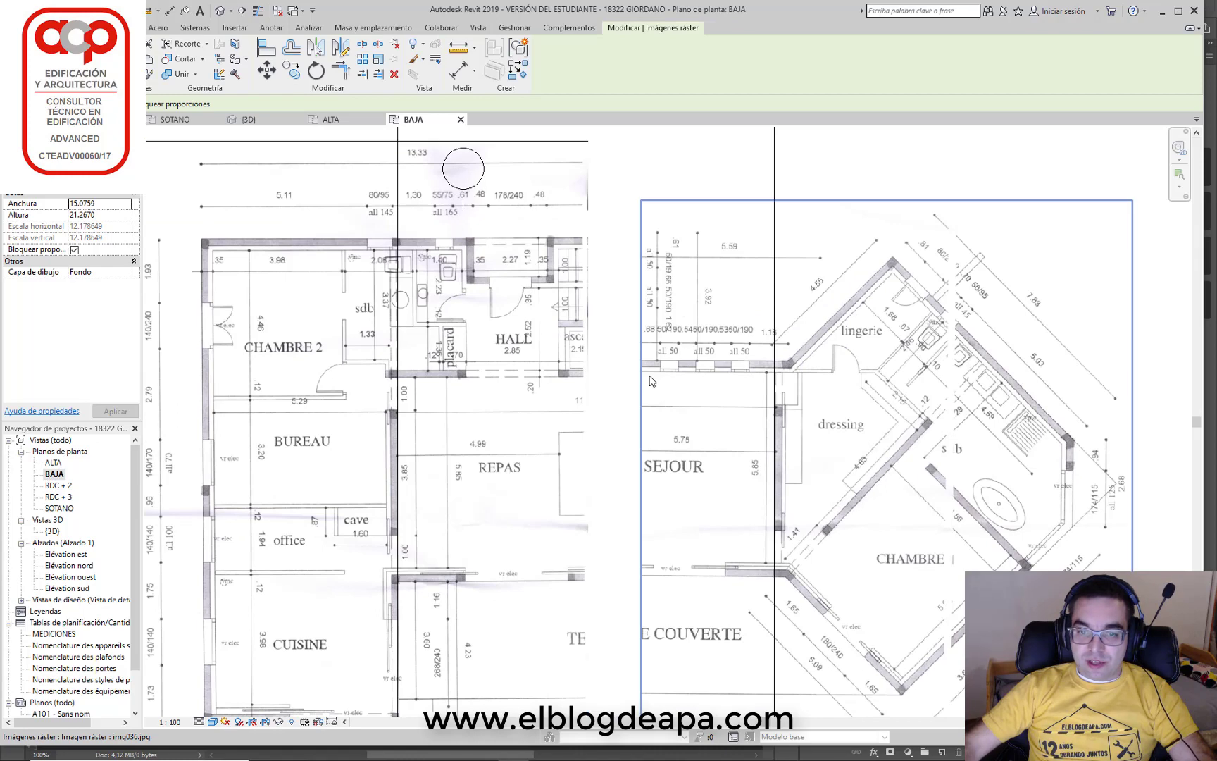
click(459, 47)
click(396, 458)
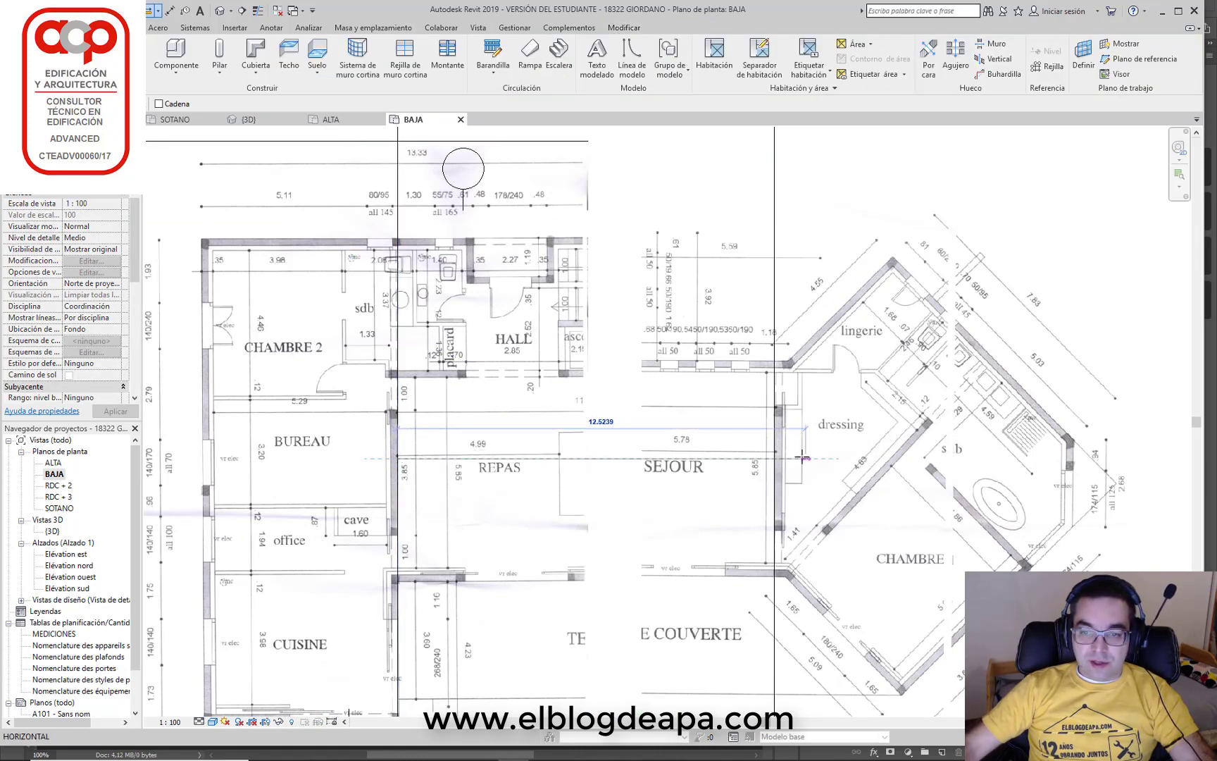
click(774, 457)
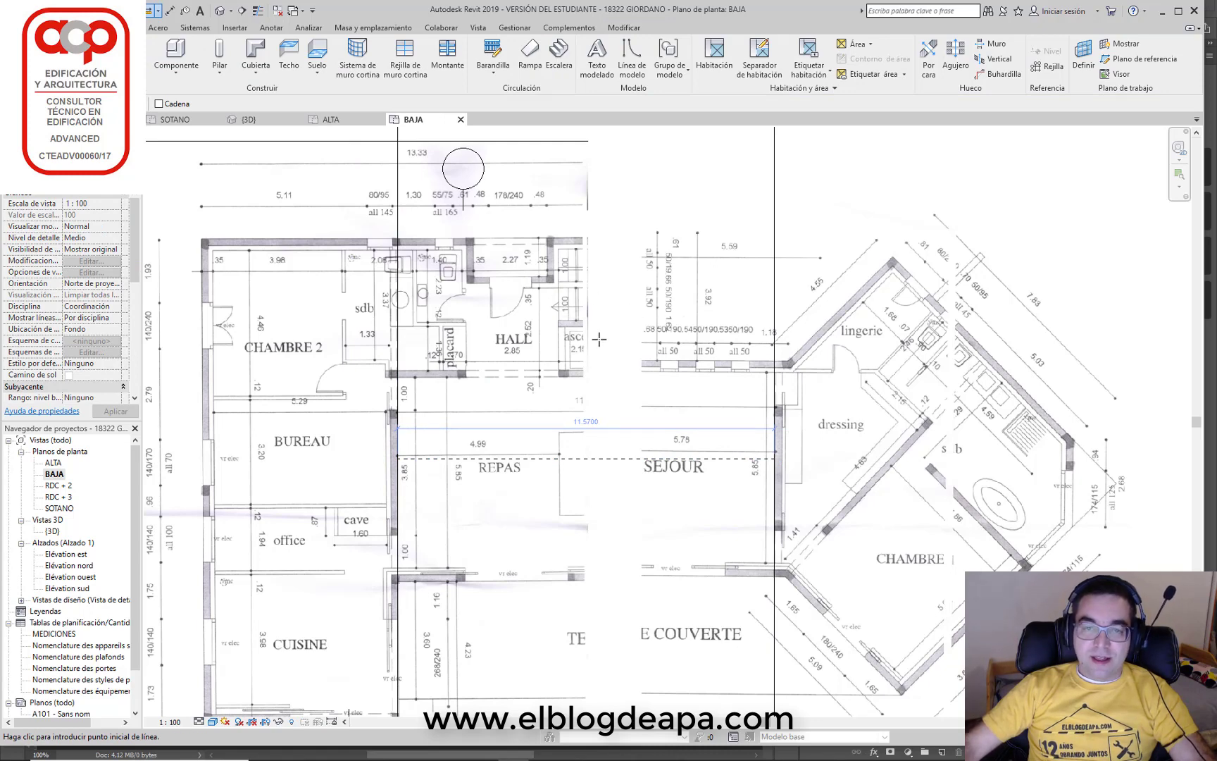
key(Escape)
middle_drag(611, 329, 599, 254)
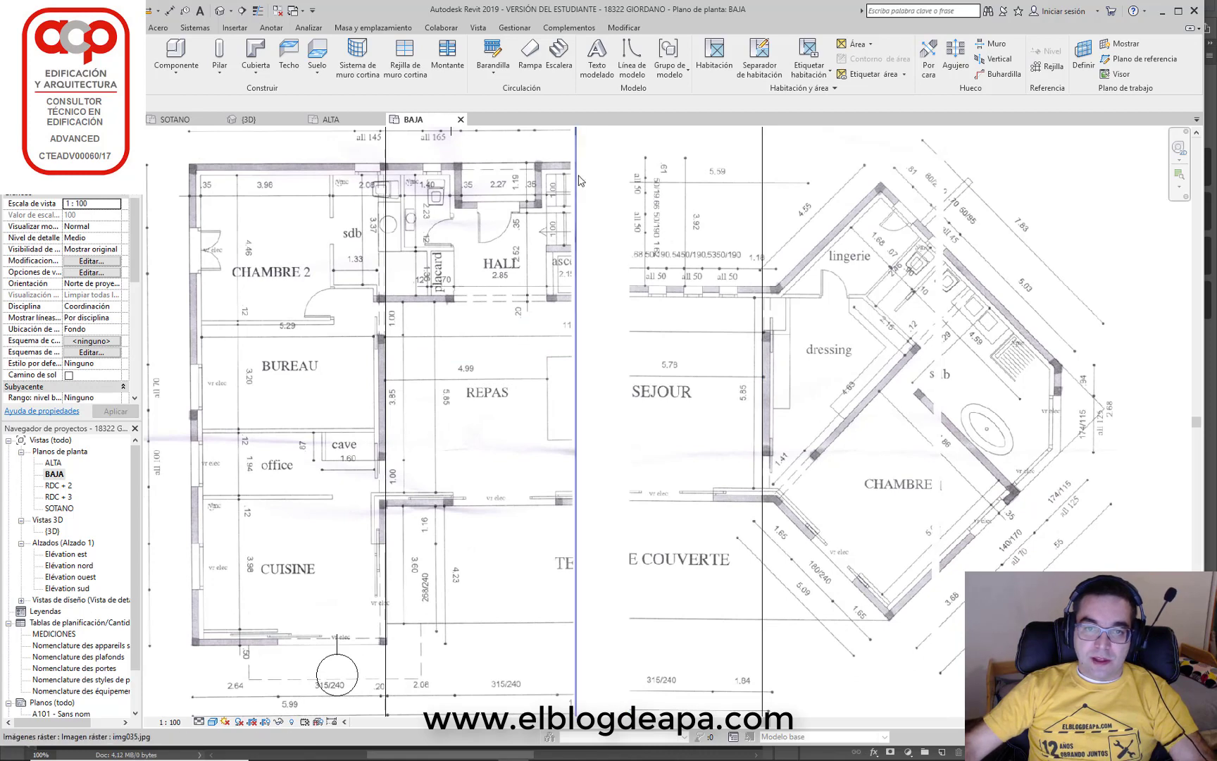
double_click(53, 507)
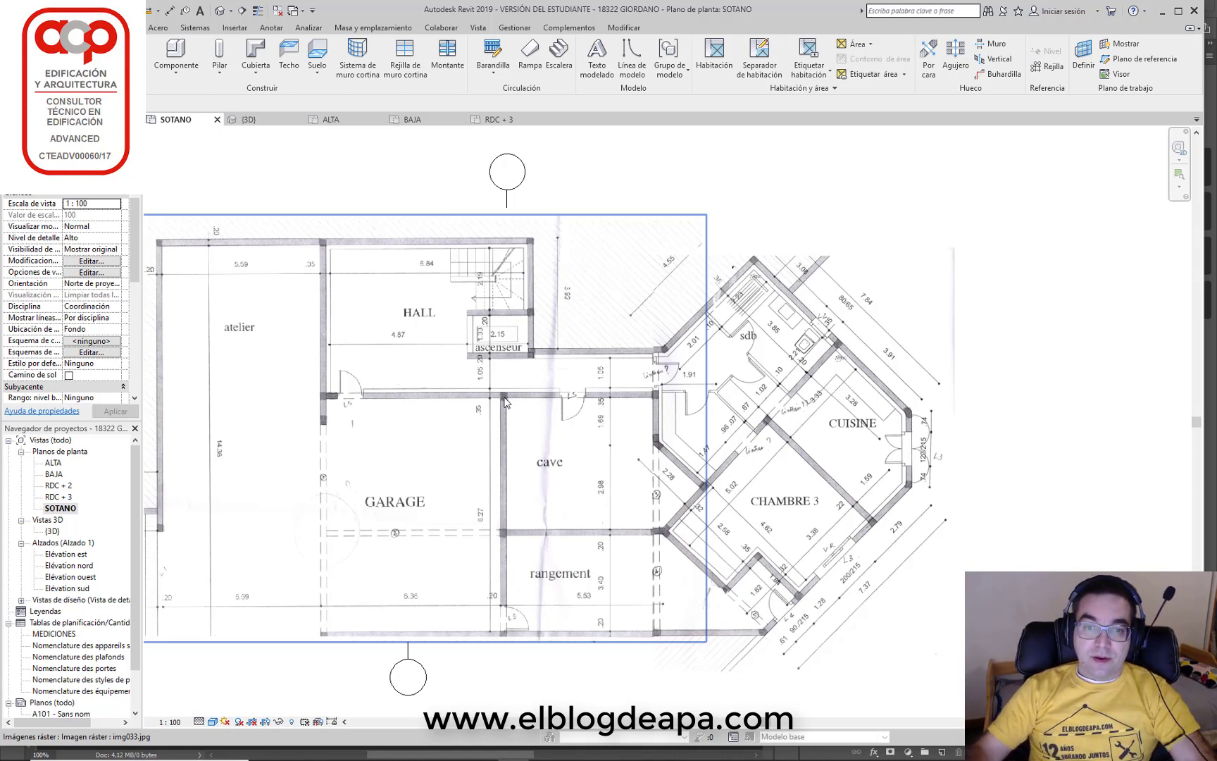
click(793, 220)
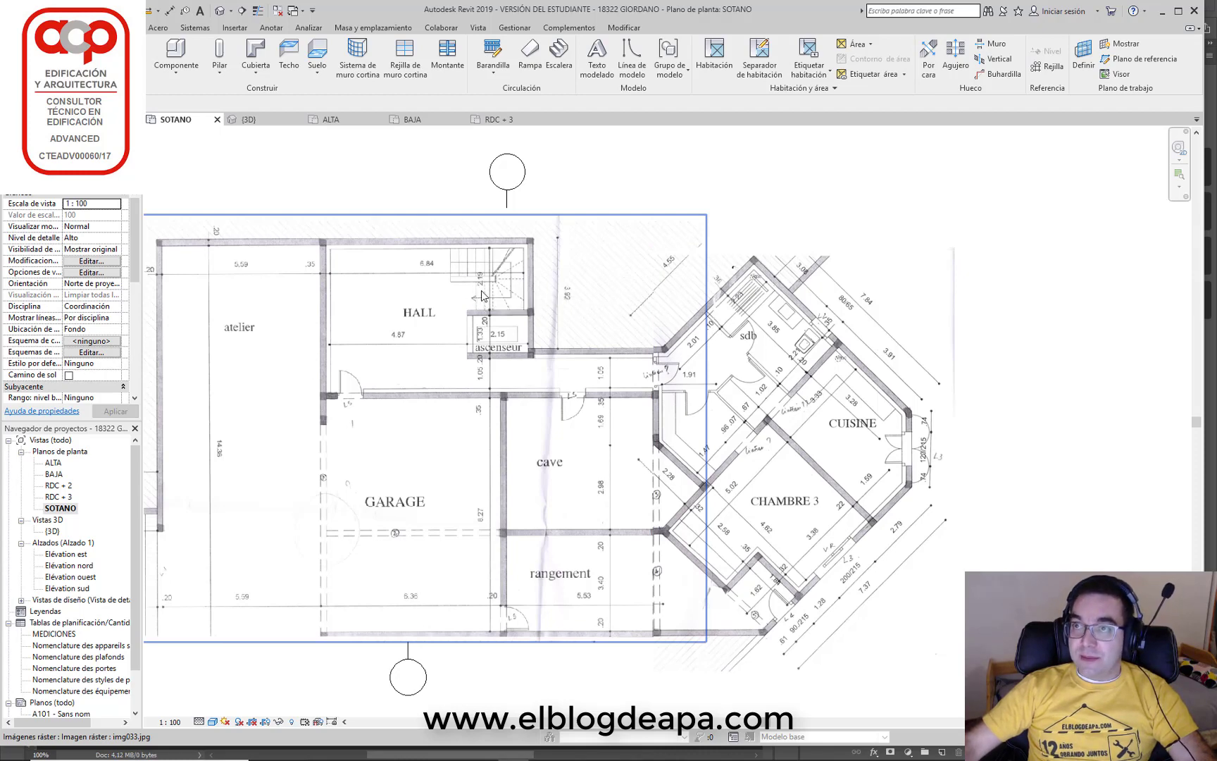
scroll(536, 326, up, 1)
scroll(542, 324, up, 1)
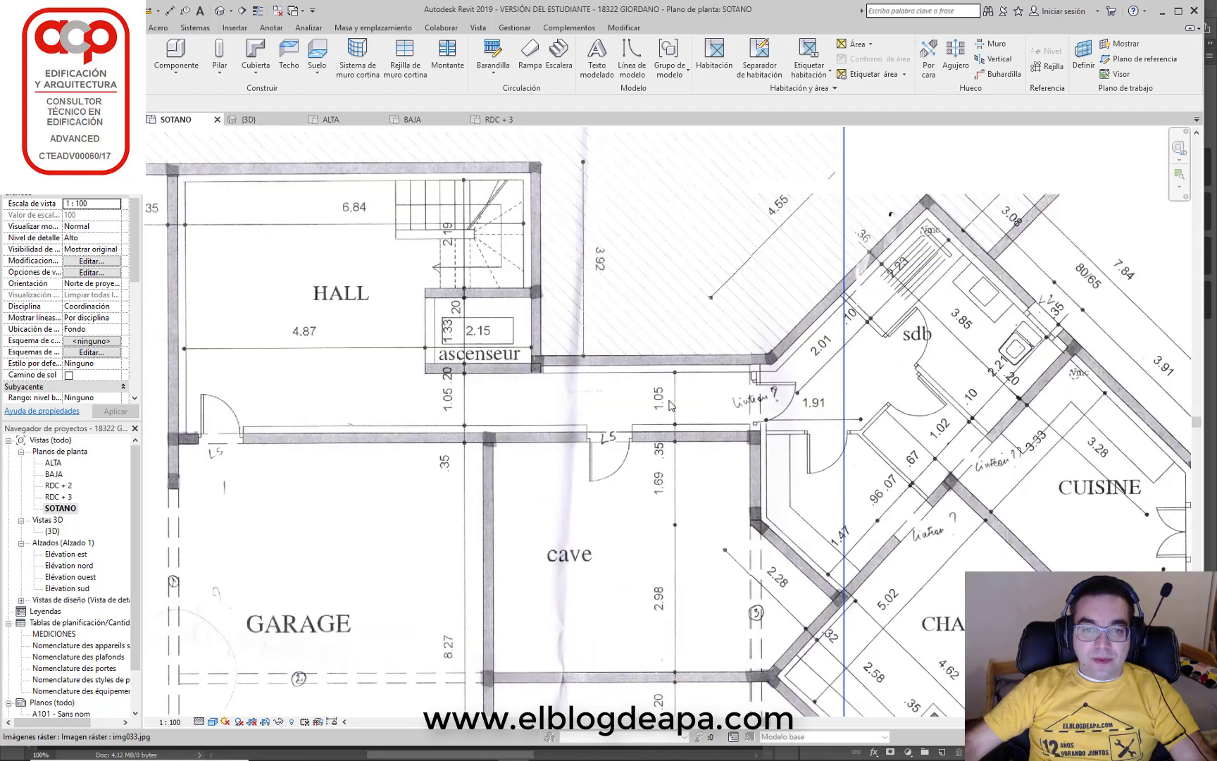
middle_drag(638, 380, 313, 356)
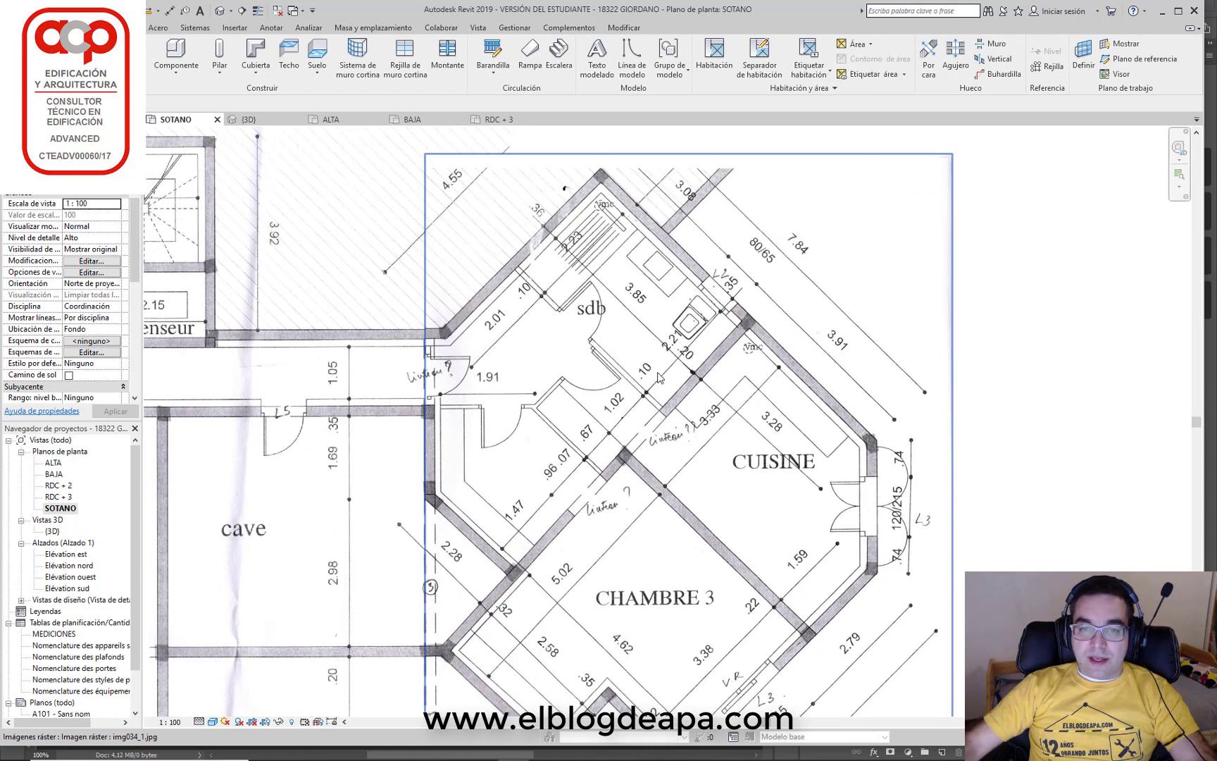
scroll(658, 377, up, 1)
scroll(658, 377, up, 1)
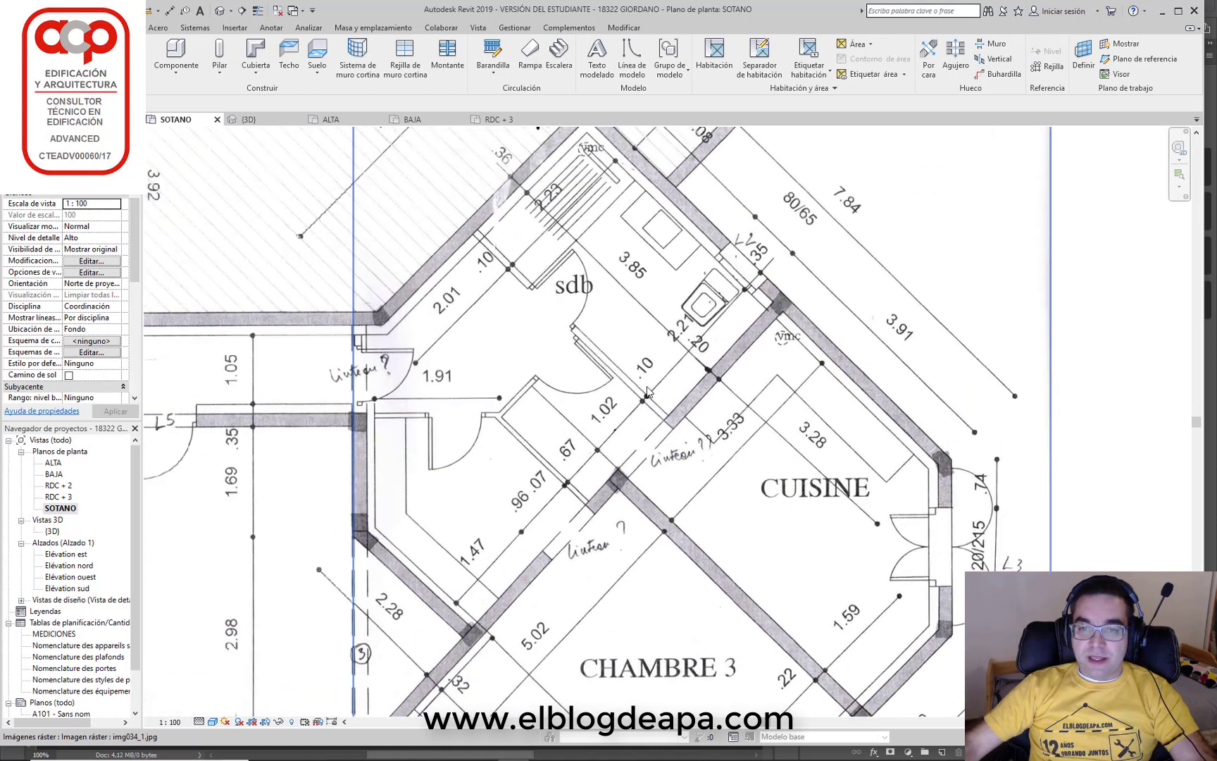
scroll(553, 485, down, 1)
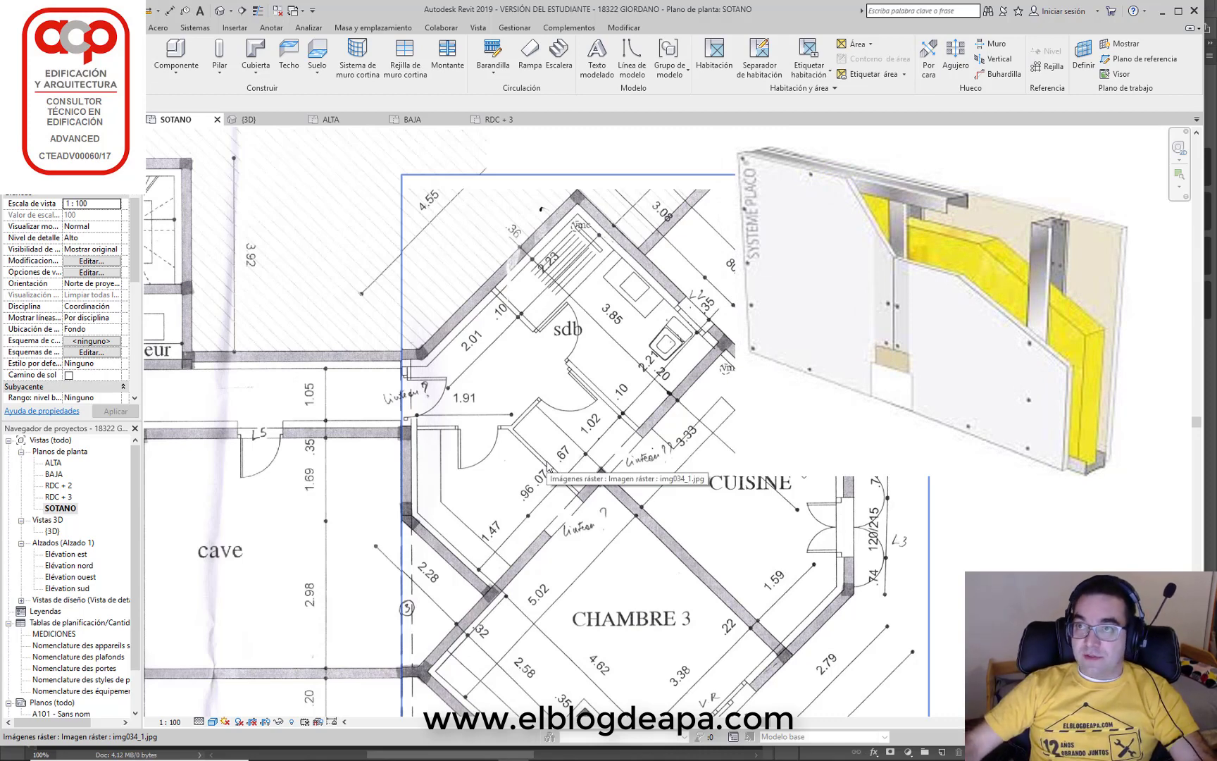
middle_drag(535, 475, 627, 418)
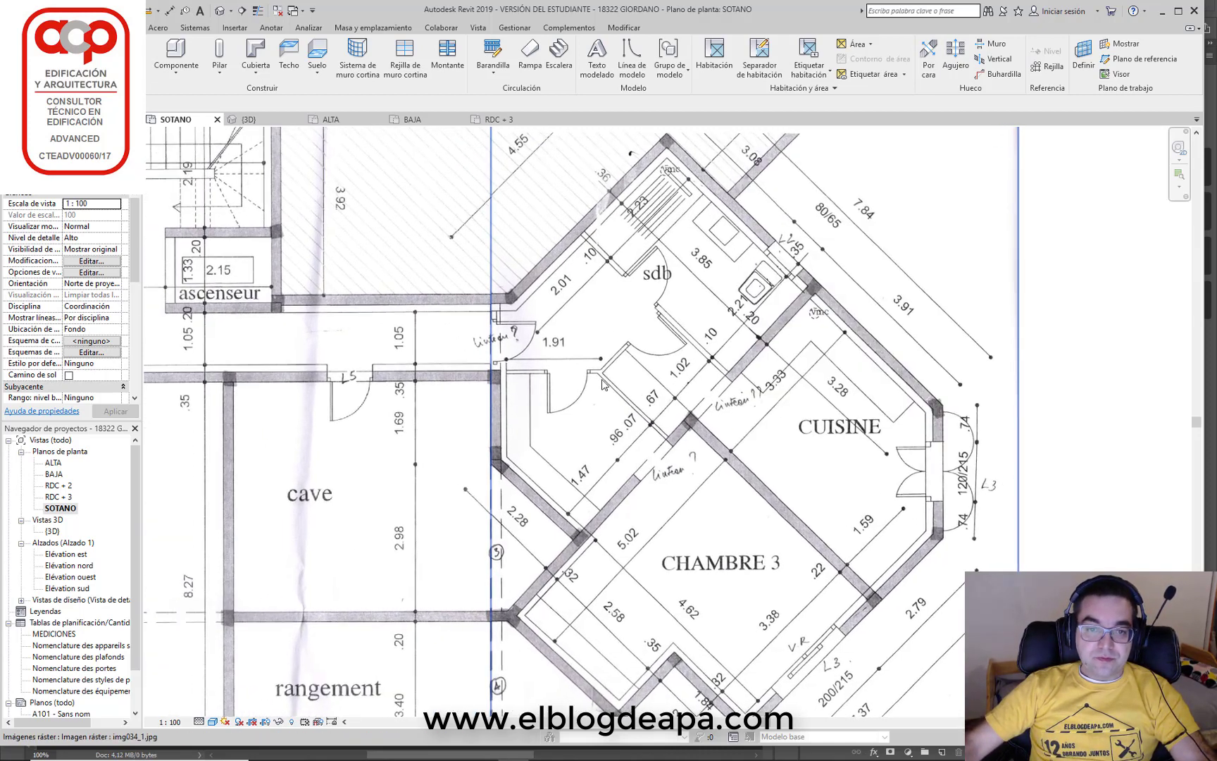
scroll(723, 293, up, 2)
scroll(756, 341, up, 1)
scroll(755, 341, up, 1)
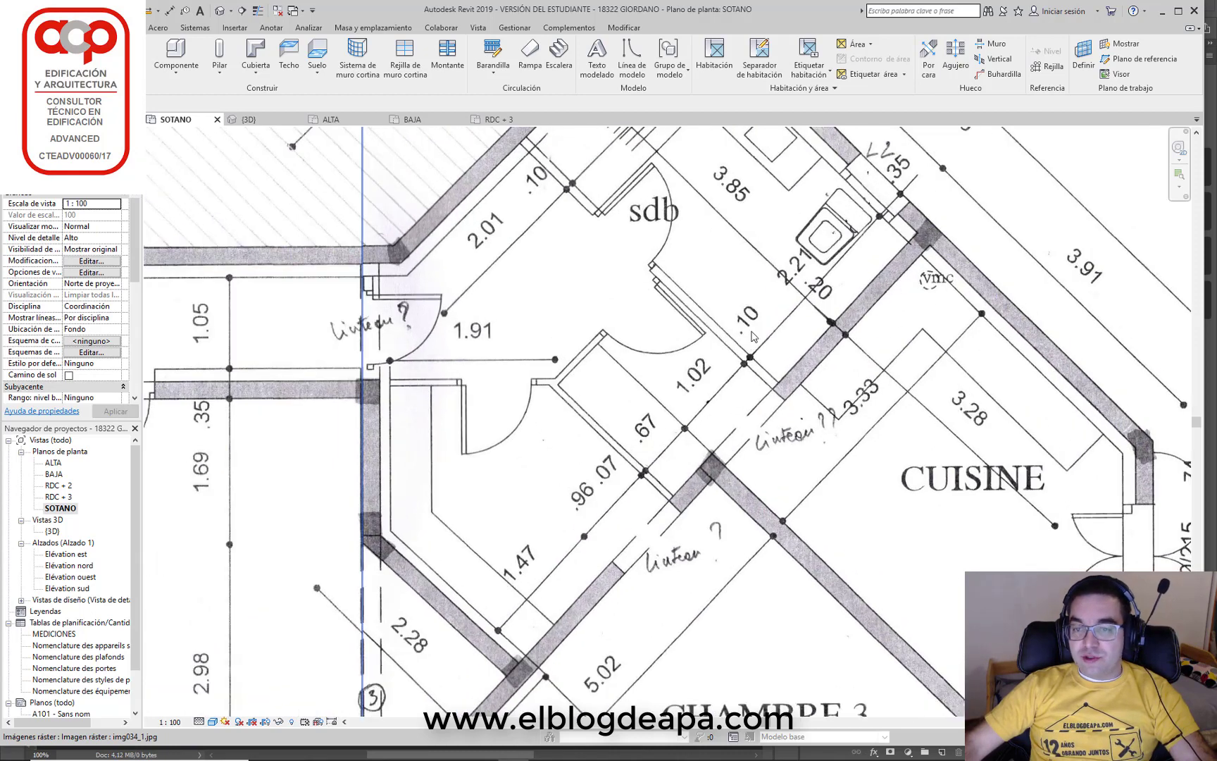
scroll(754, 338, up, 1)
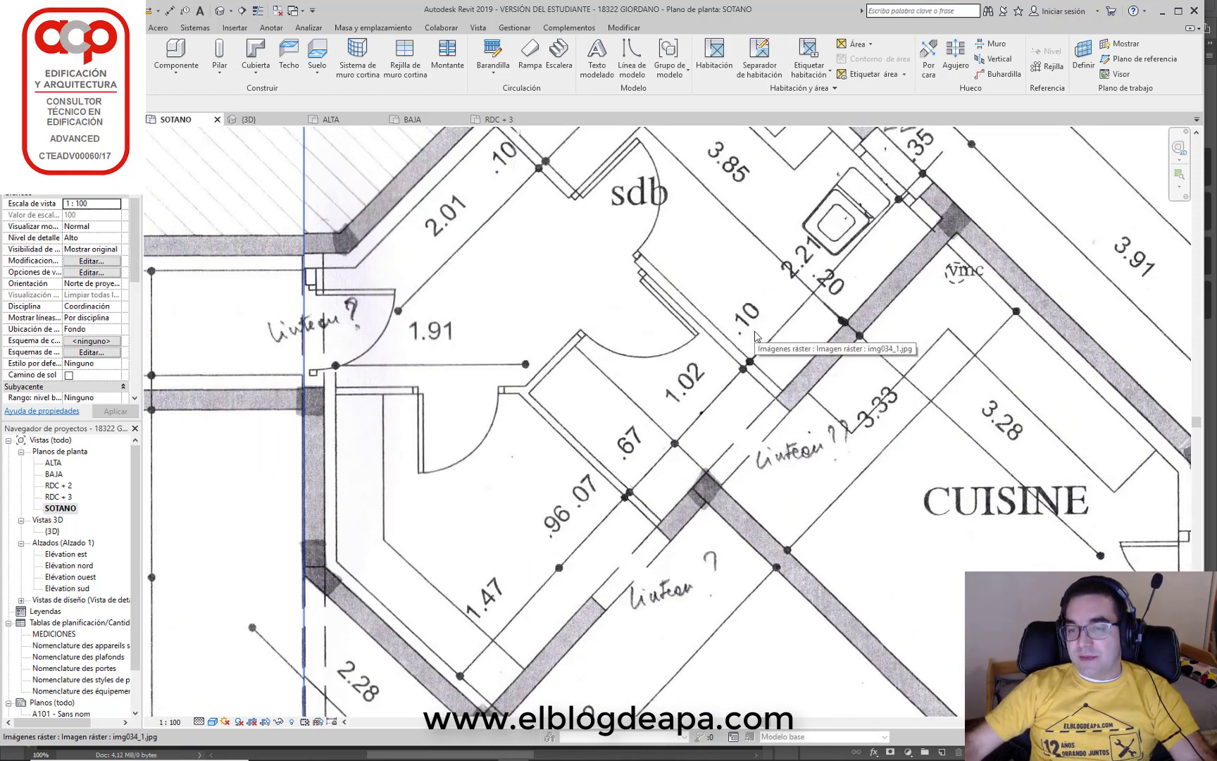
middle_drag(786, 324, 694, 419)
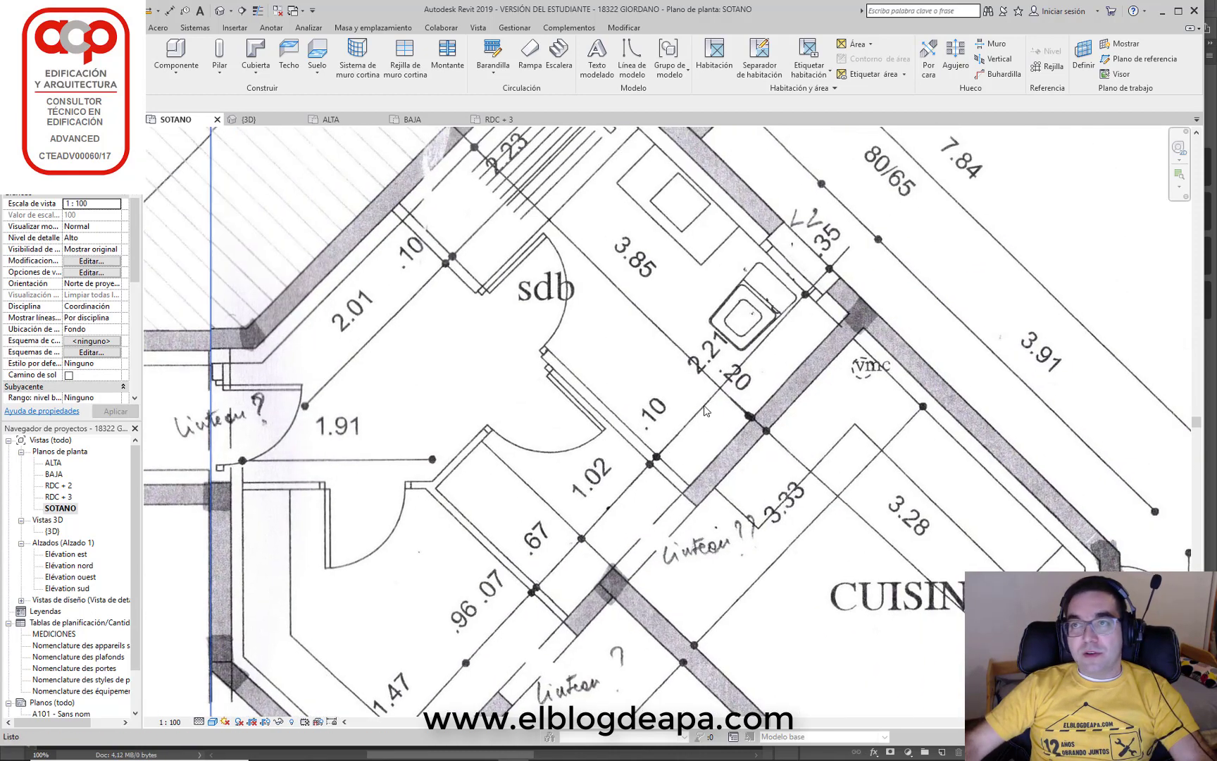
scroll(622, 415, down, 1)
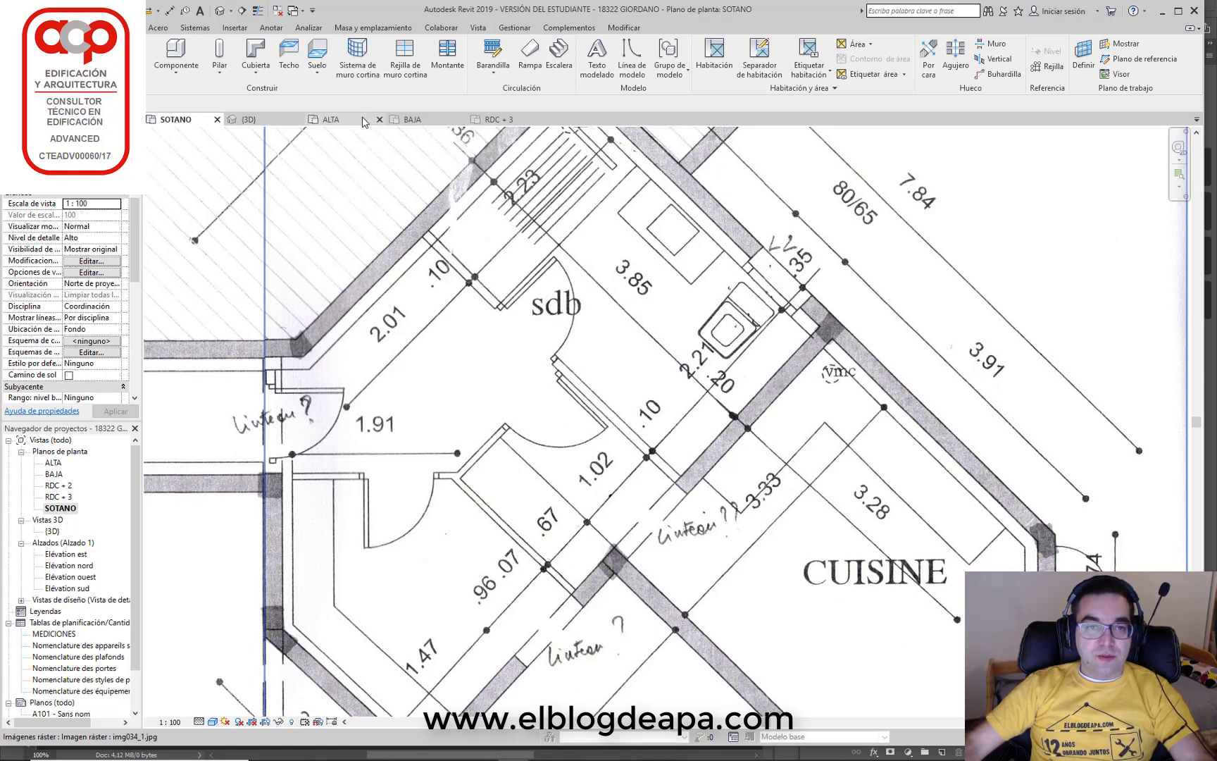
Switch to BAJA and review the HALL, lingerie, dressing, sdb, SEJOUR and CHAMBRE scans
click(412, 119)
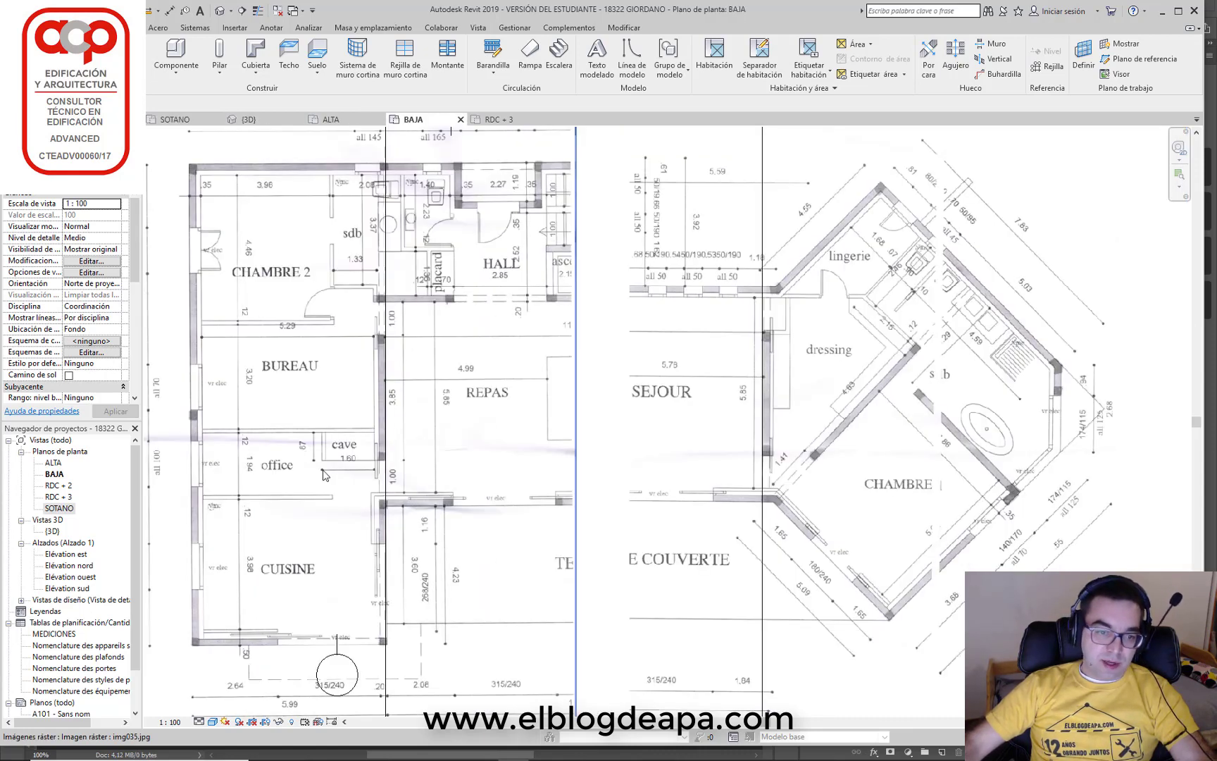
scroll(331, 475, up, 2)
scroll(380, 476, up, 1)
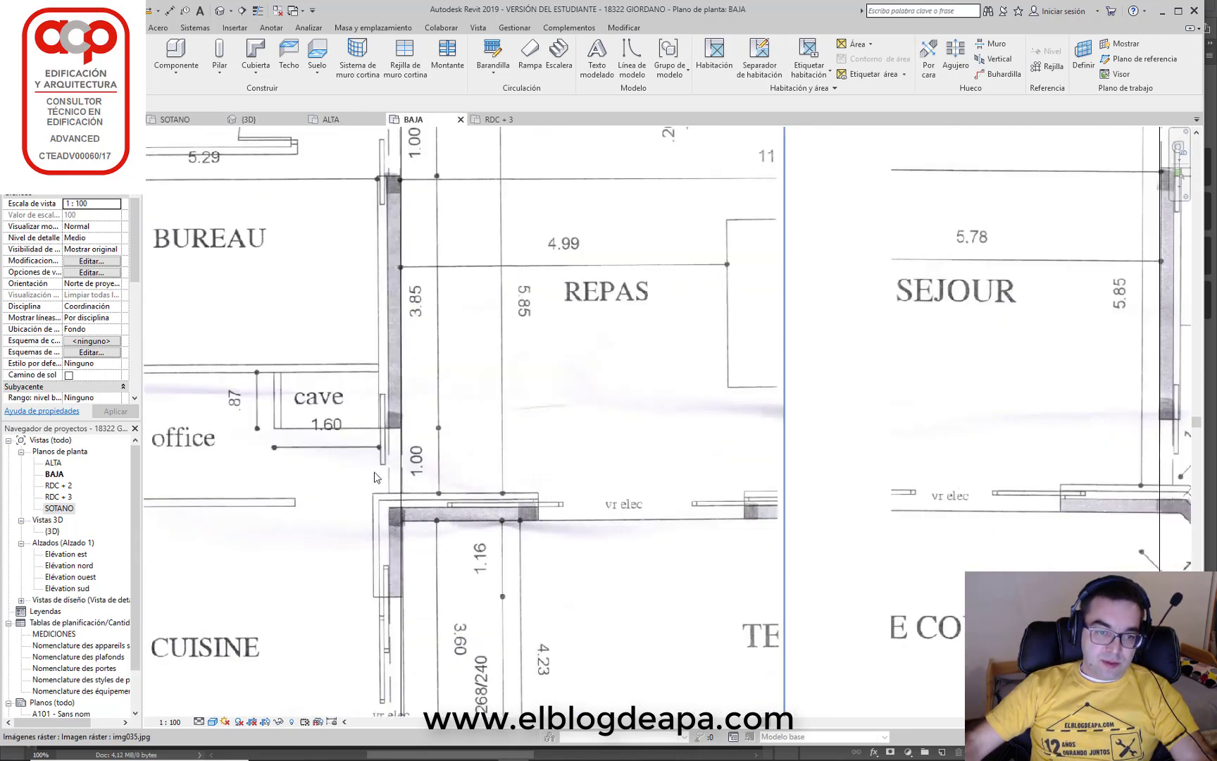
middle_drag(566, 276, 531, 353)
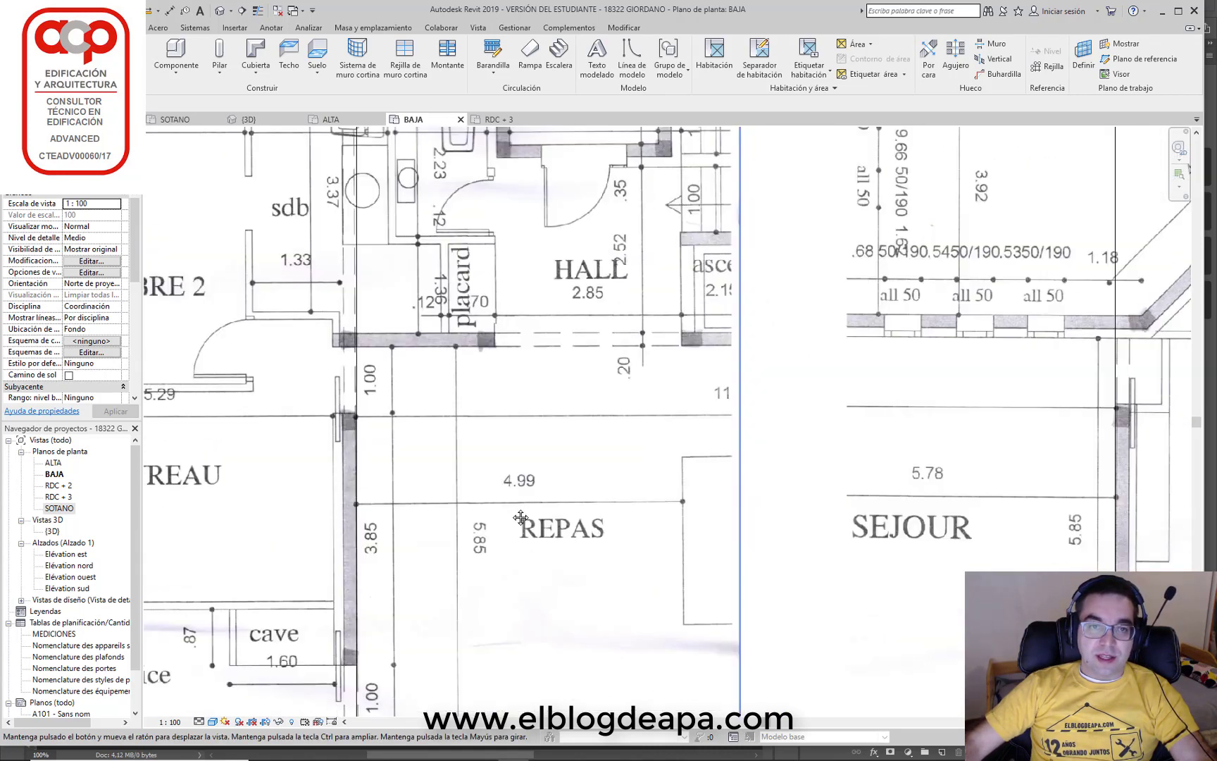
scroll(534, 350, down, 2)
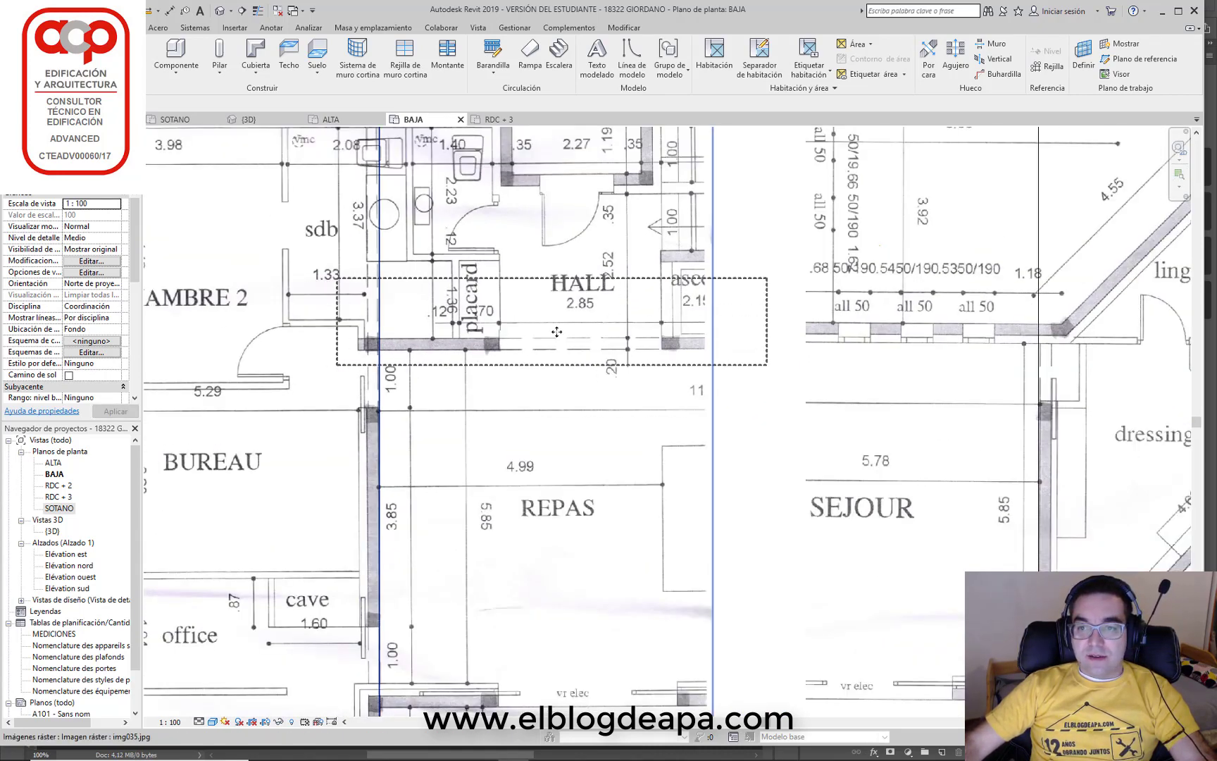
scroll(634, 383, up, 1)
middle_drag(634, 383, 501, 348)
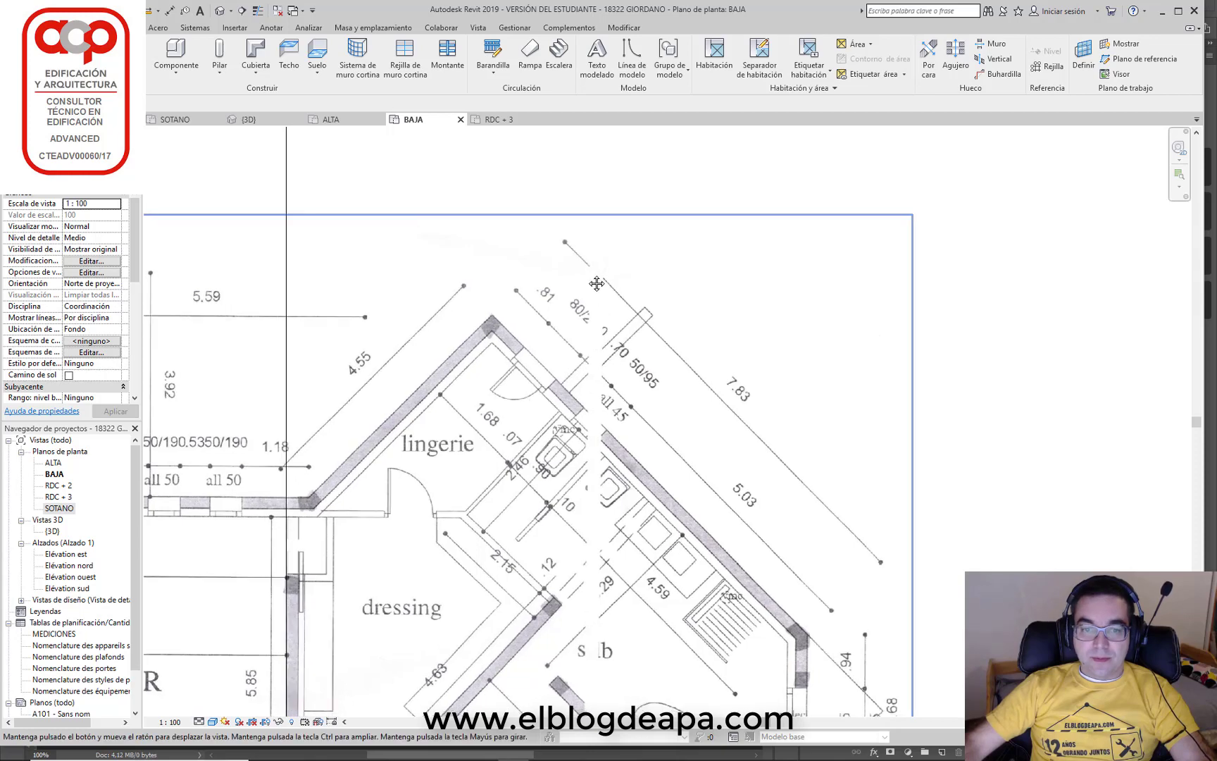
scroll(515, 357, up, 1)
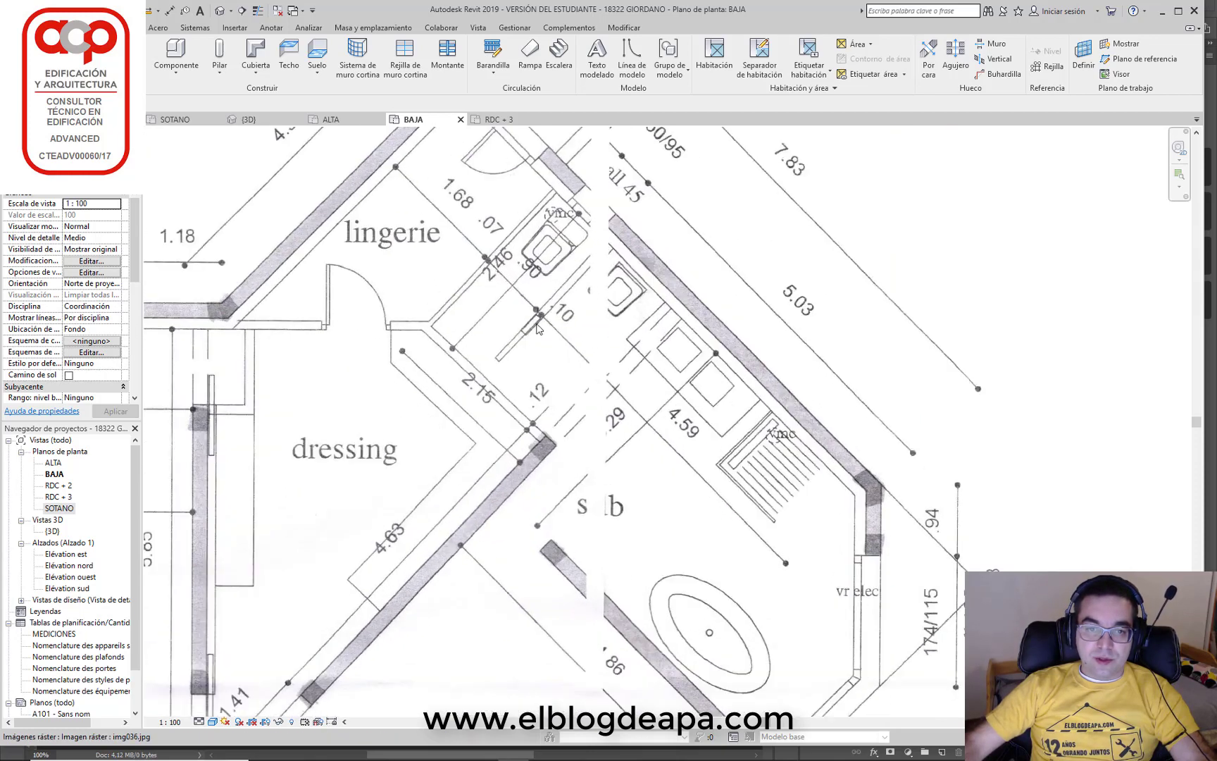
scroll(501, 365, up, 1)
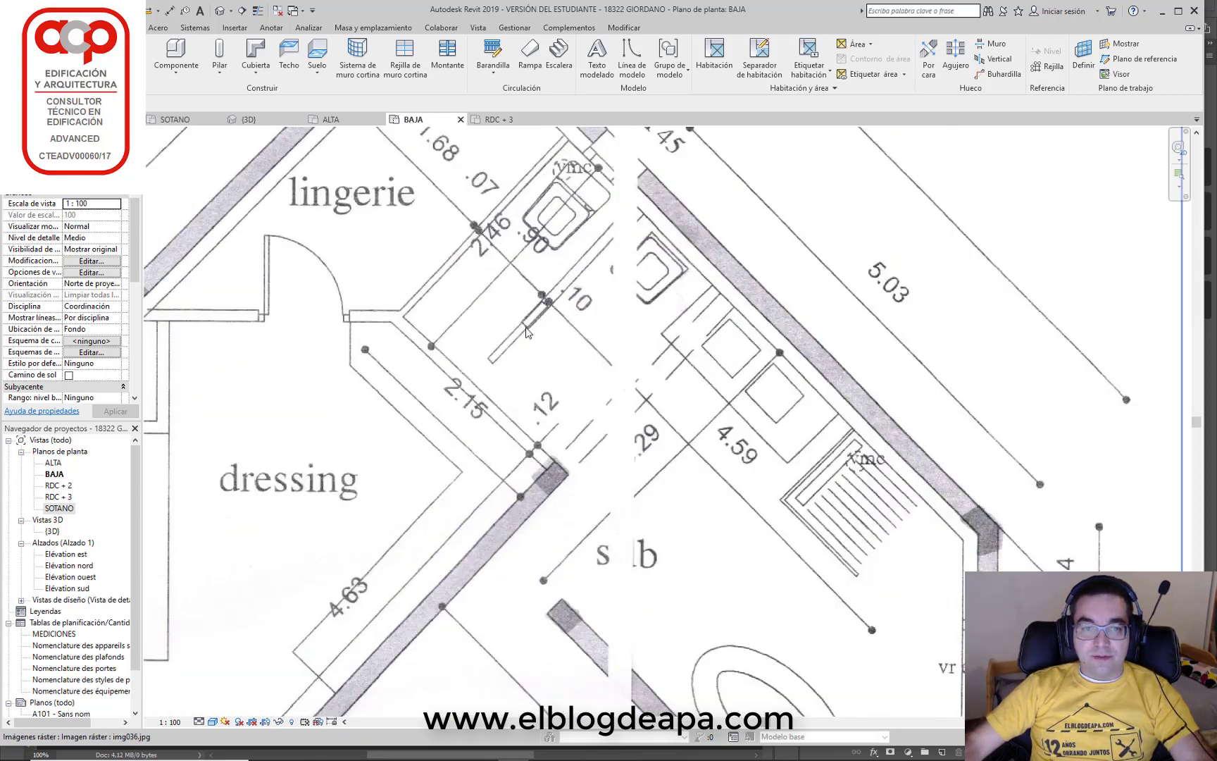
scroll(527, 333, down, 2)
scroll(528, 353, down, 1)
middle_drag(422, 387, 536, 423)
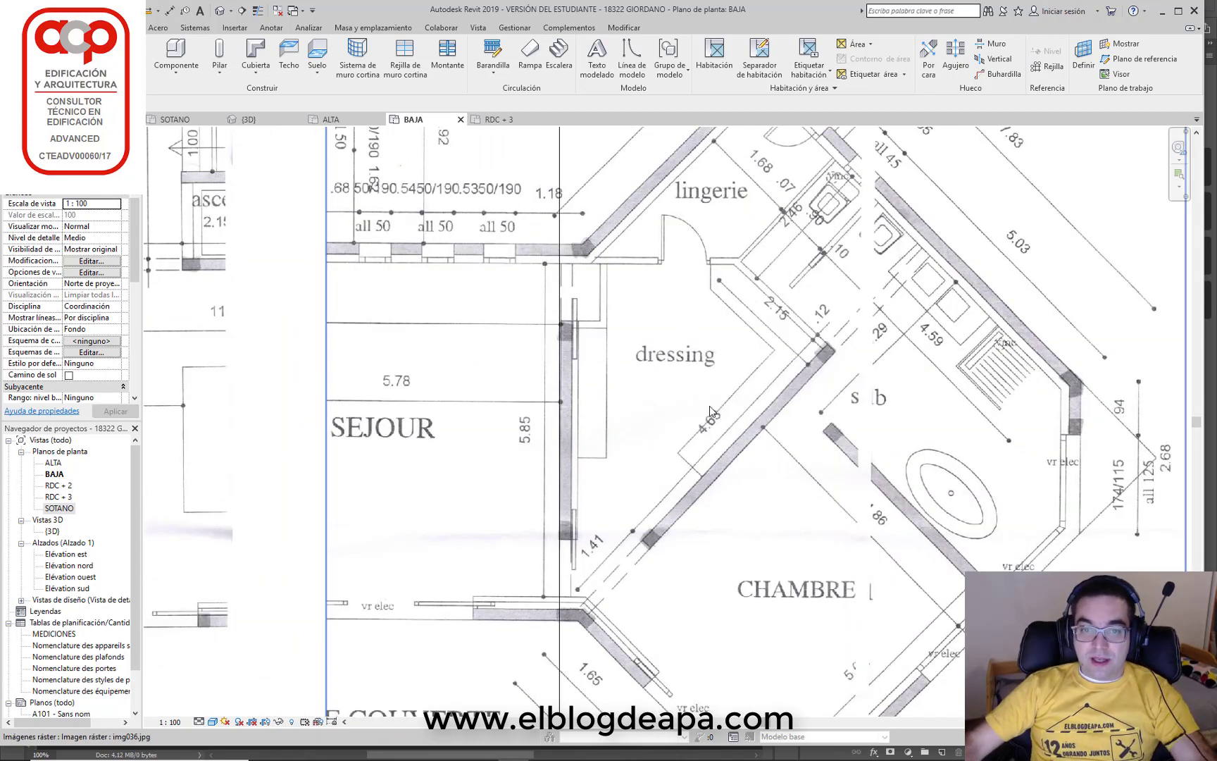
middle_drag(329, 345, 548, 328)
Switch to SOTANO and inspect CHAMBRE 3, sdb and CUISINE on the basement scan
key(ctrl+Tab)
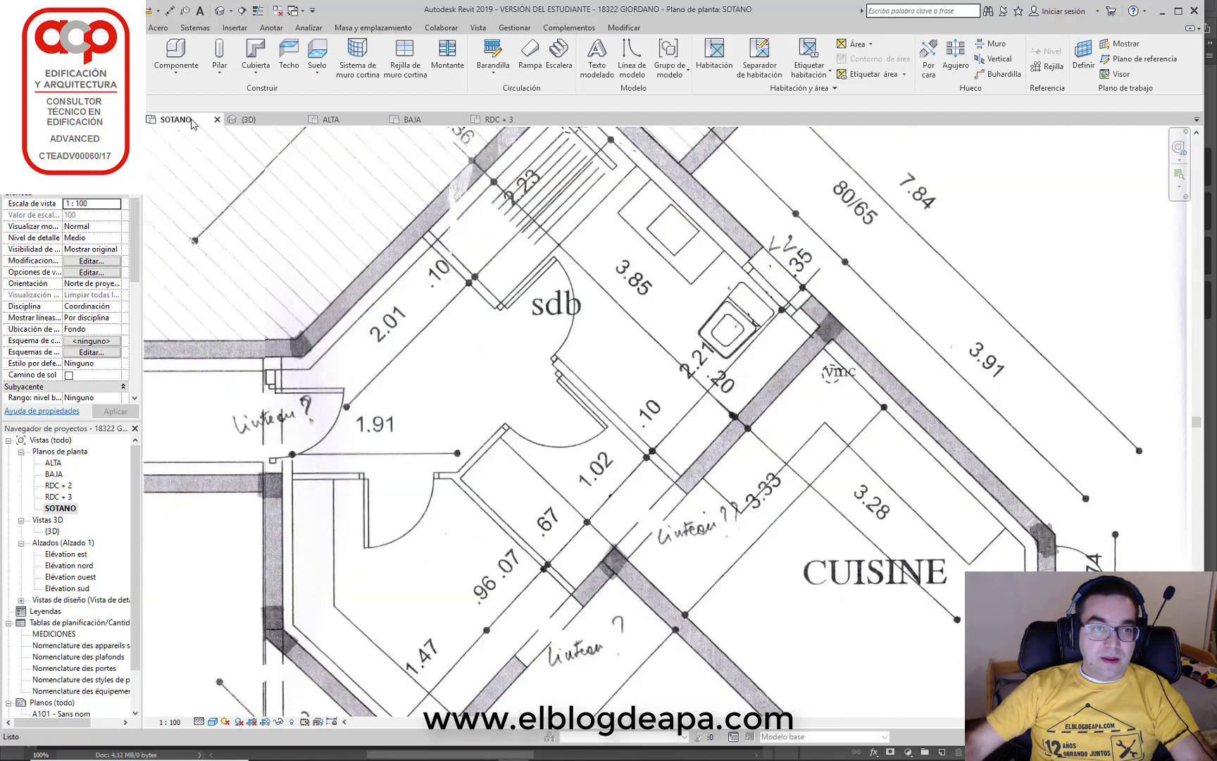
middle_drag(795, 475, 784, 335)
middle_drag(674, 532, 668, 497)
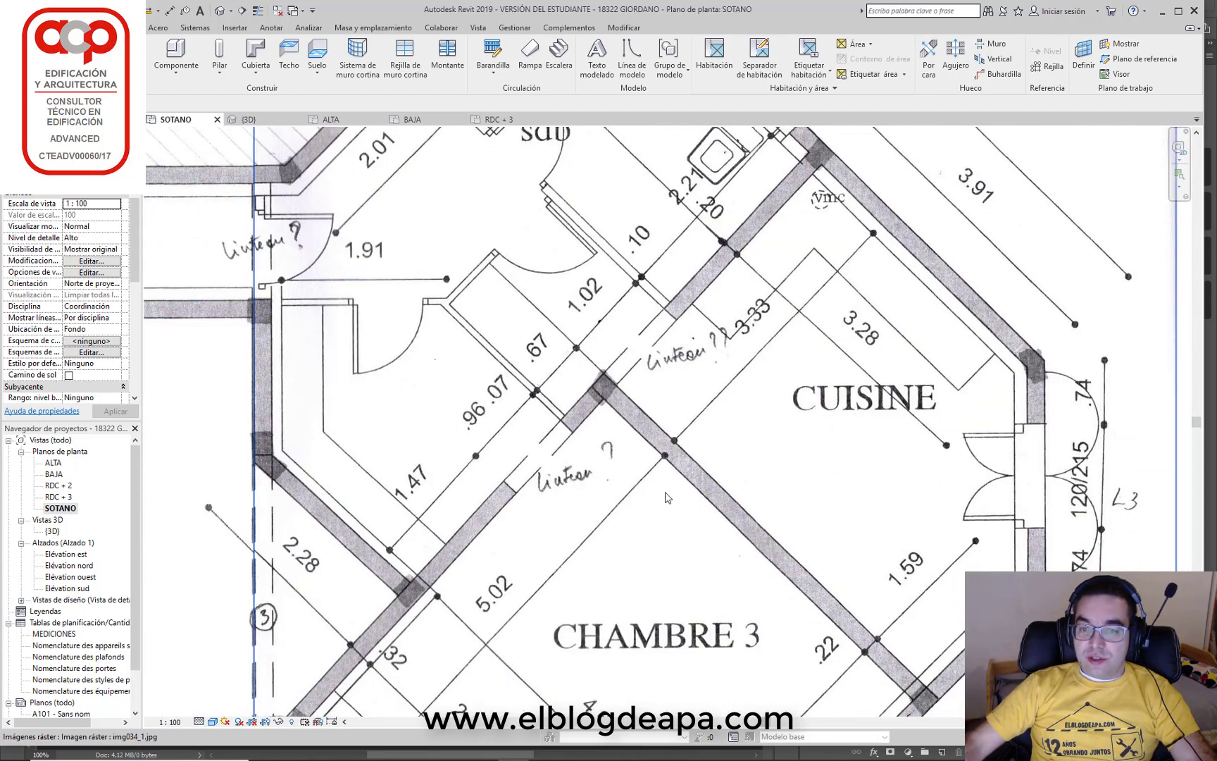
scroll(871, 631, down, 1)
middle_drag(796, 550, 685, 357)
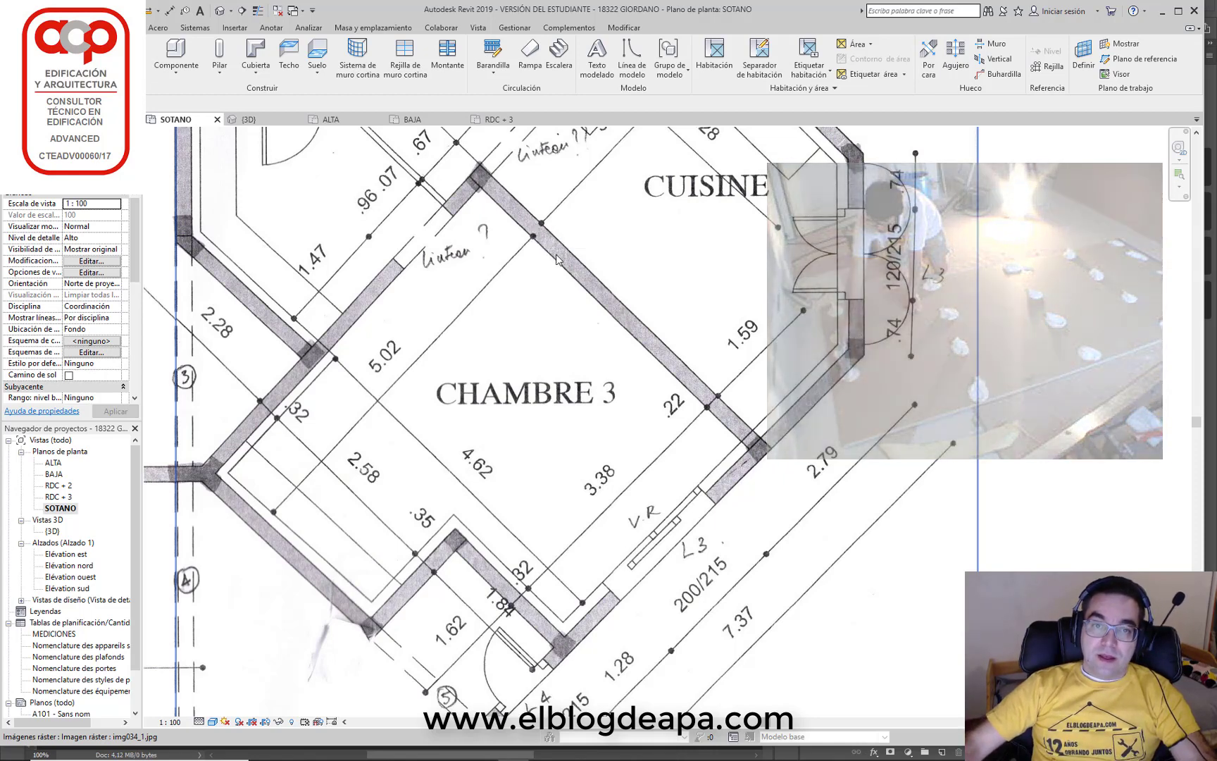
middle_drag(553, 262, 566, 321)
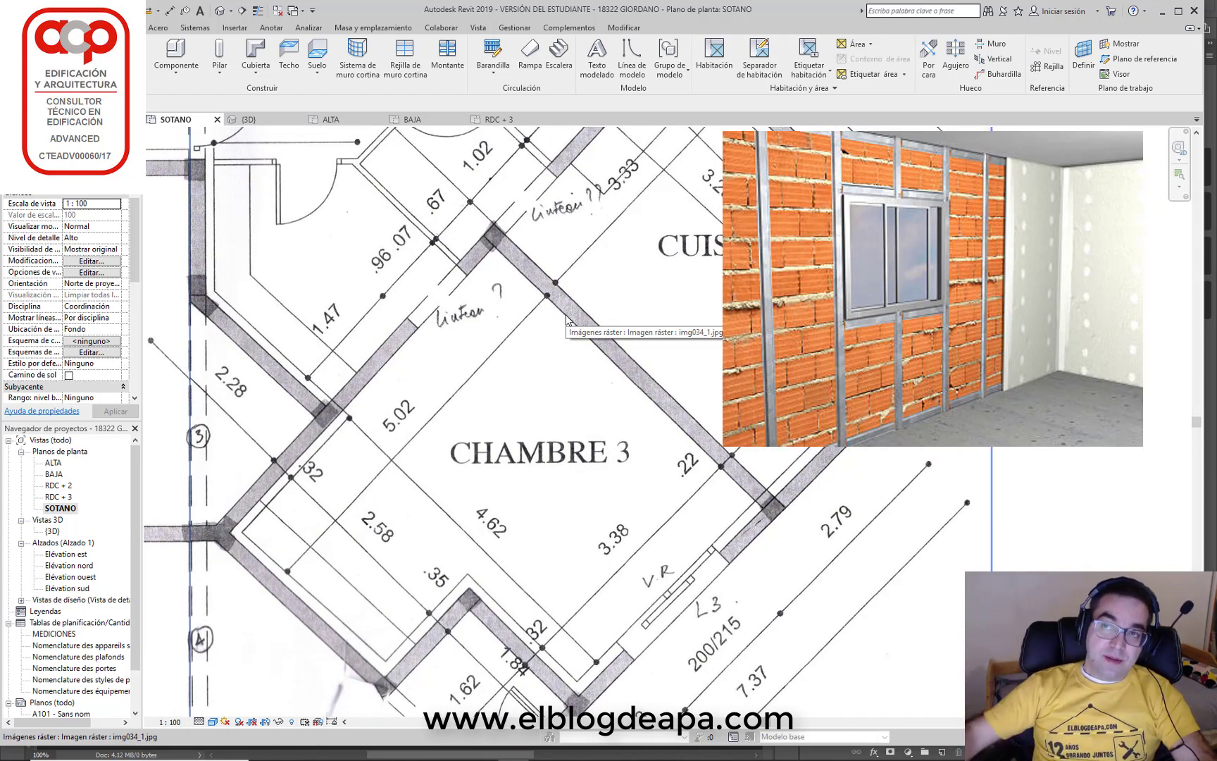
middle_drag(690, 438, 727, 583)
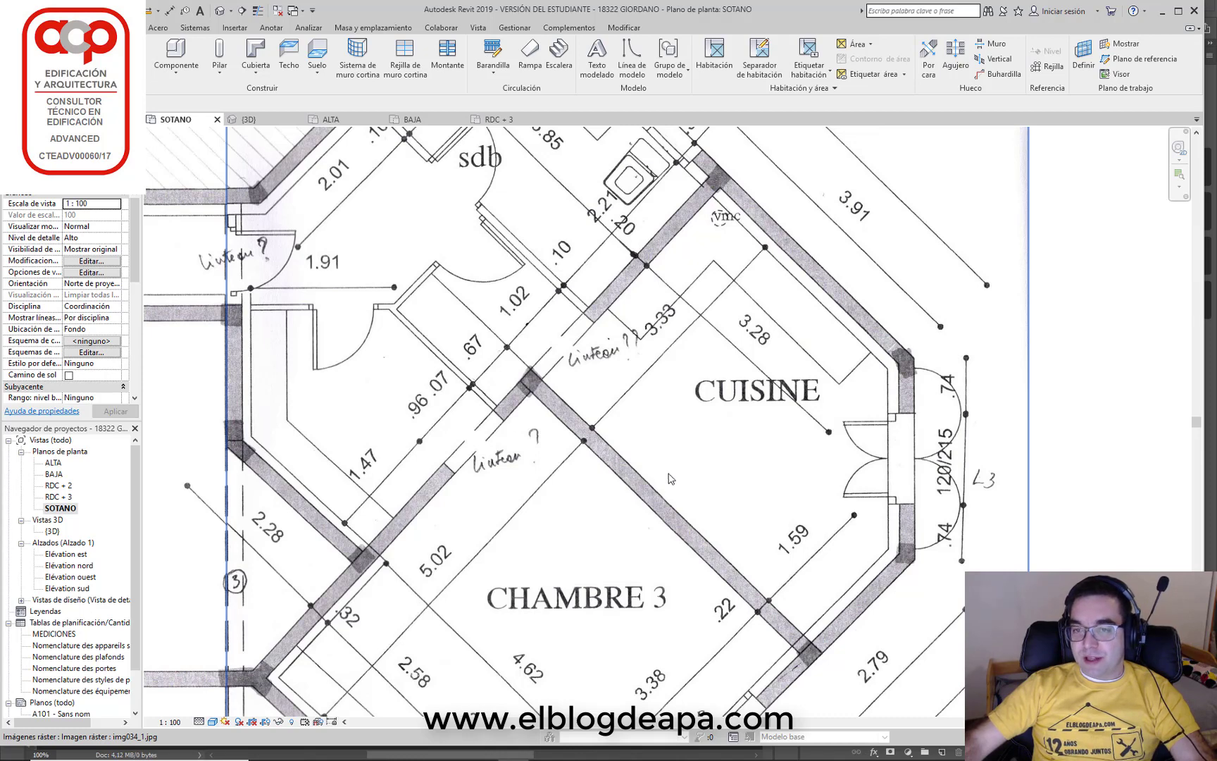
middle_drag(682, 285, 764, 421)
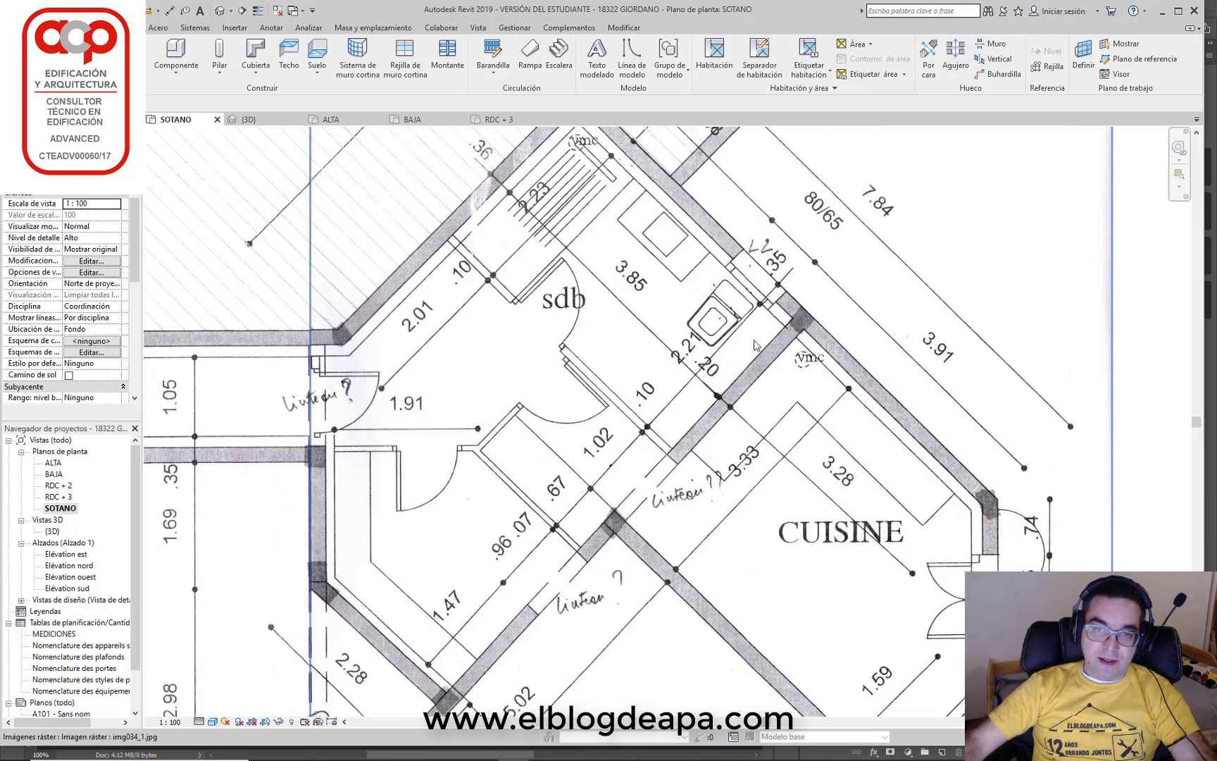
scroll(645, 241, up, 1)
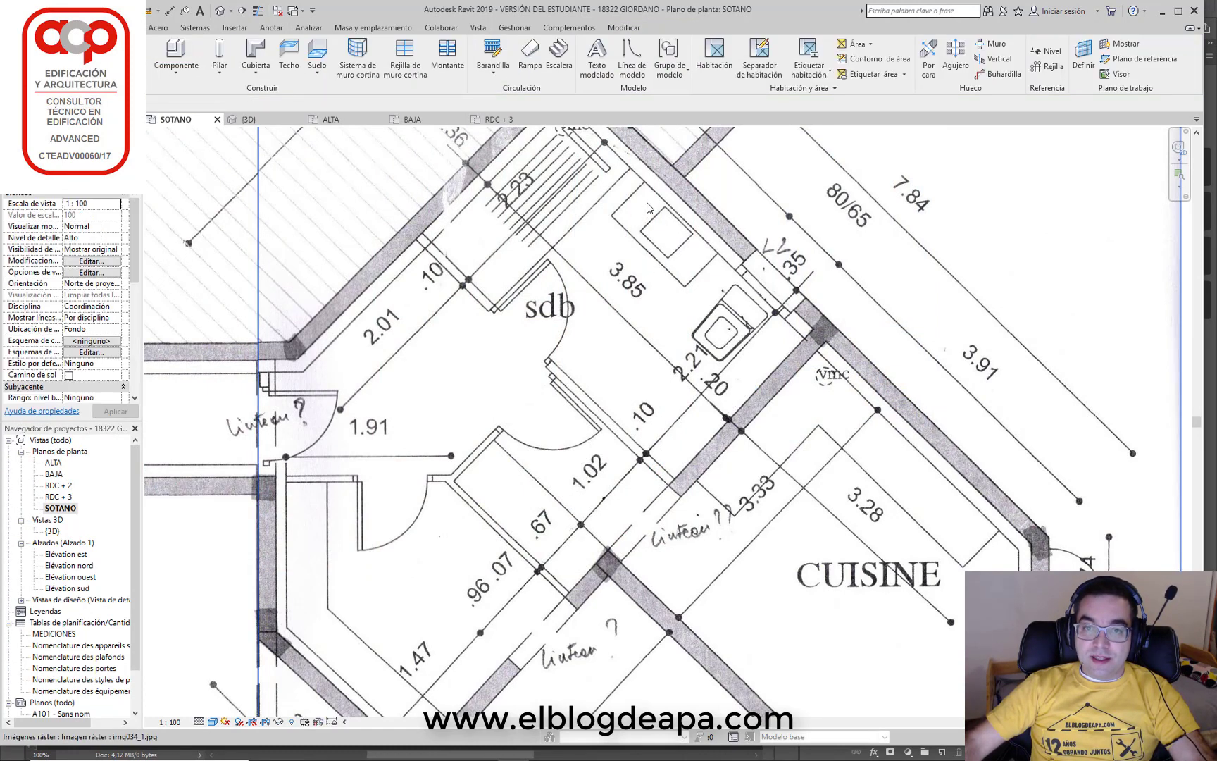
Inspect sdb, CHAMBRE 3, cave, HALL and ascenseur, then switch back to BAJA
middle_drag(664, 233, 692, 327)
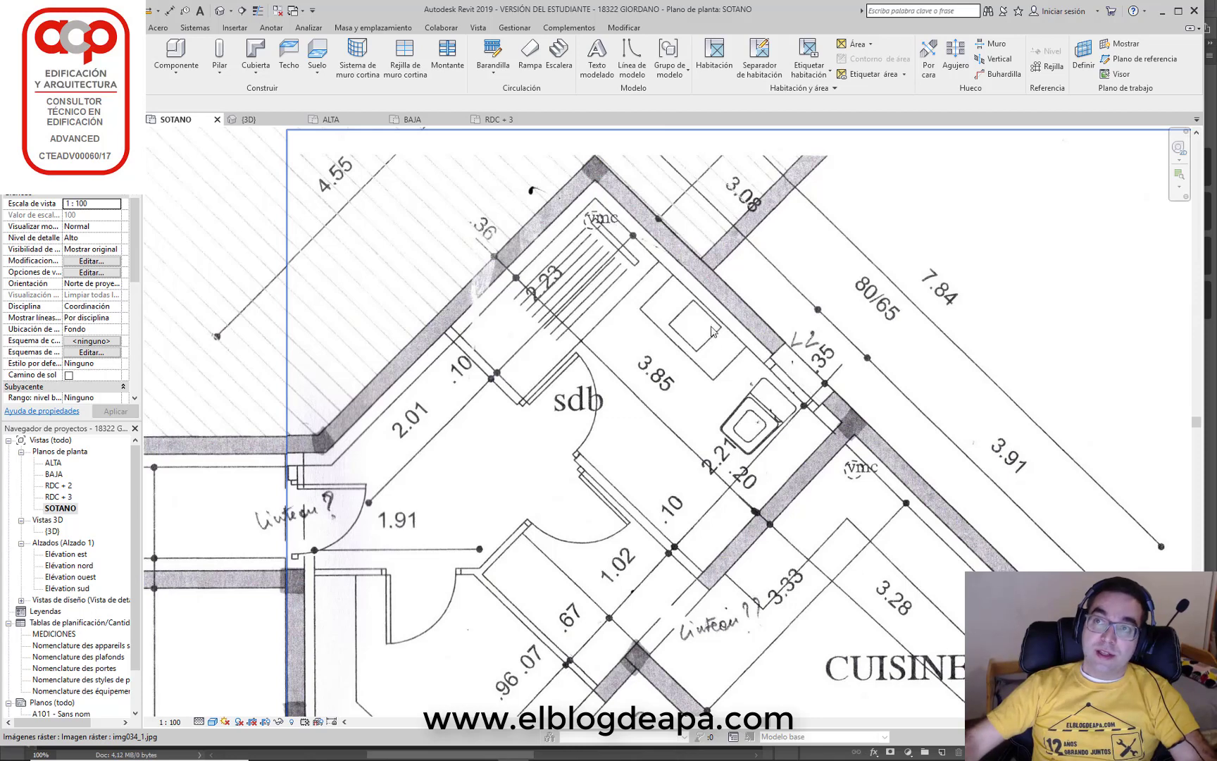
scroll(497, 495, down, 2)
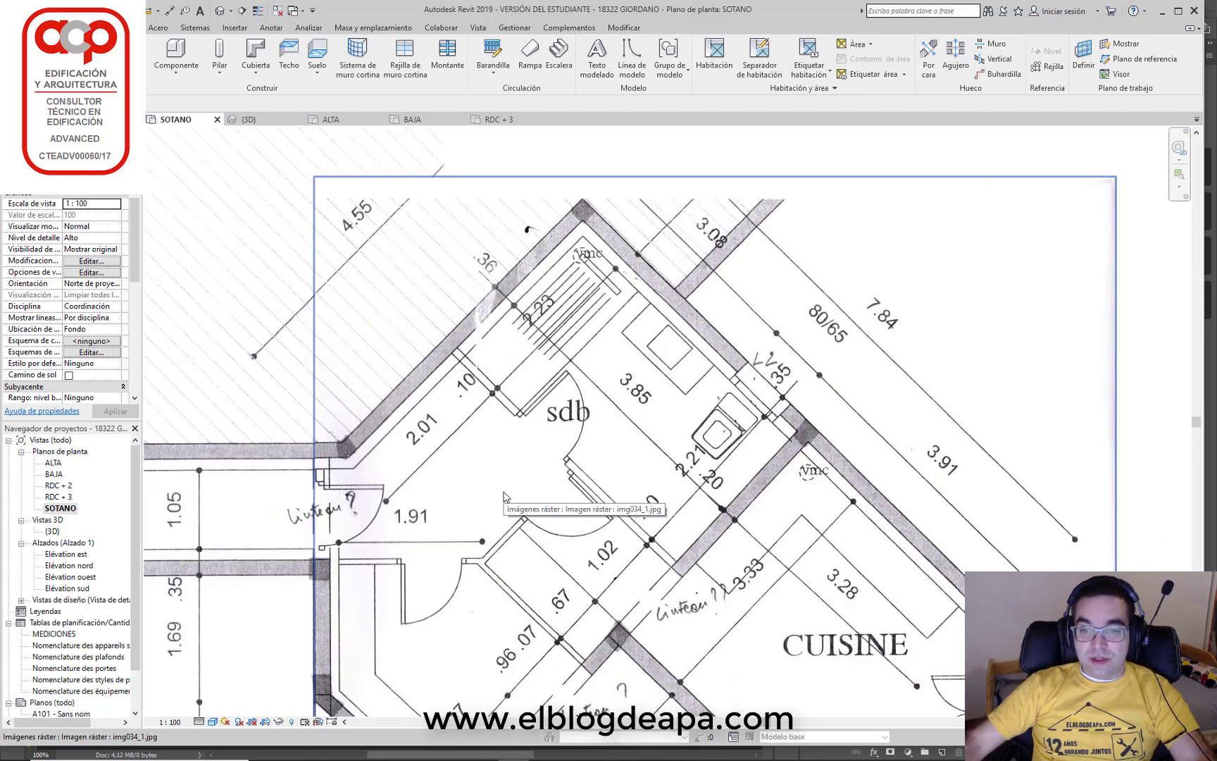
scroll(612, 391, up, 1)
middle_drag(612, 391, 718, 281)
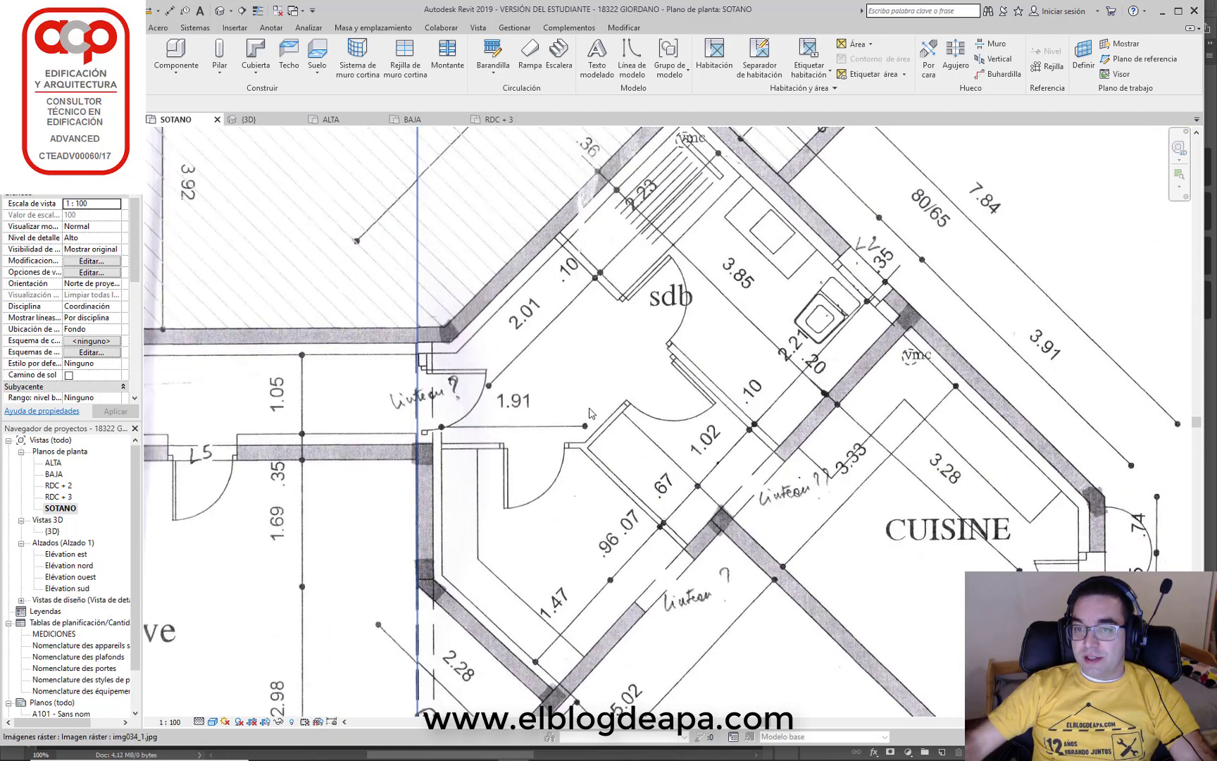
mouse_move(565, 654)
middle_down()
mouse_move(626, 467)
mouse_move(717, 457)
middle_up()
scroll(627, 466, down, 1)
scroll(627, 466, down, 1)
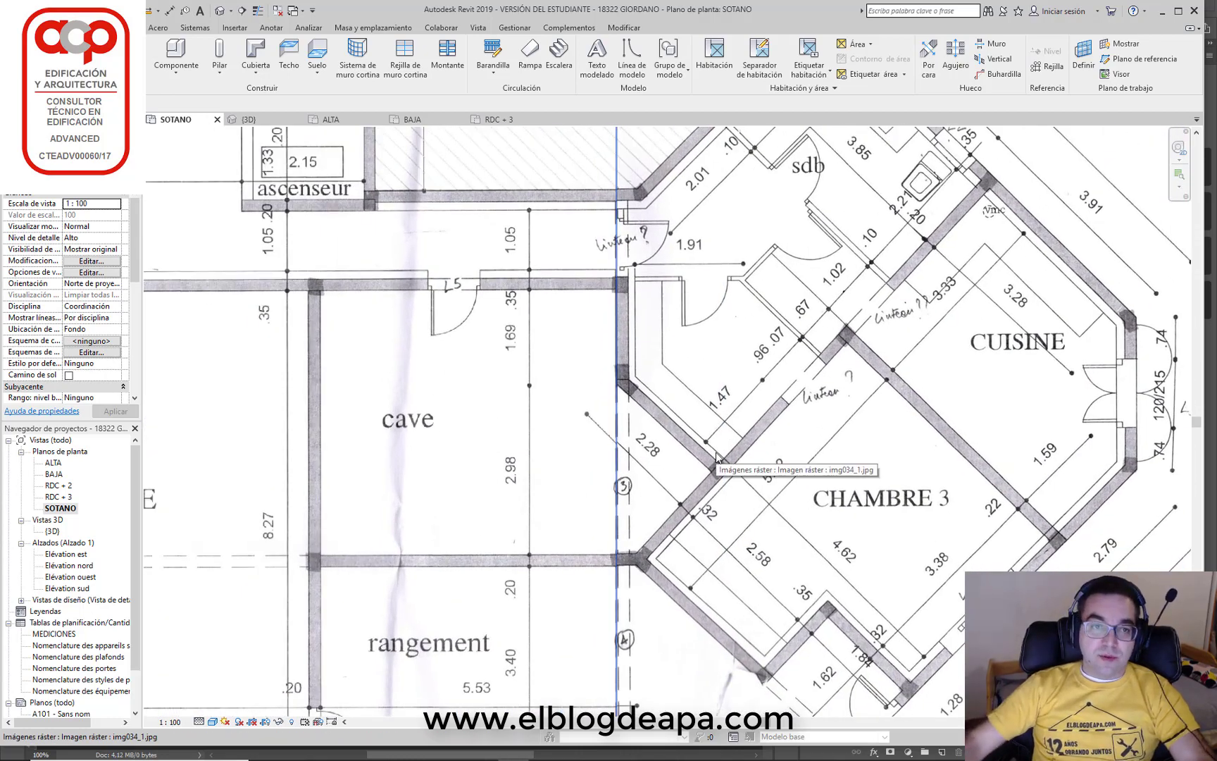
middle_drag(421, 231, 568, 434)
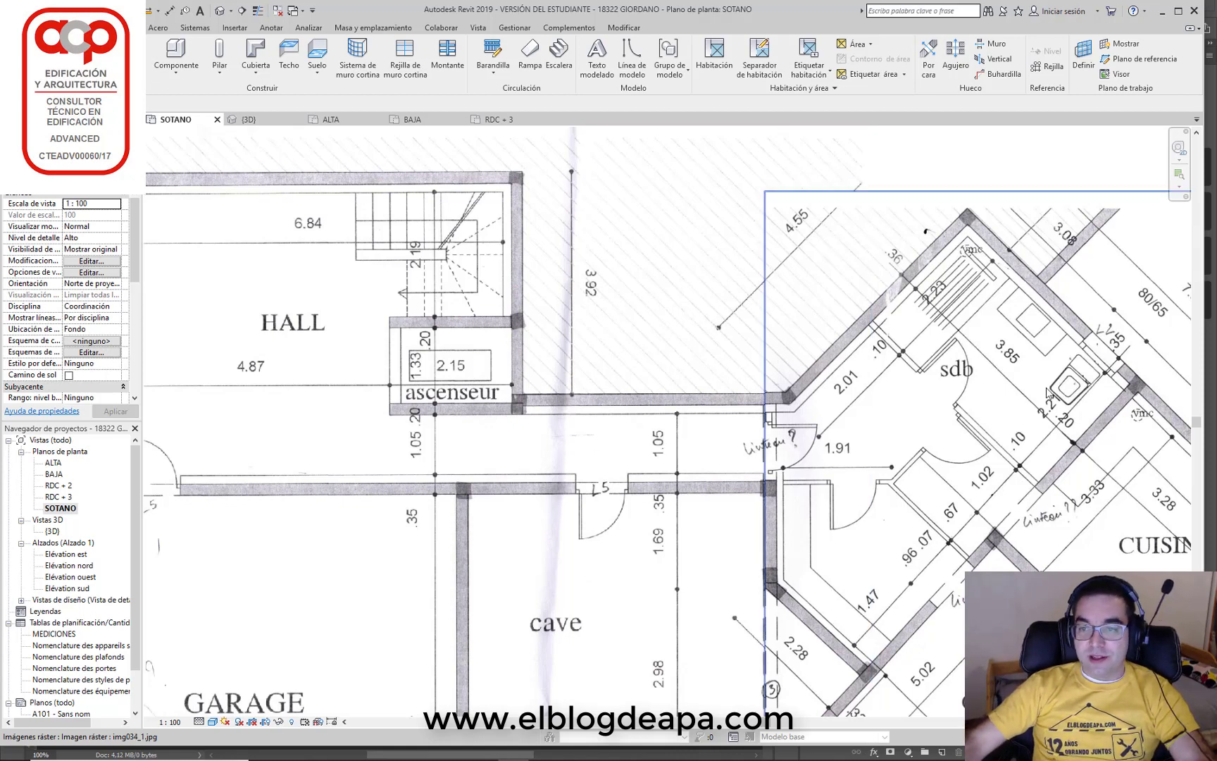
mouse_move(825, 365)
middle_down()
mouse_move(417, 418)
mouse_move(709, 300)
middle_up()
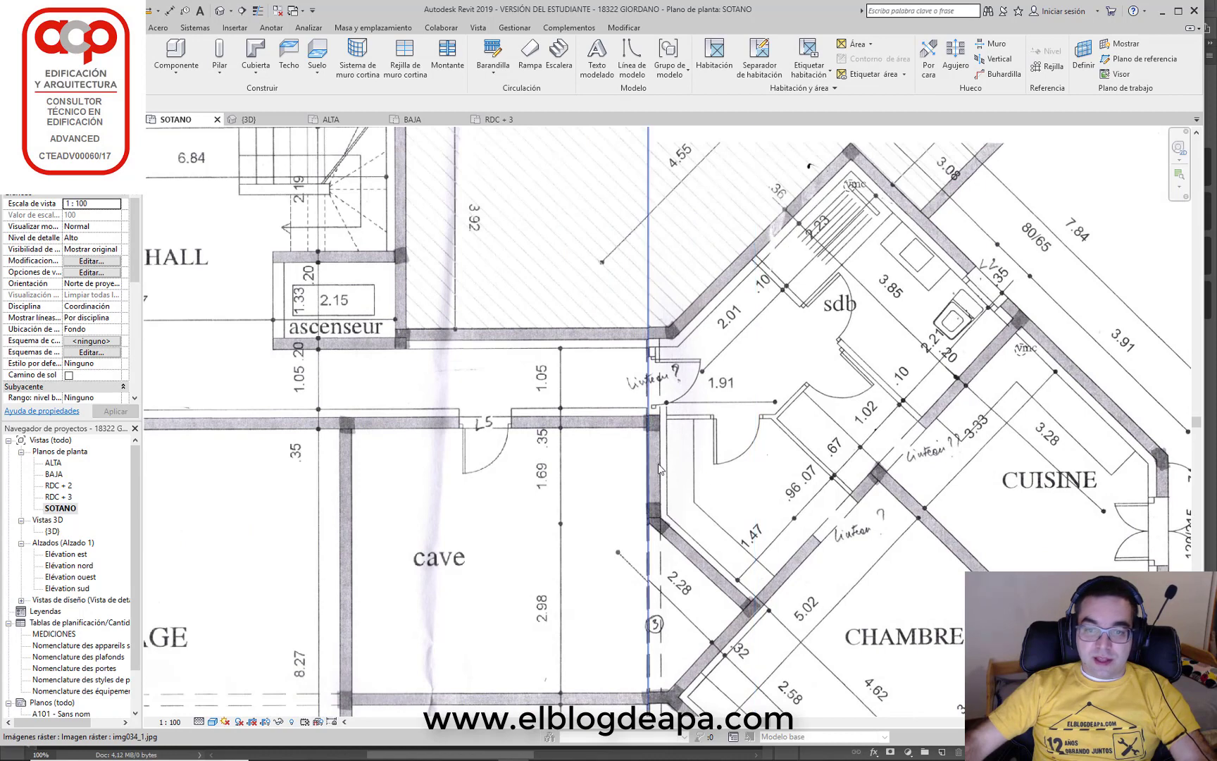
scroll(752, 466, down, 1)
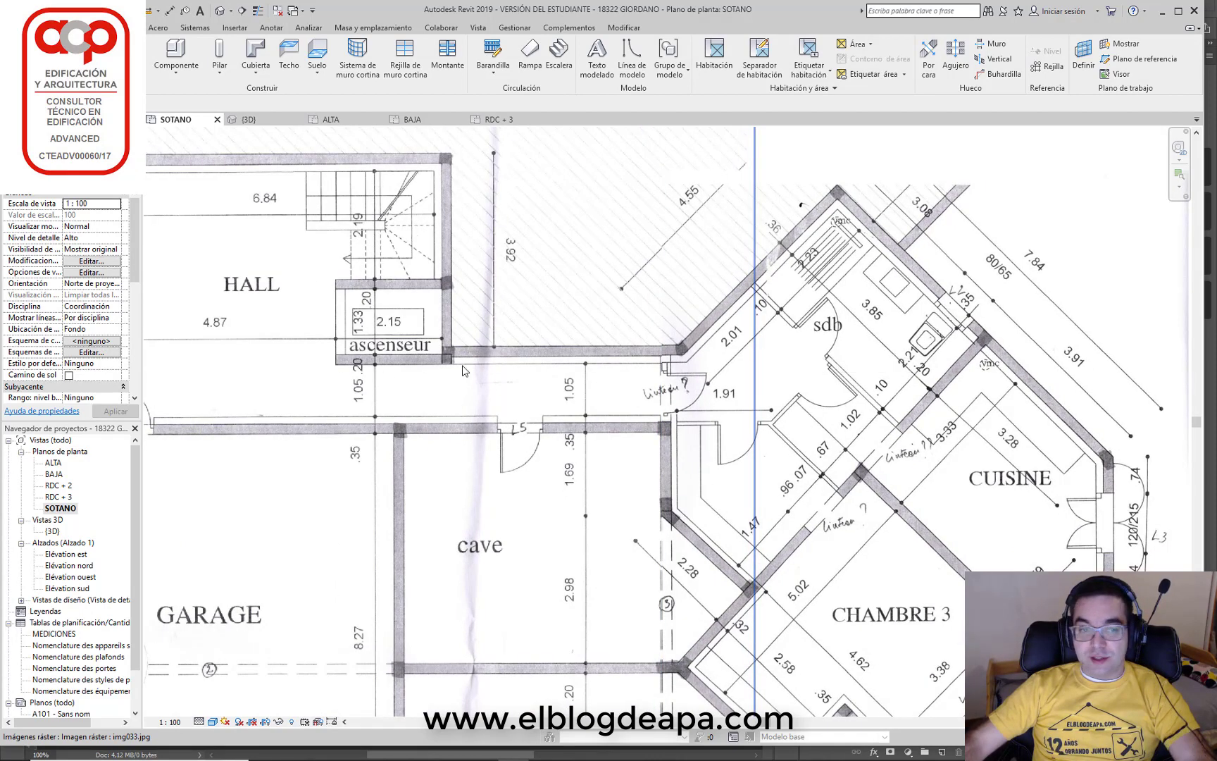
key(ctrl+Tab)
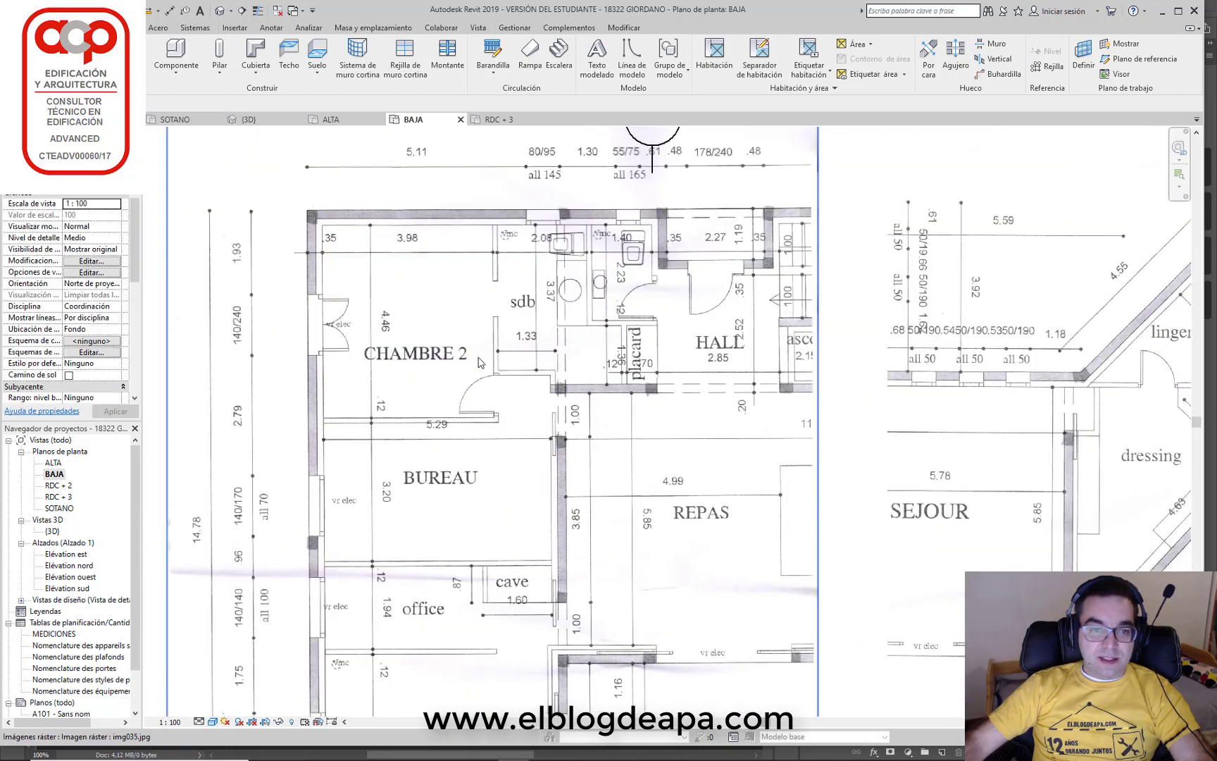
Review SEJOUR, HALL and REPAS on BAJA, then open SOTANO zoomed out over its scan
mouse_move(505, 467)
middle_down()
mouse_move(382, 479)
mouse_move(296, 433)
middle_up()
middle_drag(1028, 484, 550, 441)
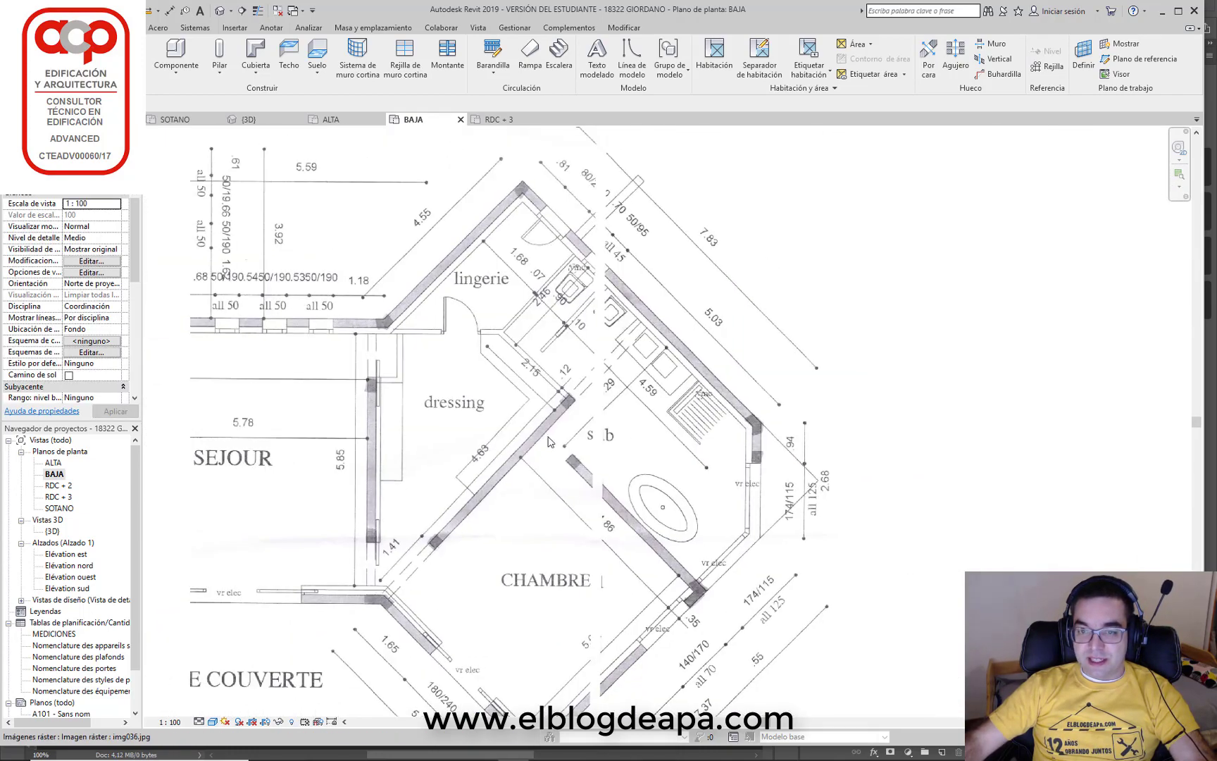
scroll(681, 446, up, 2)
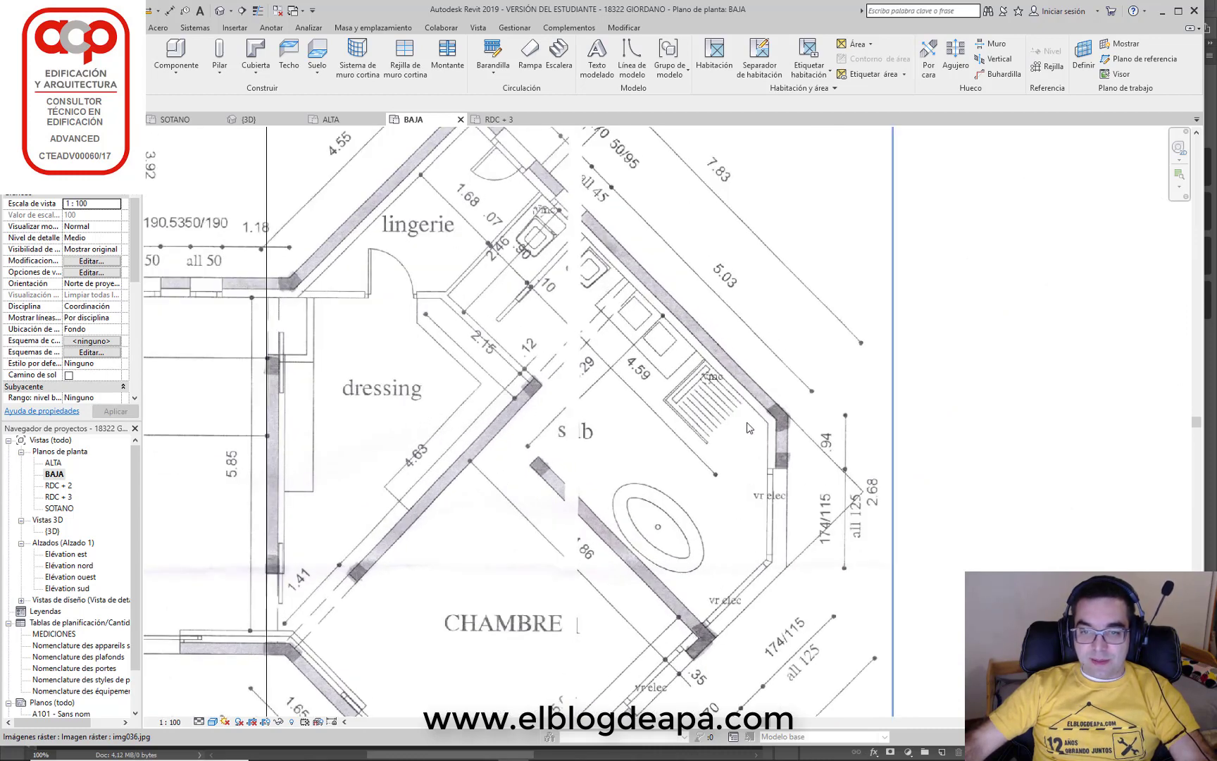
middle_drag(468, 486, 737, 366)
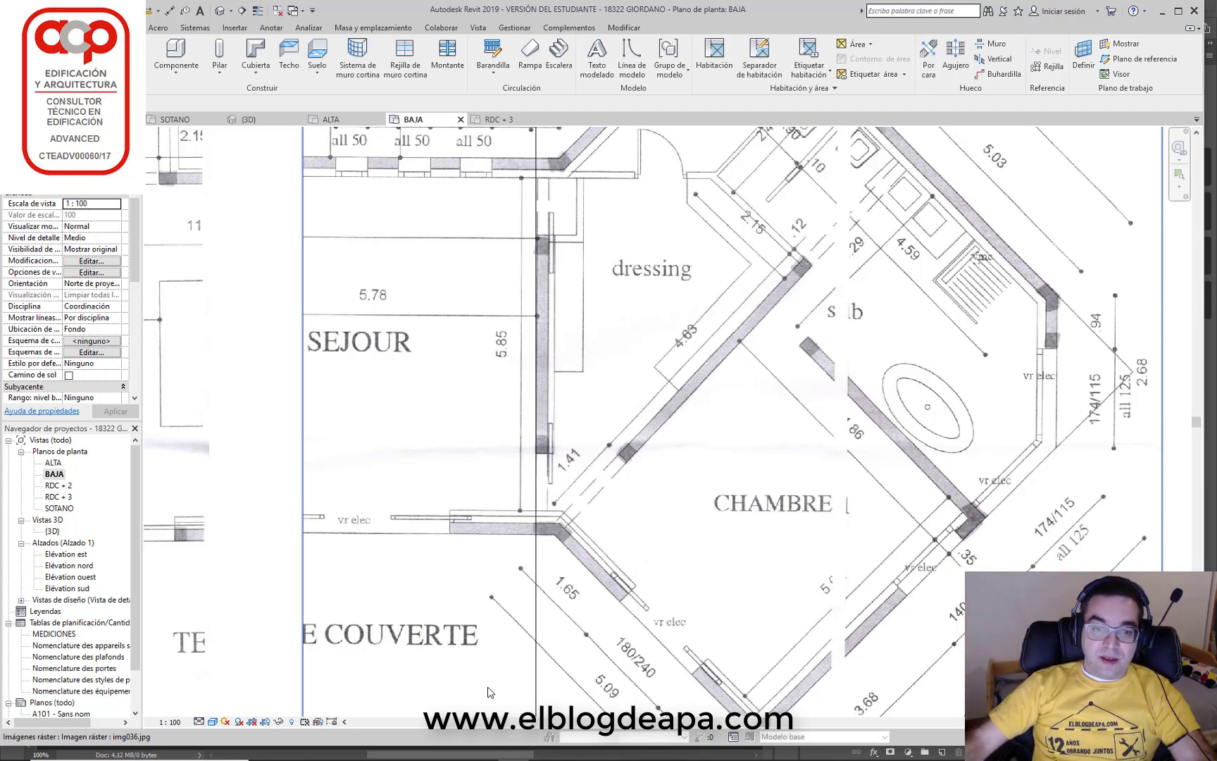
scroll(571, 376, down, 2)
mouse_move(485, 343)
middle_down()
mouse_move(643, 498)
mouse_move(692, 447)
mouse_move(769, 419)
middle_up()
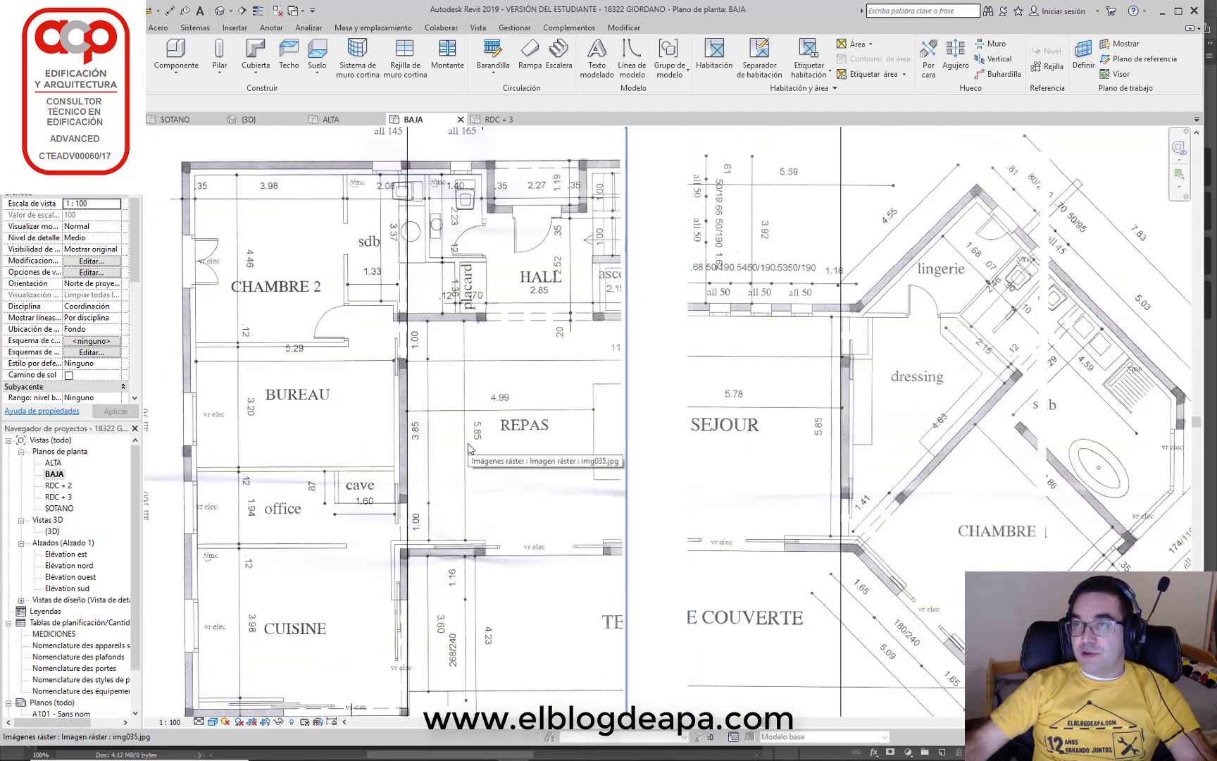
double_click(60, 508)
mouse_move(444, 435)
middle_down()
mouse_move(459, 455)
mouse_move(653, 467)
middle_up()
scroll(492, 357, down, 2)
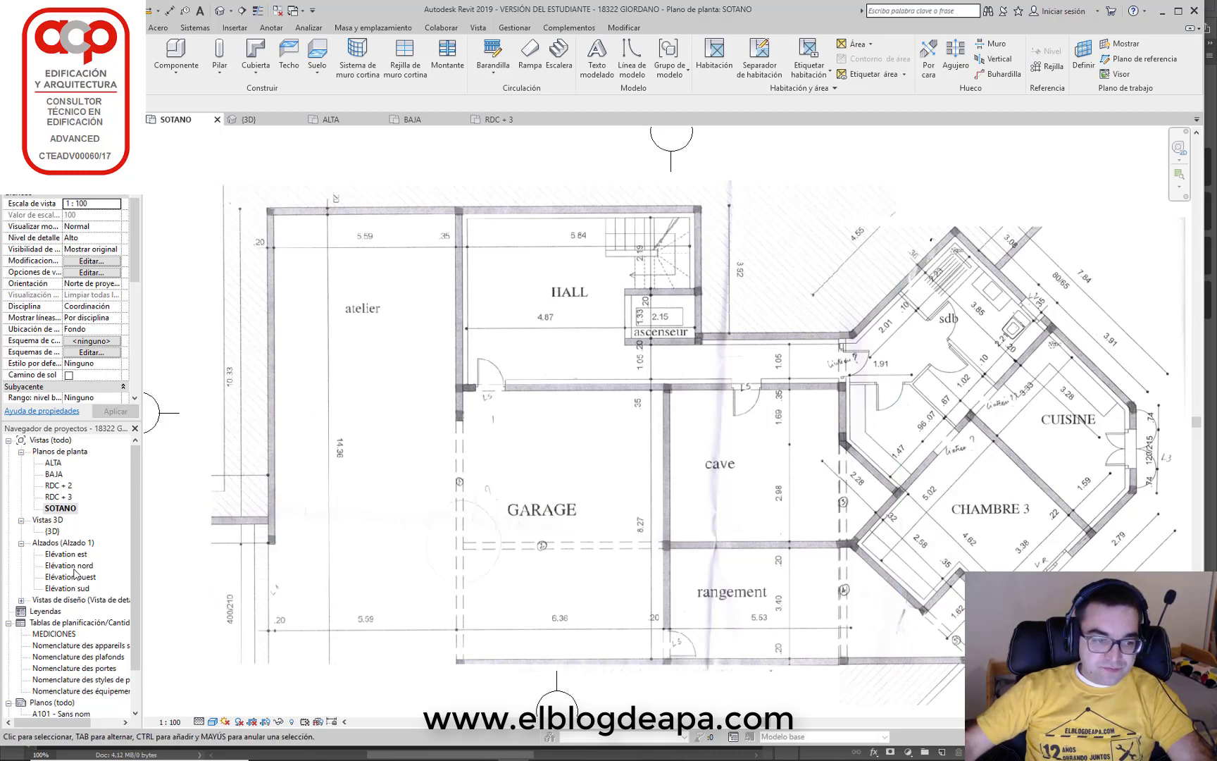
Check the ALTA and SOTANO levels in the west elevation, then reopen the SOTANO plan
double_click(69, 579)
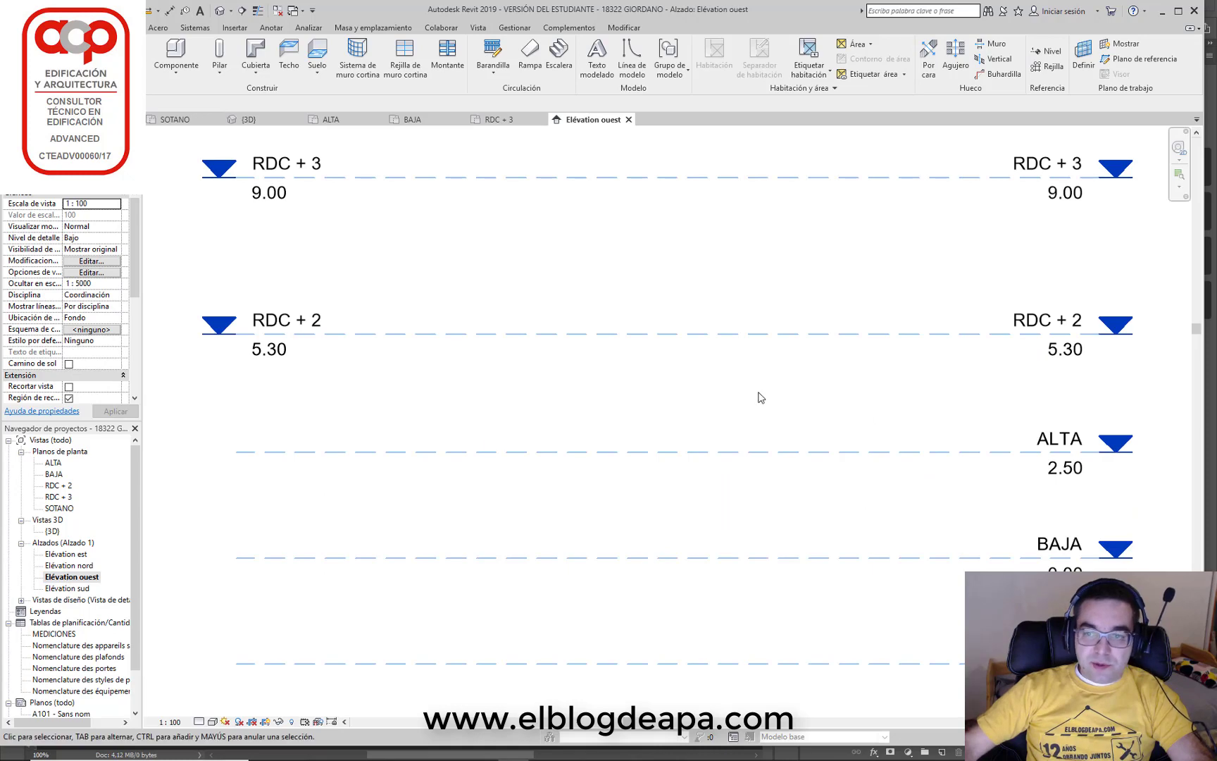
middle_drag(732, 376, 600, 373)
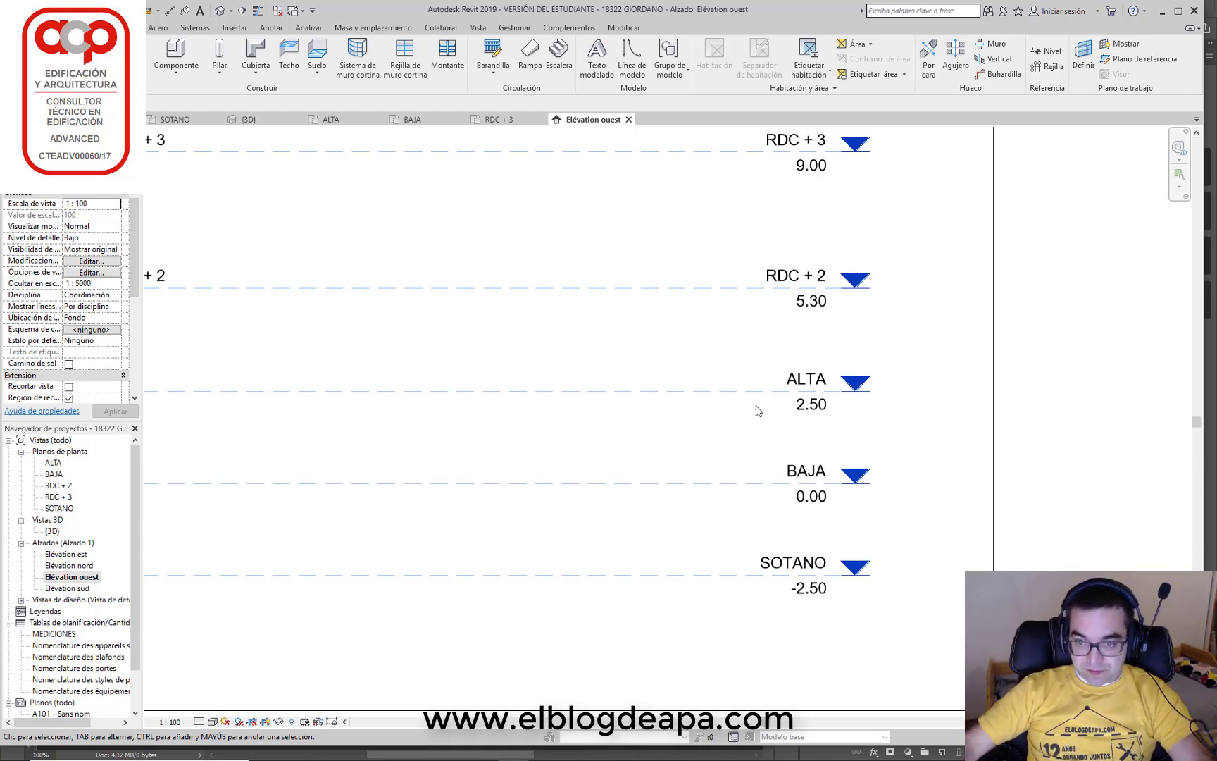
middle_drag(766, 443, 918, 419)
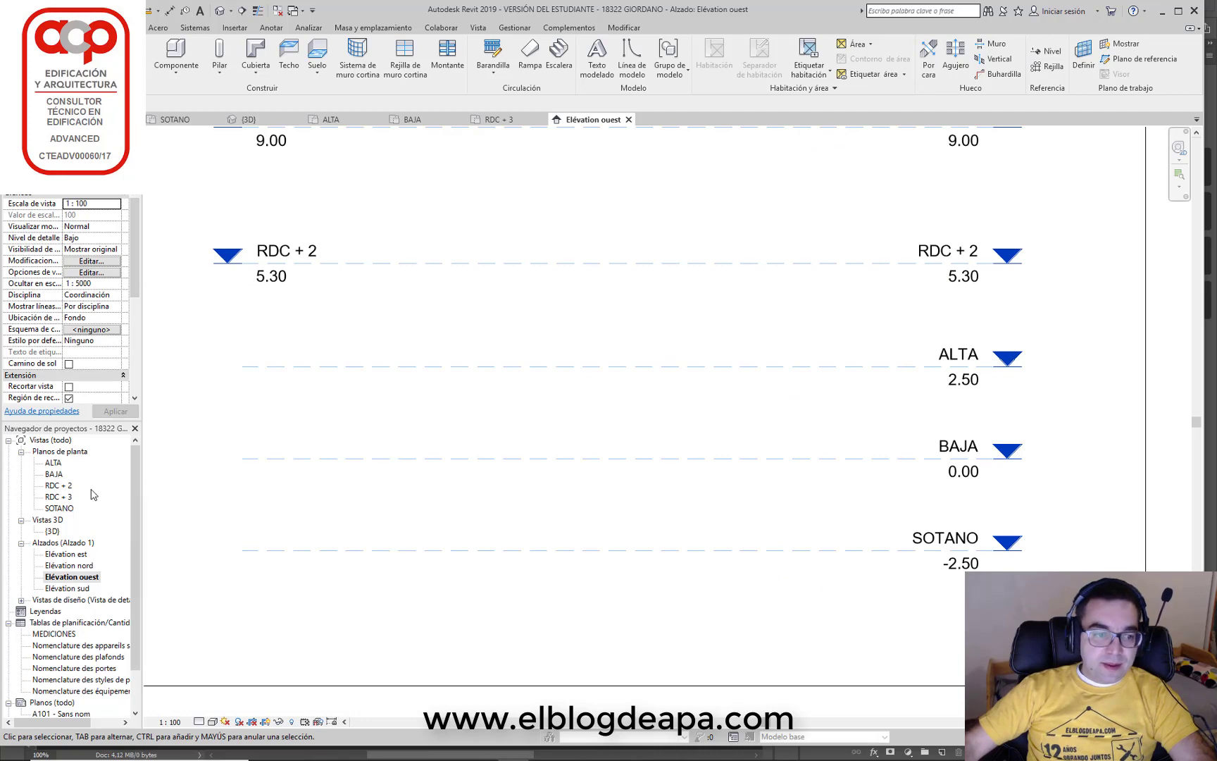
click(486, 366)
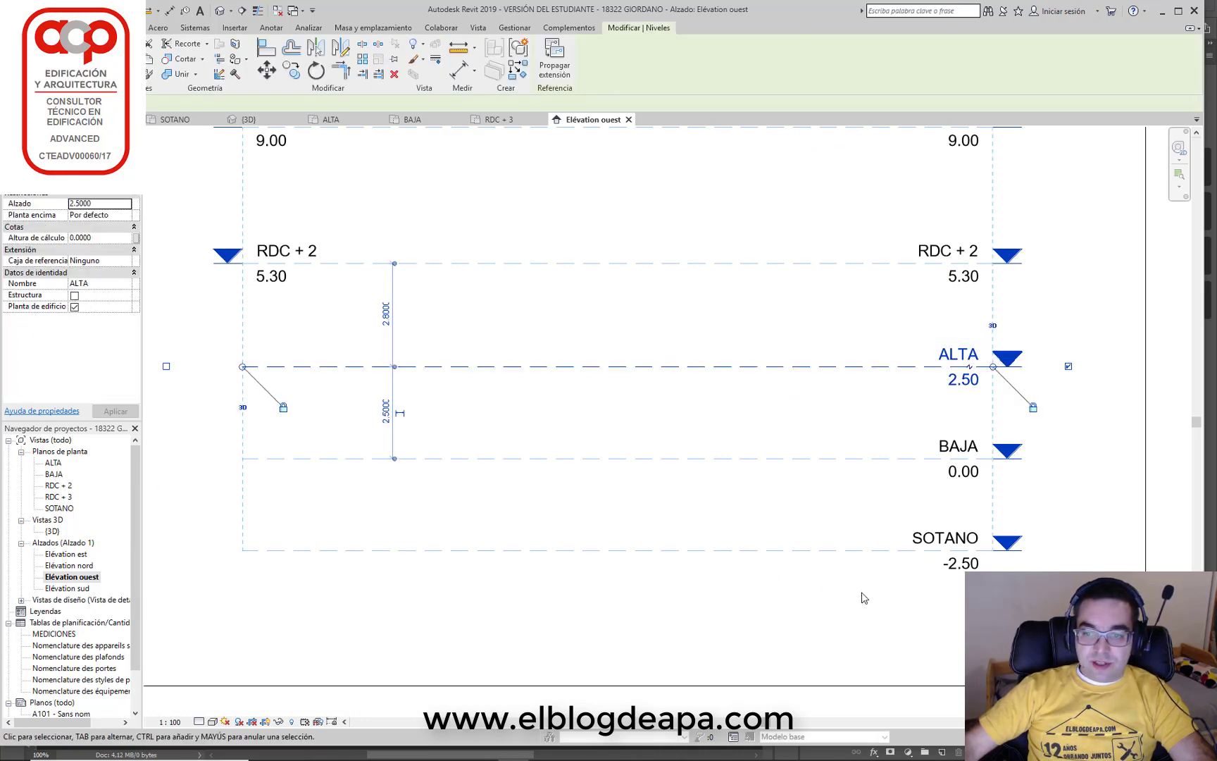
click(852, 551)
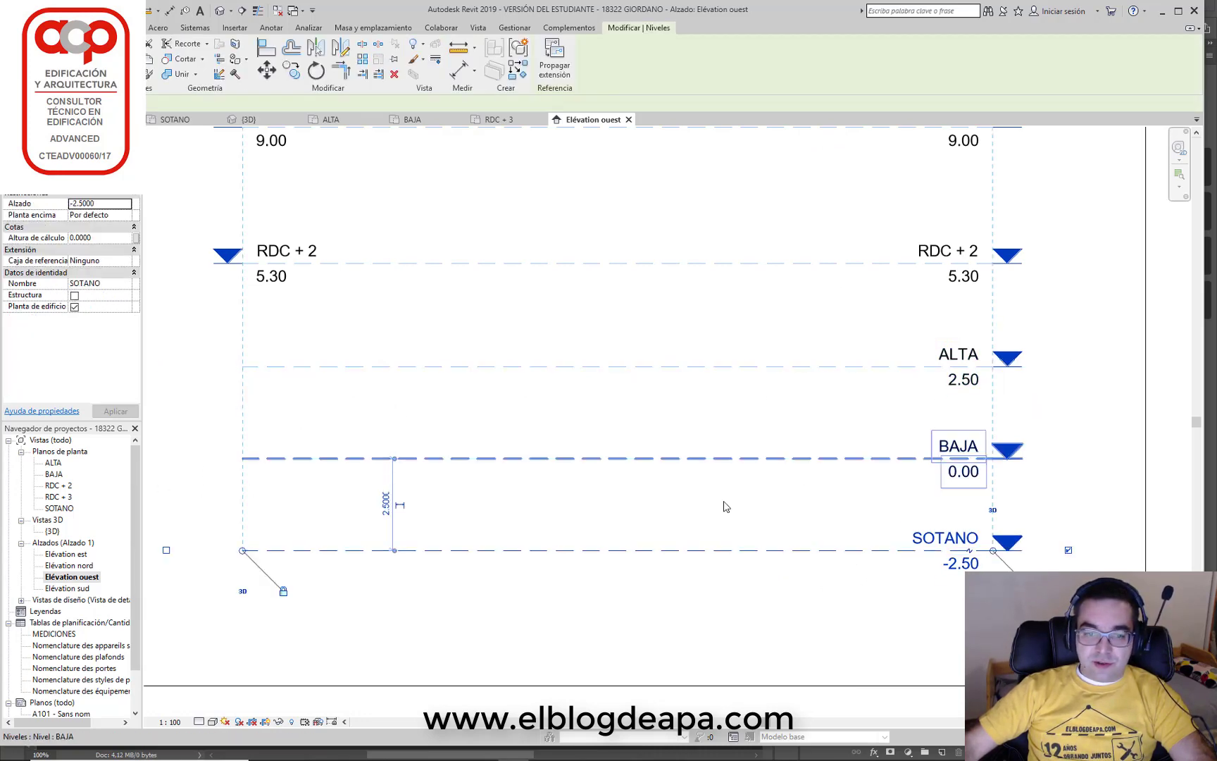
double_click(57, 510)
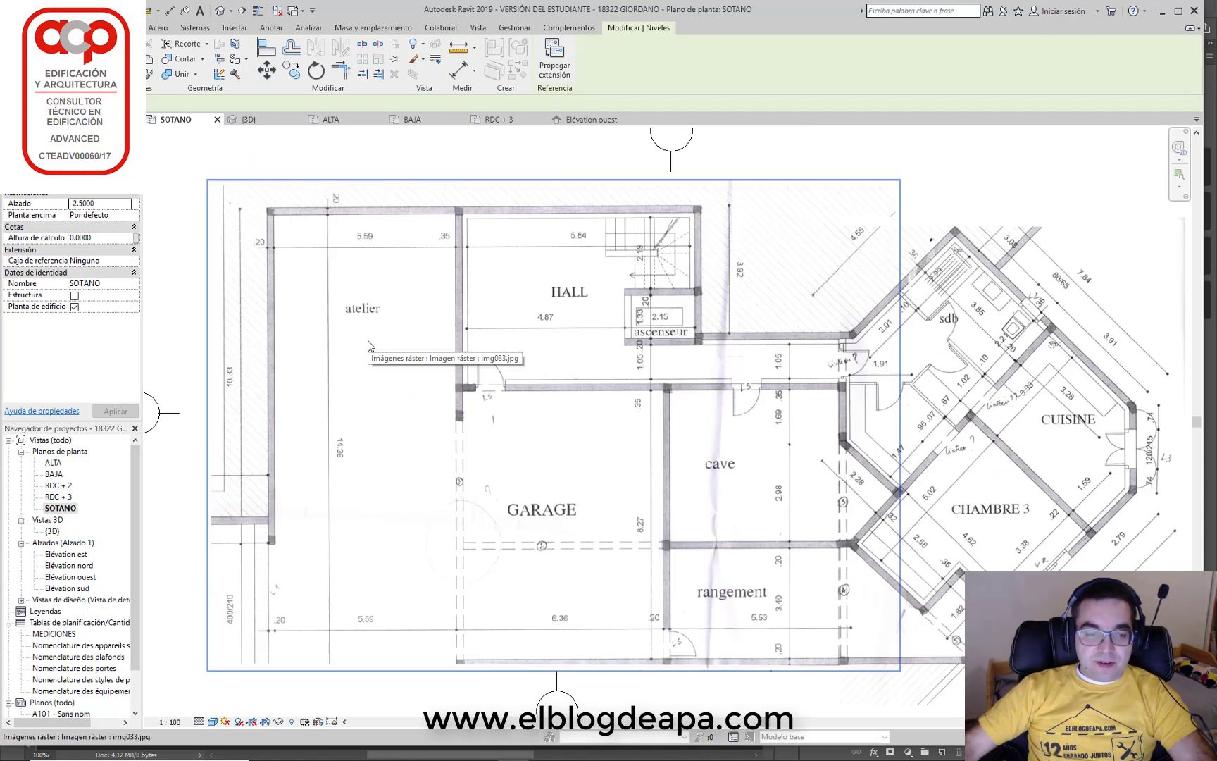
Start the Wall tool (WA) with wall type Muro básico BA13+ISO100mm
key(Escape)
key(w)
key(a)
click(84, 166)
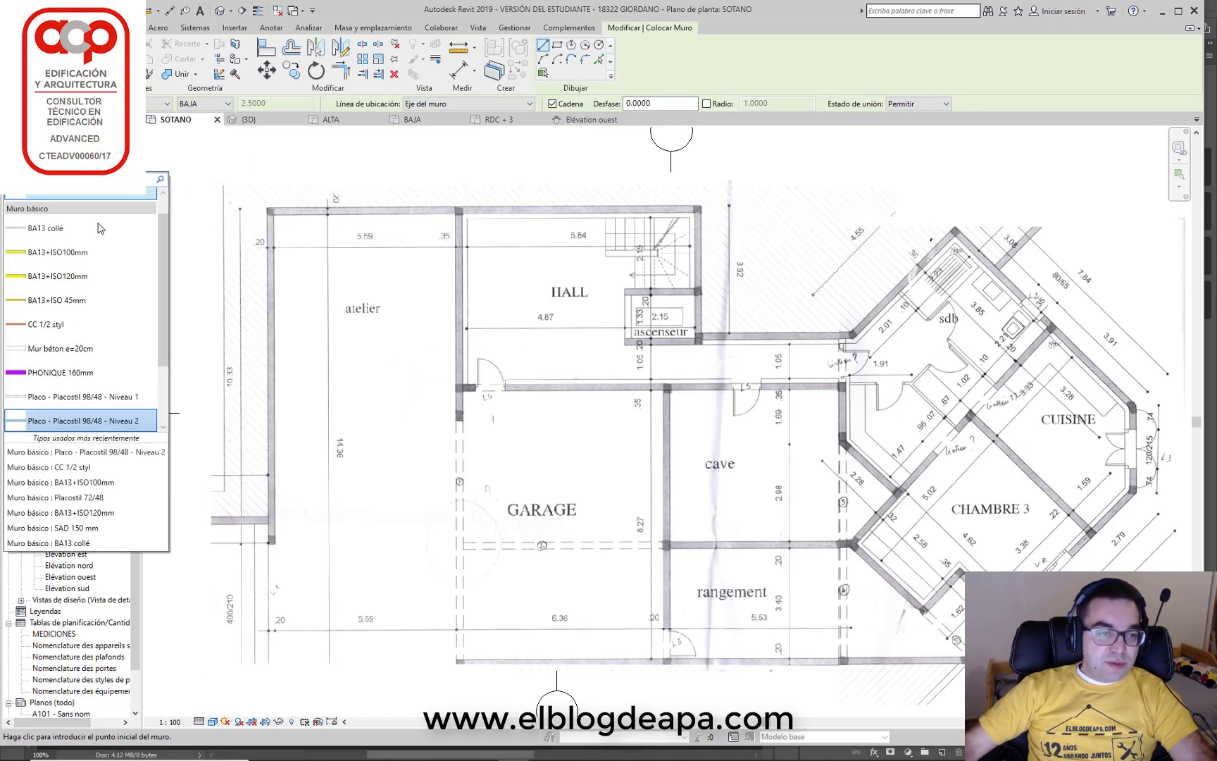
scroll(105, 317, down, 2)
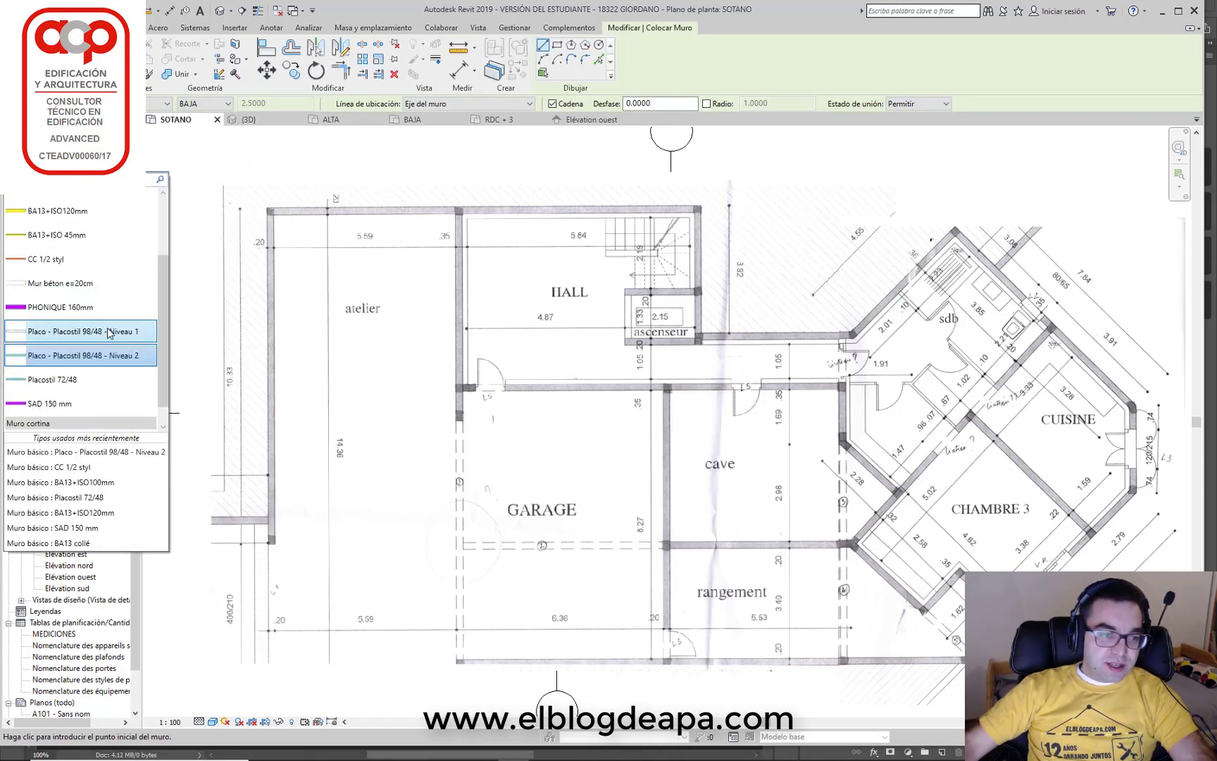
scroll(109, 333, down, 1)
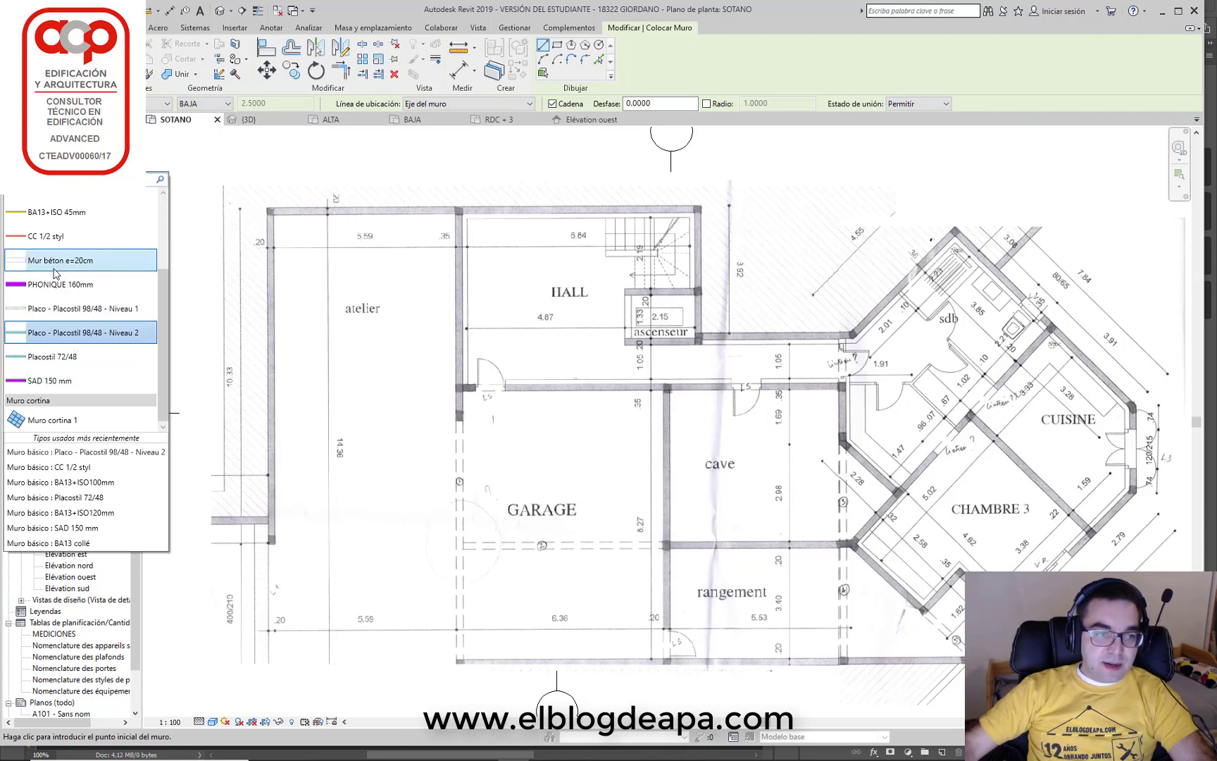
scroll(83, 308, up, 1)
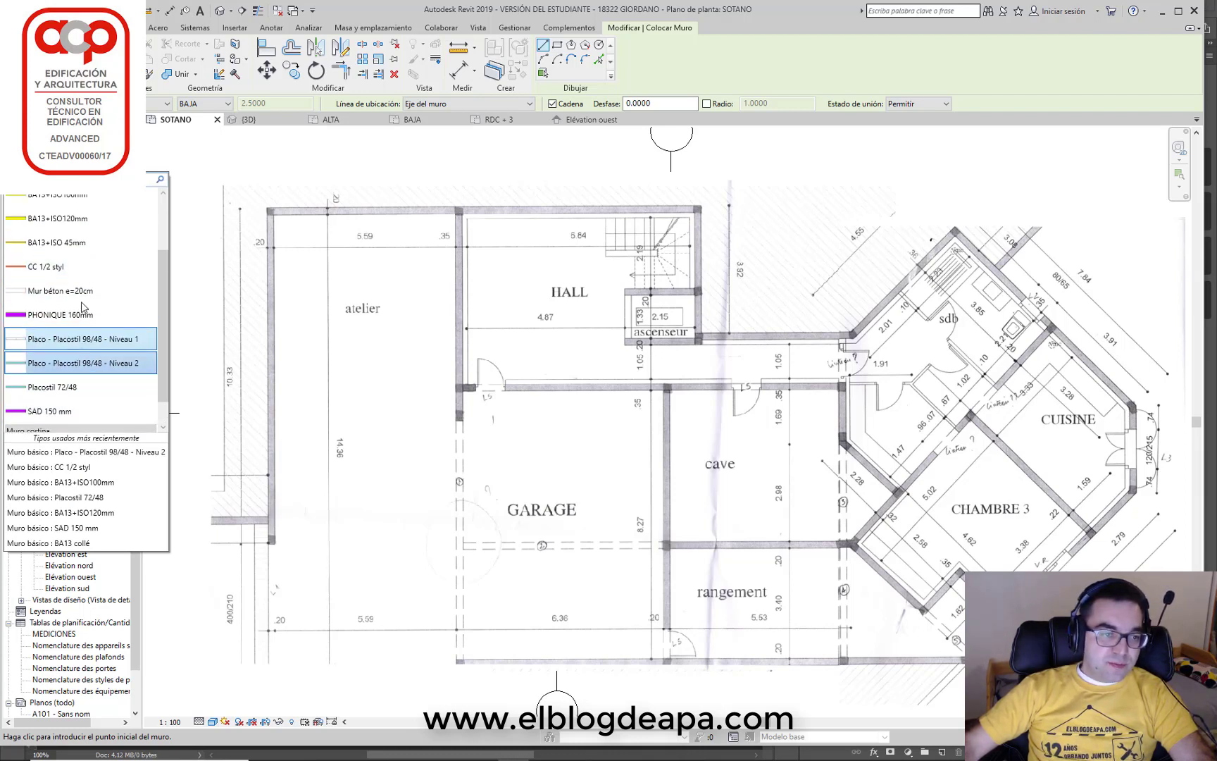
scroll(83, 308, up, 1)
scroll(88, 307, up, 1)
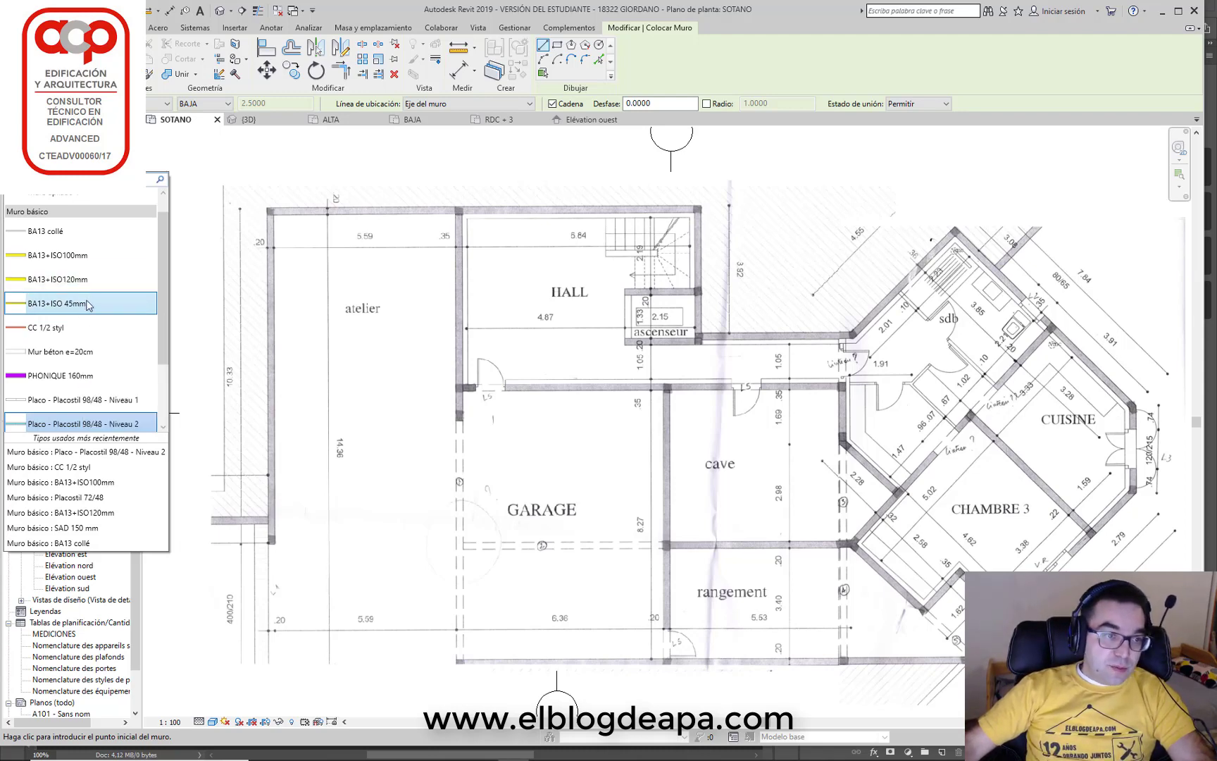
click(86, 259)
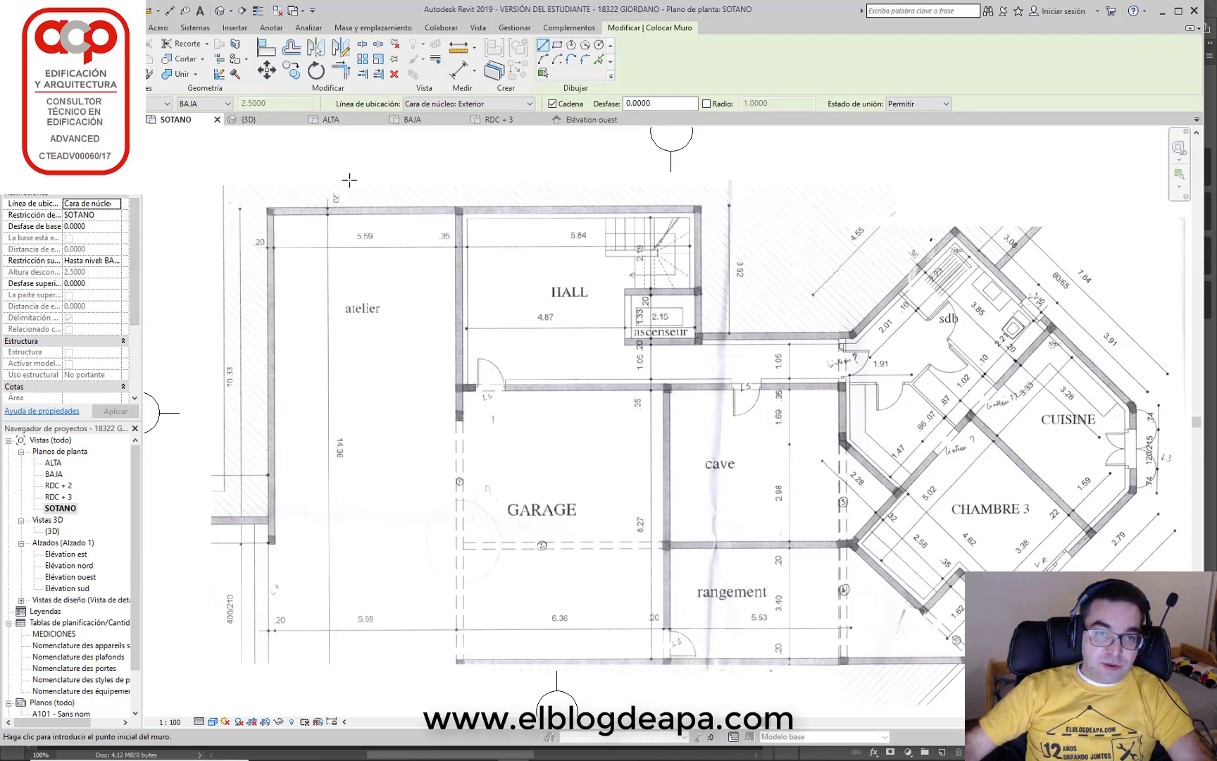
Zoom and pan the SOTANO scan to frame the HALL and atelier
scroll(477, 106, up, 1)
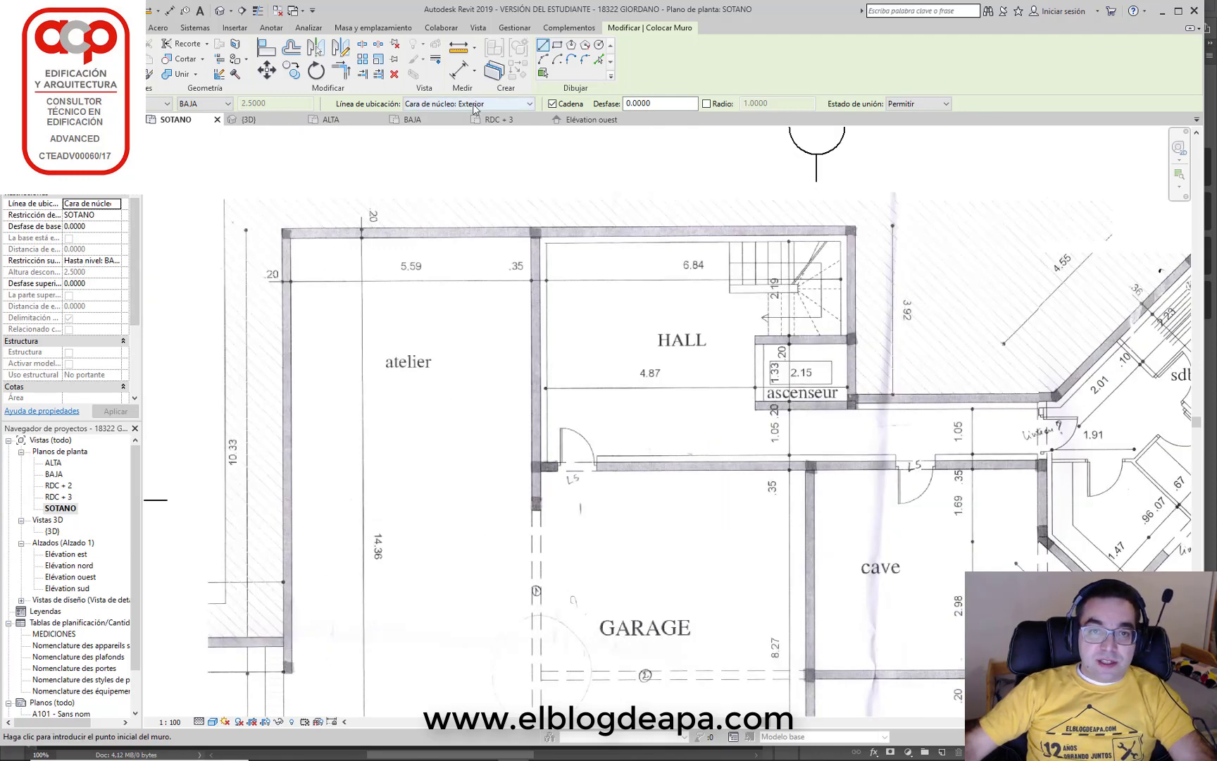
scroll(315, 204, up, 1)
scroll(307, 248, up, 1)
middle_drag(412, 301, 362, 312)
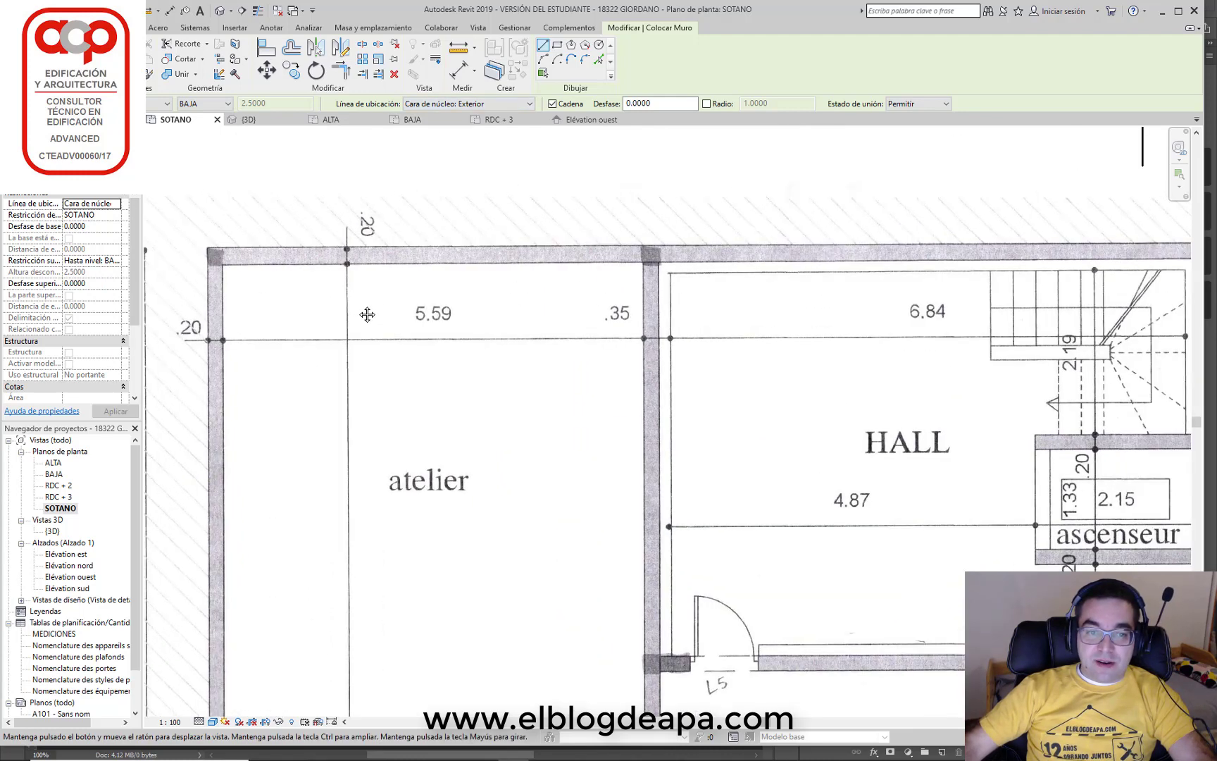
scroll(421, 430, down, 1)
scroll(421, 429, down, 2)
scroll(481, 286, down, 1)
middle_drag(482, 286, 481, 182)
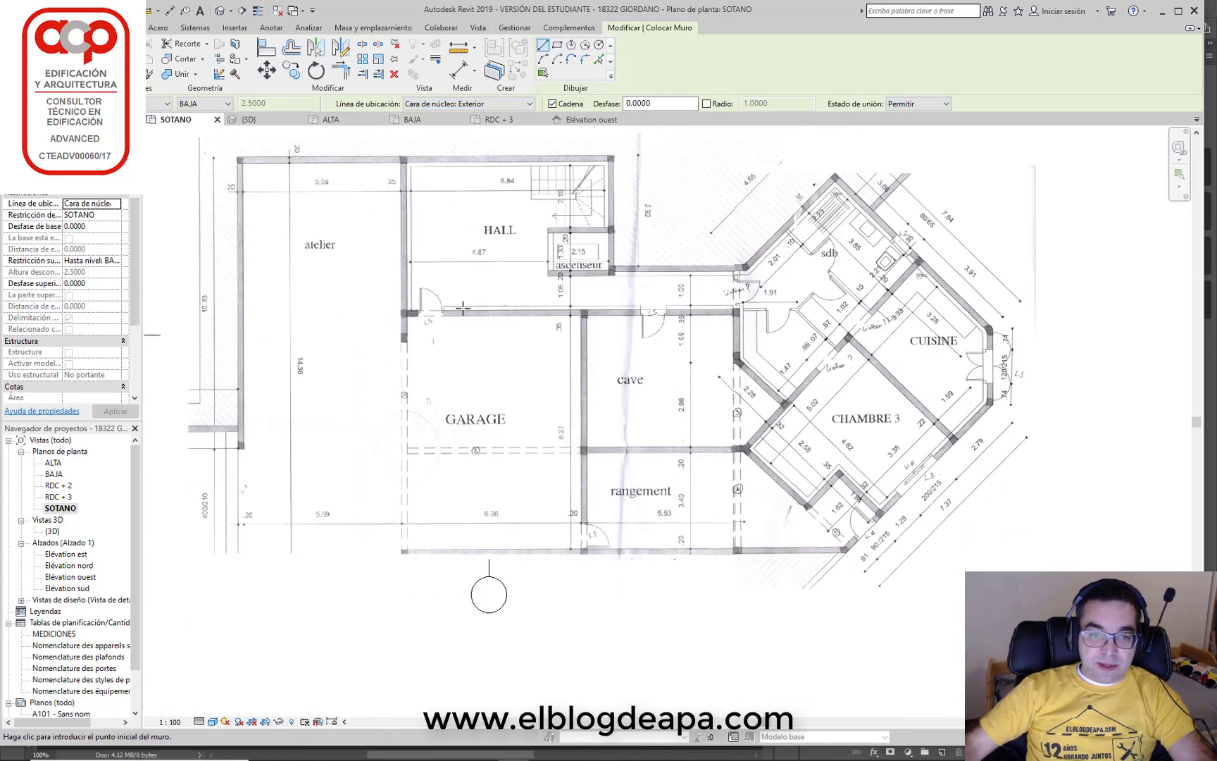
scroll(396, 273, up, 1)
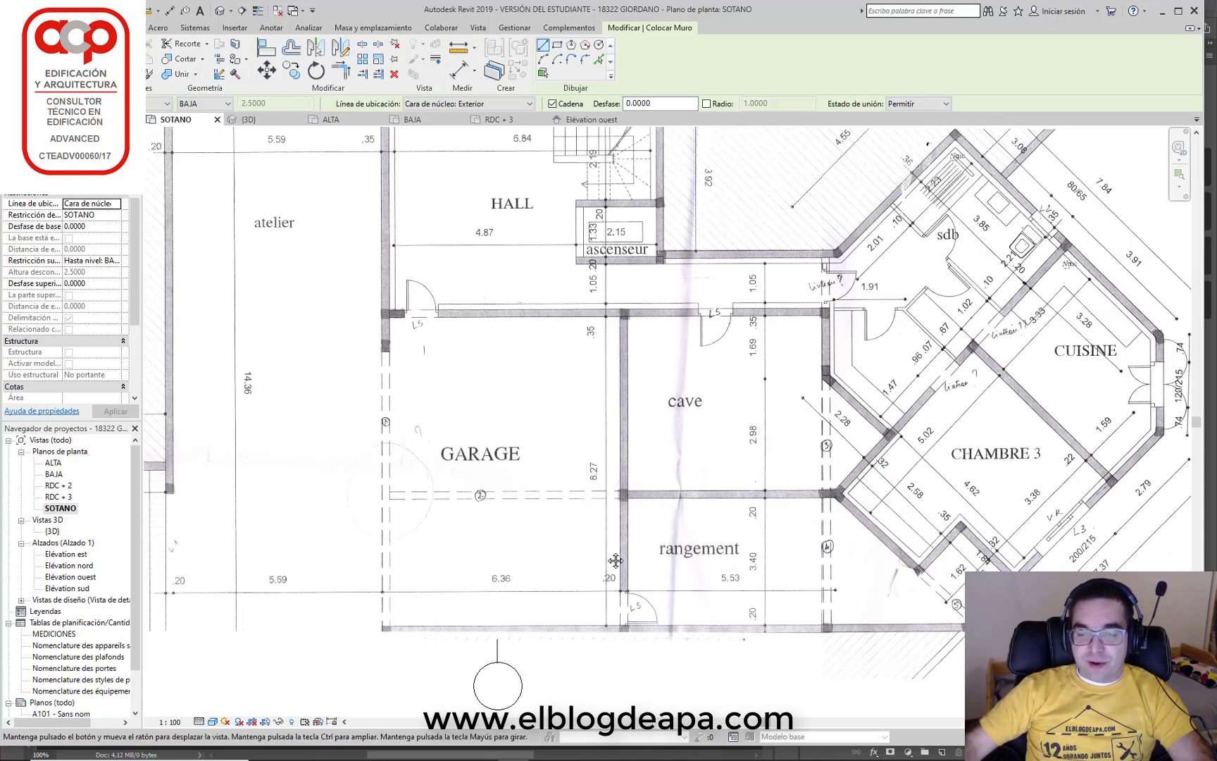
middle_drag(615, 560, 601, 712)
scroll(324, 462, down, 1)
scroll(345, 346, up, 2)
scroll(345, 346, up, 1)
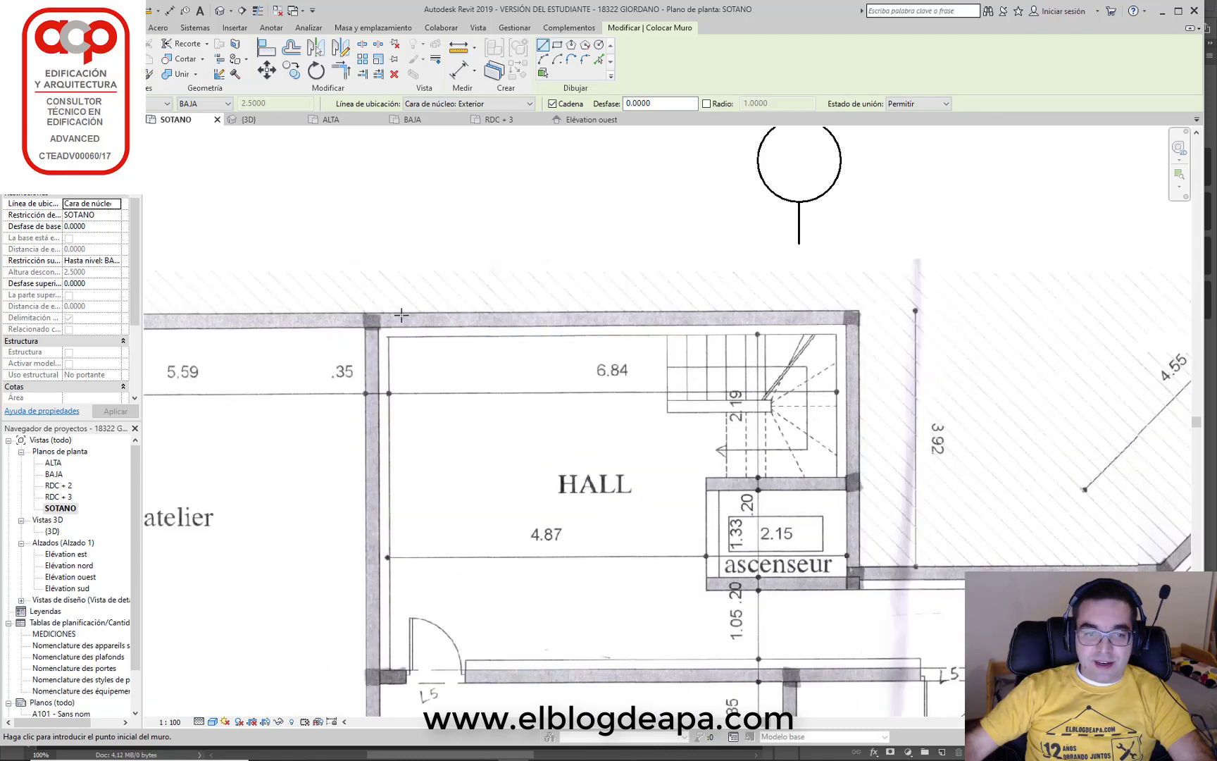
scroll(402, 320, up, 1)
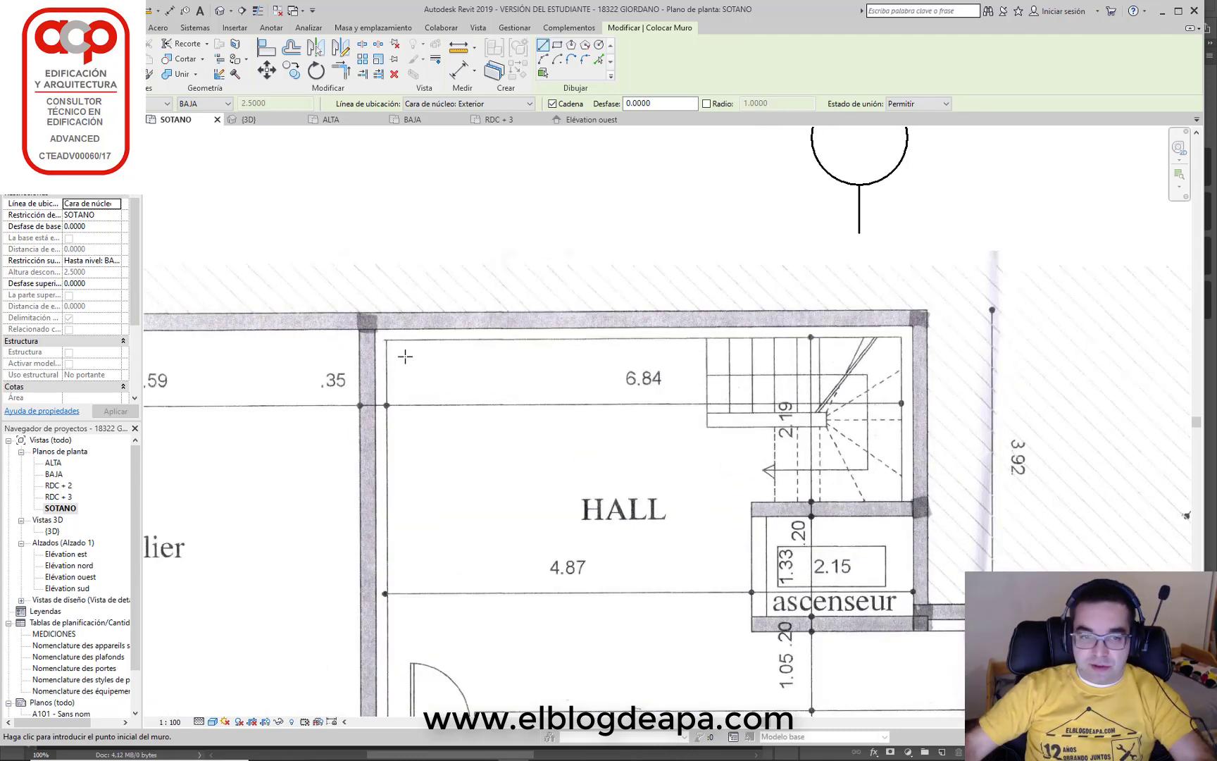
scroll(390, 347, up, 1)
Draw the first wall from the HALL's top-left corner down its left side to the doorway
click(383, 339)
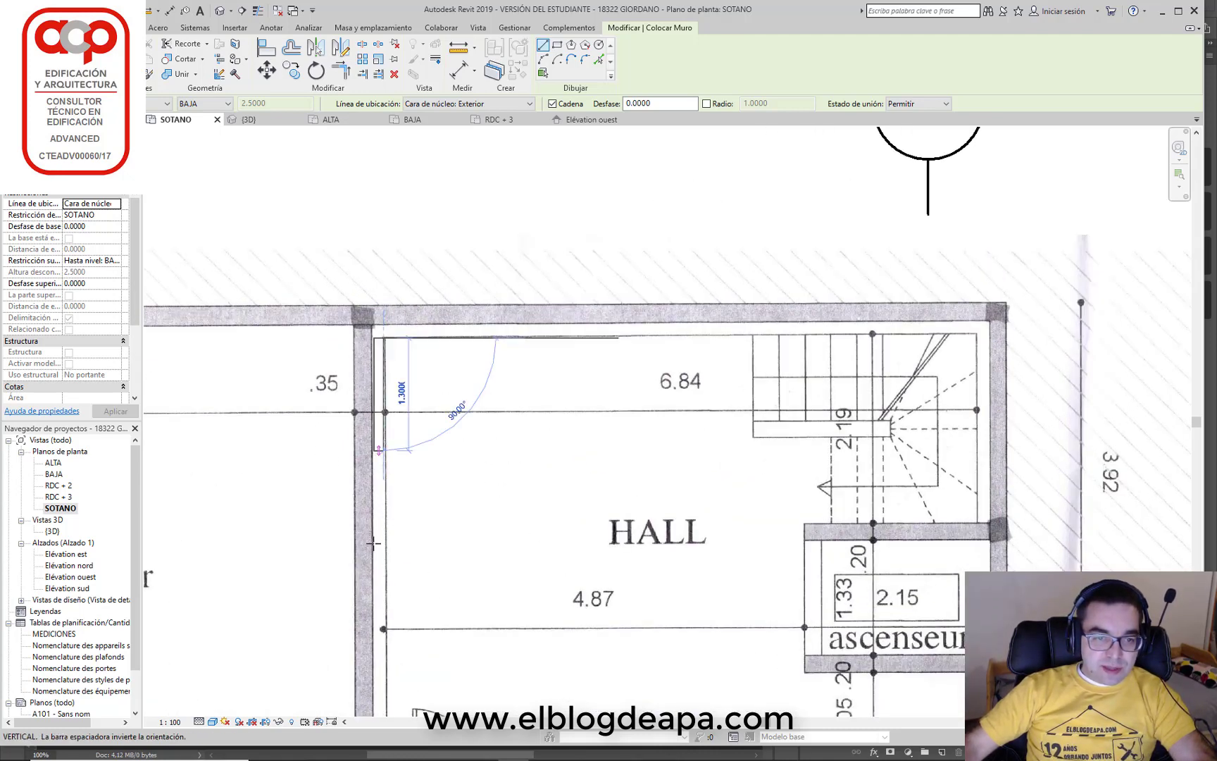
middle_drag(386, 600, 363, 334)
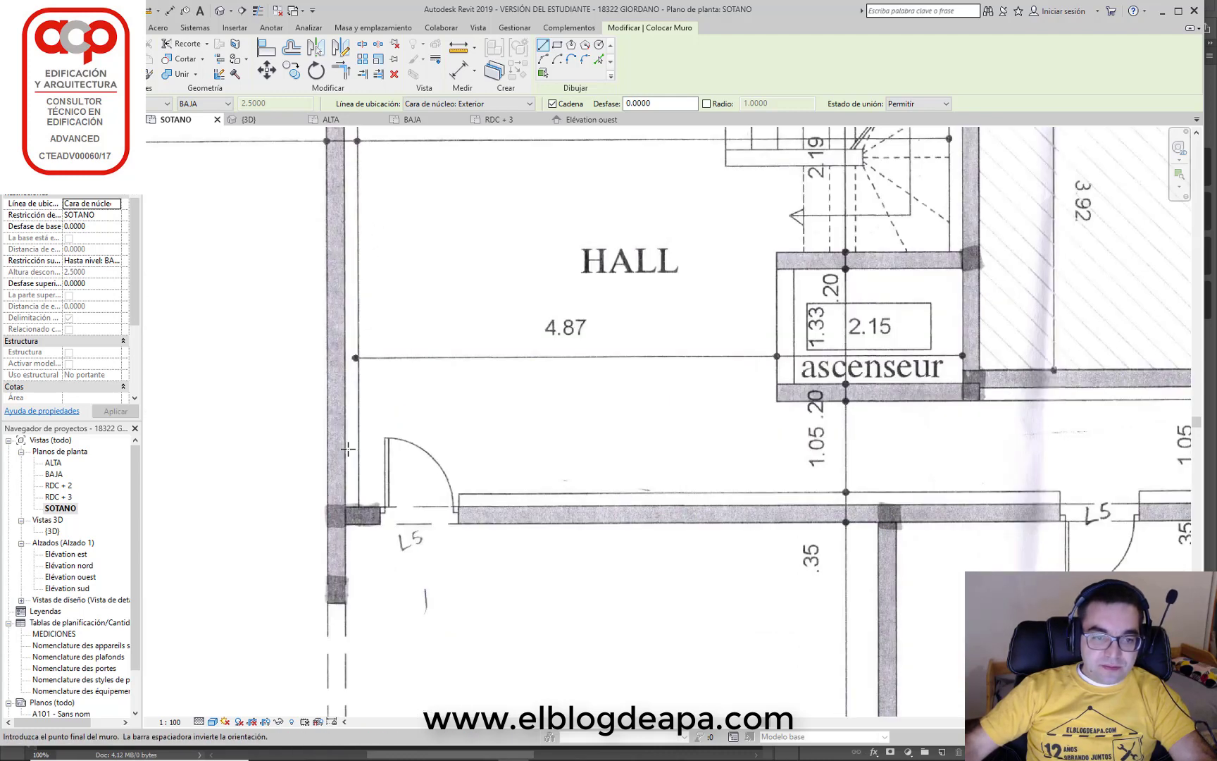
middle_drag(362, 566, 352, 456)
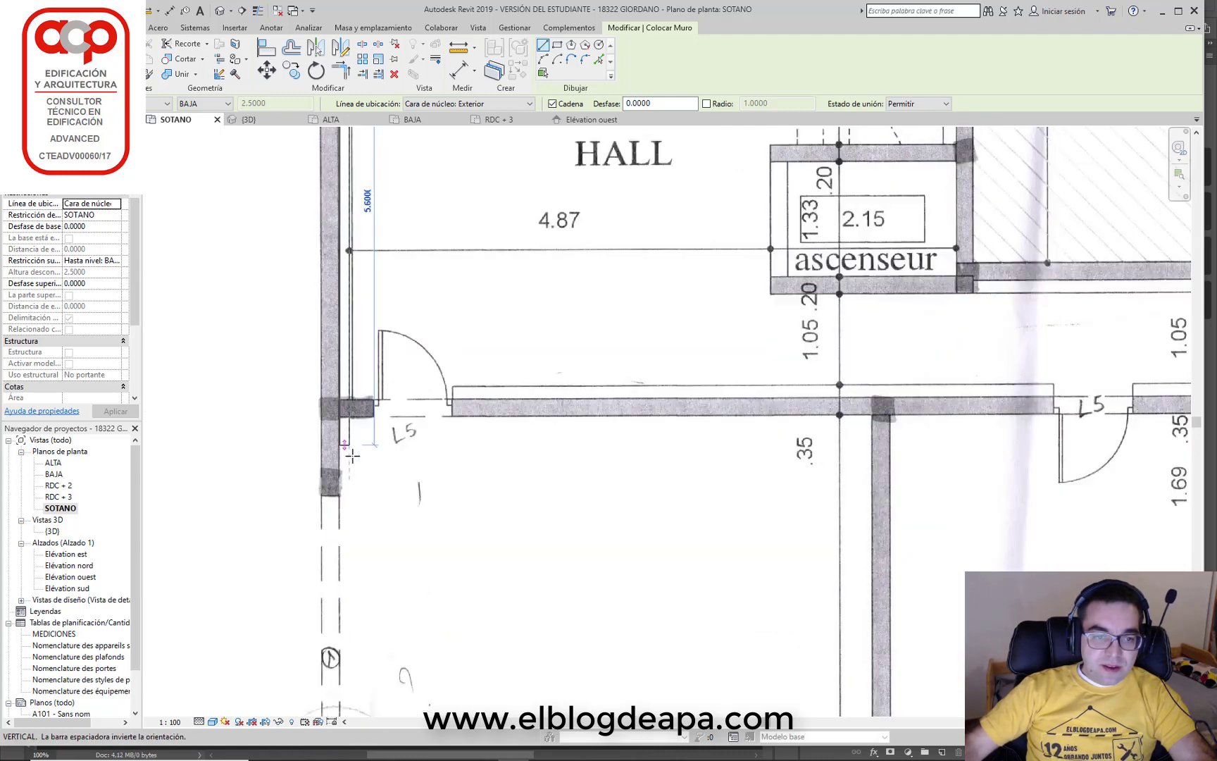
click(350, 386)
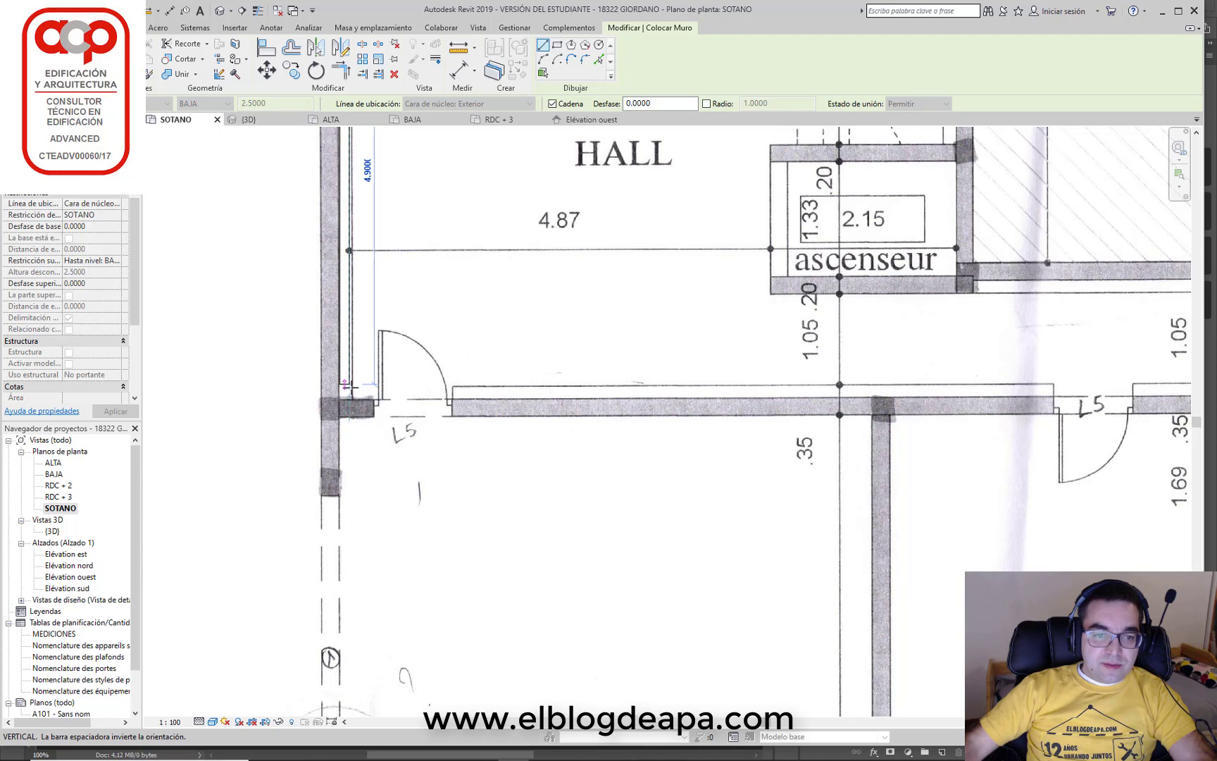
middle_drag(694, 402, 4, 462)
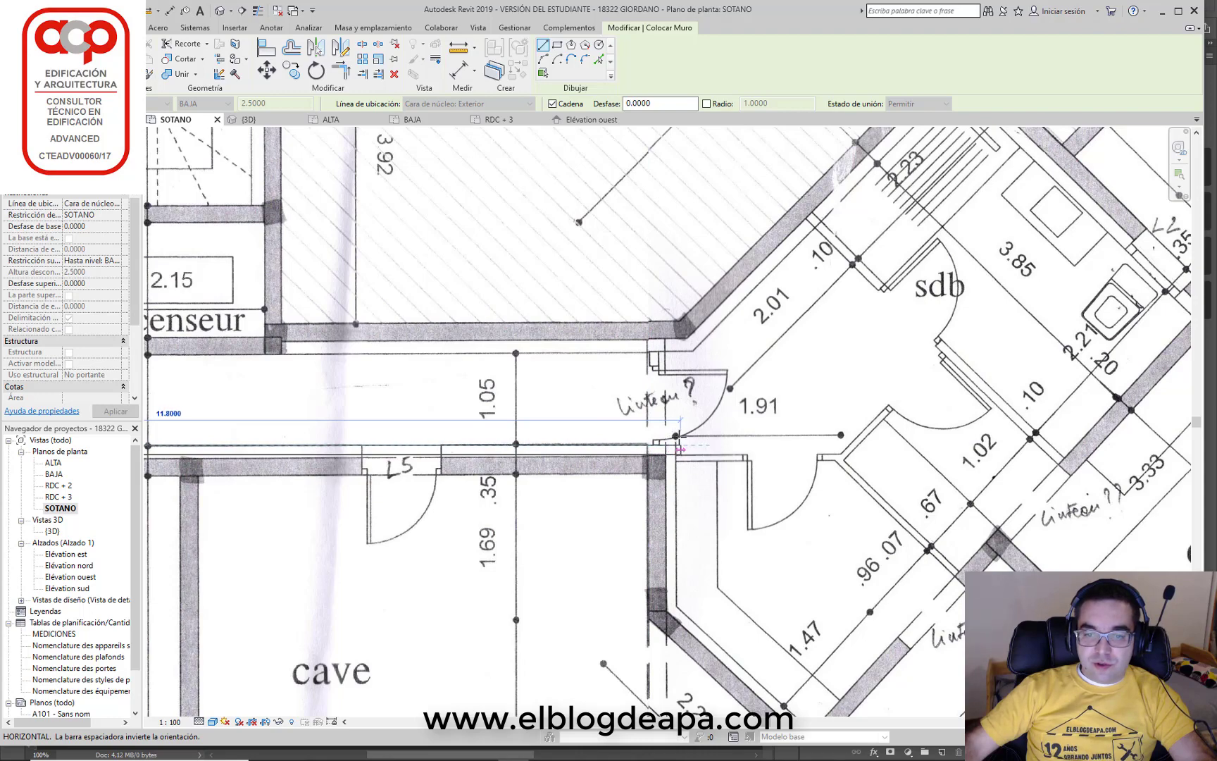
Extend the wall chain past the doorway and along the first diagonal wall
click(680, 448)
scroll(680, 448, up, 2)
scroll(680, 448, up, 2)
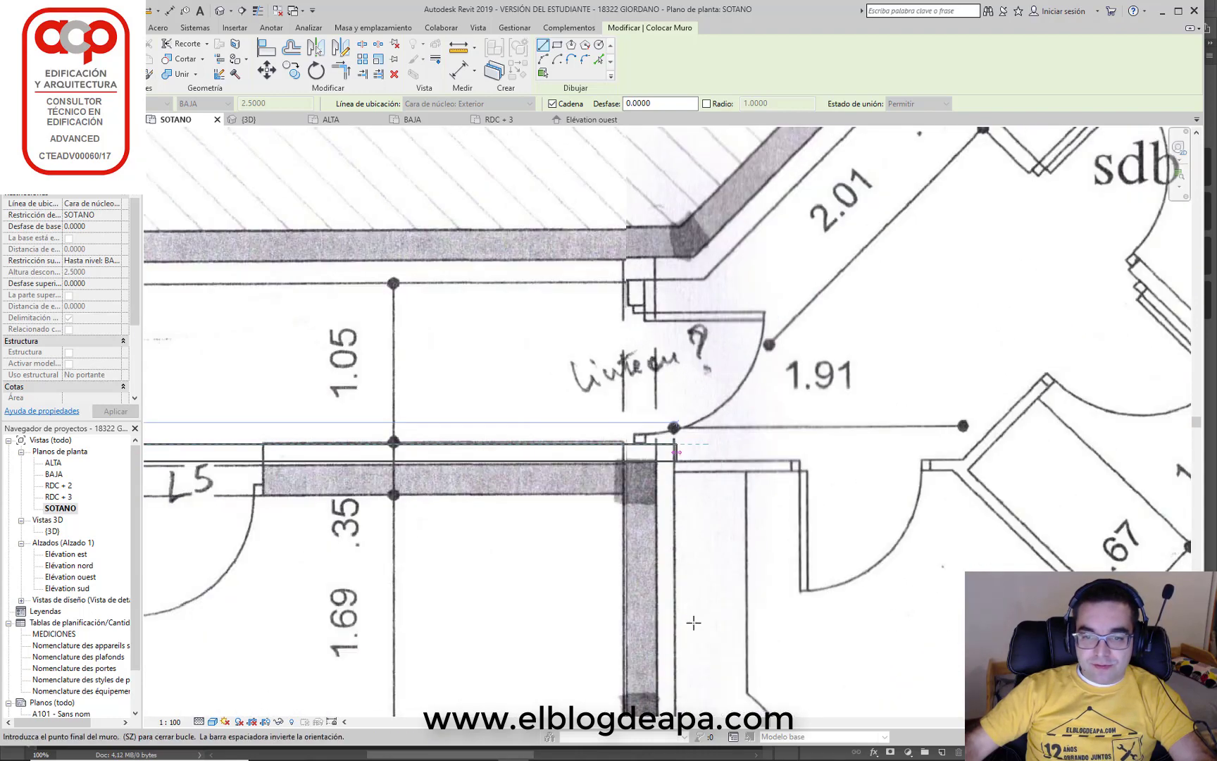
middle_drag(636, 393, 593, 204)
middle_drag(625, 532, 540, 211)
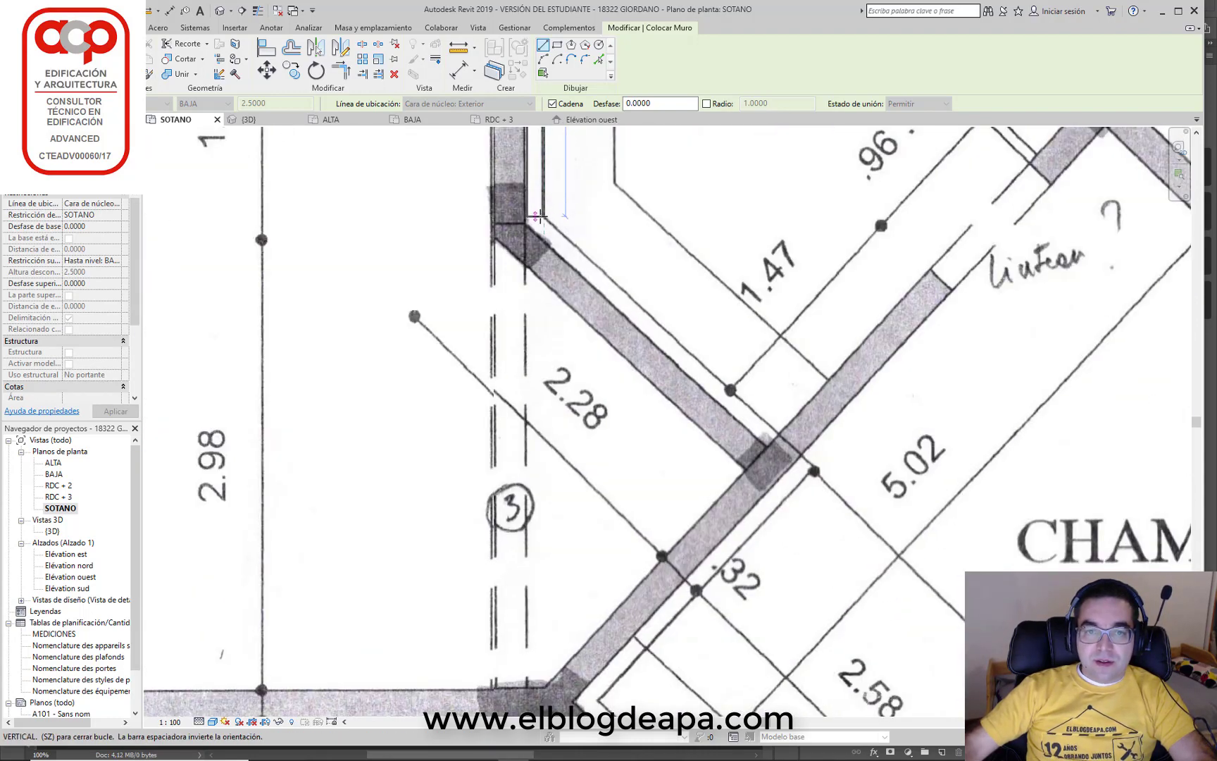
click(537, 216)
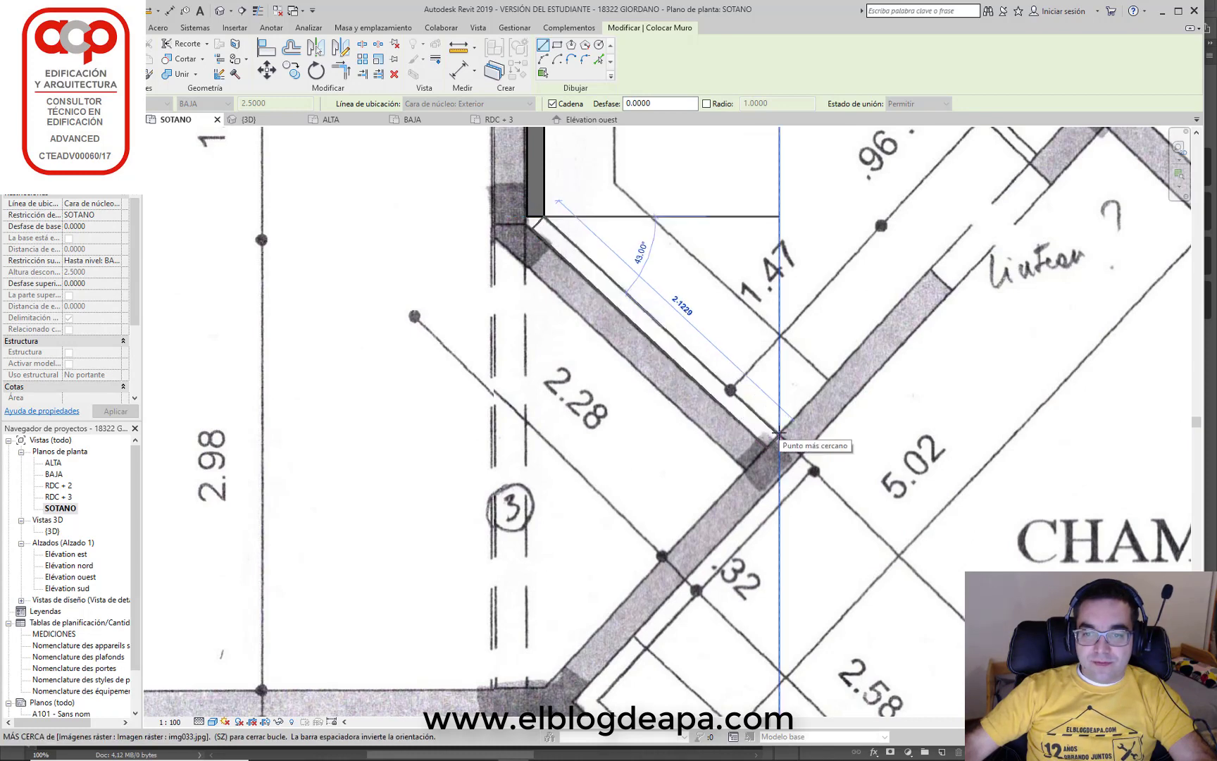
click(779, 432)
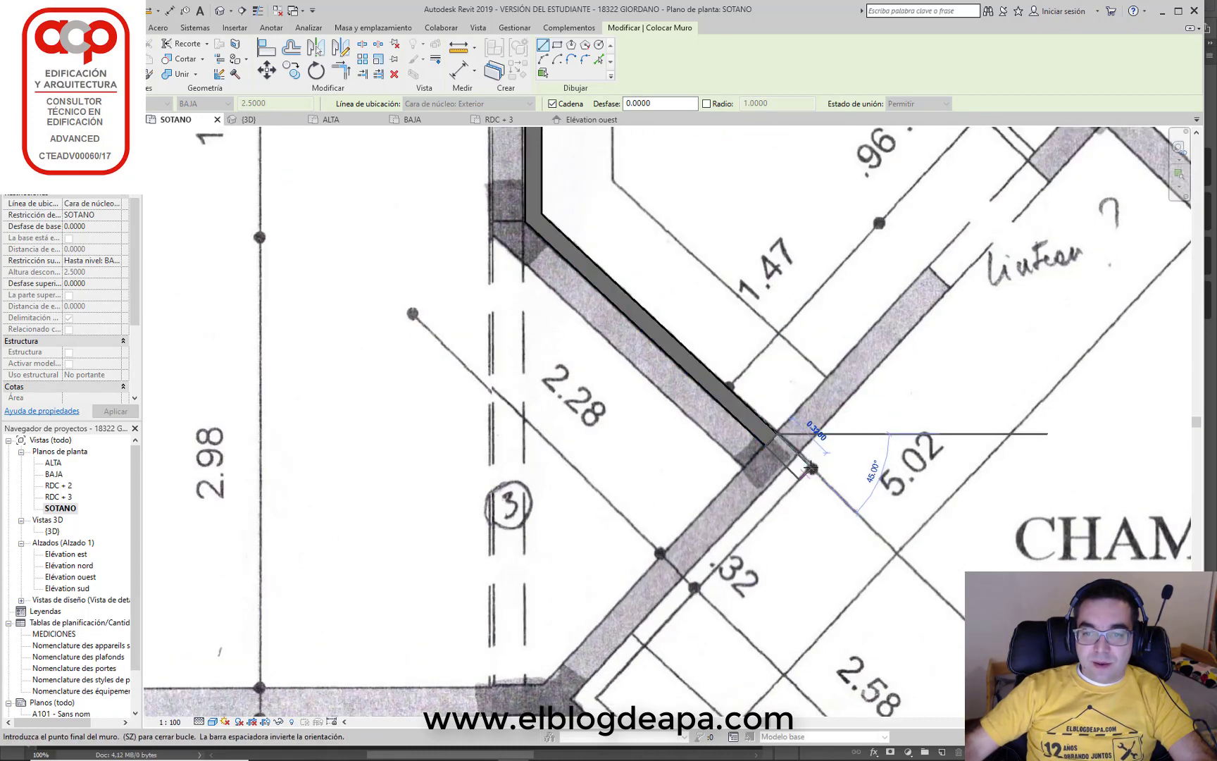
Add walls to the corner near grid 3, the 2.56 diagonal, and the next corner
middle_drag(694, 629, 666, 283)
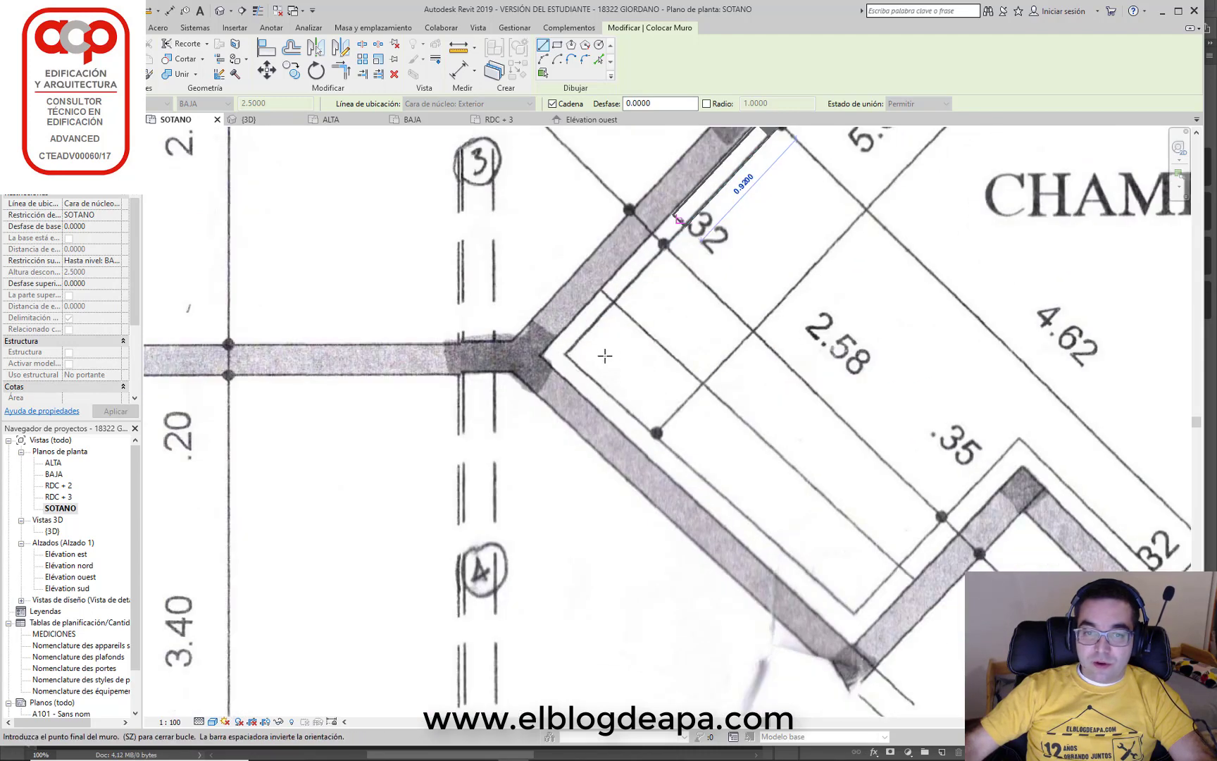
click(561, 354)
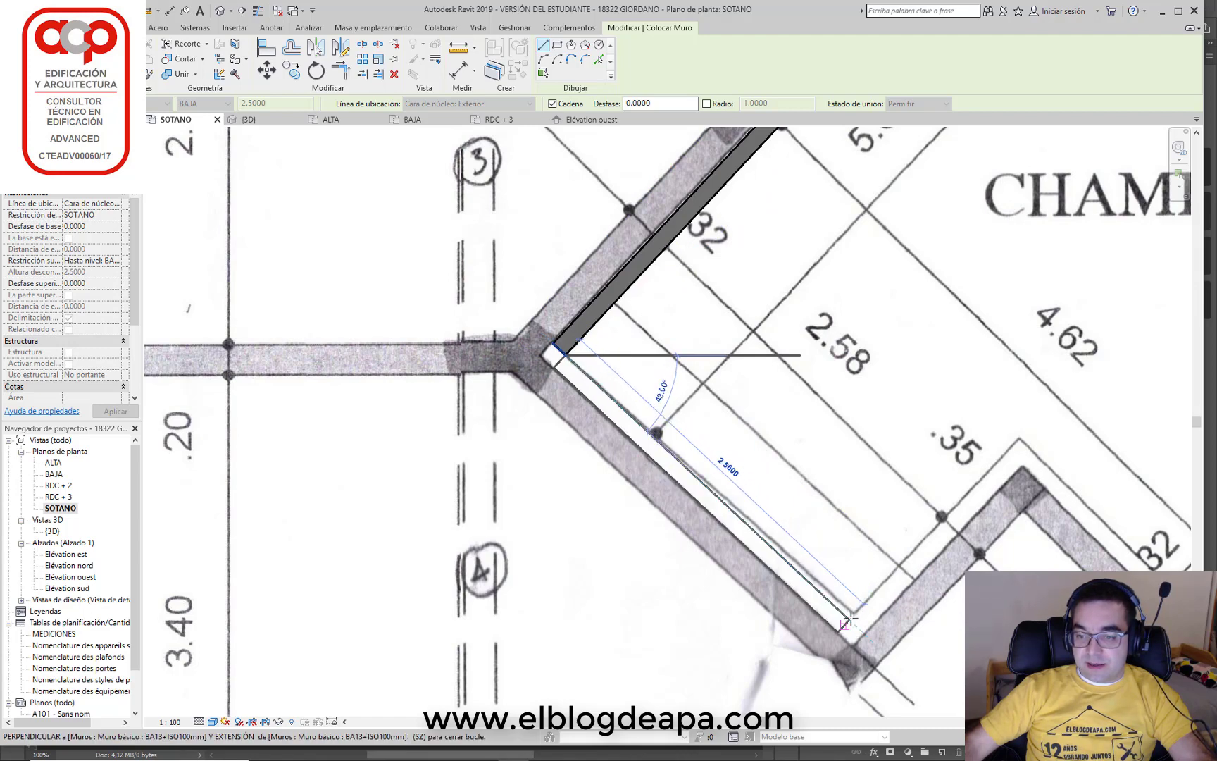
click(851, 618)
scroll(850, 619, up, 1)
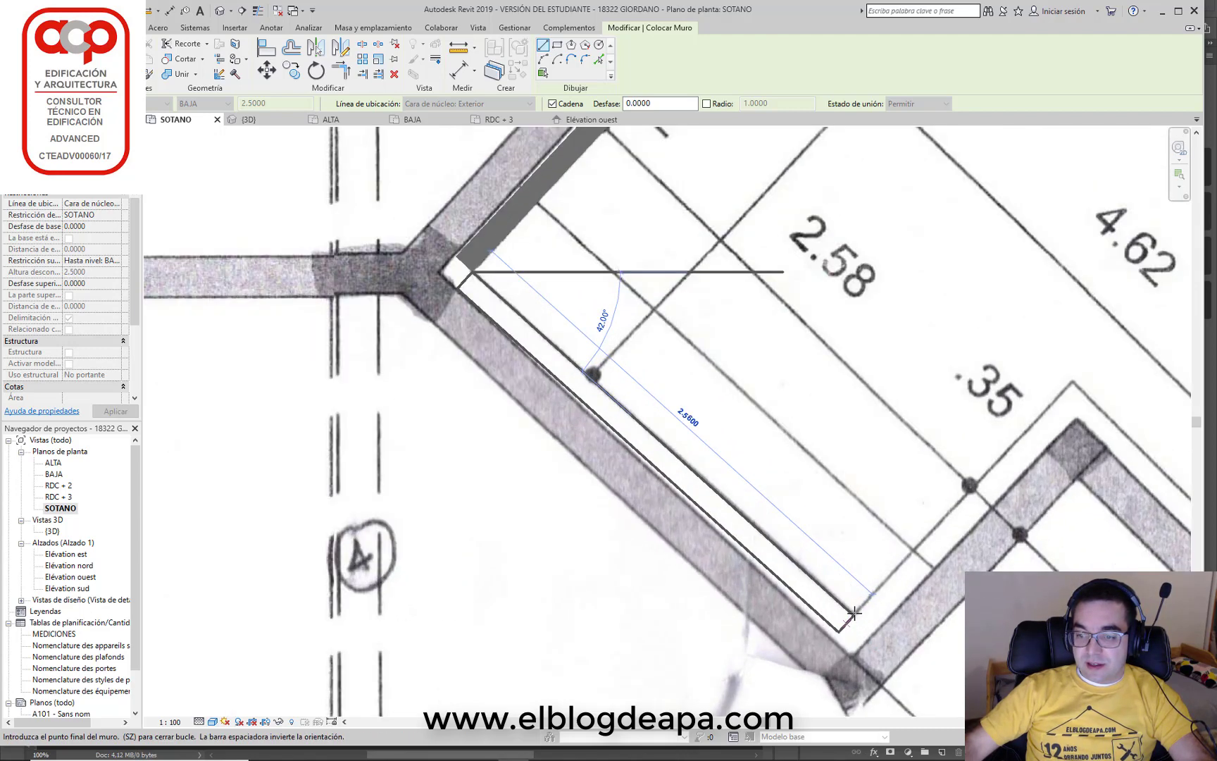
click(1070, 389)
middle_drag(1022, 448, 212, 261)
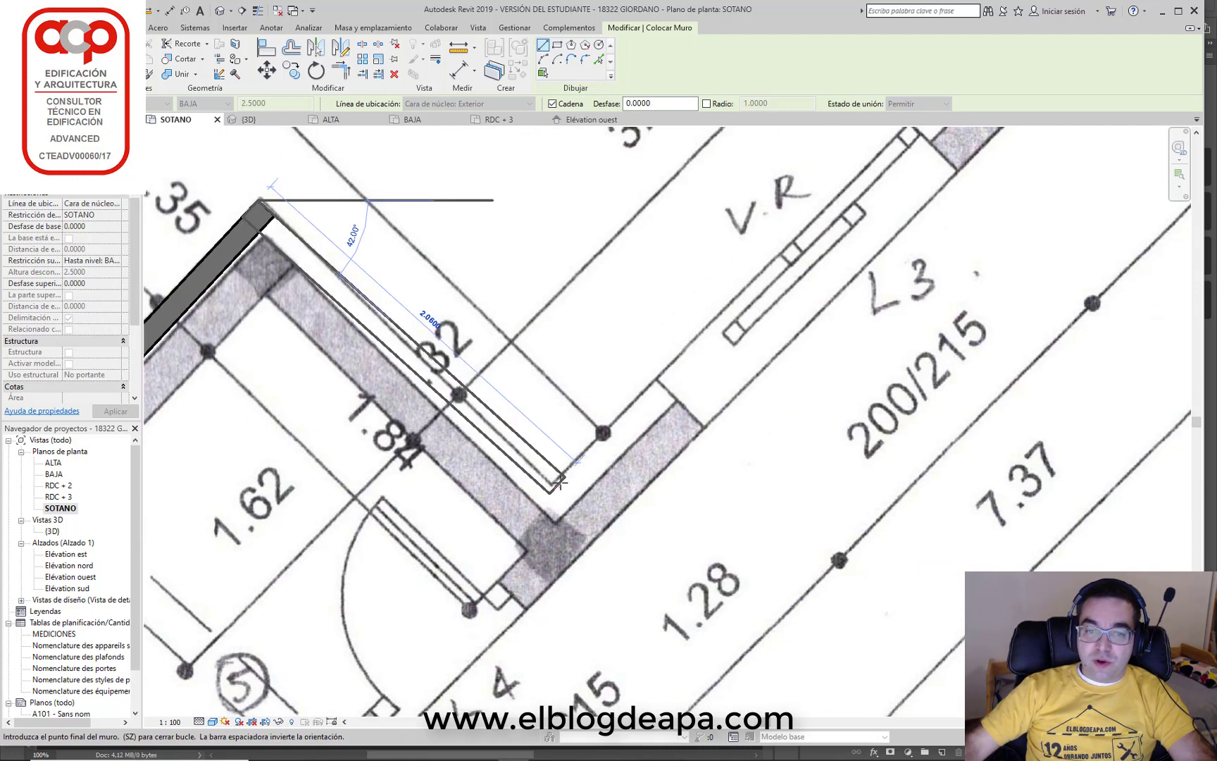
scroll(553, 486, up, 1)
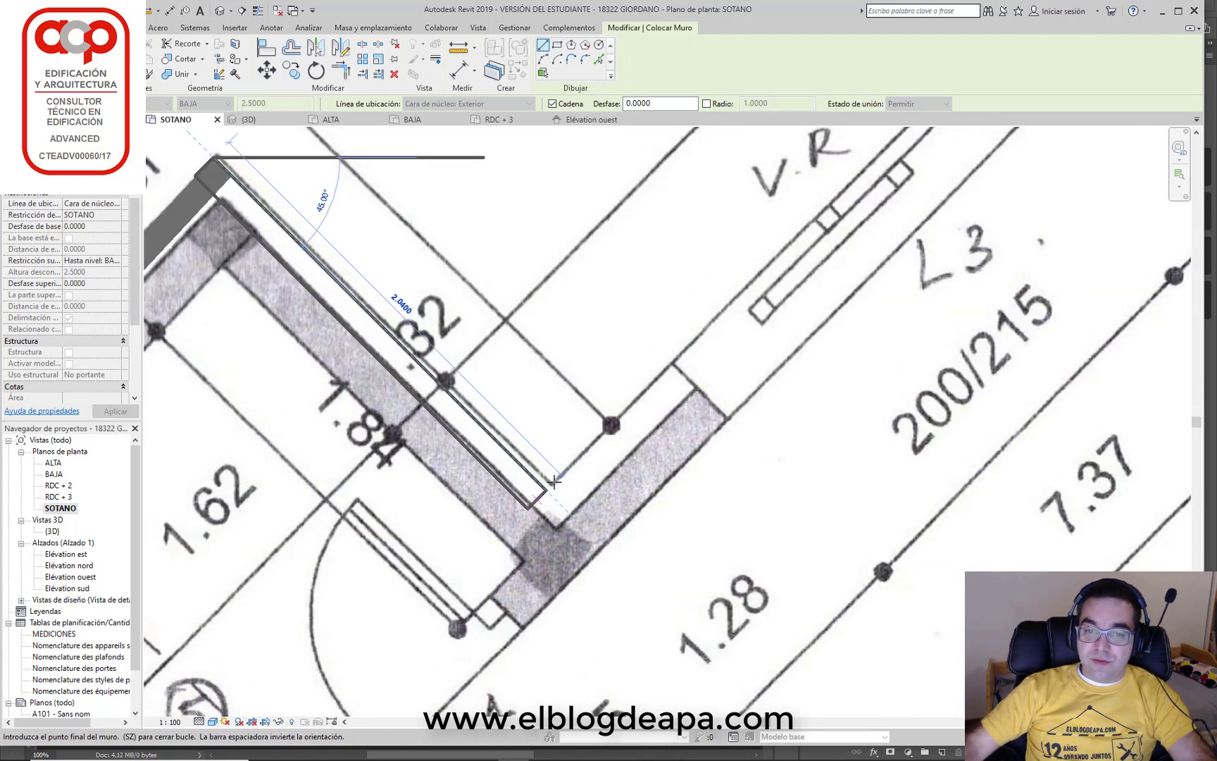
scroll(551, 486, up, 1)
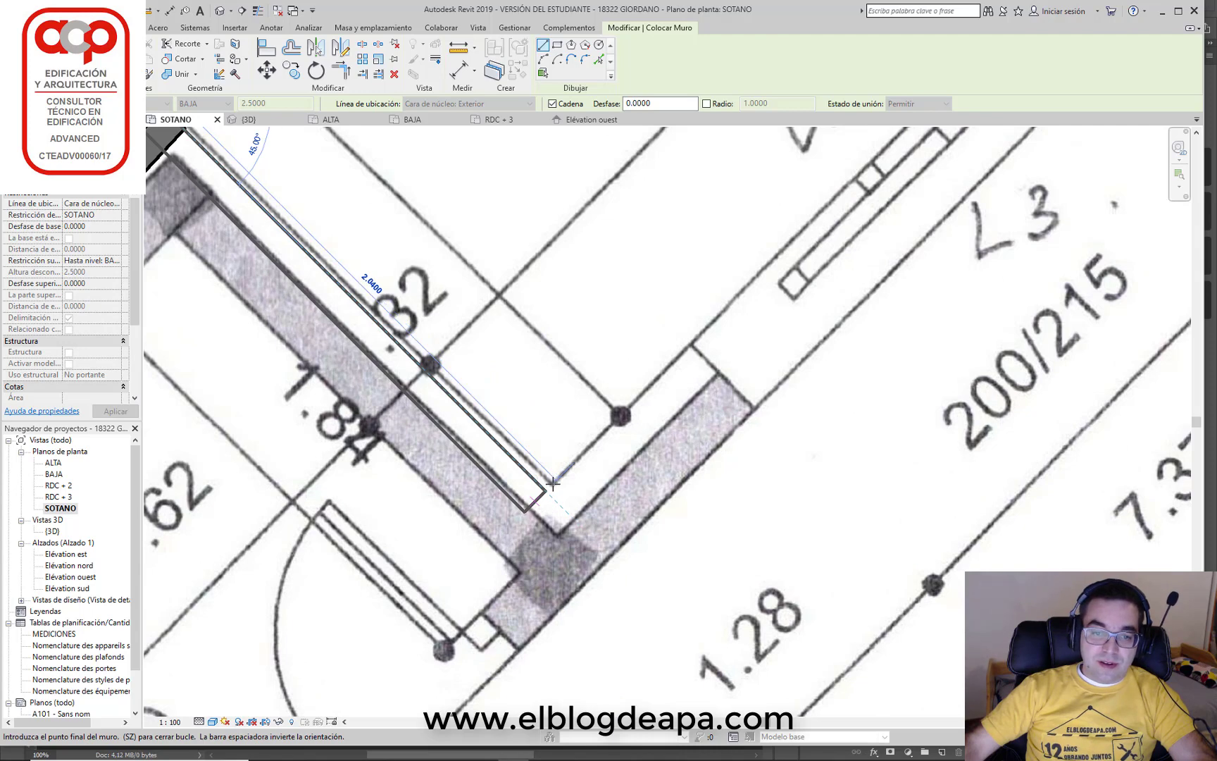
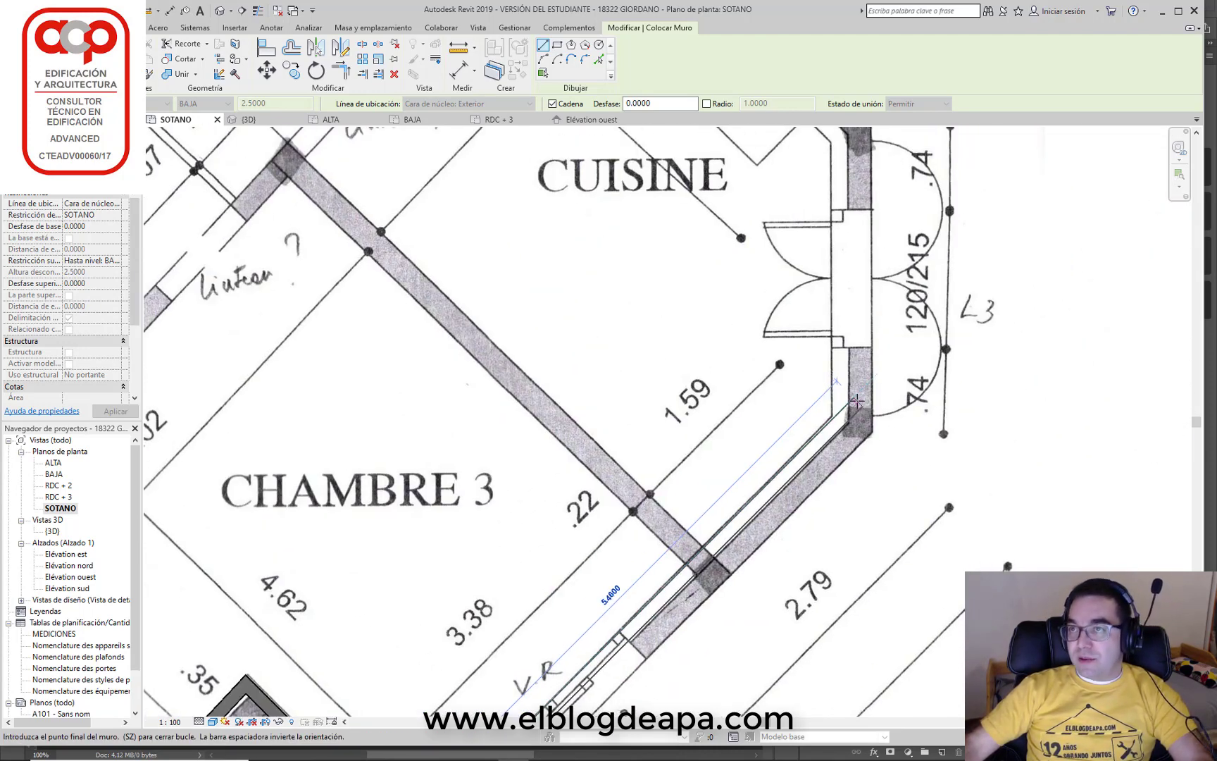
End the diagonal CHAMBRE 3 wall at the CUISINE corner and frame the whole basement plan
click(831, 423)
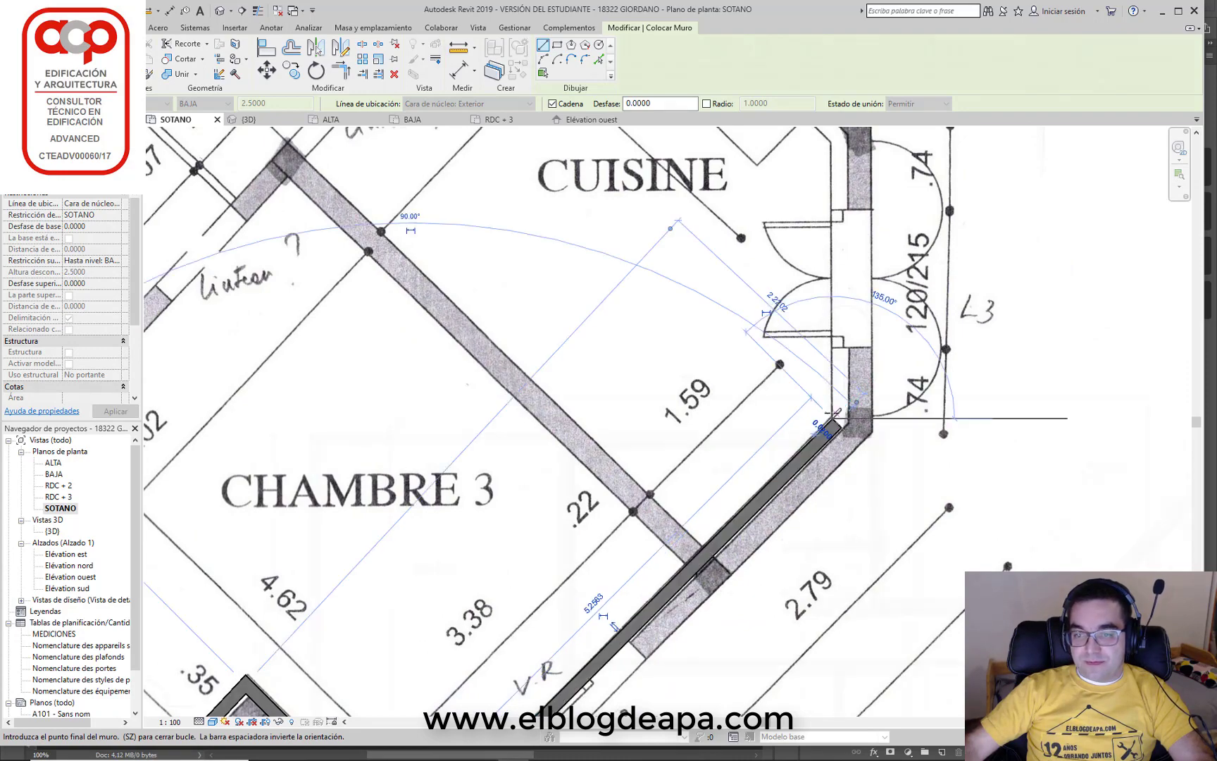
key(Escape)
key(Escape)
scroll(832, 423, down, 3)
mouse_move(431, 392)
middle_down()
mouse_move(745, 496)
mouse_move(683, 549)
middle_up()
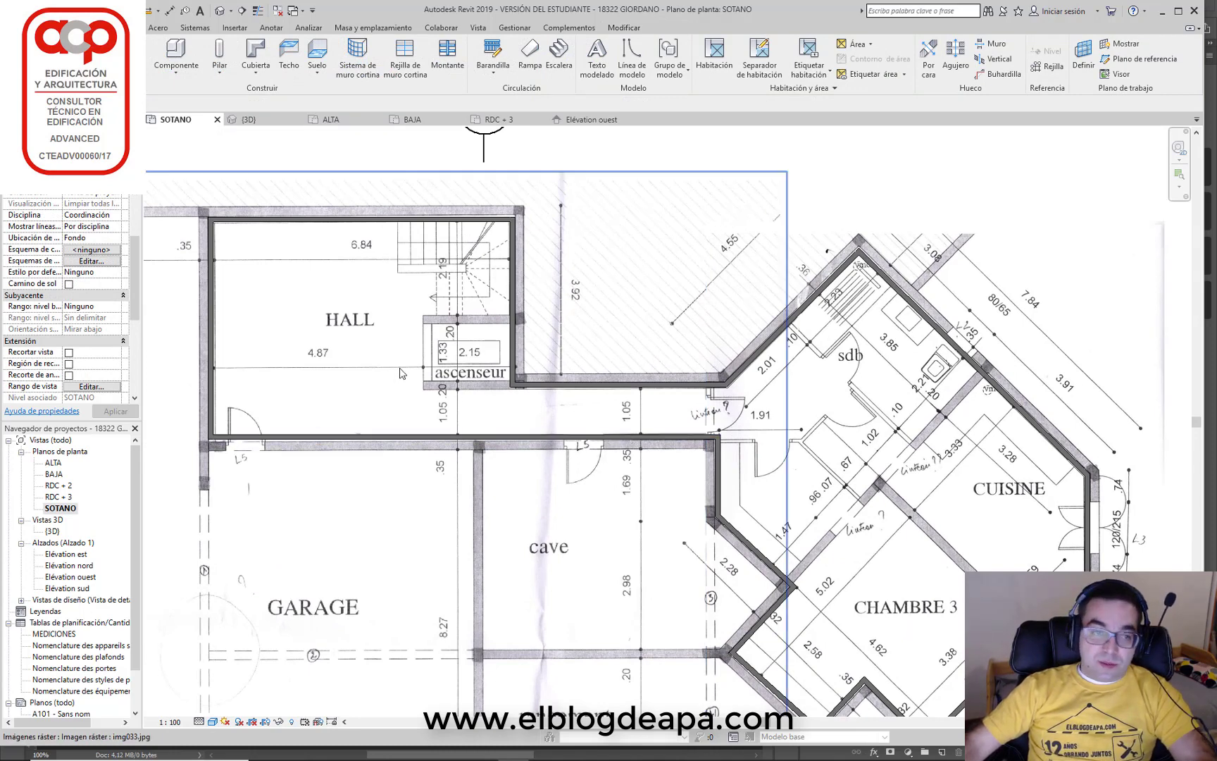
Change the SOTANO plan's view range cut plane offset from 2.5 to 1.4
scroll(83, 336, down, 4)
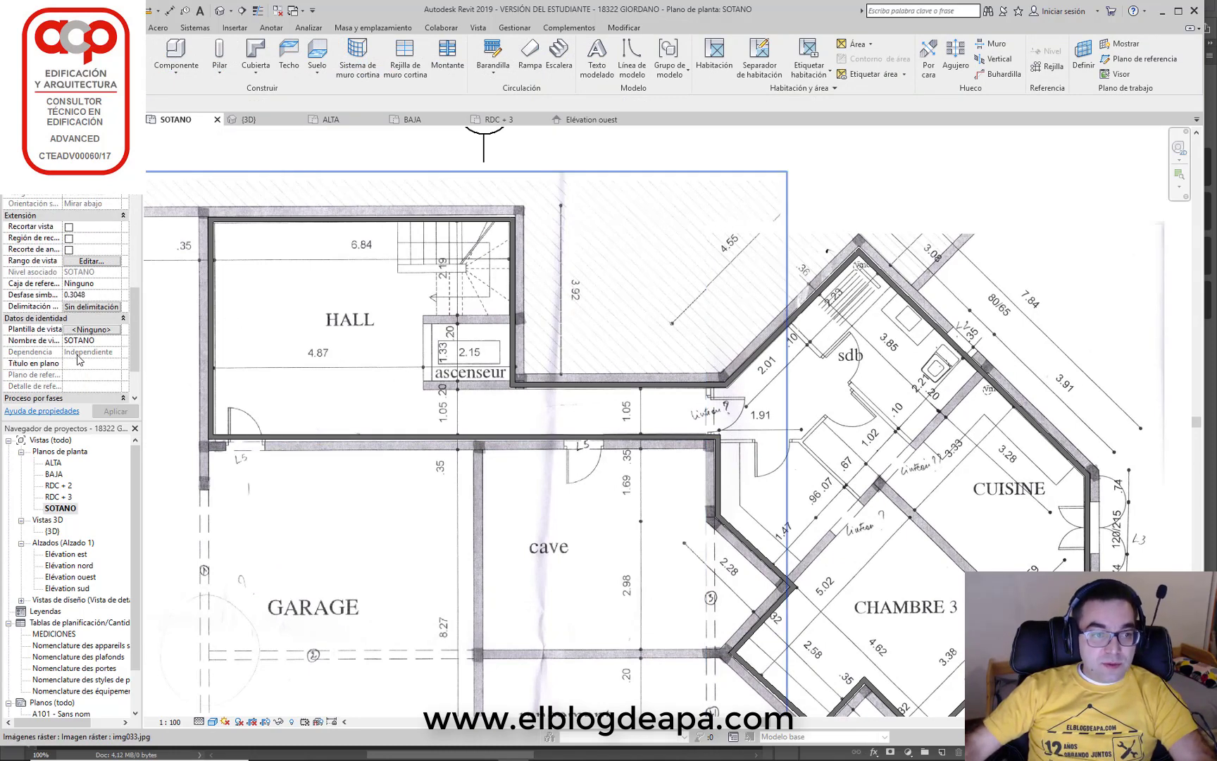
click(95, 261)
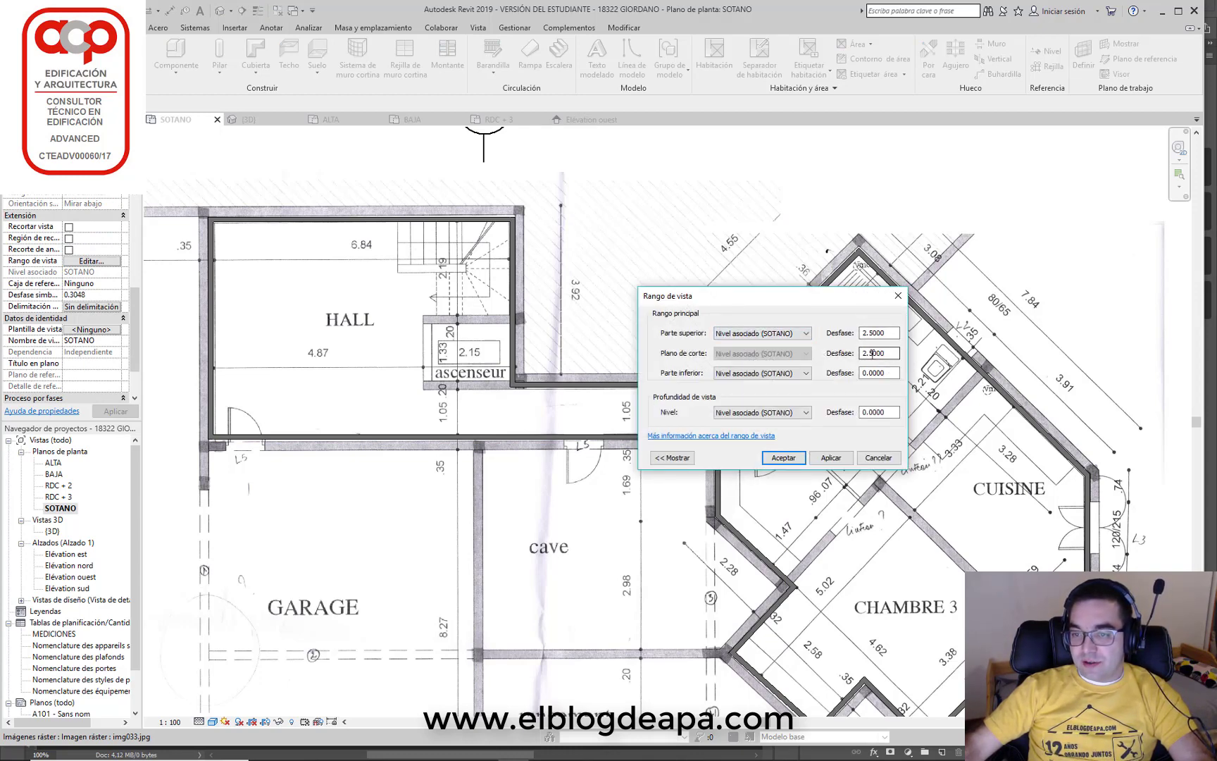
double_click(890, 352)
text(1)
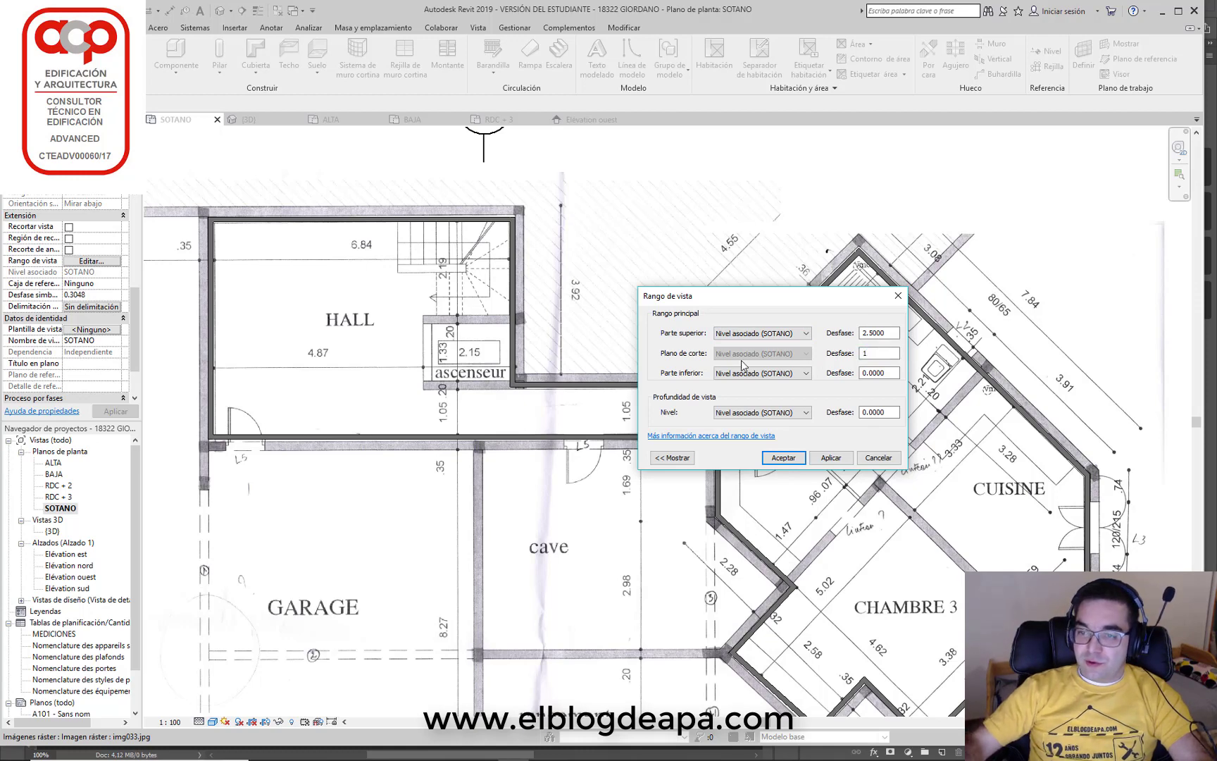
text(.4)
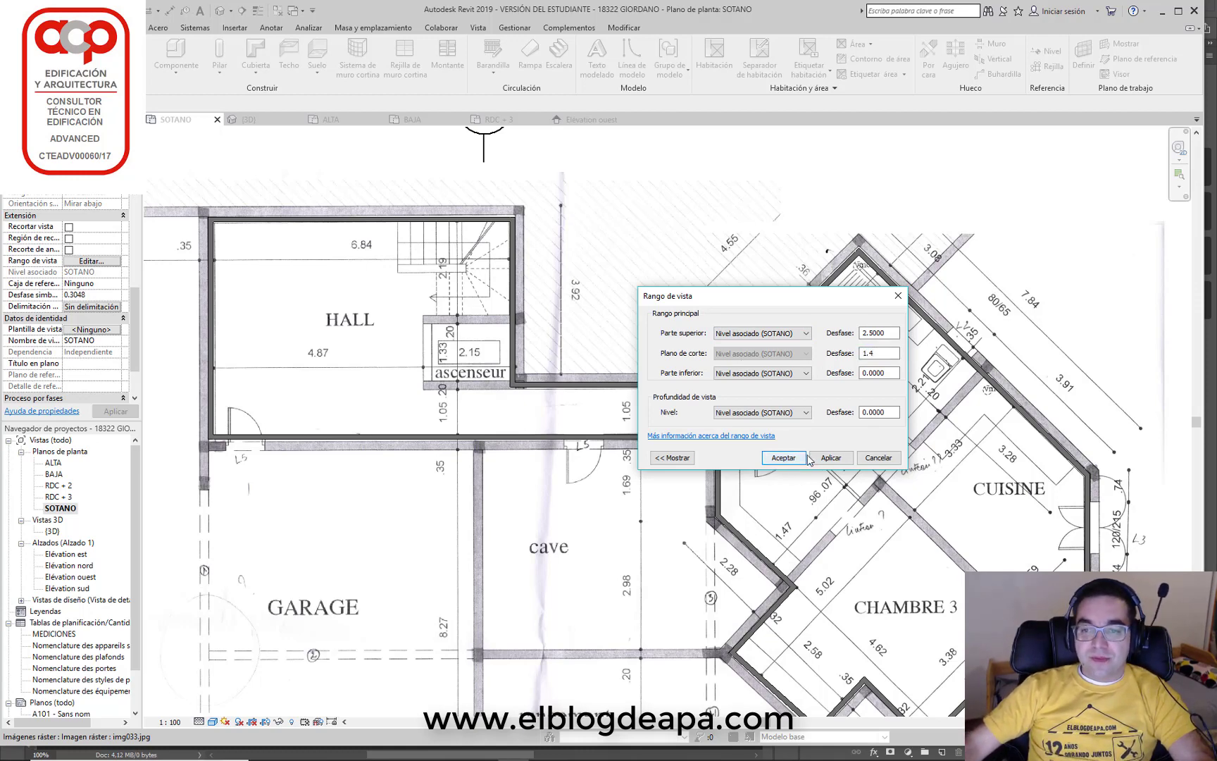
click(799, 462)
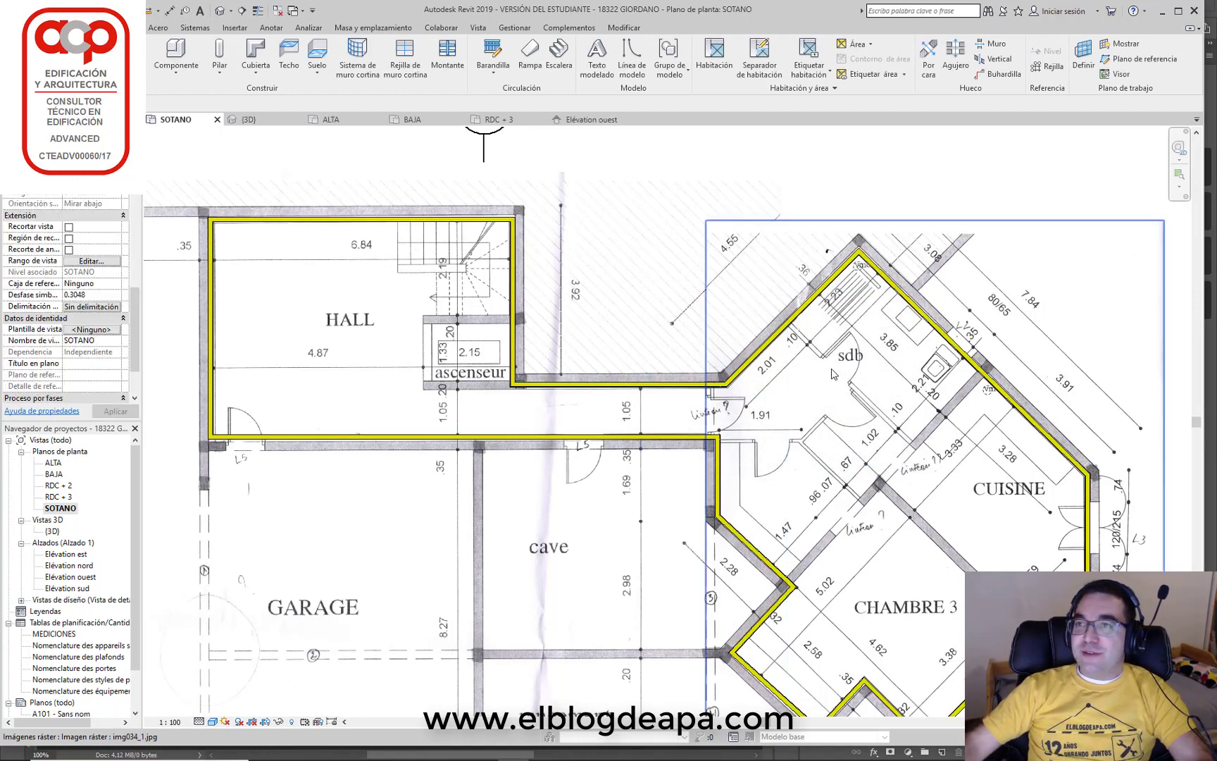
key(Escape)
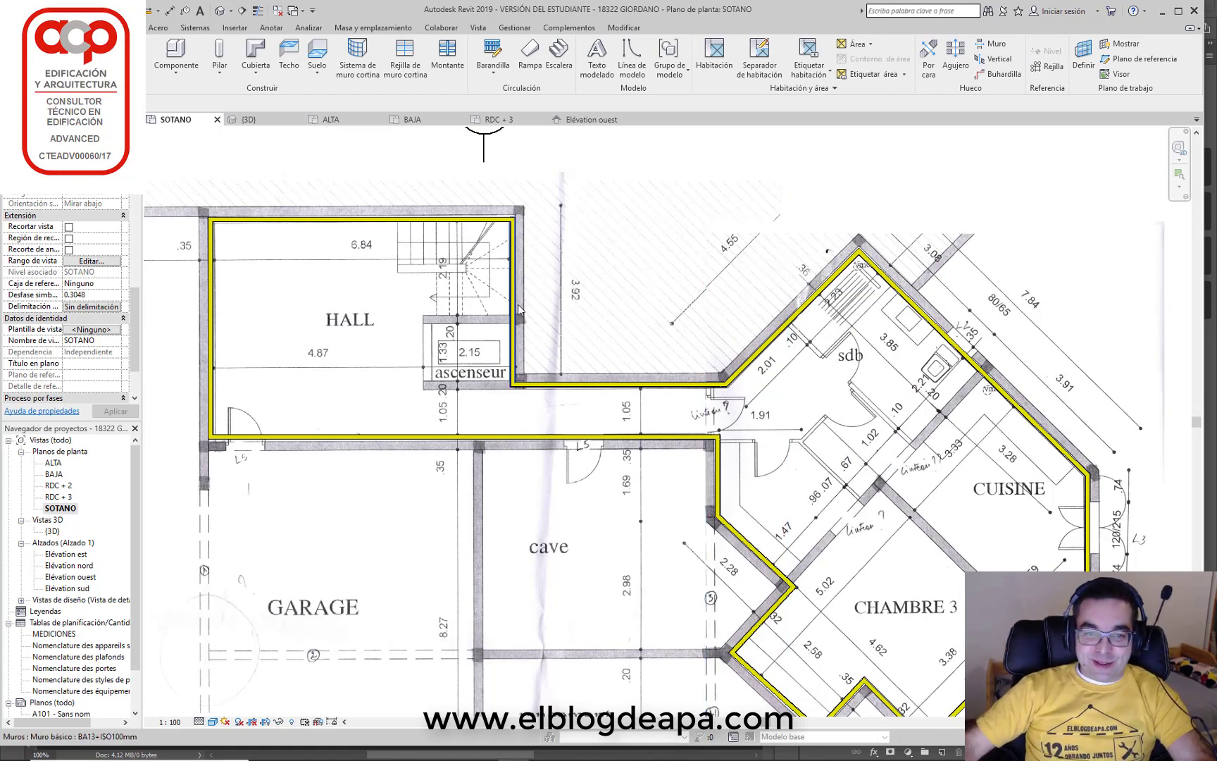
Zoom and pan the plan to frame the sdb, CUISINE and cave rooms up close
scroll(489, 275, up, 1)
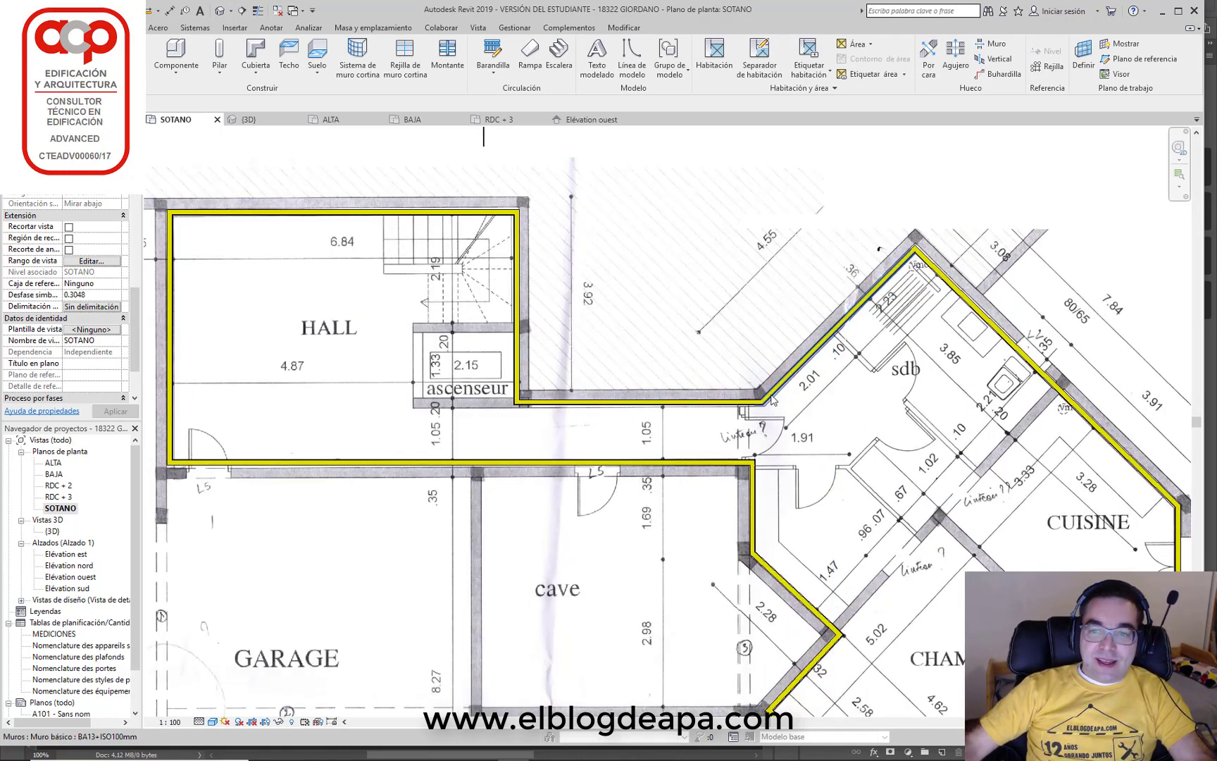
scroll(773, 400, down, 1)
mouse_move(773, 400)
middle_down()
mouse_move(736, 379)
mouse_move(787, 399)
middle_up()
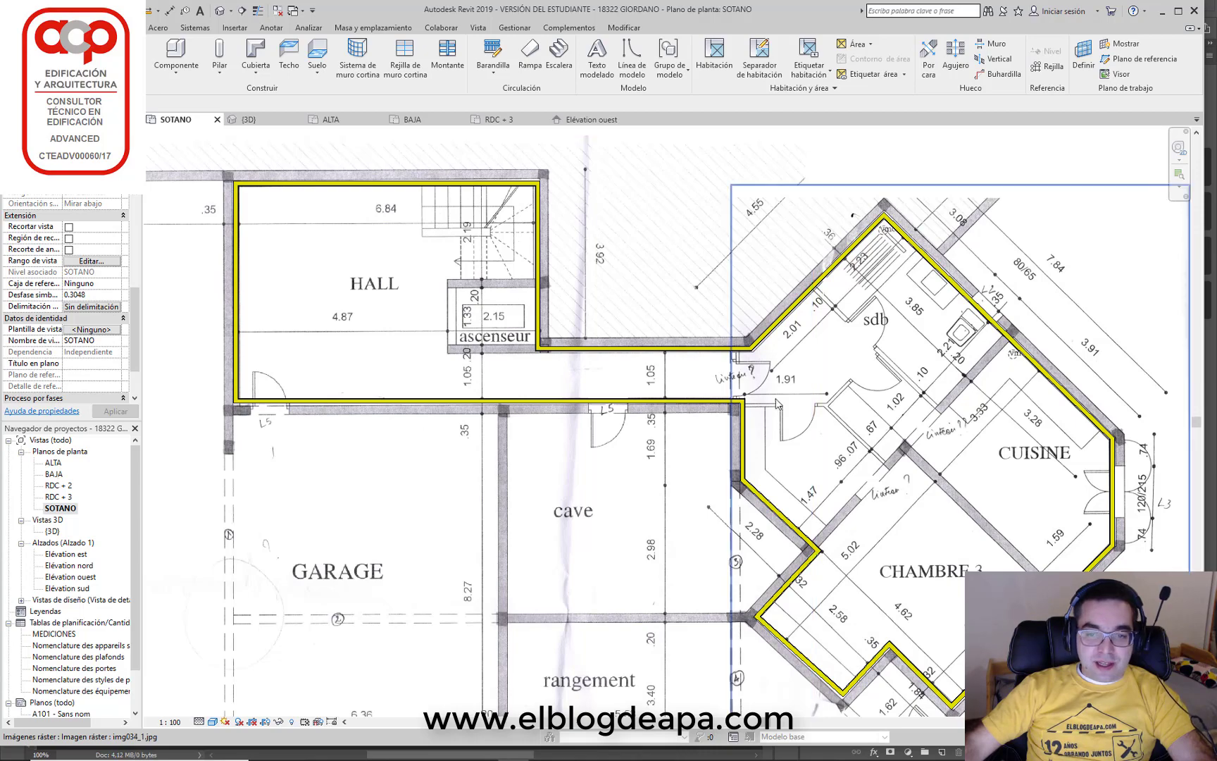
middle_drag(812, 389, 457, 390)
scroll(457, 391, up, 1)
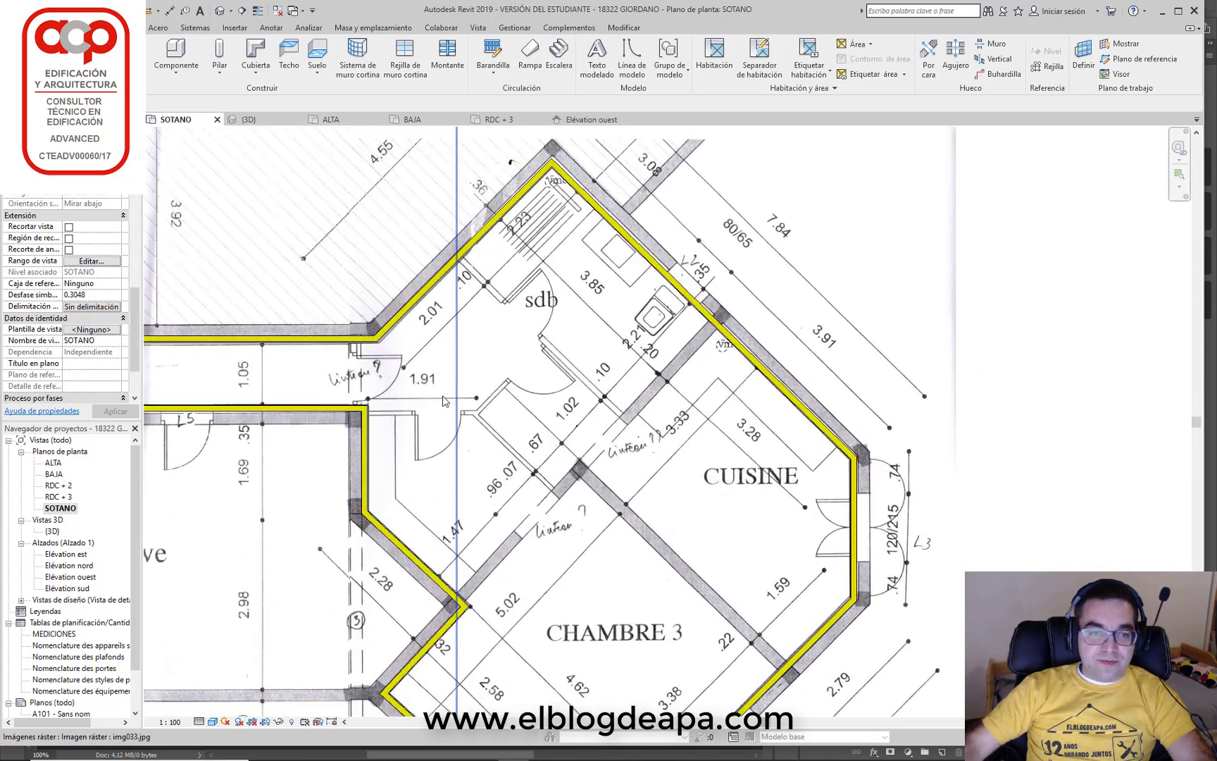
scroll(423, 352, up, 1)
scroll(563, 304, up, 1)
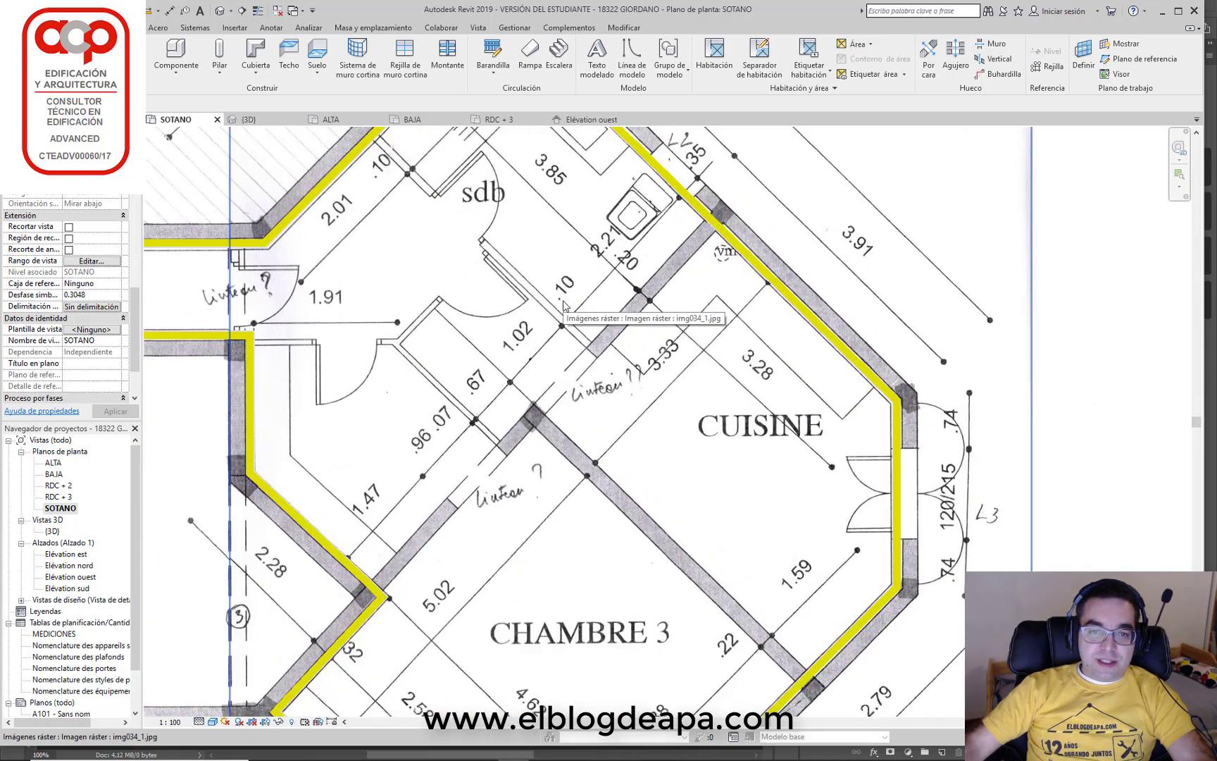
middle_drag(454, 330, 550, 447)
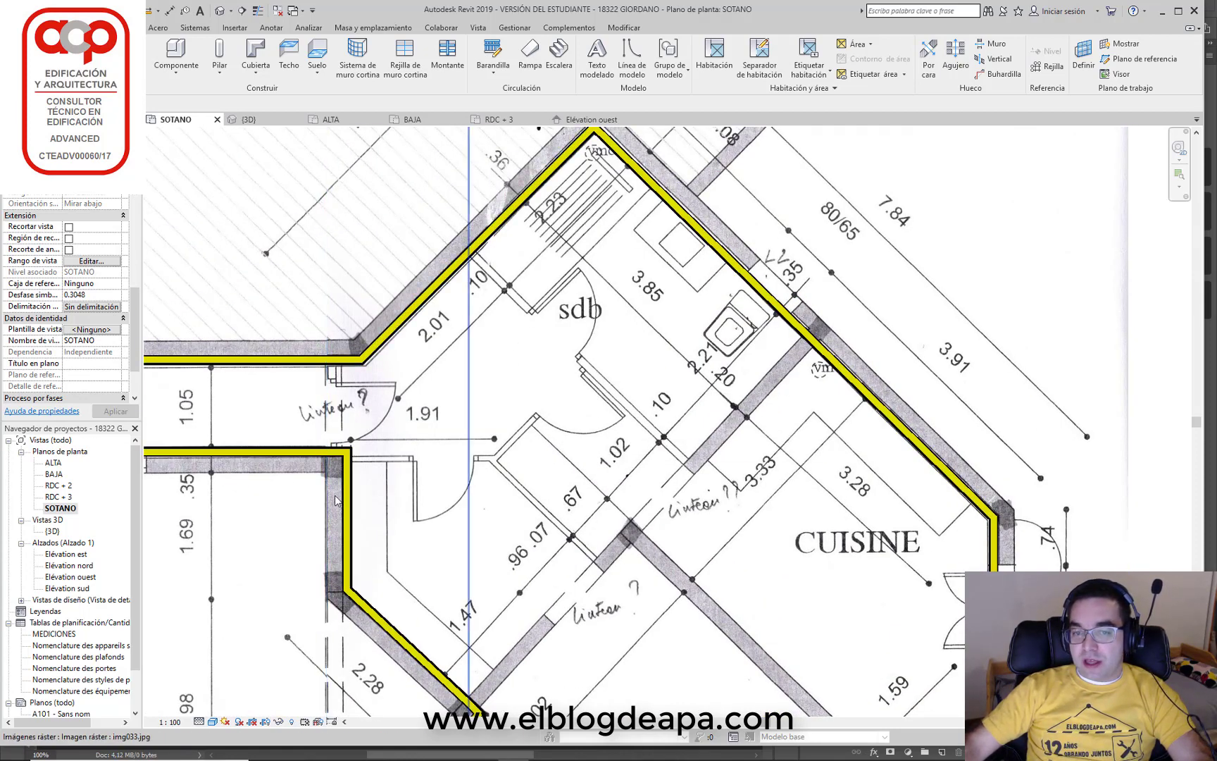
scroll(550, 470, down, 2)
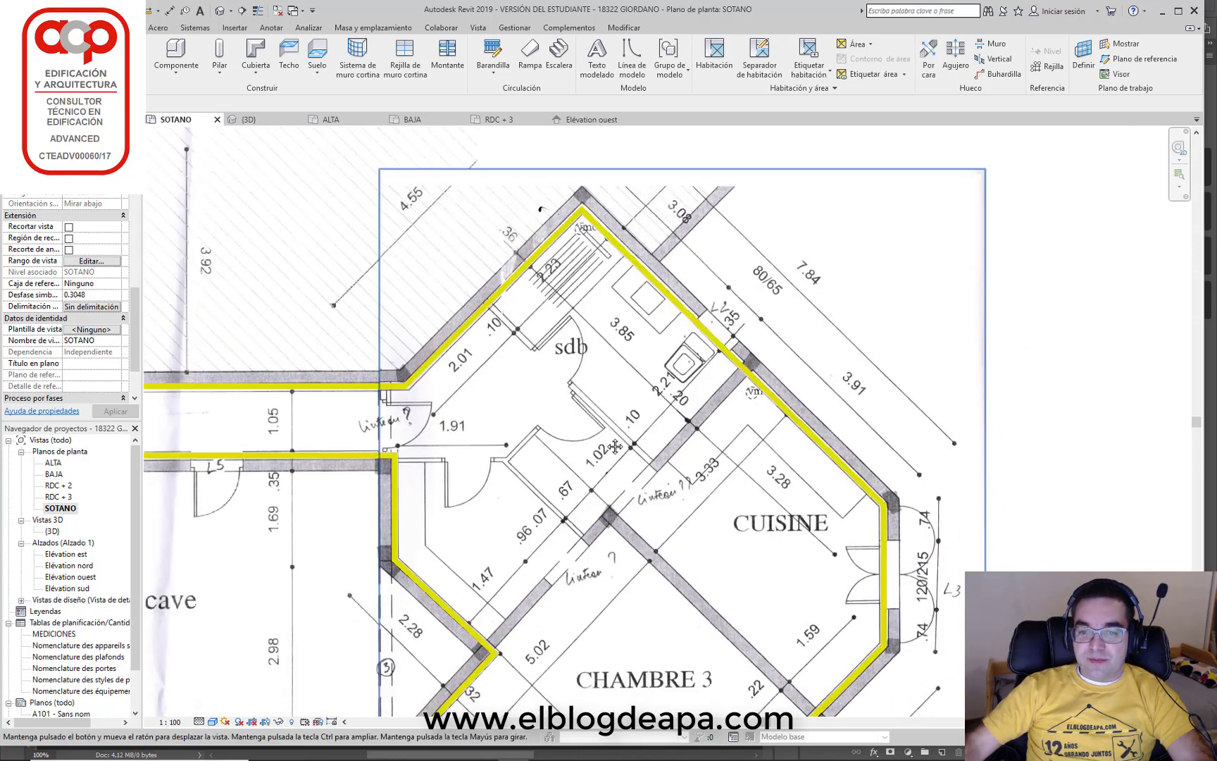
scroll(658, 428, down, 1)
scroll(659, 395, up, 1)
scroll(687, 331, up, 1)
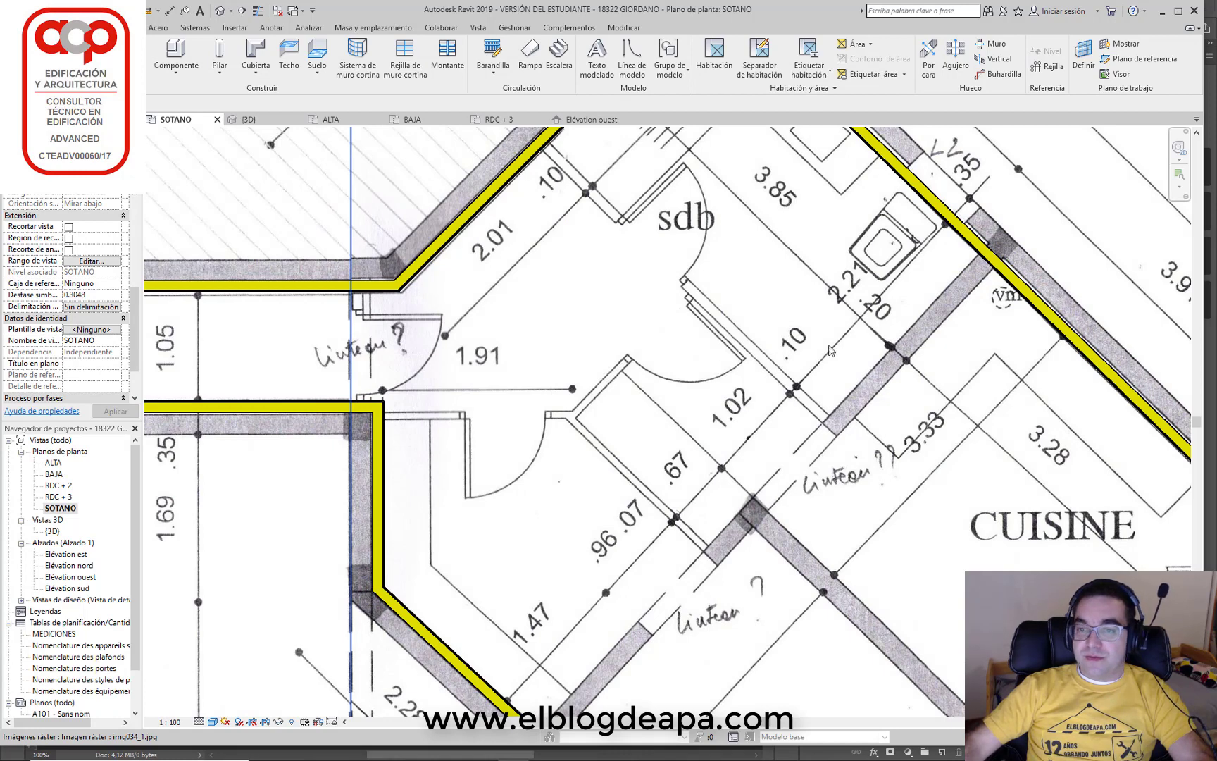
scroll(803, 341, down, 1)
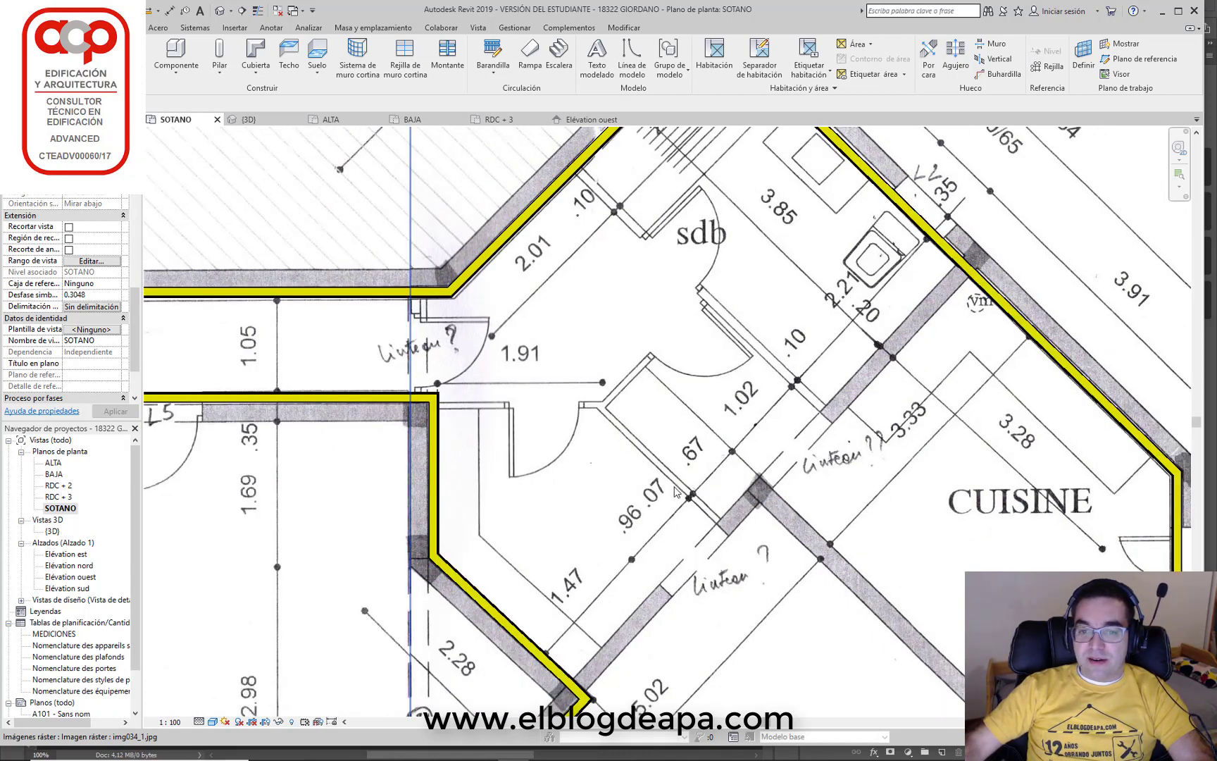
scroll(786, 376, down, 1)
middle_drag(787, 377, 808, 422)
scroll(465, 382, down, 1)
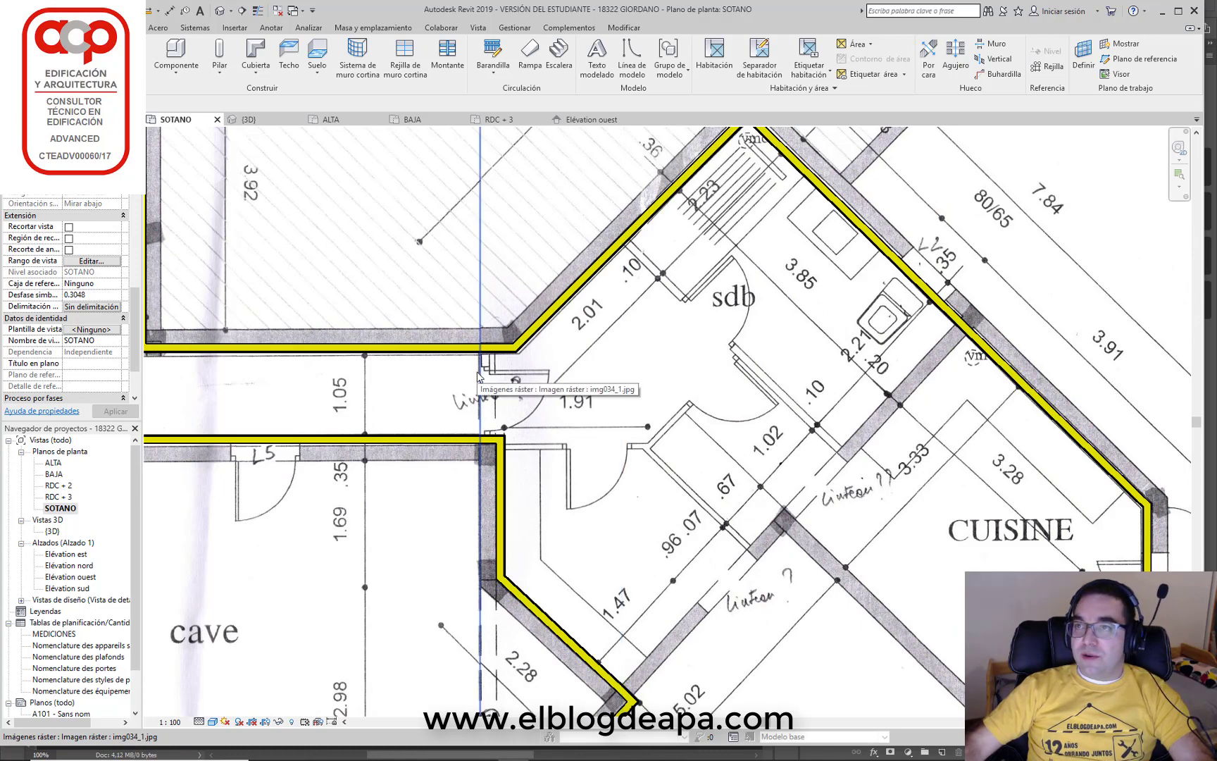
Draw a Placo - Placostil 98/48 - Niveau 2 partition from the sdb wall edge to the wall beside 3.33
key(w)
key(a)
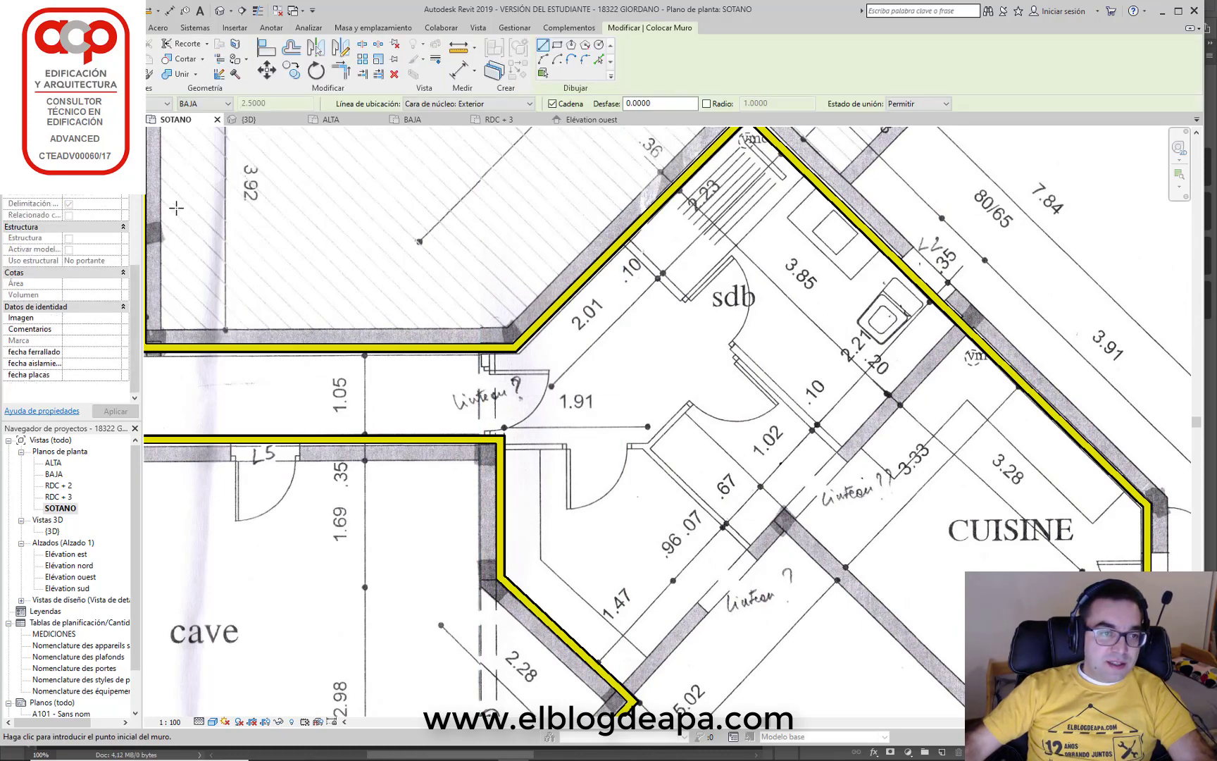
click(78, 165)
scroll(85, 388, down, 1)
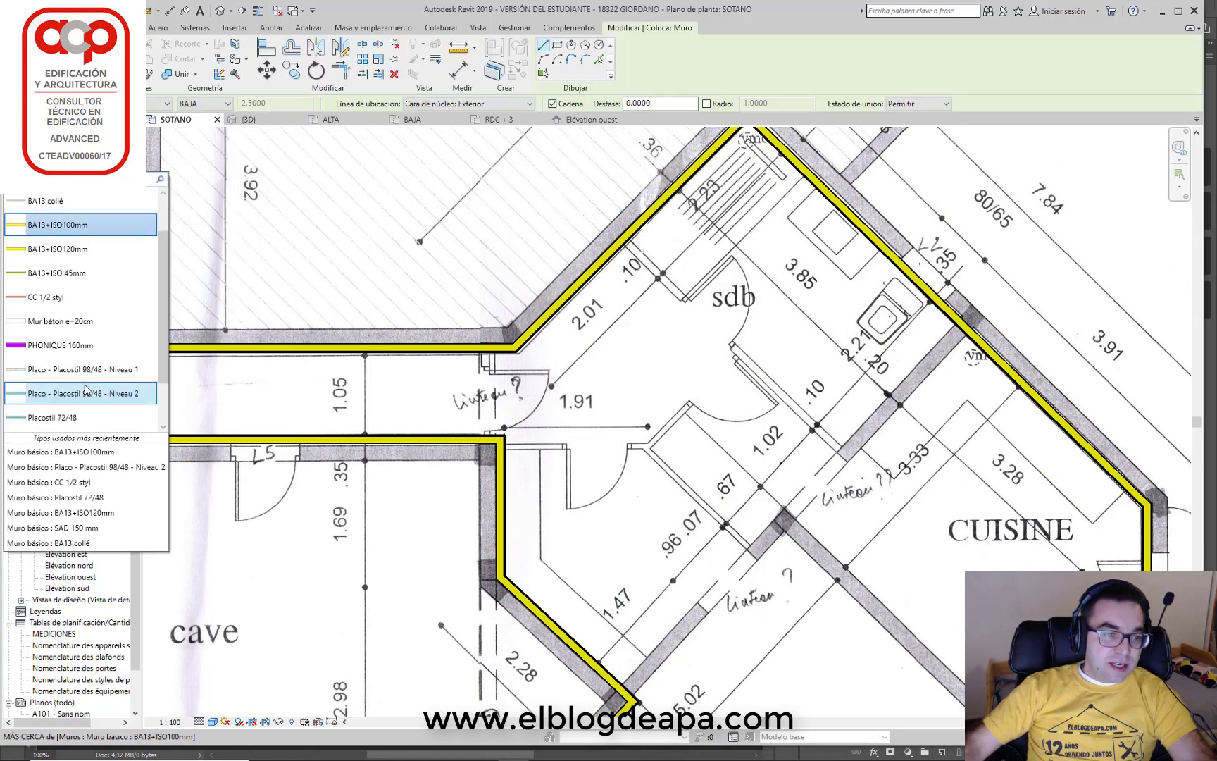
click(82, 396)
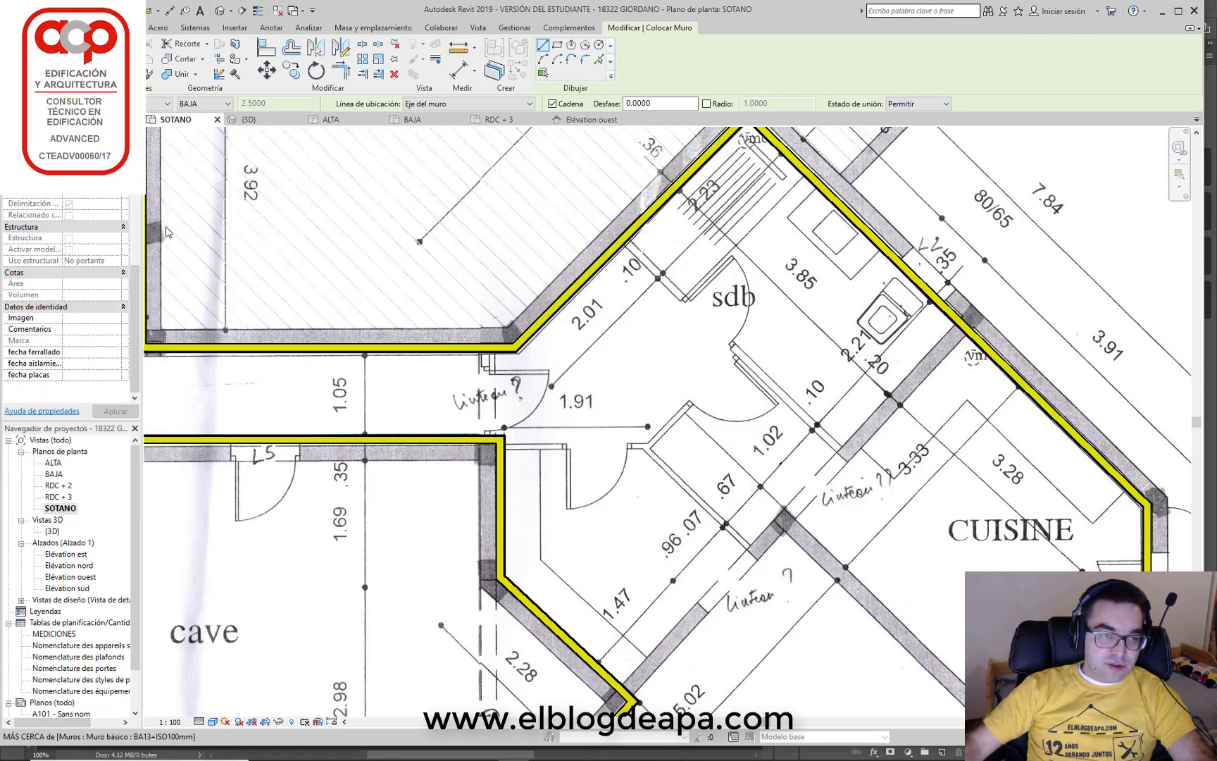
scroll(666, 243, up, 2)
scroll(665, 243, up, 2)
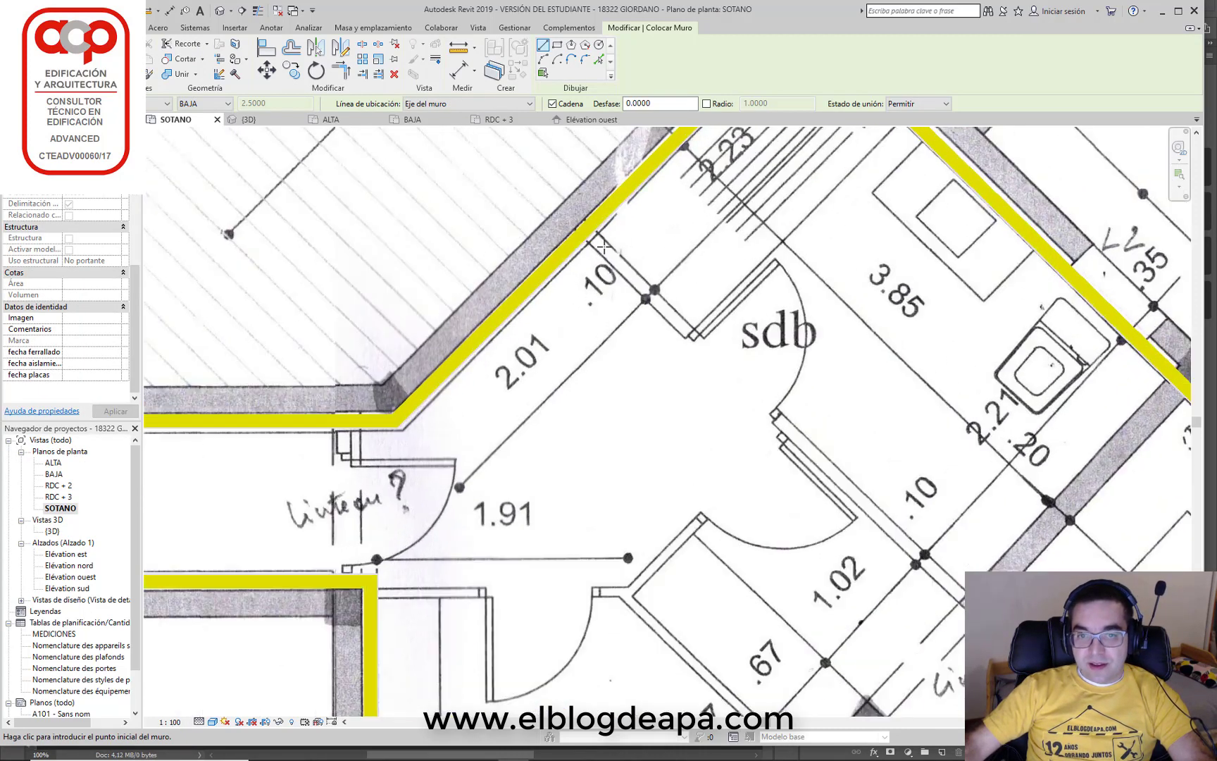
scroll(101, 264, up, 3)
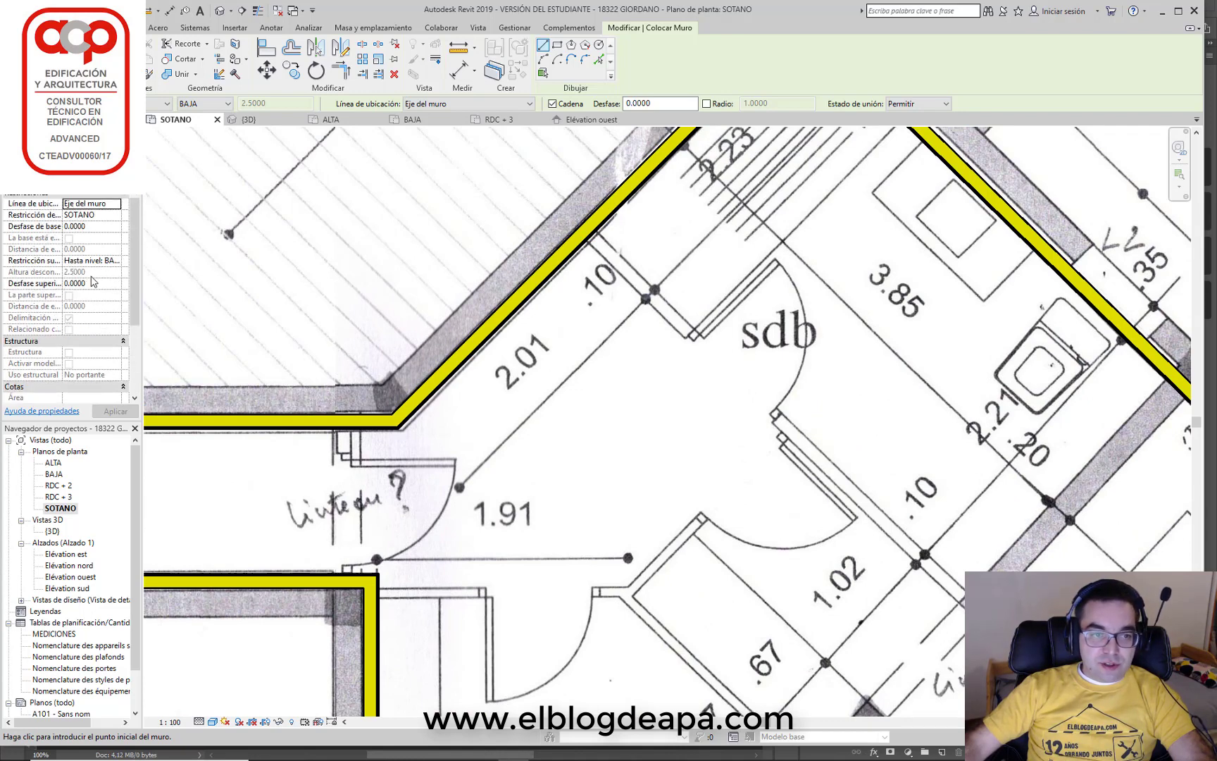
scroll(592, 236, up, 1)
click(590, 232)
middle_drag(814, 413, 597, 276)
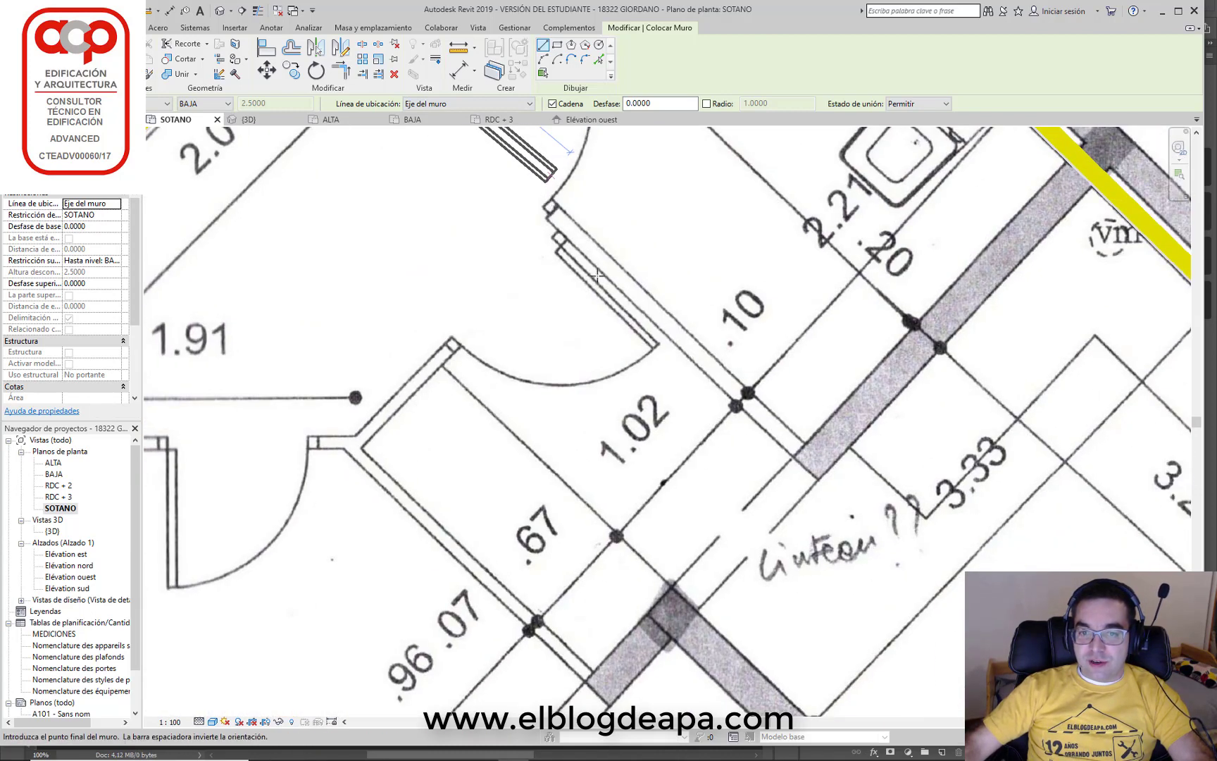
click(796, 451)
key(Escape)
key(Escape)
Draw a diagonal wall near the .67 dimension, continuing horizontally to the yellow wall
scroll(648, 430, down, 2)
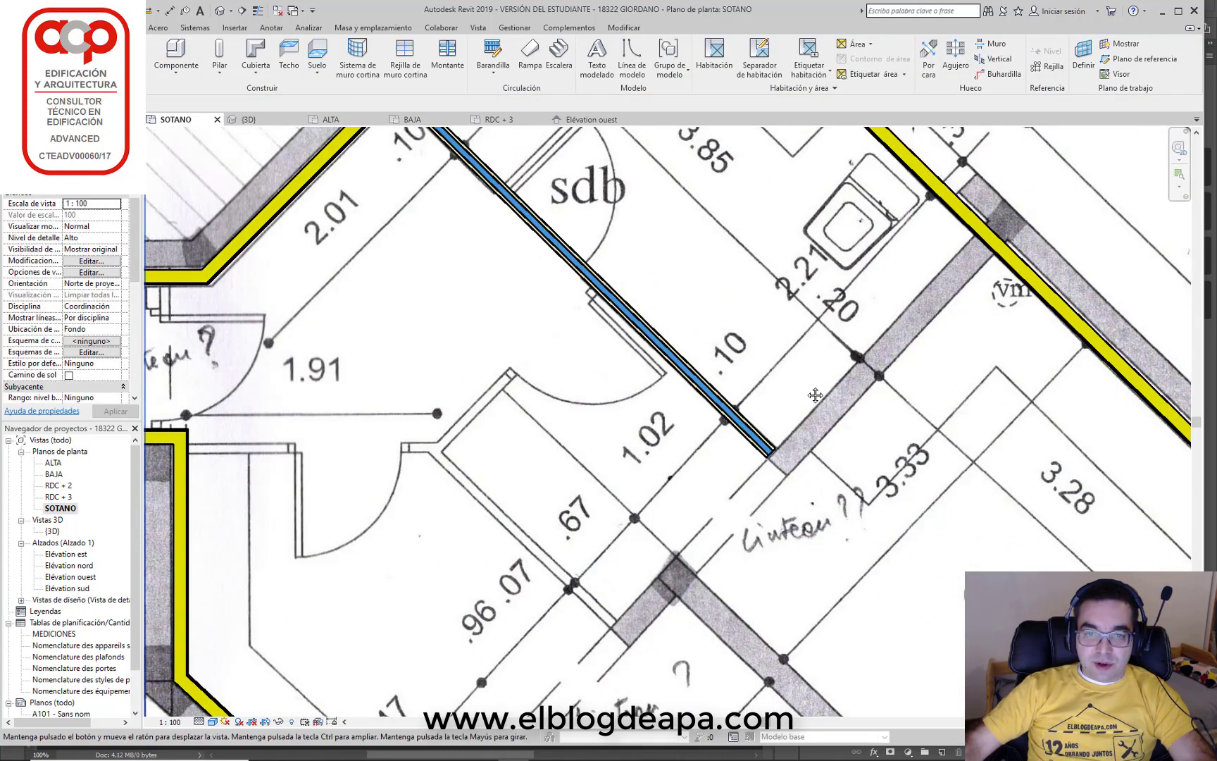
middle_drag(639, 514, 861, 407)
scroll(860, 406, down, 1)
key(w)
key(a)
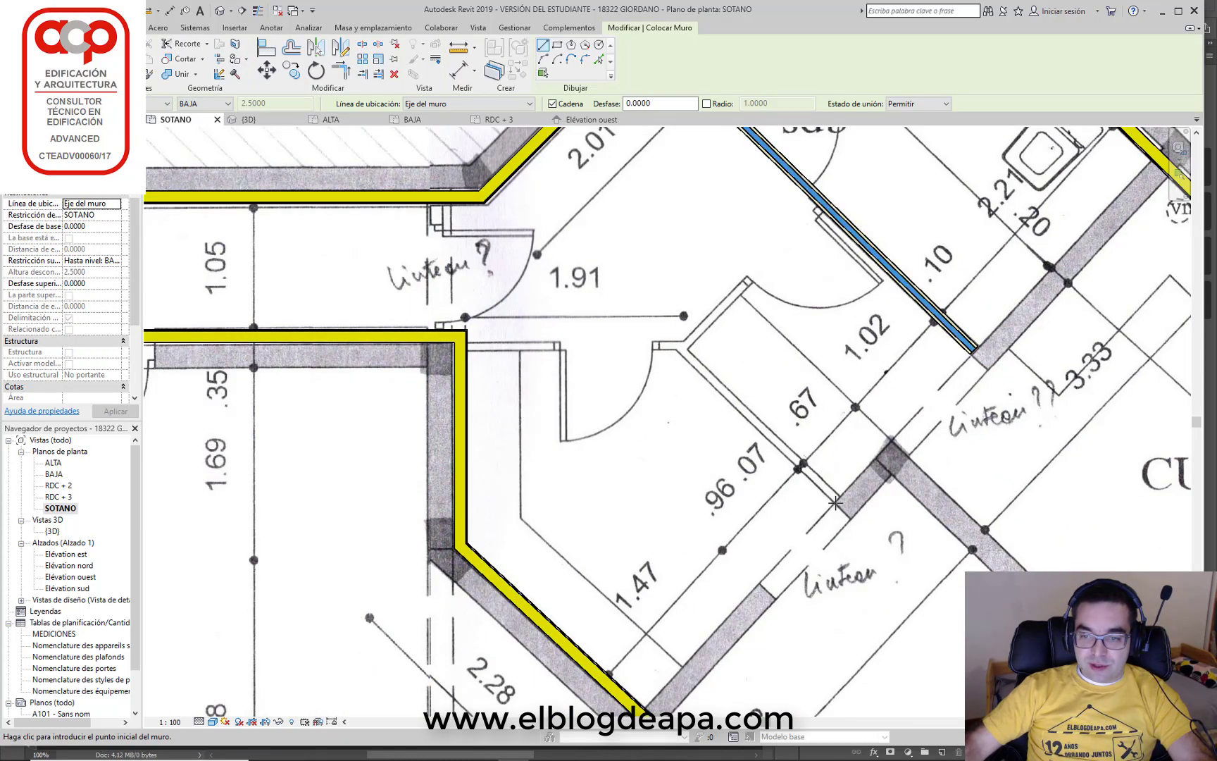
click(836, 500)
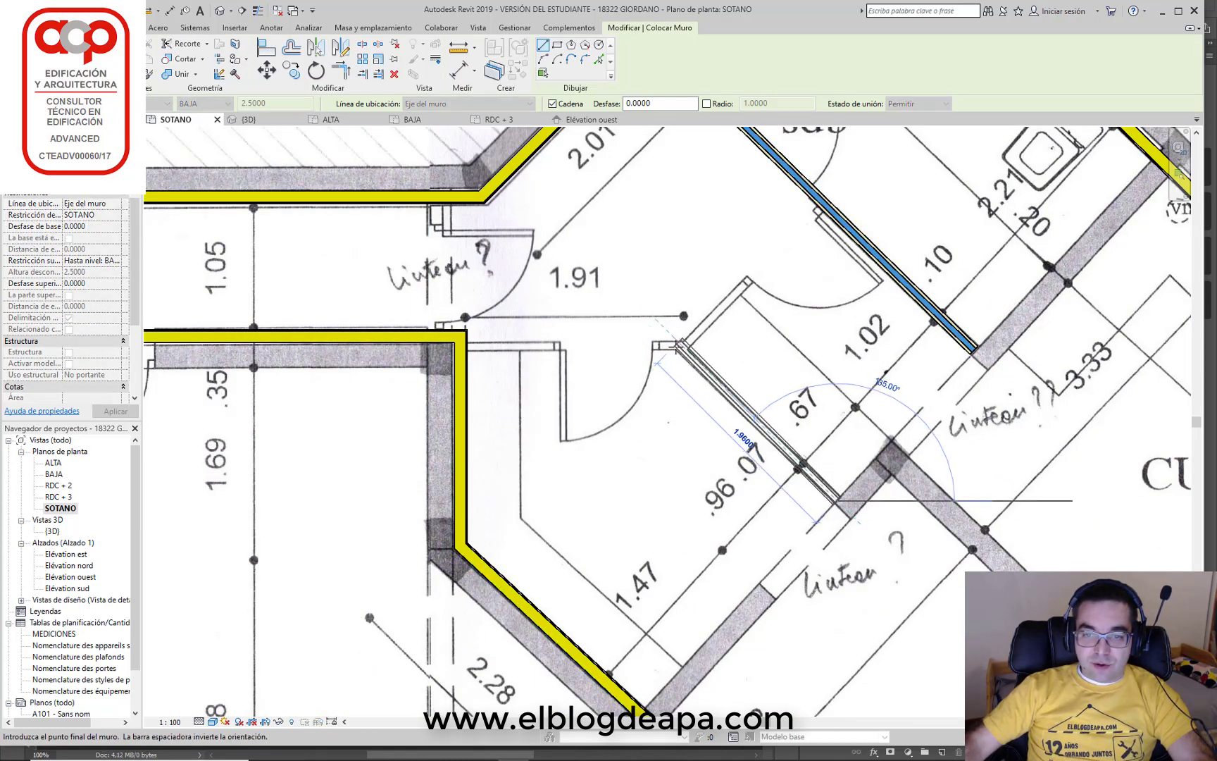
click(682, 344)
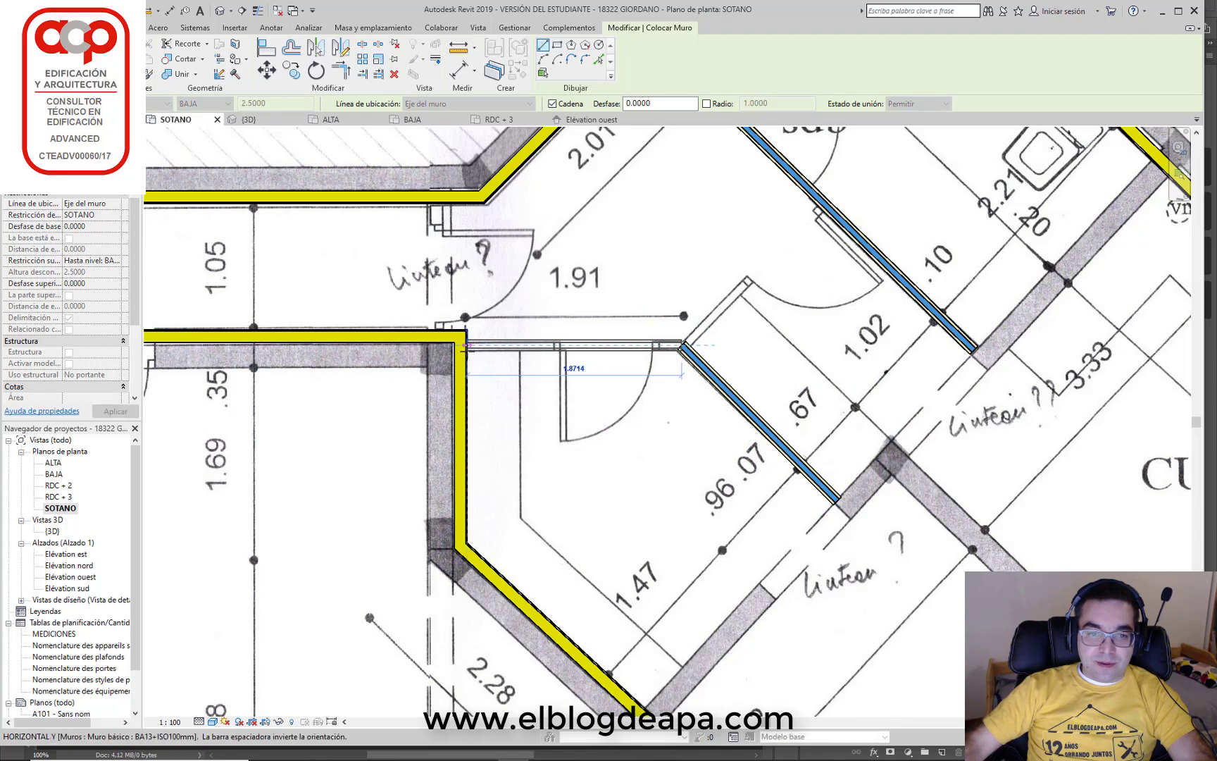
click(461, 345)
key(Escape)
key(Escape)
Add a diagonal partition from the new walls' junction to the first partition
key(w)
key(a)
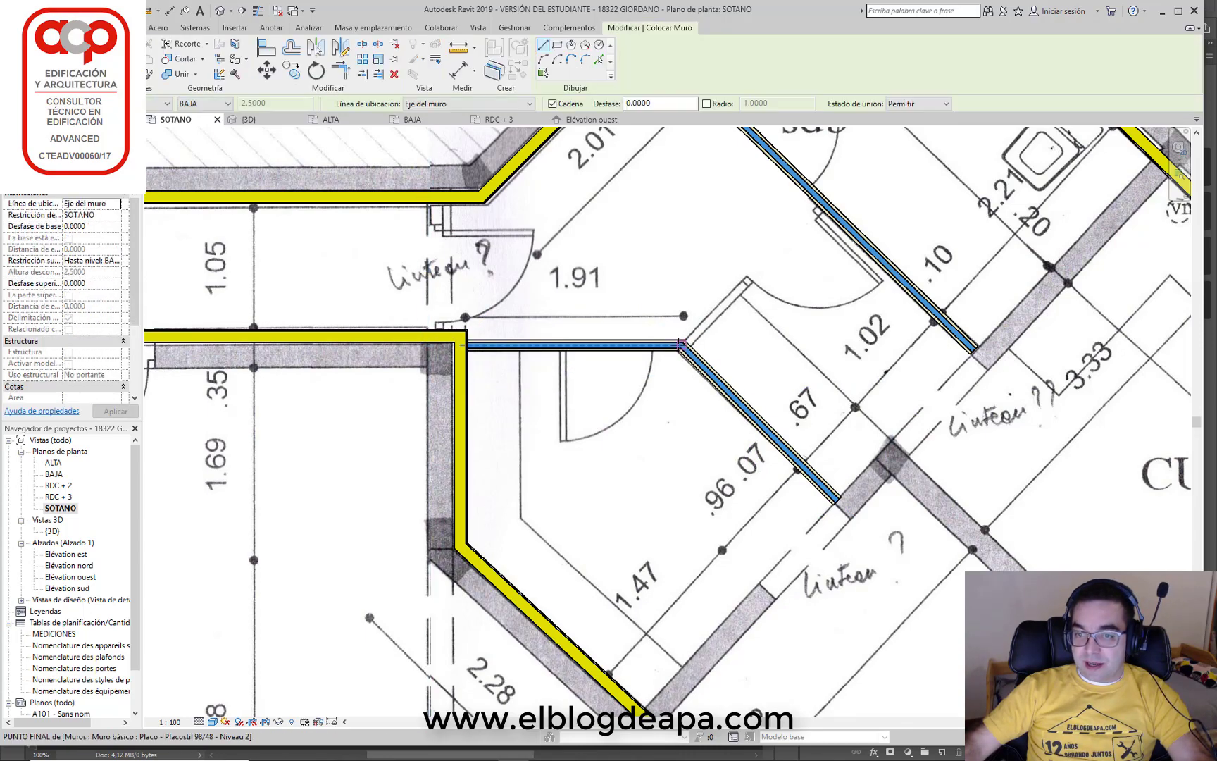
click(684, 344)
click(821, 219)
key(Escape)
key(Escape)
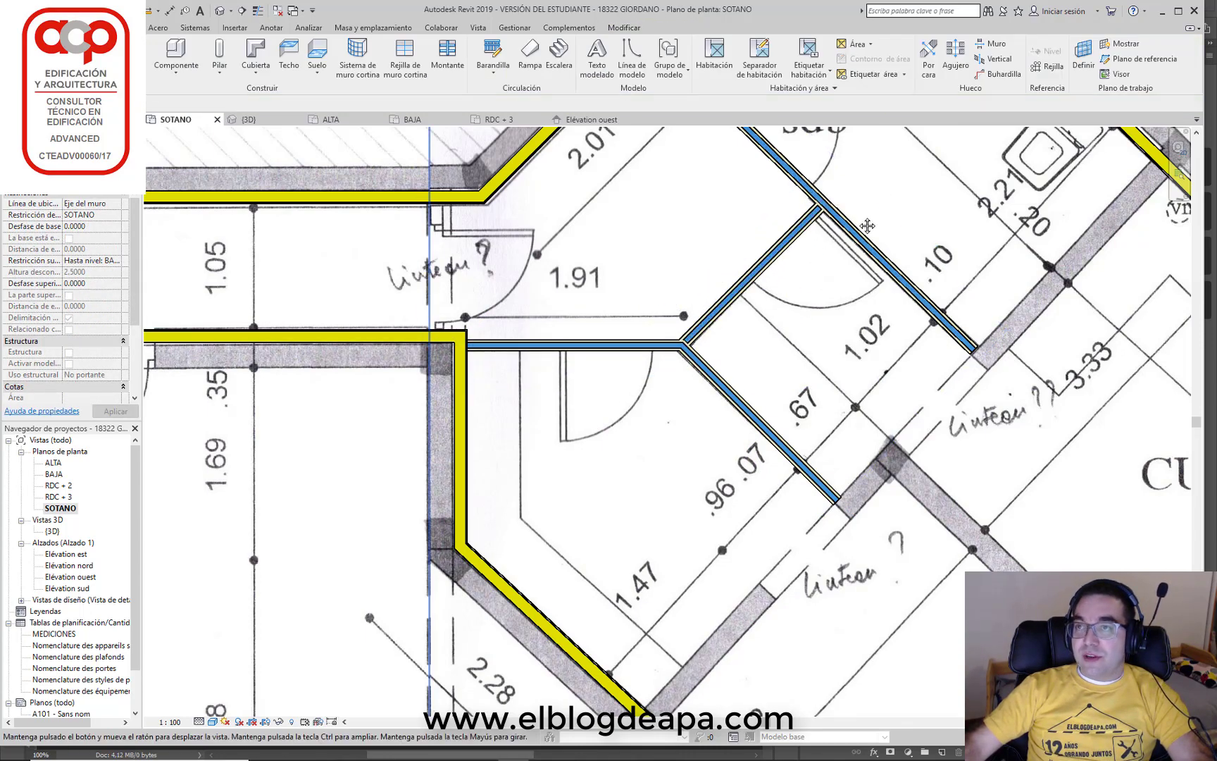
middle_drag(878, 164, 740, 425)
Draw a short vertical partition between the corridor walls, left of the 1.91 room
scroll(692, 472, down, 2)
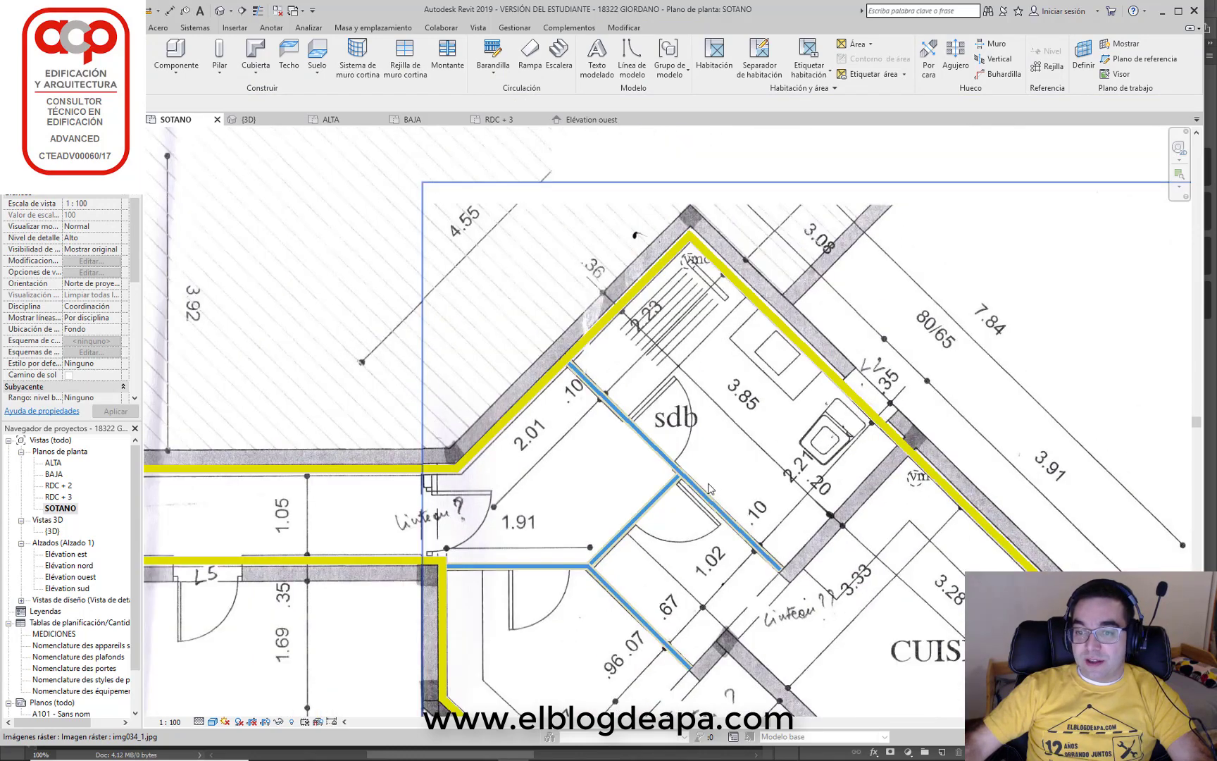
middle_drag(732, 630, 738, 433)
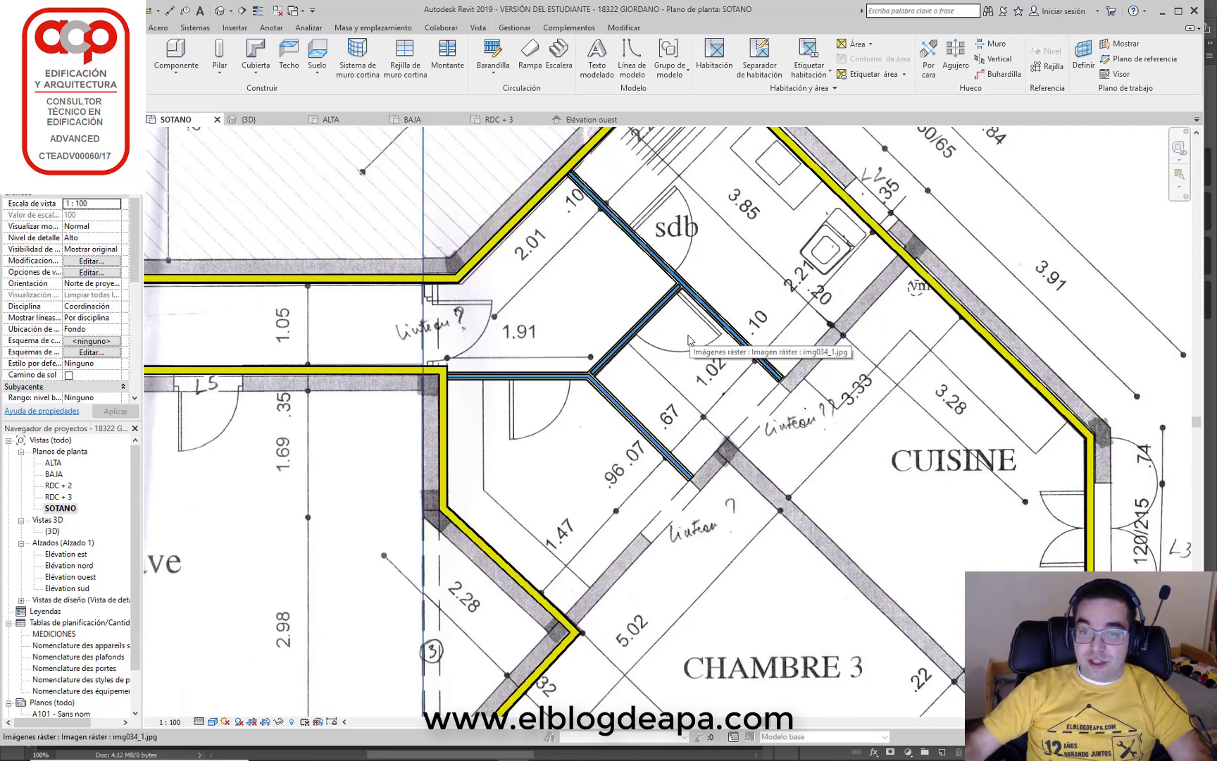
scroll(680, 394, down, 1)
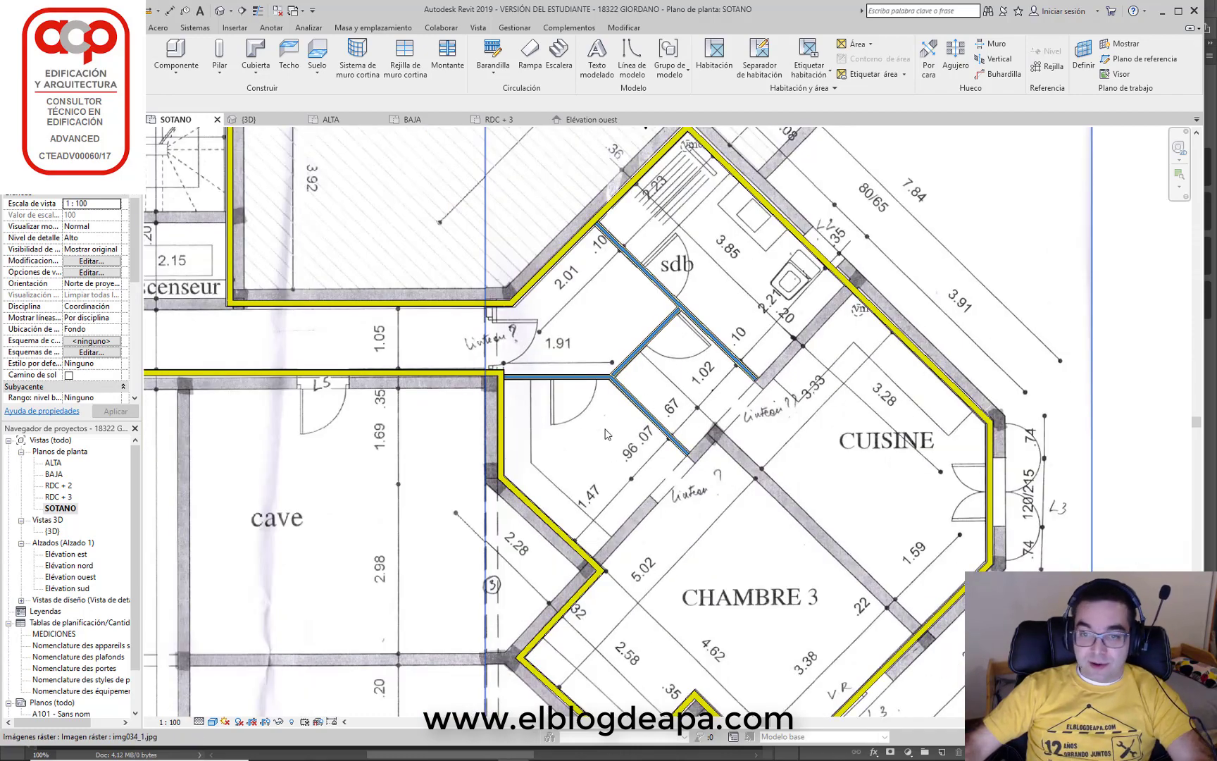
scroll(605, 433, down, 1)
mouse_move(423, 395)
middle_down()
mouse_move(637, 471)
mouse_move(331, 401)
middle_up()
scroll(713, 374, up, 1)
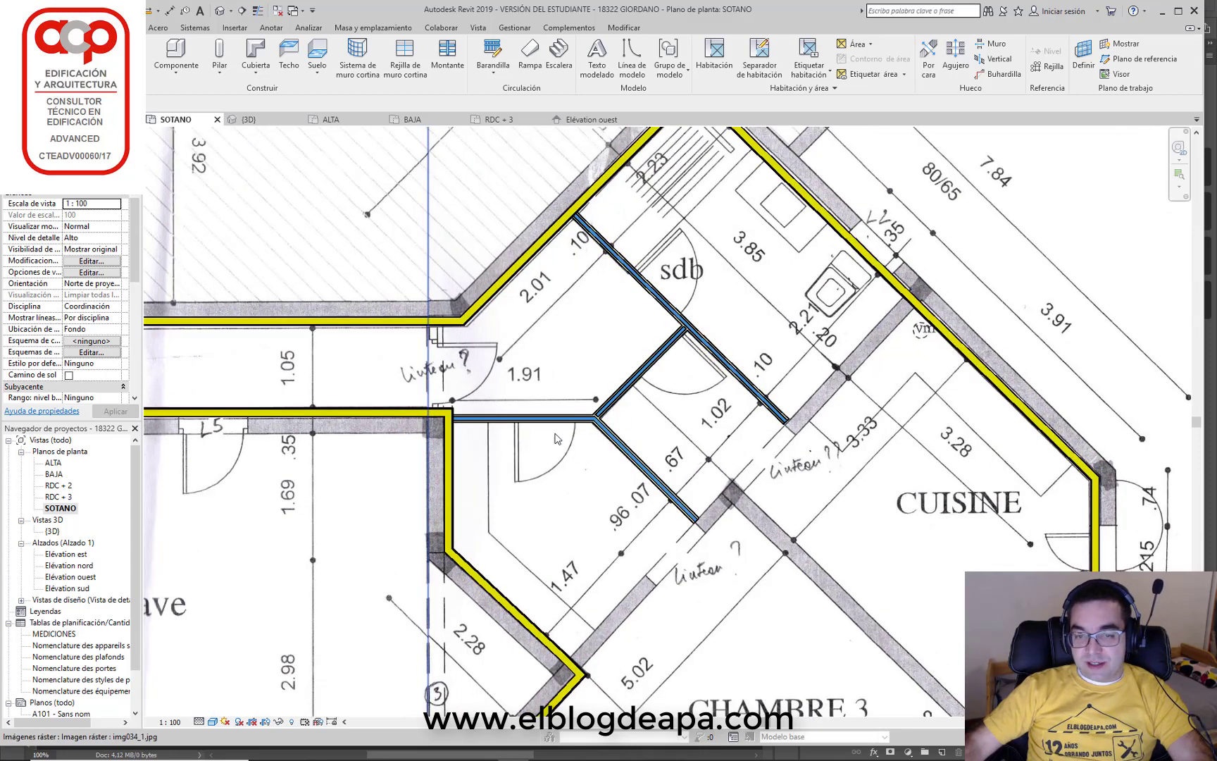
scroll(433, 412, up, 2)
key(w)
key(a)
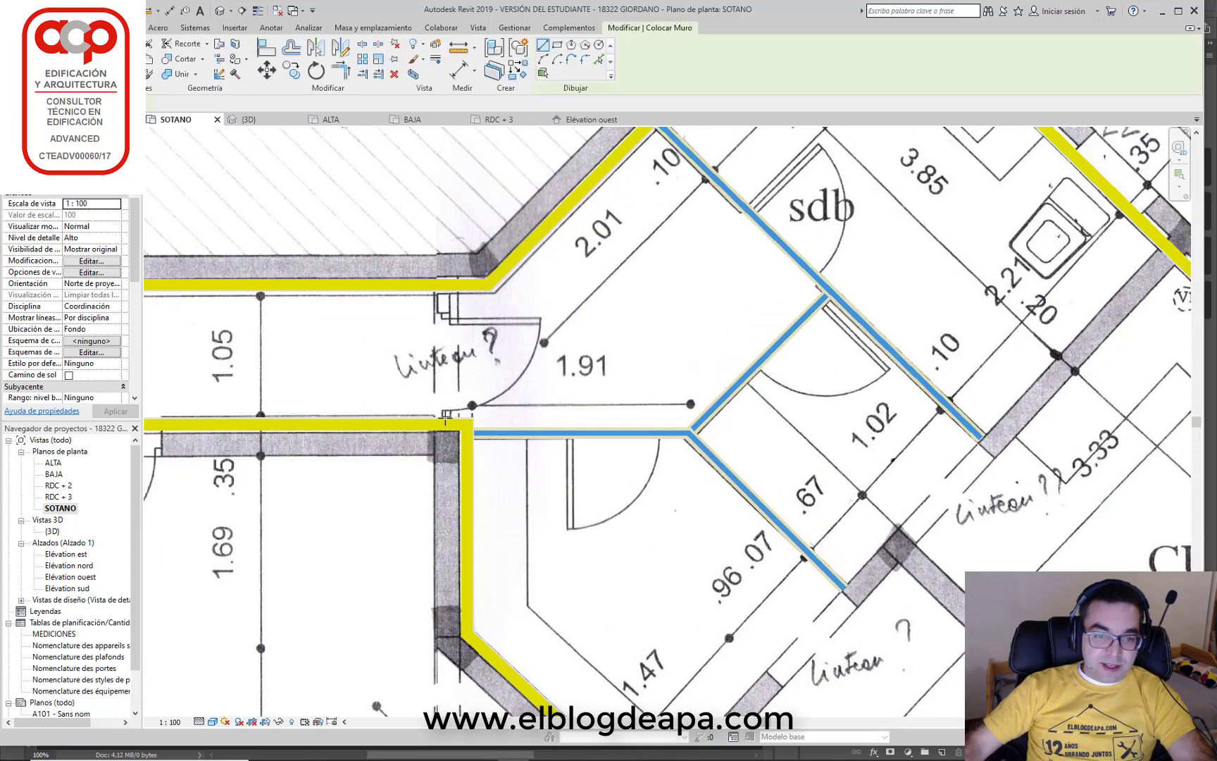
click(446, 420)
click(443, 292)
key(Escape)
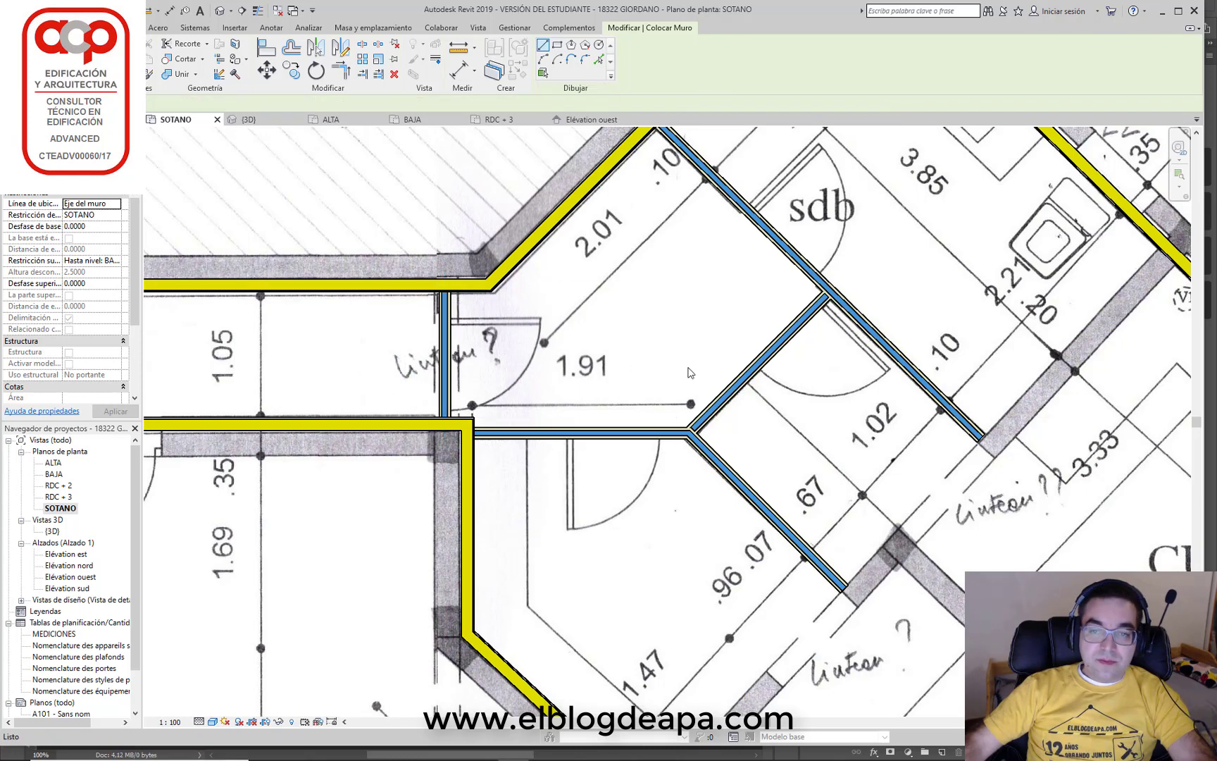
scroll(691, 374, down, 2)
key(Escape)
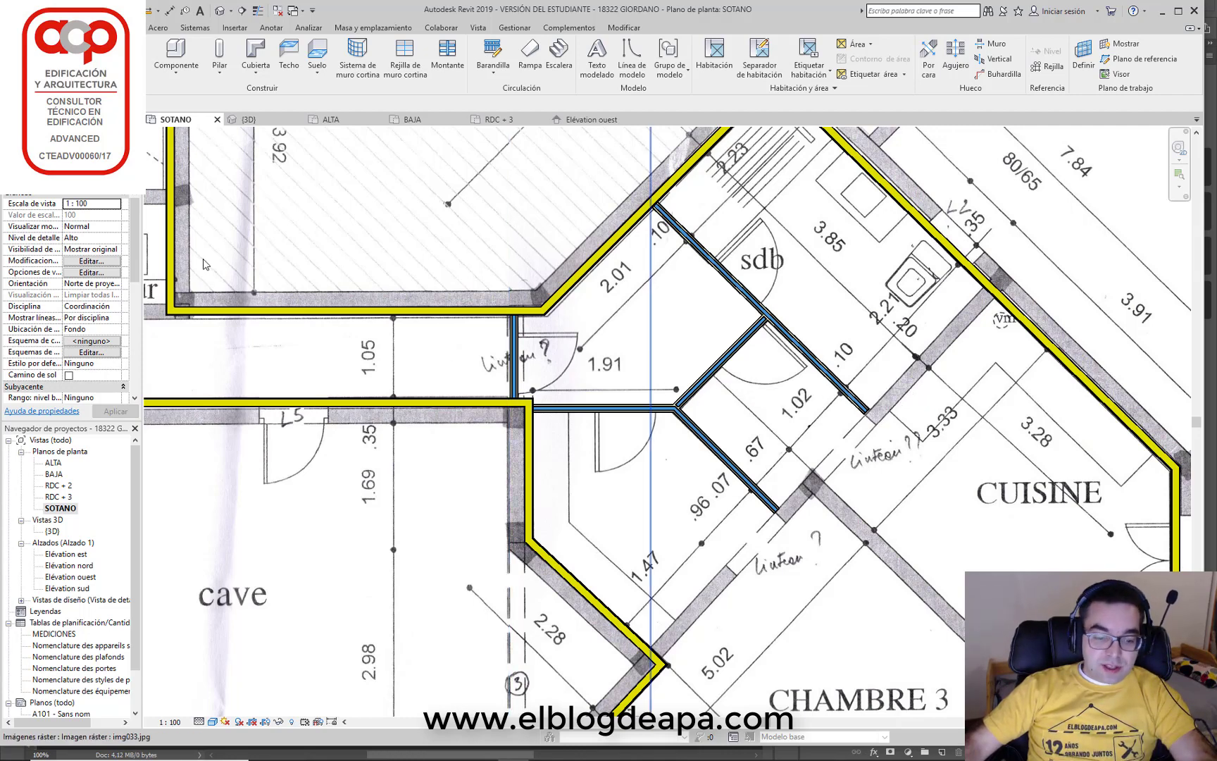
Place doors in the short wall, the wall below 1.91 (flipped), and the diagonal sdb wall
key(d)
key(r)
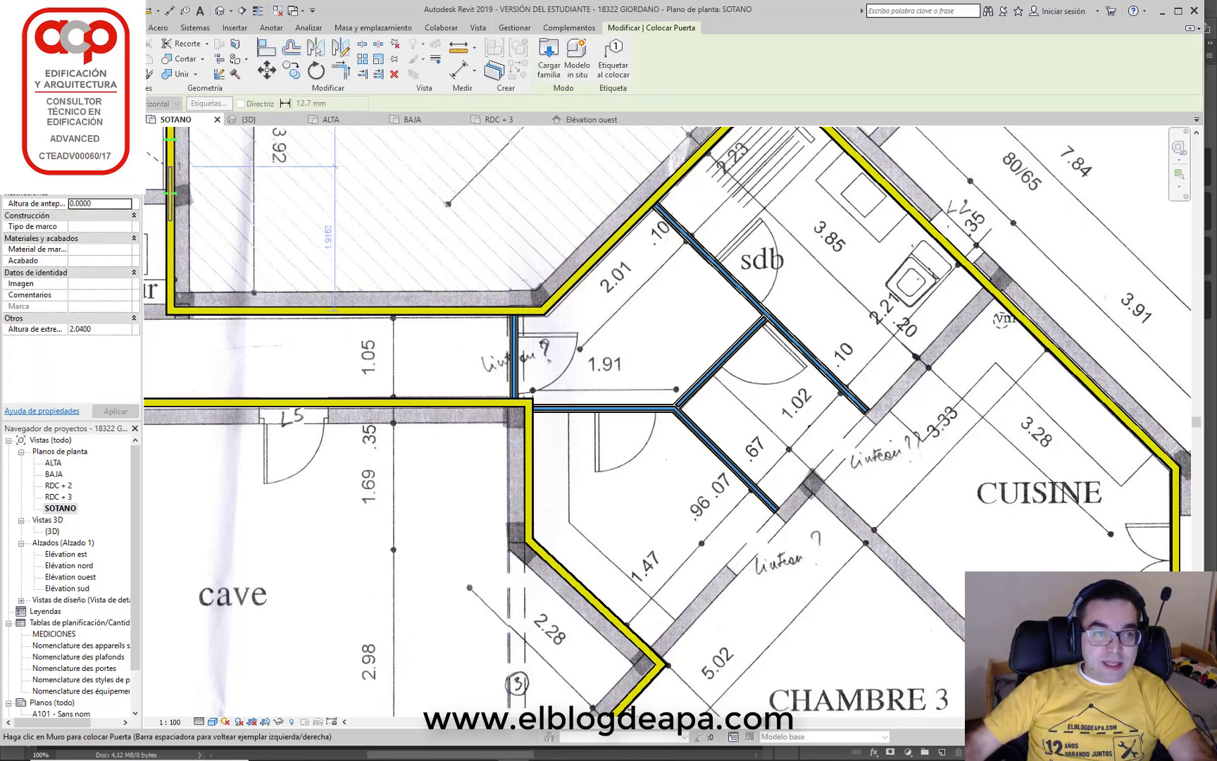
click(70, 169)
scroll(71, 282, up, 1)
click(49, 303)
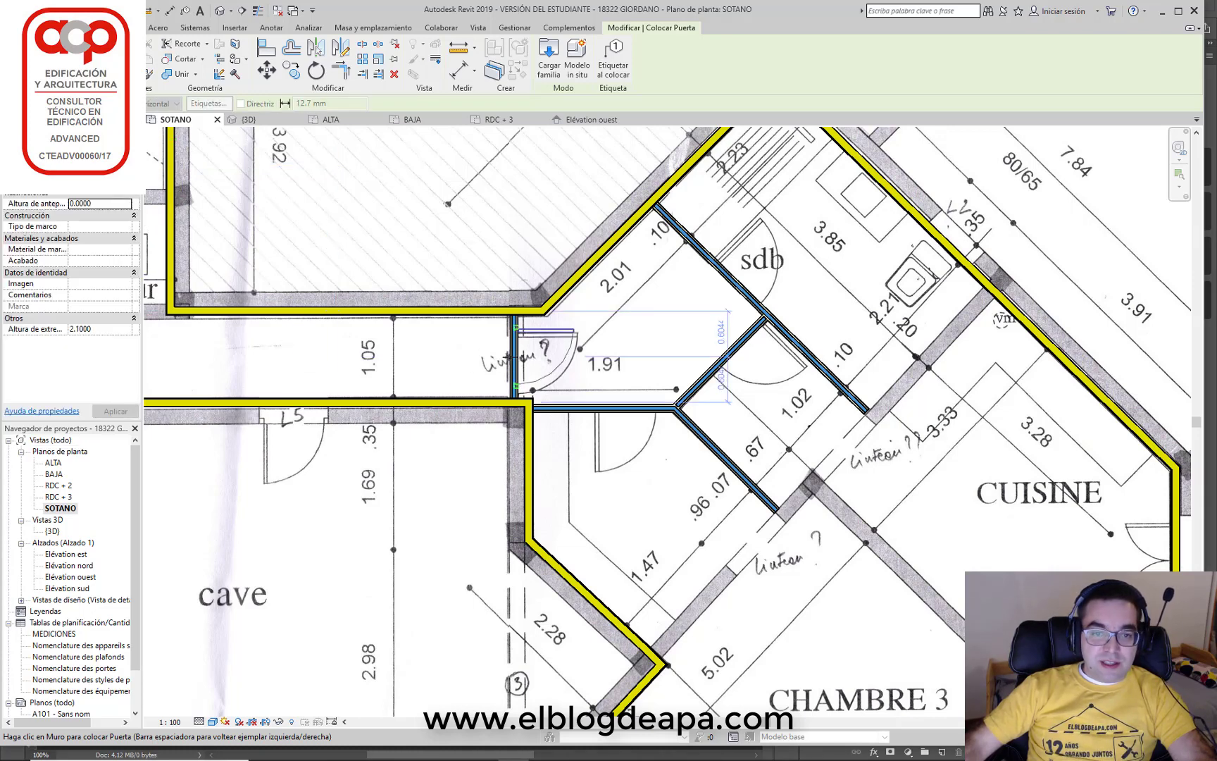
click(518, 359)
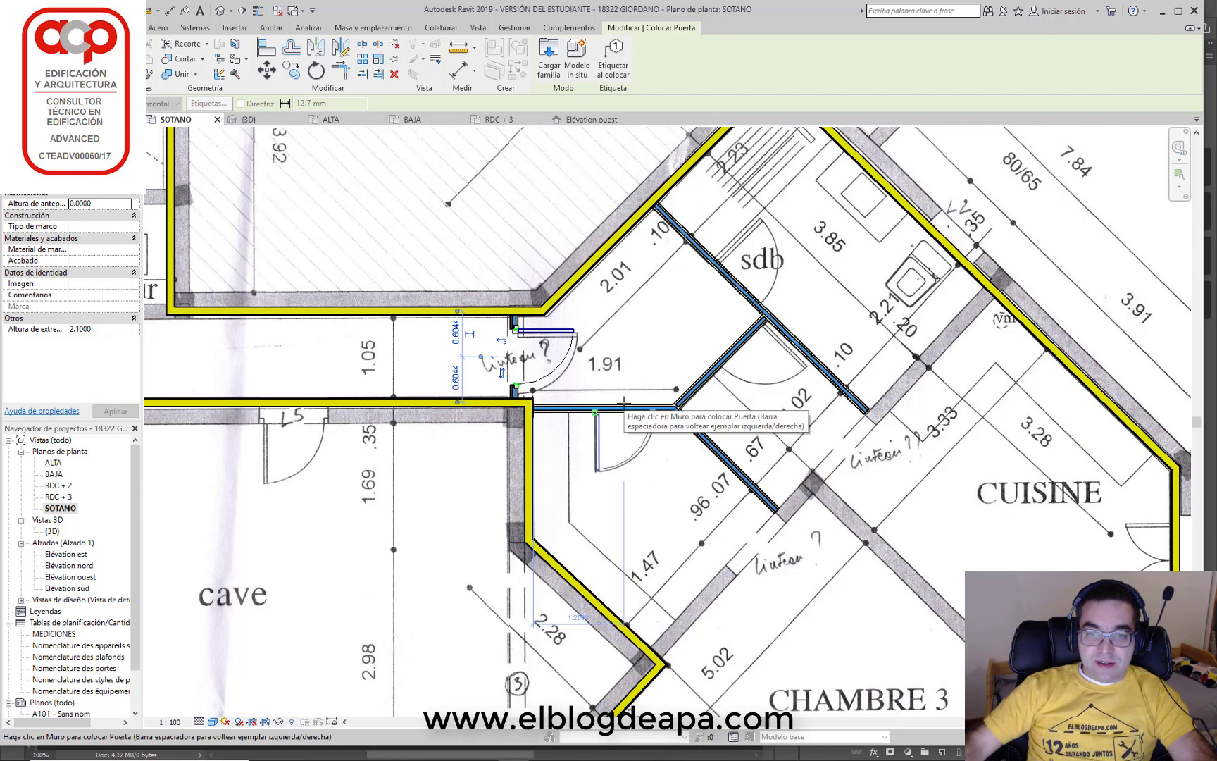
click(625, 403)
key(space)
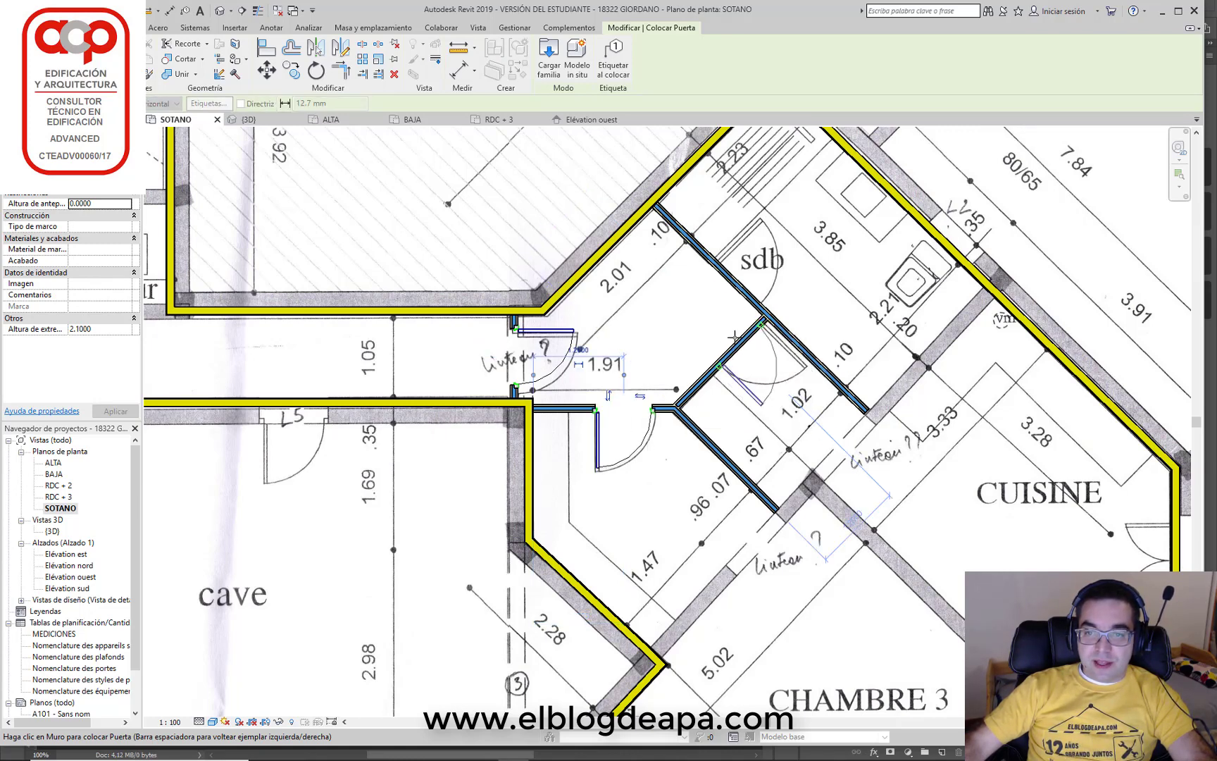
click(734, 337)
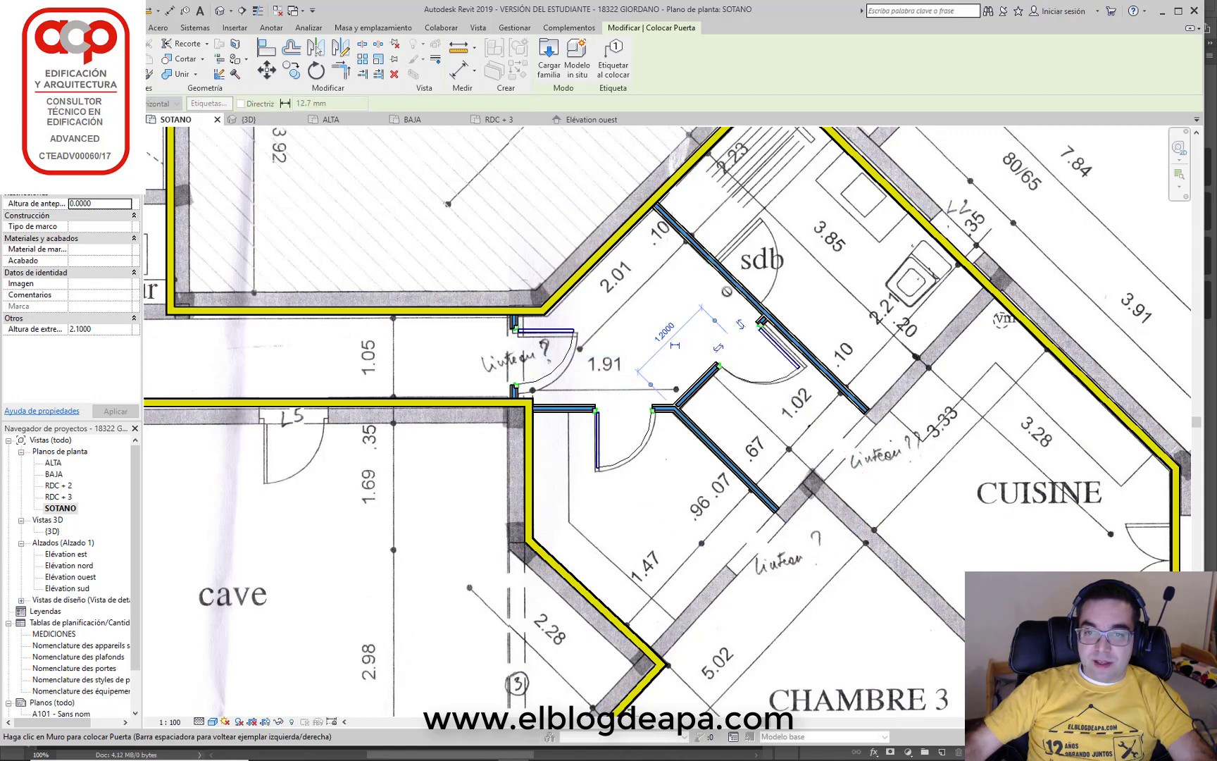
key(Escape)
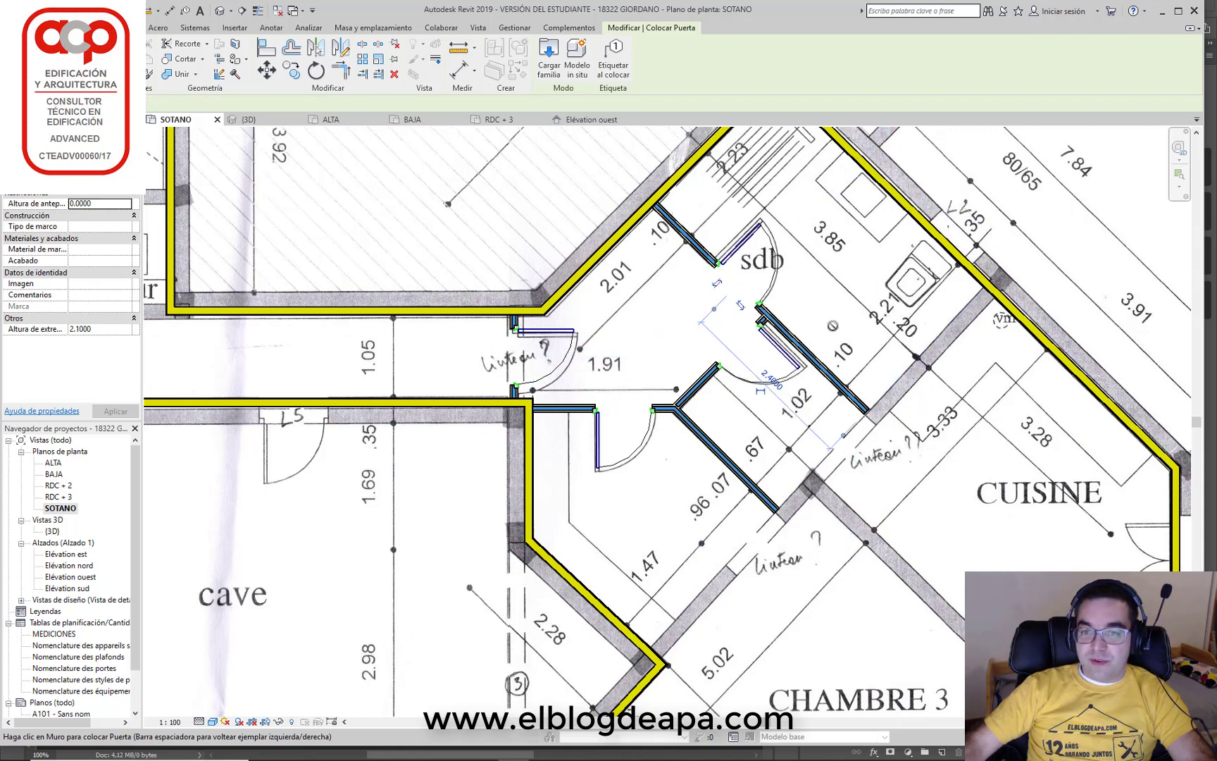
key(Escape)
scroll(824, 422, down, 2)
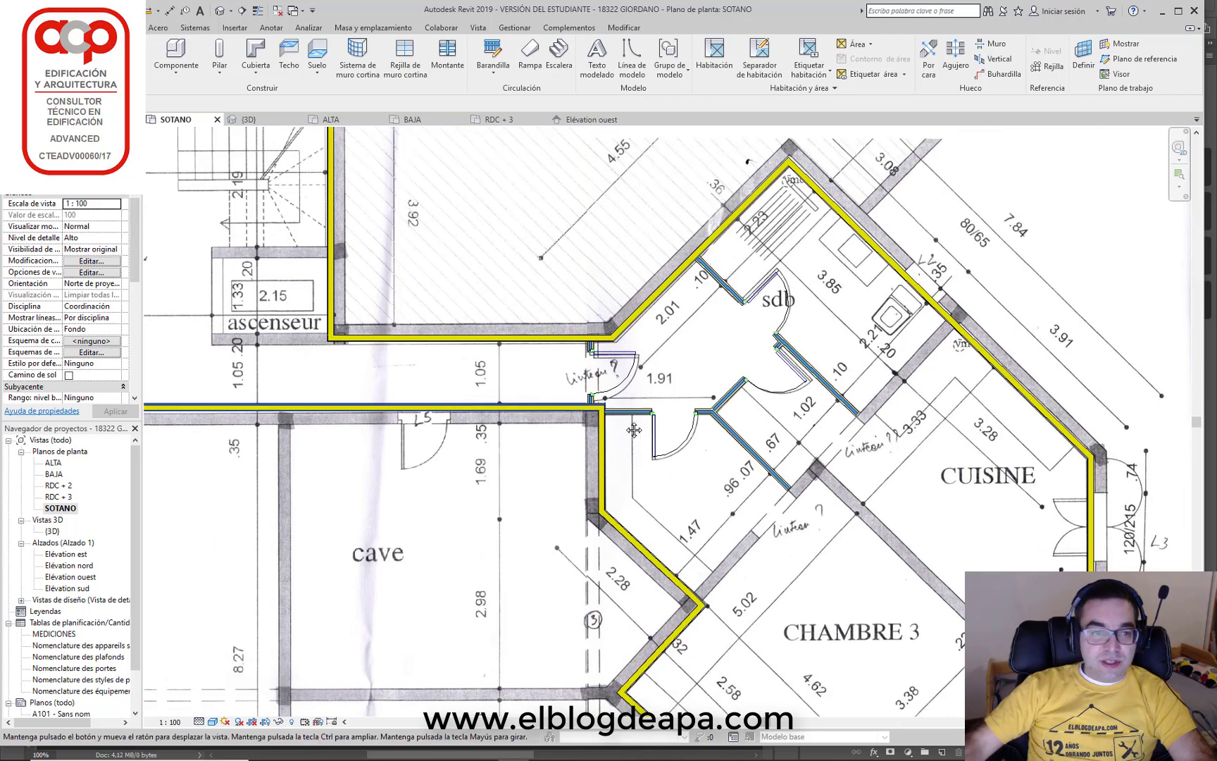
Start the Wall tool near CUISINE and CHAMBRE 3 with the CC 1/2 styl wall type
mouse_move(707, 392)
middle_down()
mouse_move(968, 421)
mouse_move(637, 376)
middle_up()
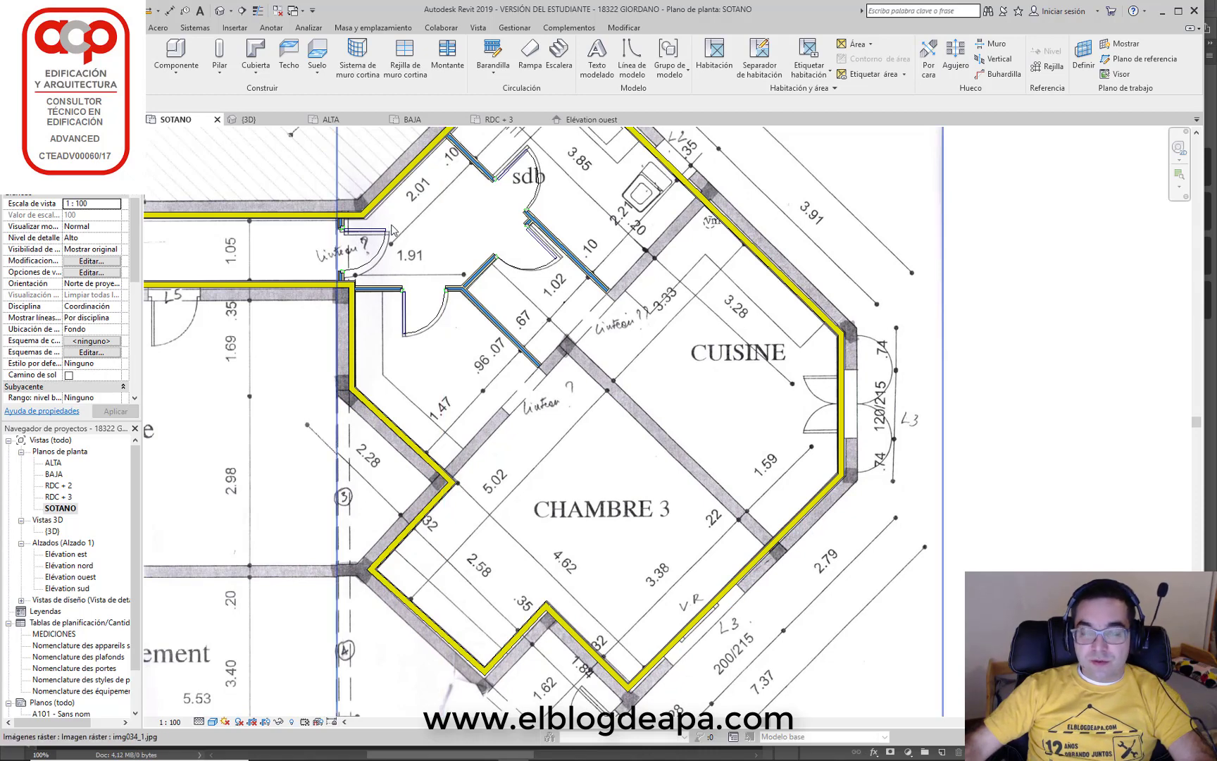
key(w)
key(a)
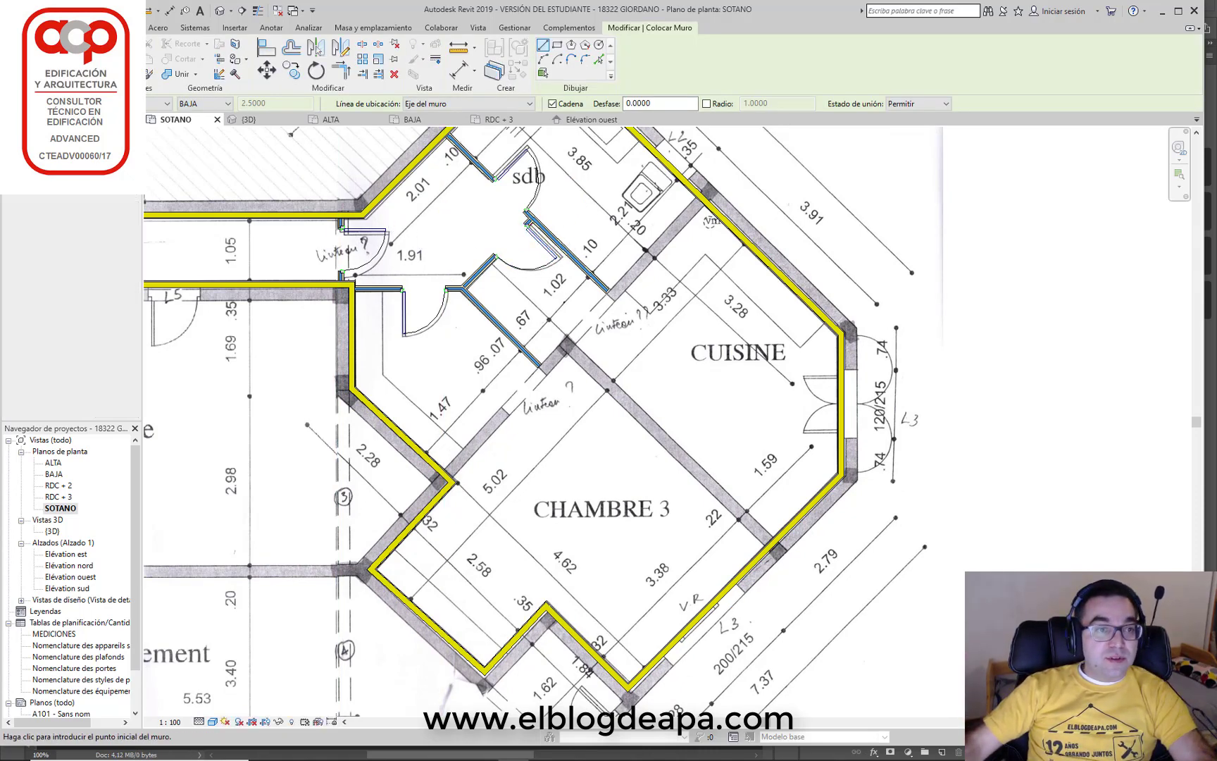
click(84, 159)
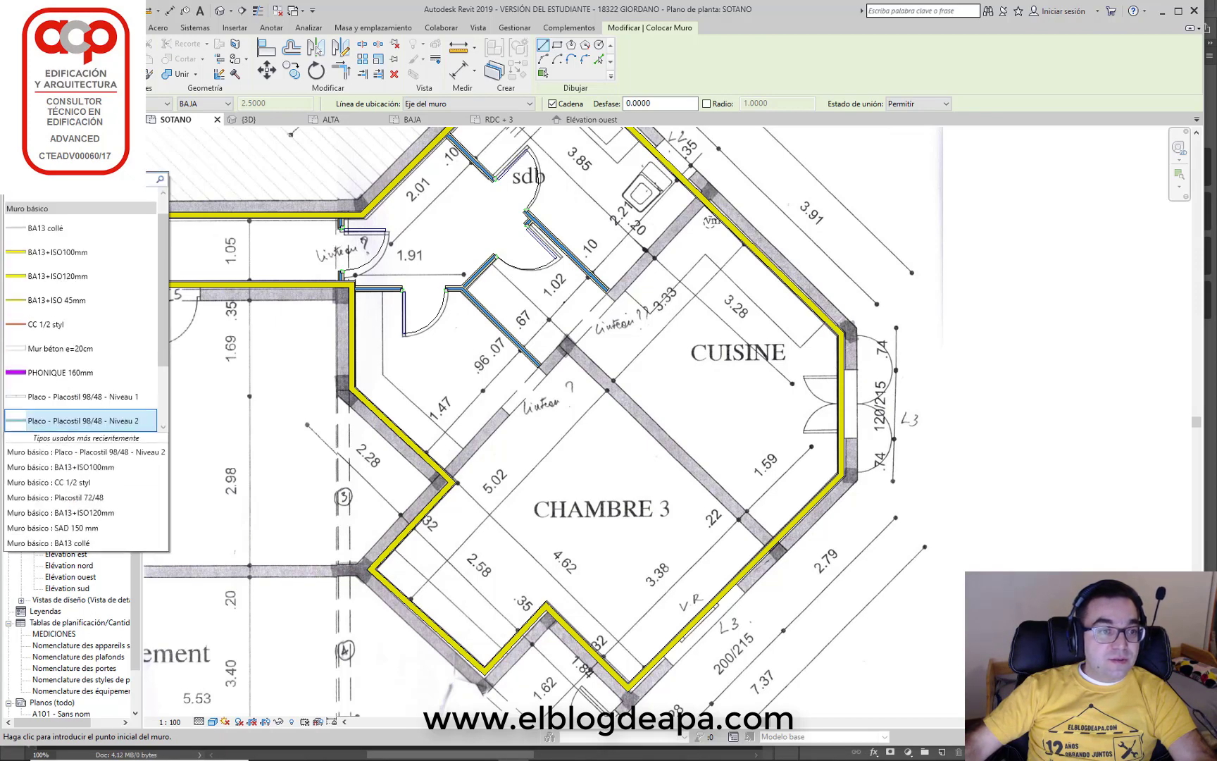
click(80, 324)
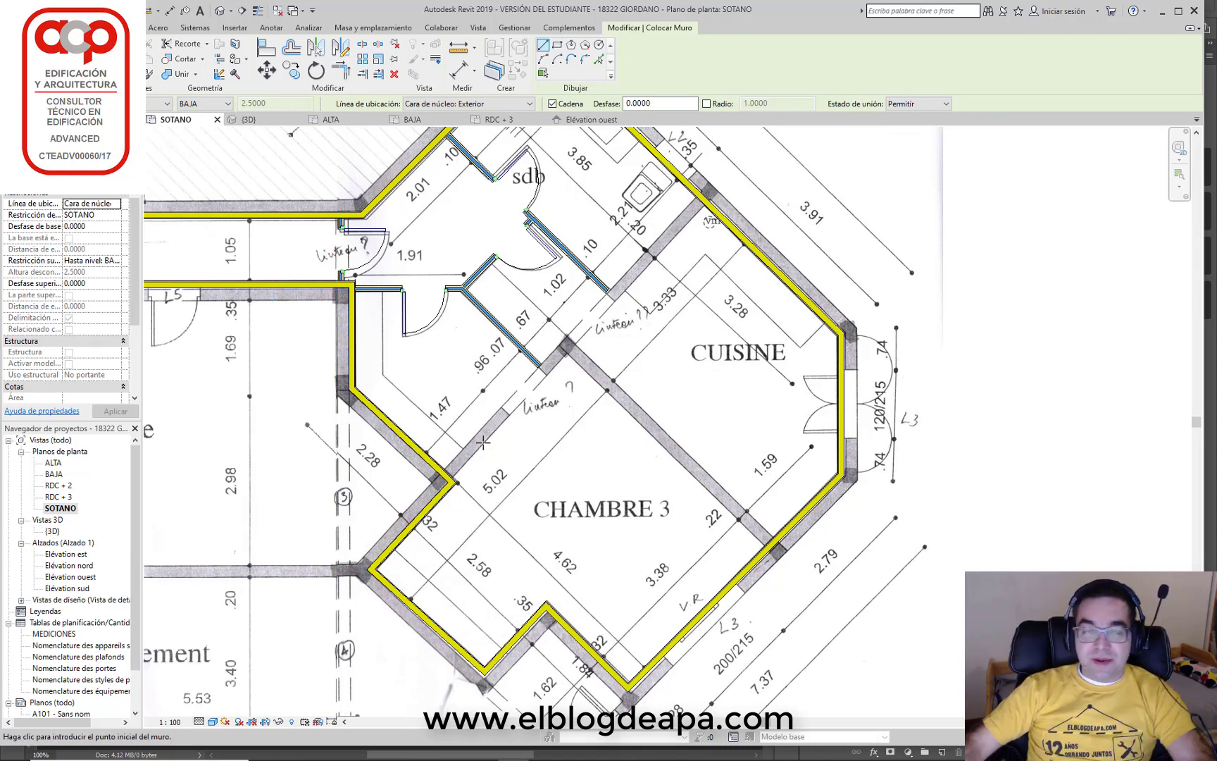
Draw the diagonal CC 1/2 styl wall beside CHAMBRE 3 up to the exterior wall
scroll(497, 438, up, 1)
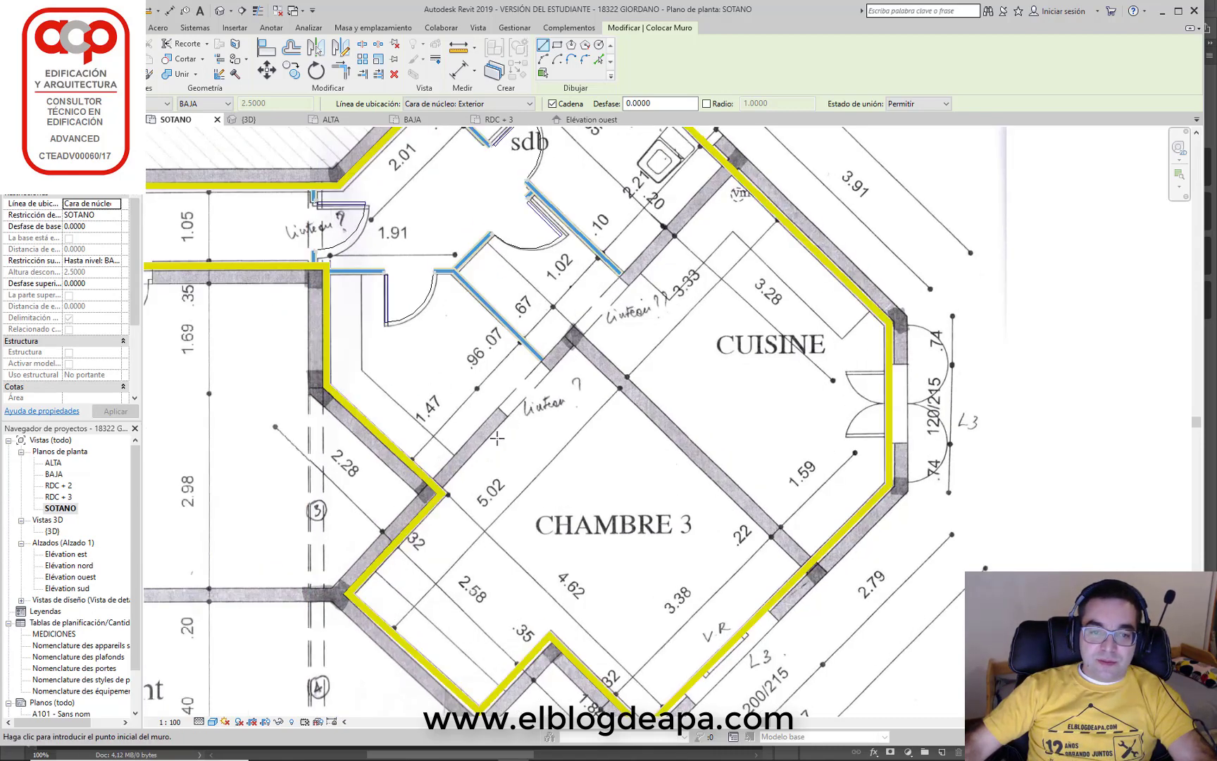
scroll(496, 438, up, 1)
click(408, 493)
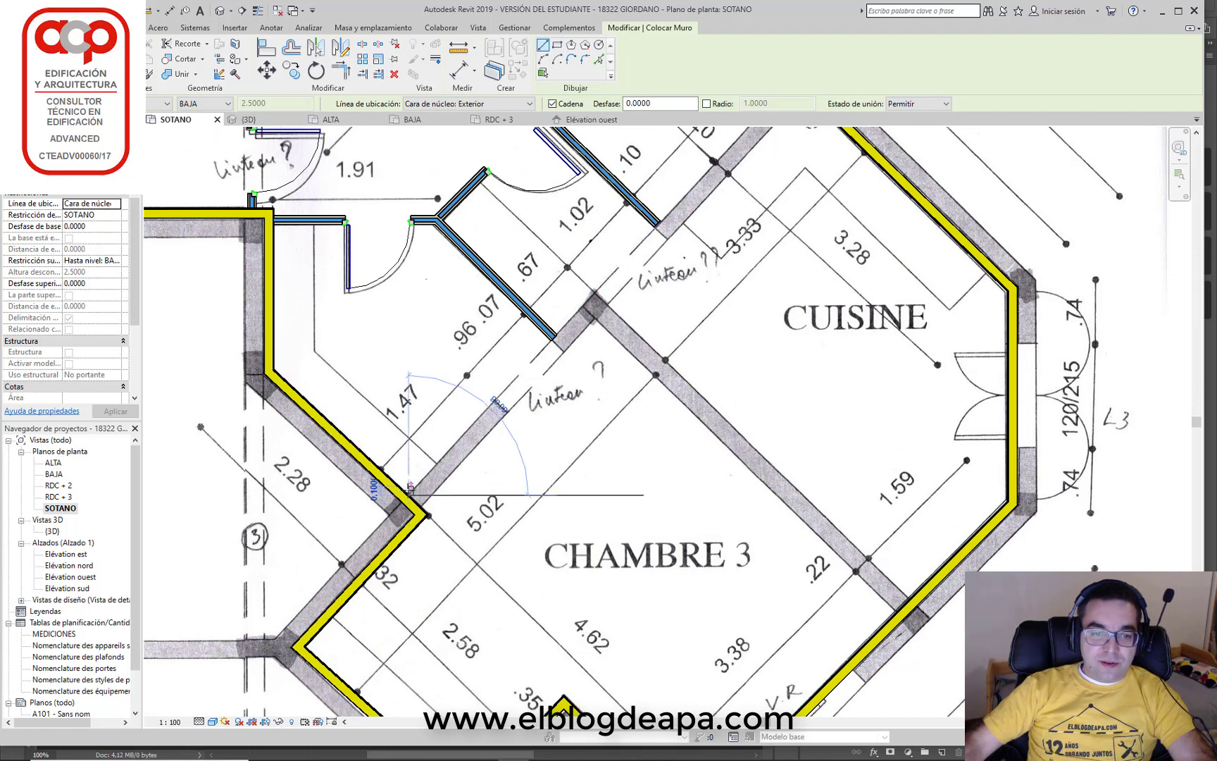
middle_drag(634, 176, 509, 372)
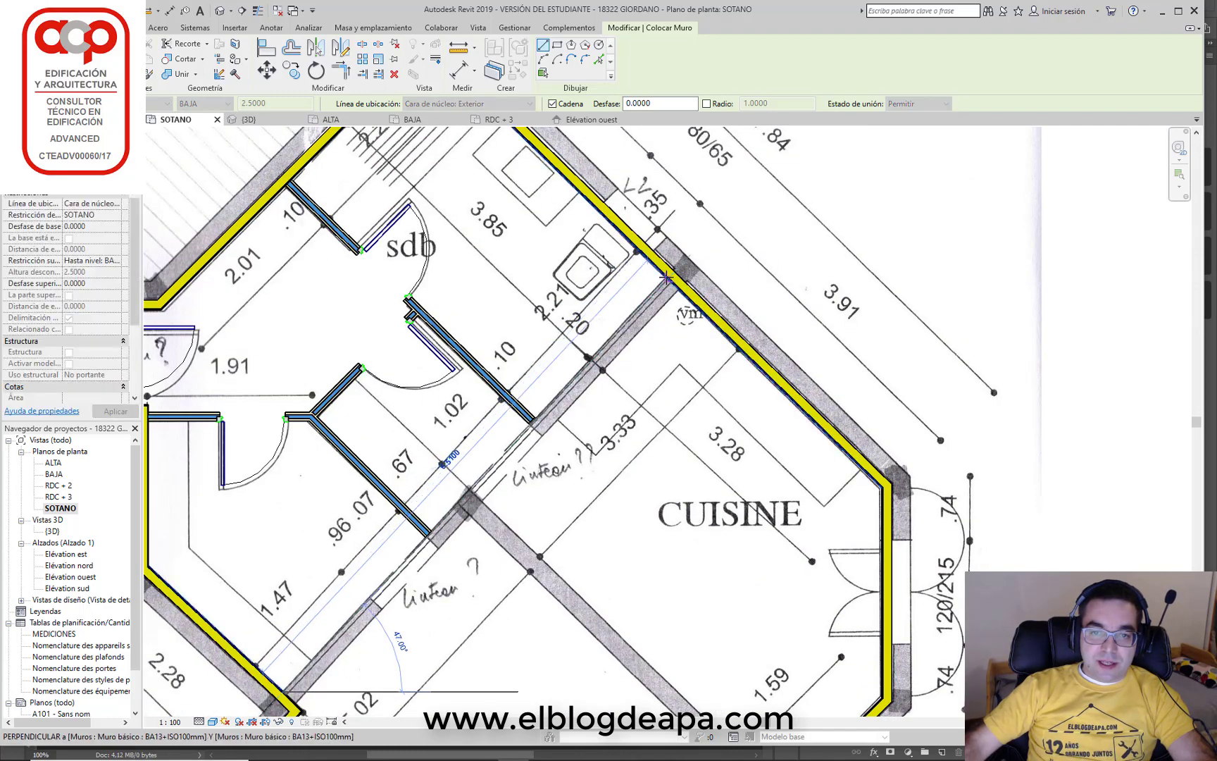
click(652, 319)
key(Escape)
key(Escape)
middle_drag(304, 701, 403, 550)
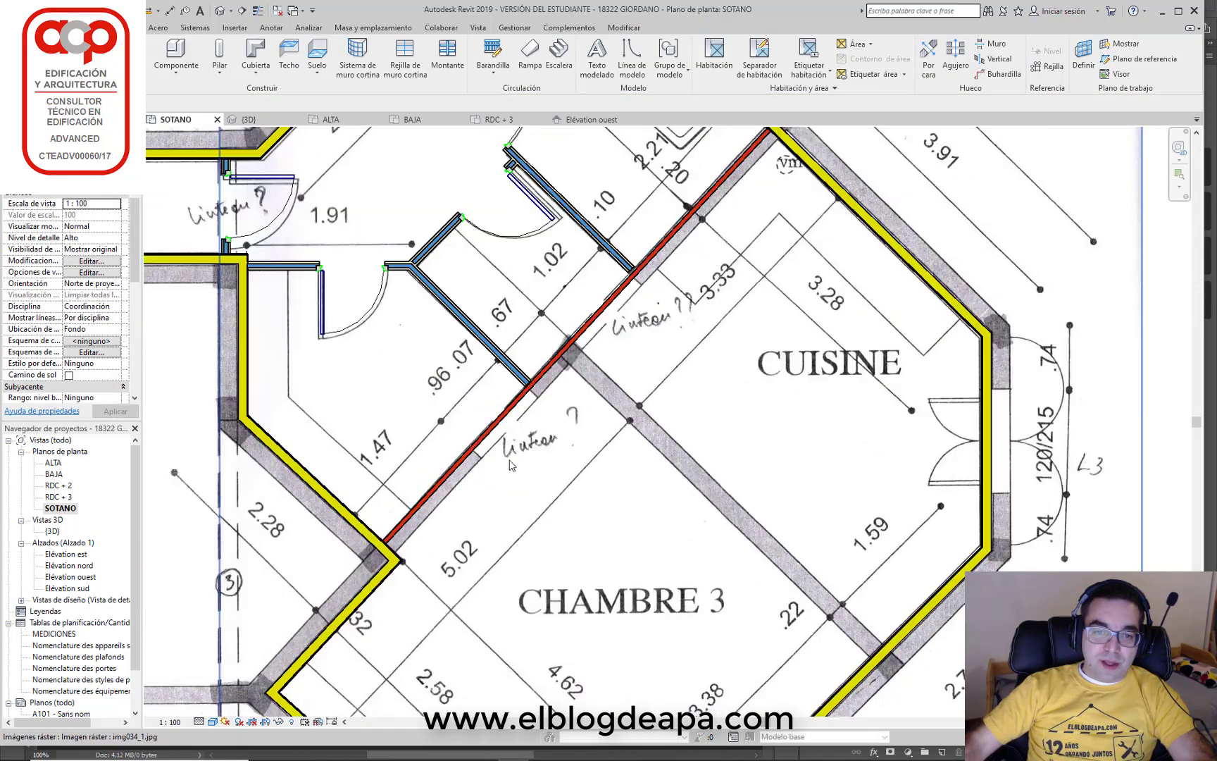
Draw a second wall along the diagonal, starting from its lower end
key(w)
key(a)
click(400, 551)
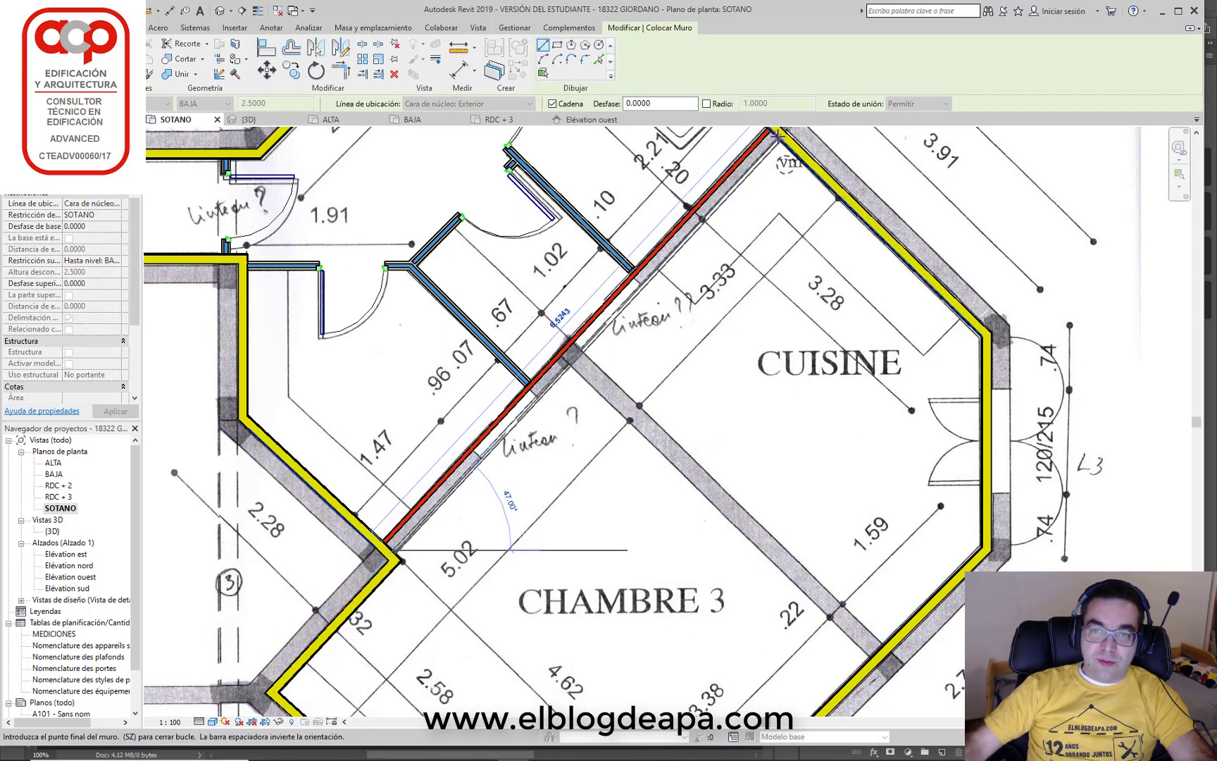
click(777, 135)
key(Escape)
key(Escape)
Draw a 1.8 wall from the diagonal intersection to the CHAMBRE 3 exterior wall
key(w)
key(a)
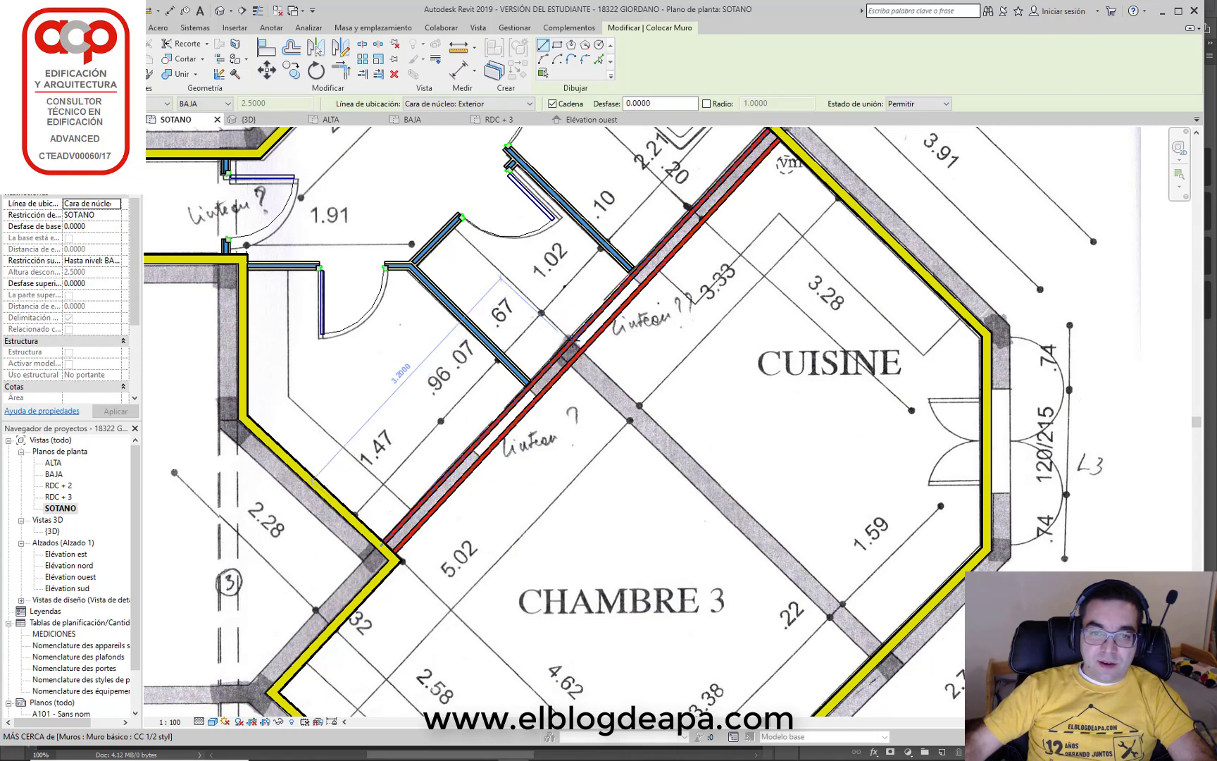
click(572, 340)
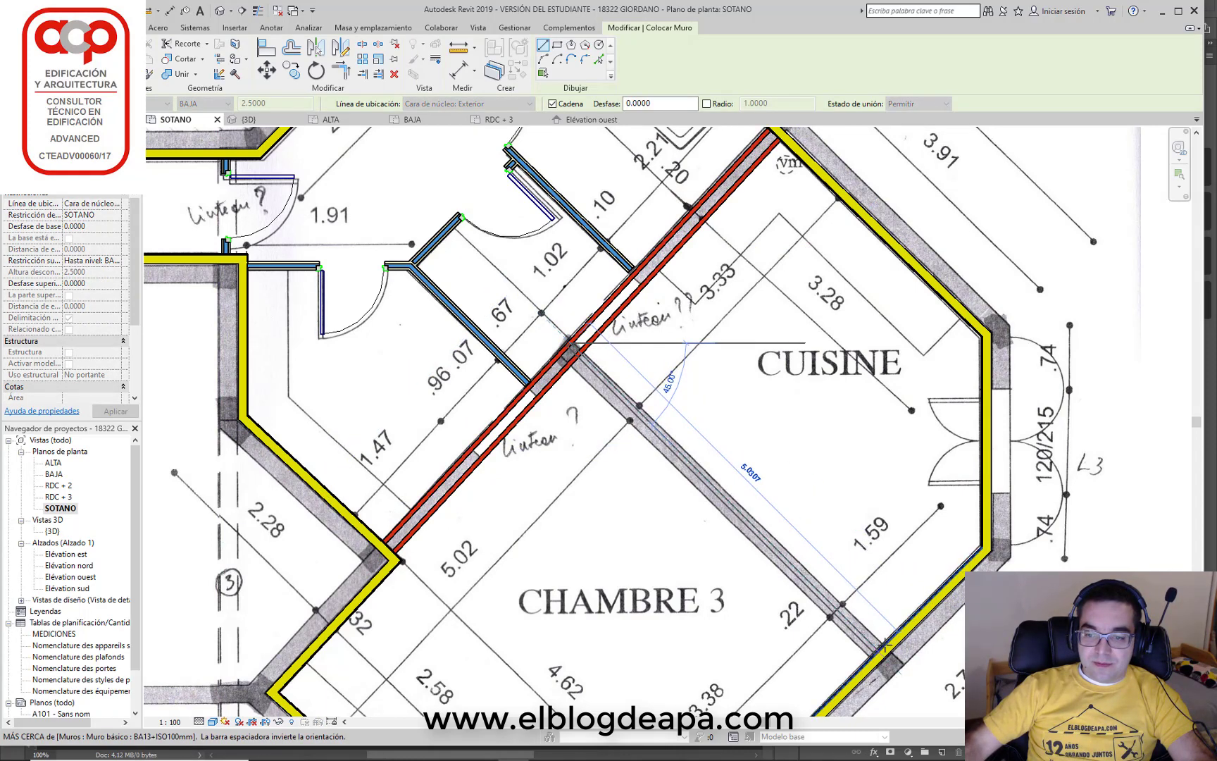
text(1.8)
key(Return)
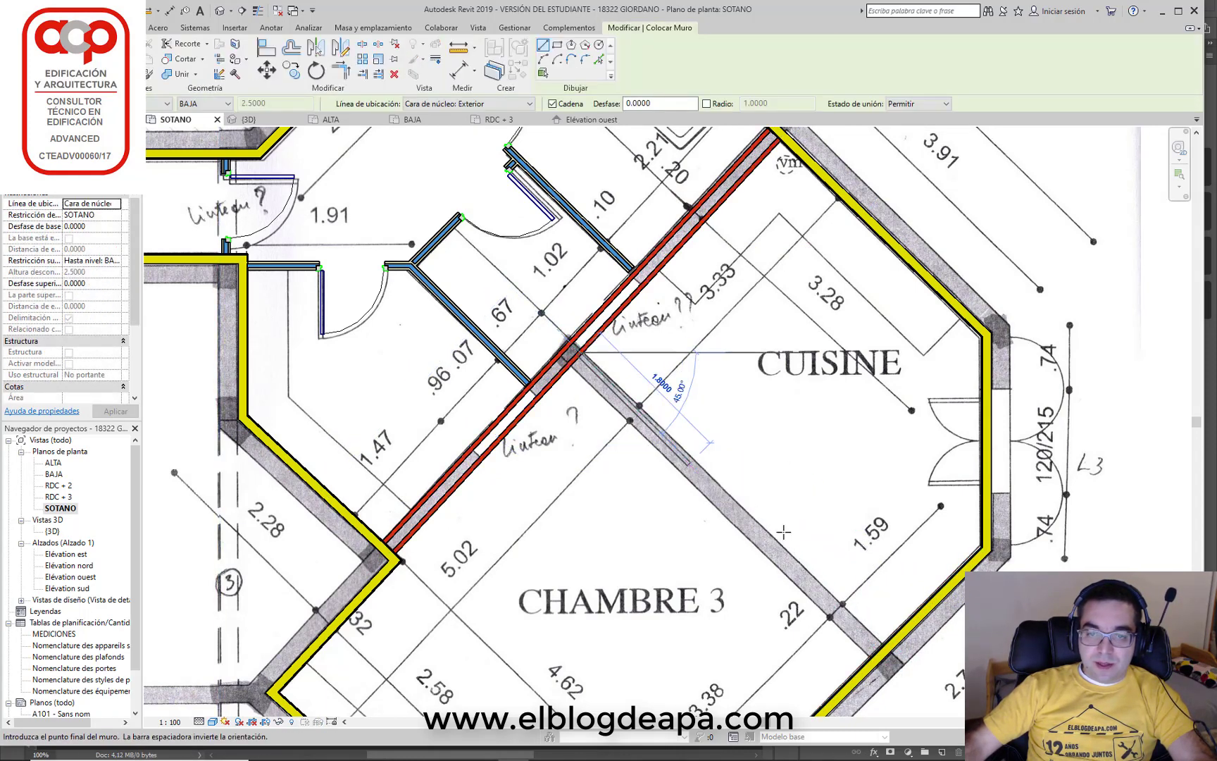
click(886, 641)
key(Escape)
key(Escape)
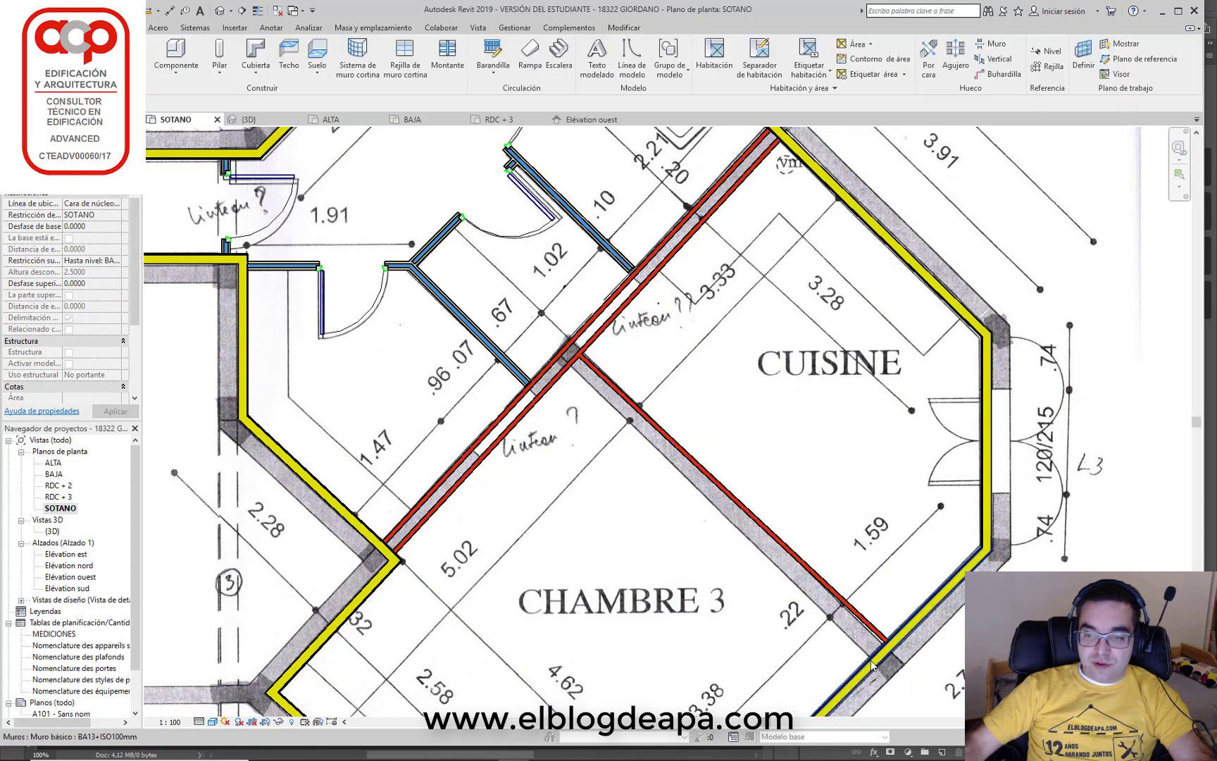
Add a wall from the exterior wall by .22 back to the diagonal intersection
key(w)
key(a)
click(873, 665)
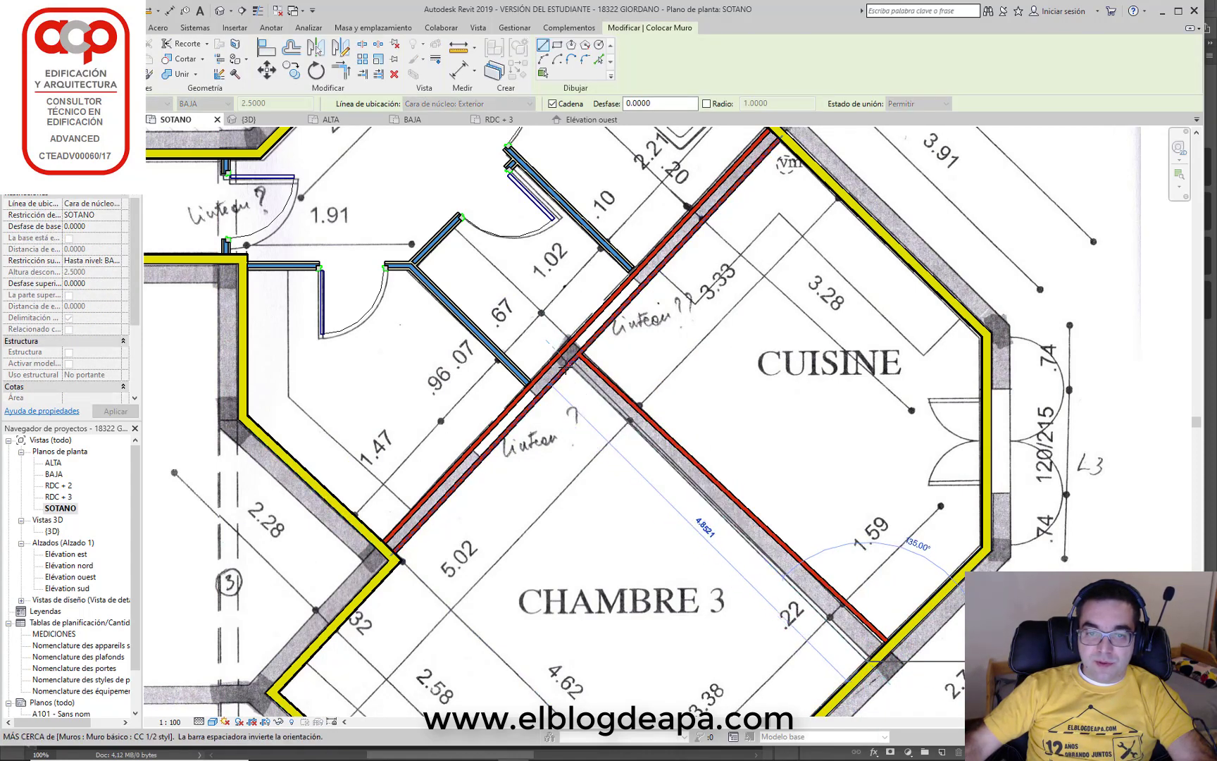
scroll(565, 372, up, 1)
scroll(567, 365, up, 2)
scroll(569, 356, up, 1)
click(569, 355)
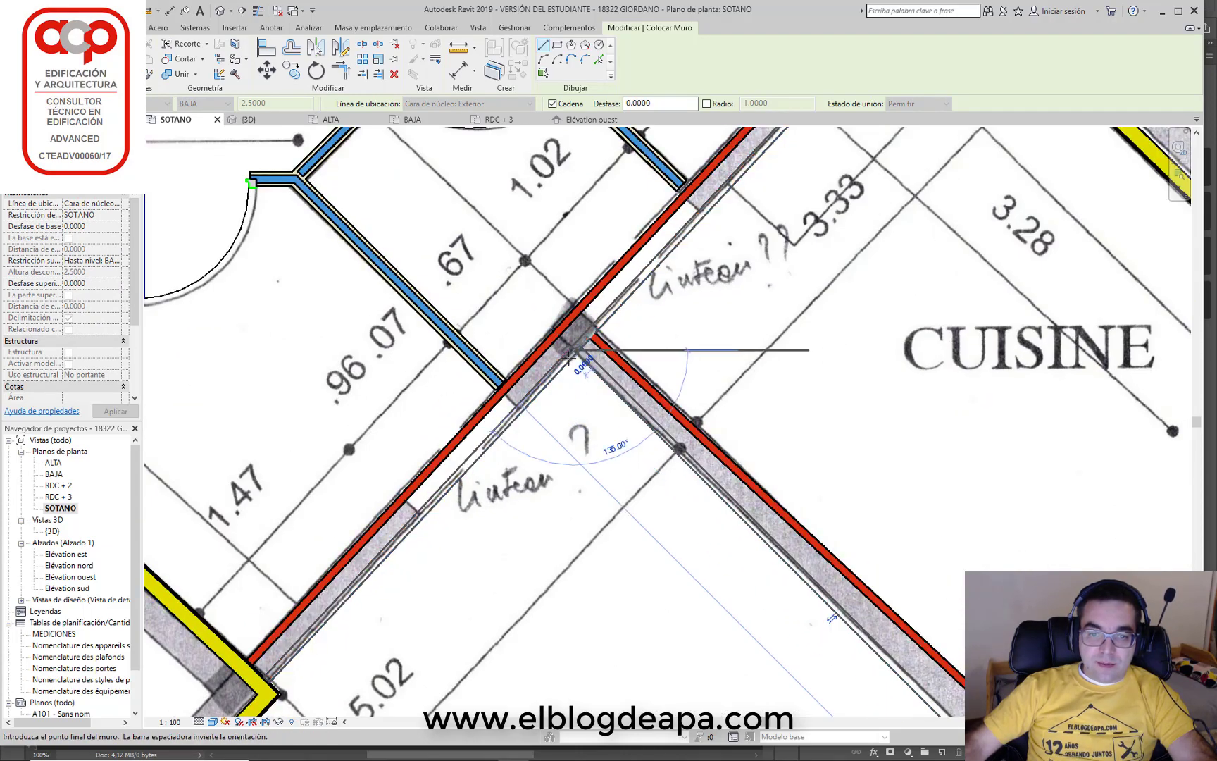
key(Escape)
key(Escape)
scroll(662, 416, down, 3)
scroll(667, 418, down, 2)
mouse_move(667, 417)
middle_down()
mouse_move(543, 348)
mouse_move(717, 393)
middle_up()
scroll(543, 348, down, 2)
Trace a wall along the ascenseur's lower edge beside the HALL
middle_drag(169, 317, 565, 340)
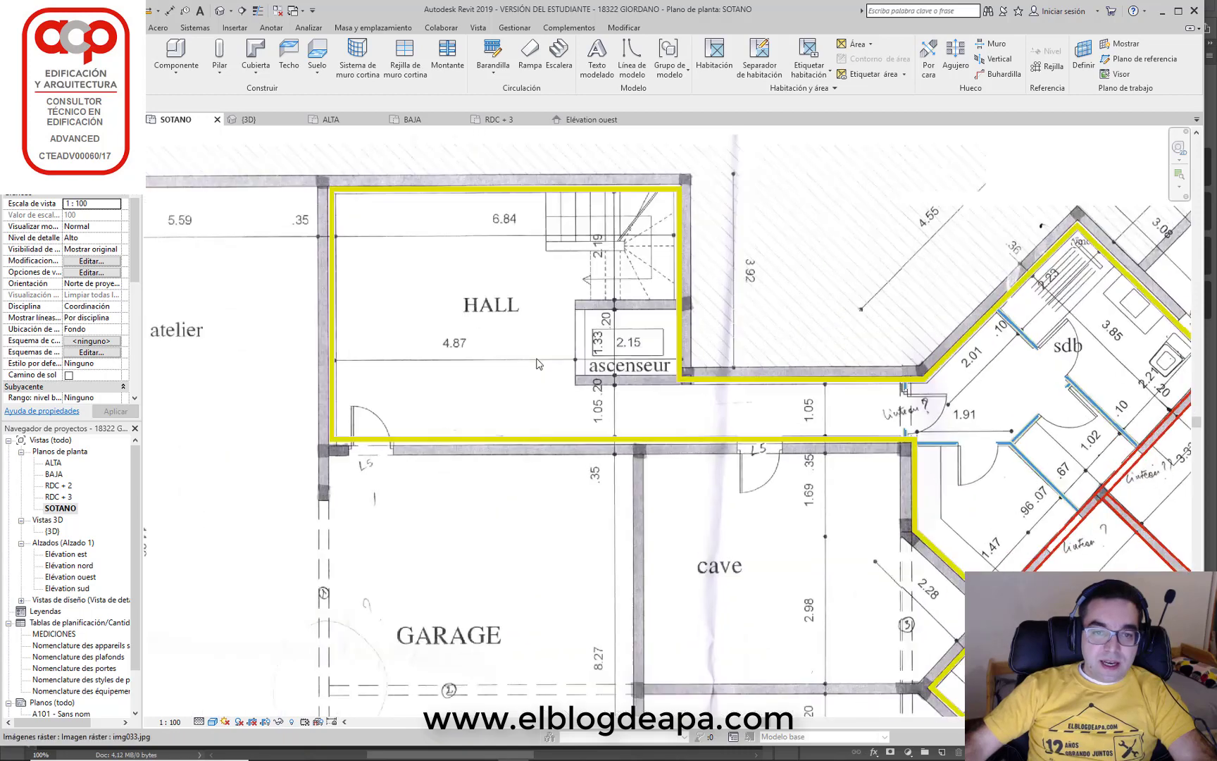
scroll(565, 339, up, 2)
scroll(566, 340, up, 1)
key(m)
key(r)
click(783, 409)
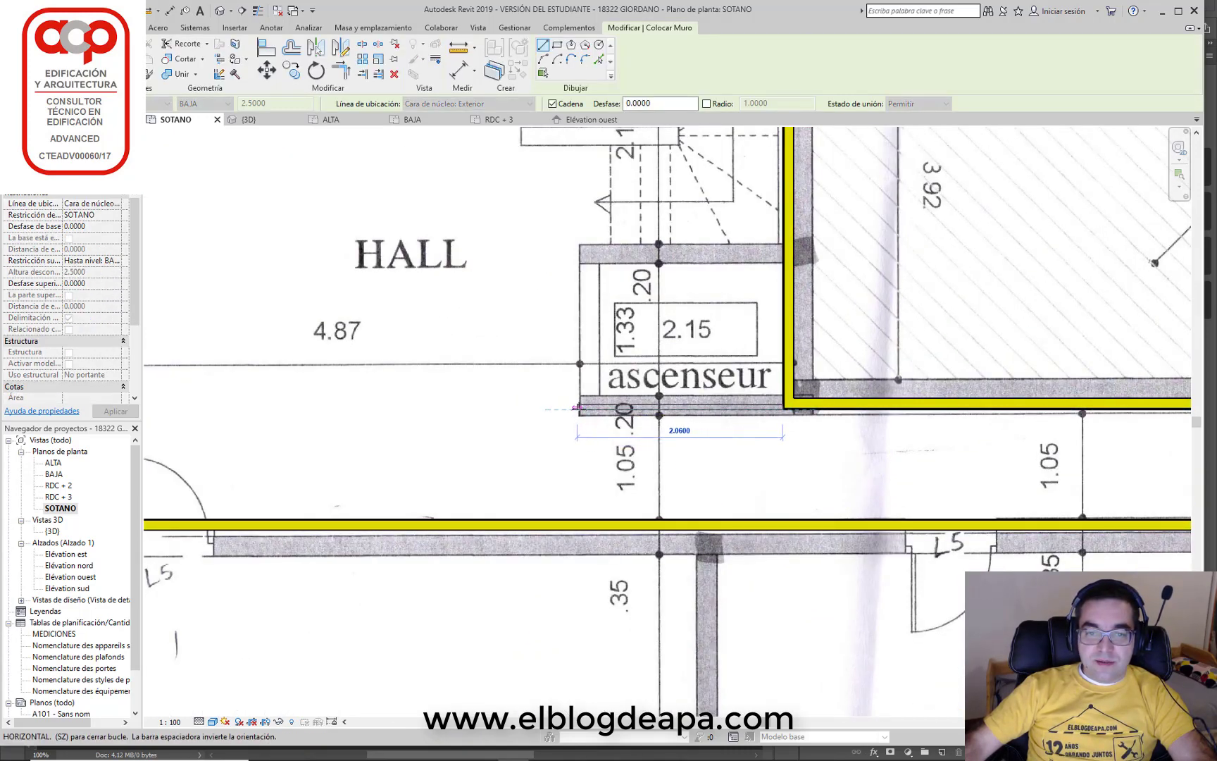
click(577, 408)
key(Escape)
key(Escape)
click(668, 407)
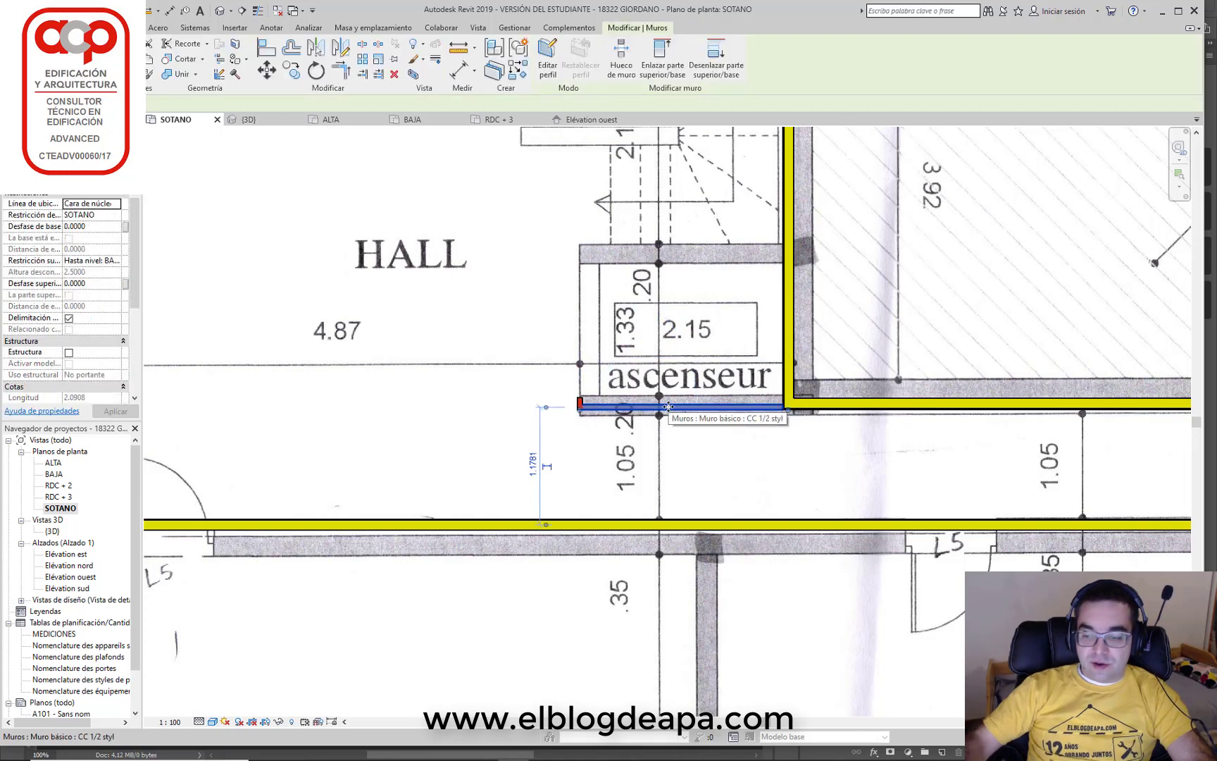
key(Escape)
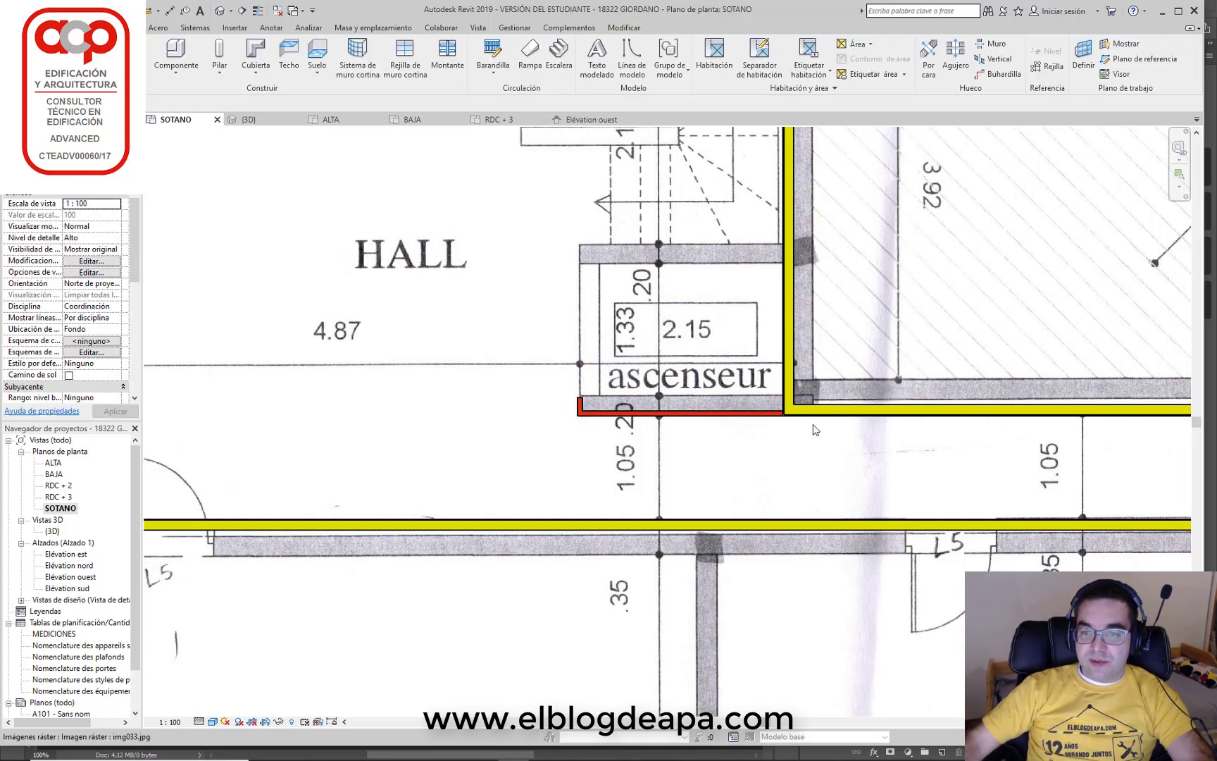
Trace a wall along the ascenseur's top edge from its upper-left corner
key(w)
key(a)
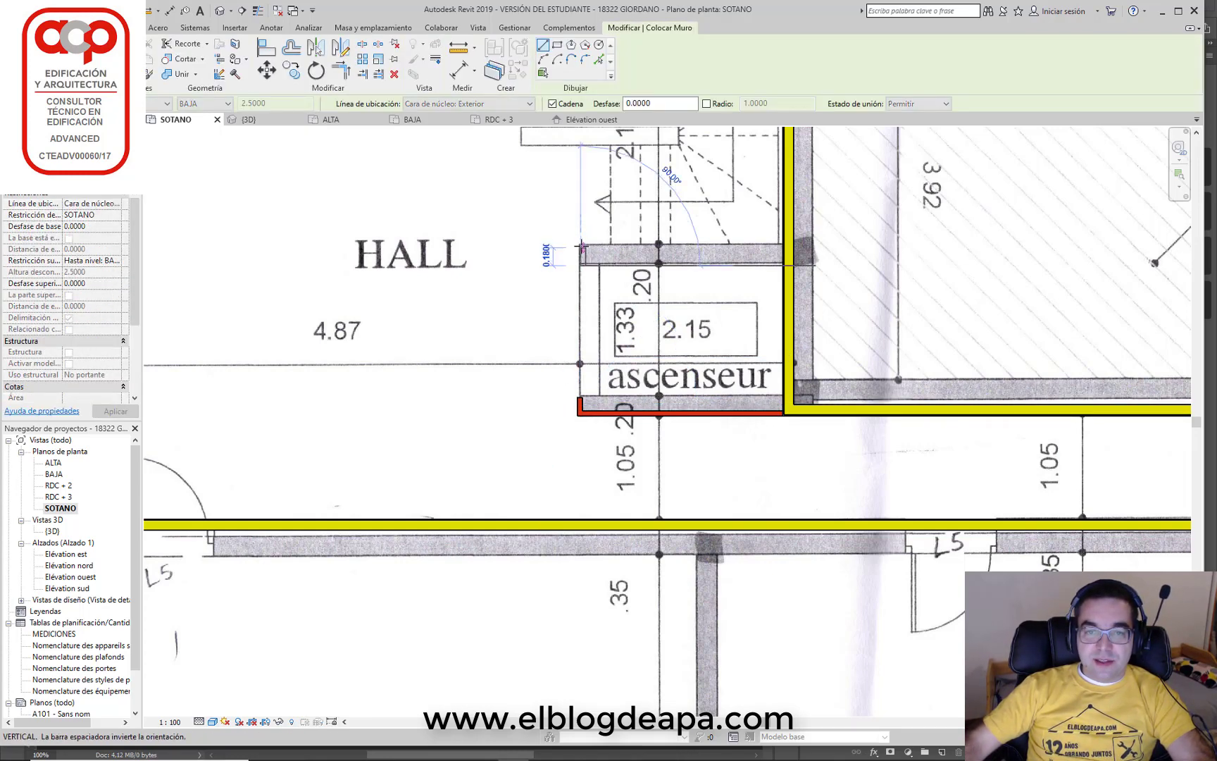
click(582, 247)
click(782, 246)
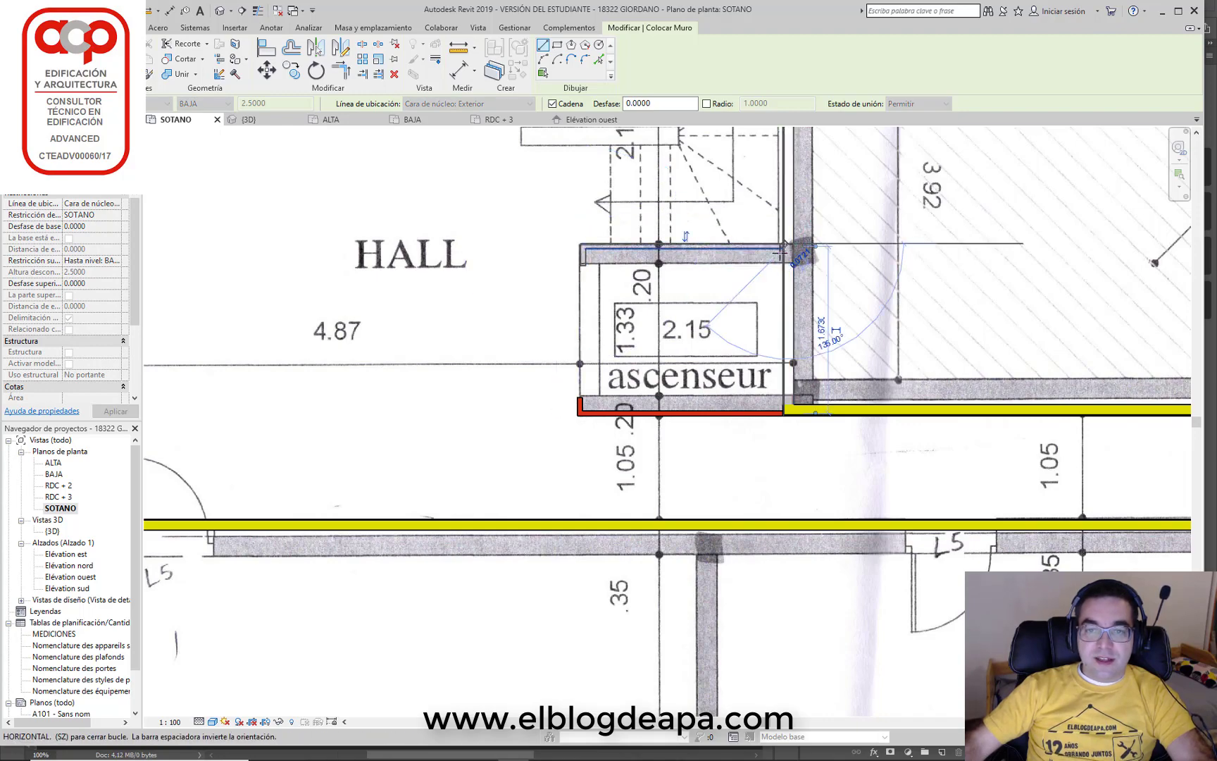
key(Escape)
scroll(790, 314, down, 3)
key(Escape)
middle_drag(799, 318, 655, 466)
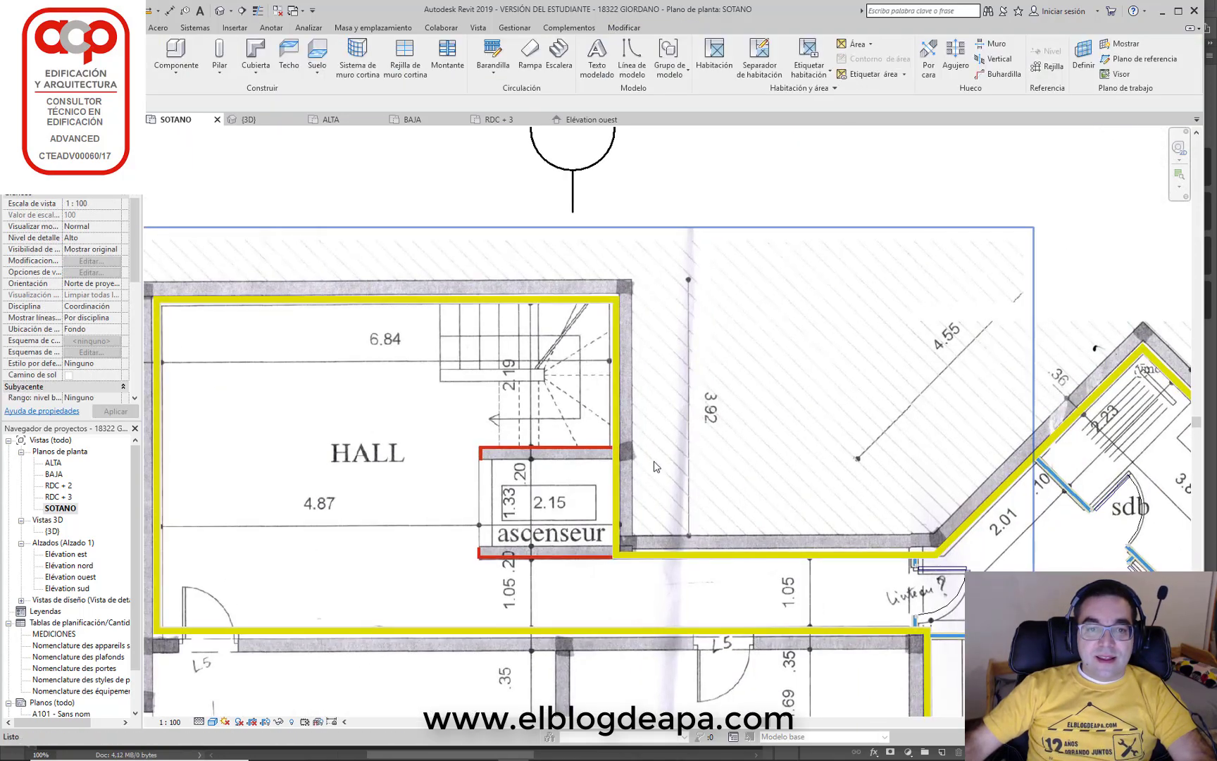
scroll(655, 467, down, 2)
mouse_move(881, 599)
middle_down()
mouse_move(634, 423)
mouse_move(710, 432)
middle_up()
scroll(634, 423, down, 1)
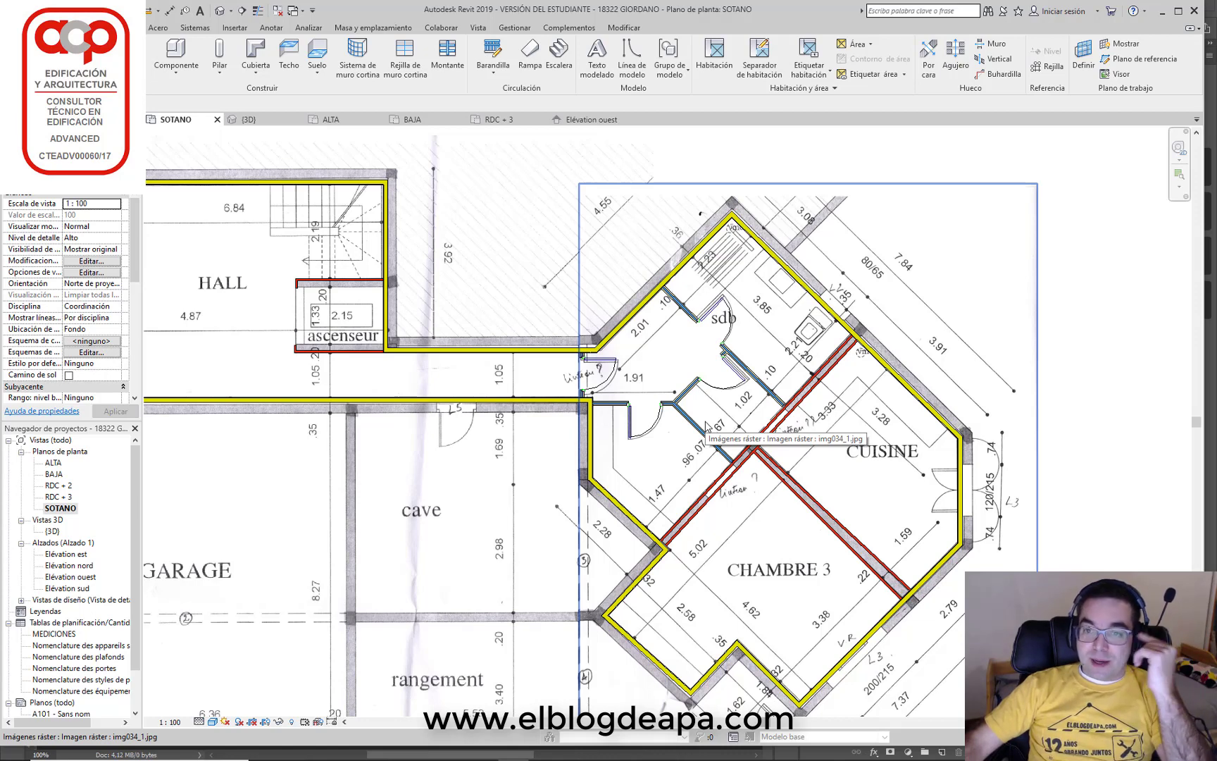
scroll(803, 346, up, 1)
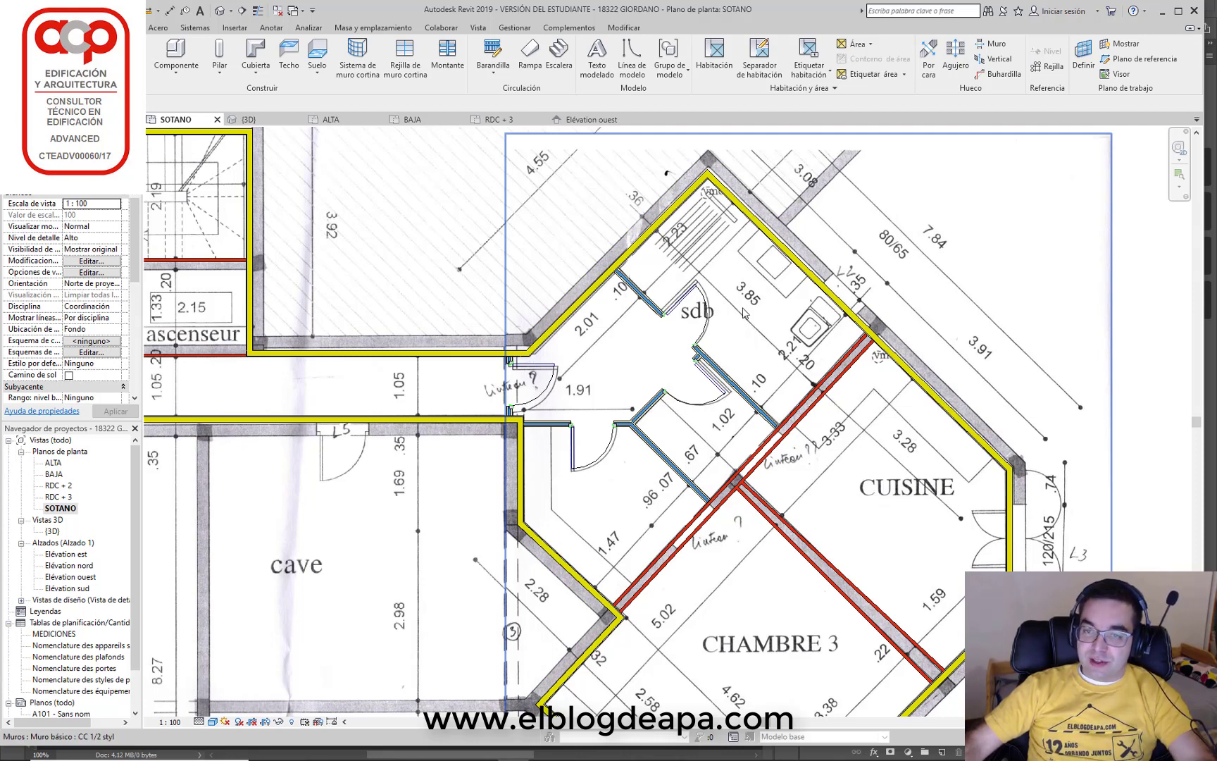
middle_drag(759, 298, 683, 389)
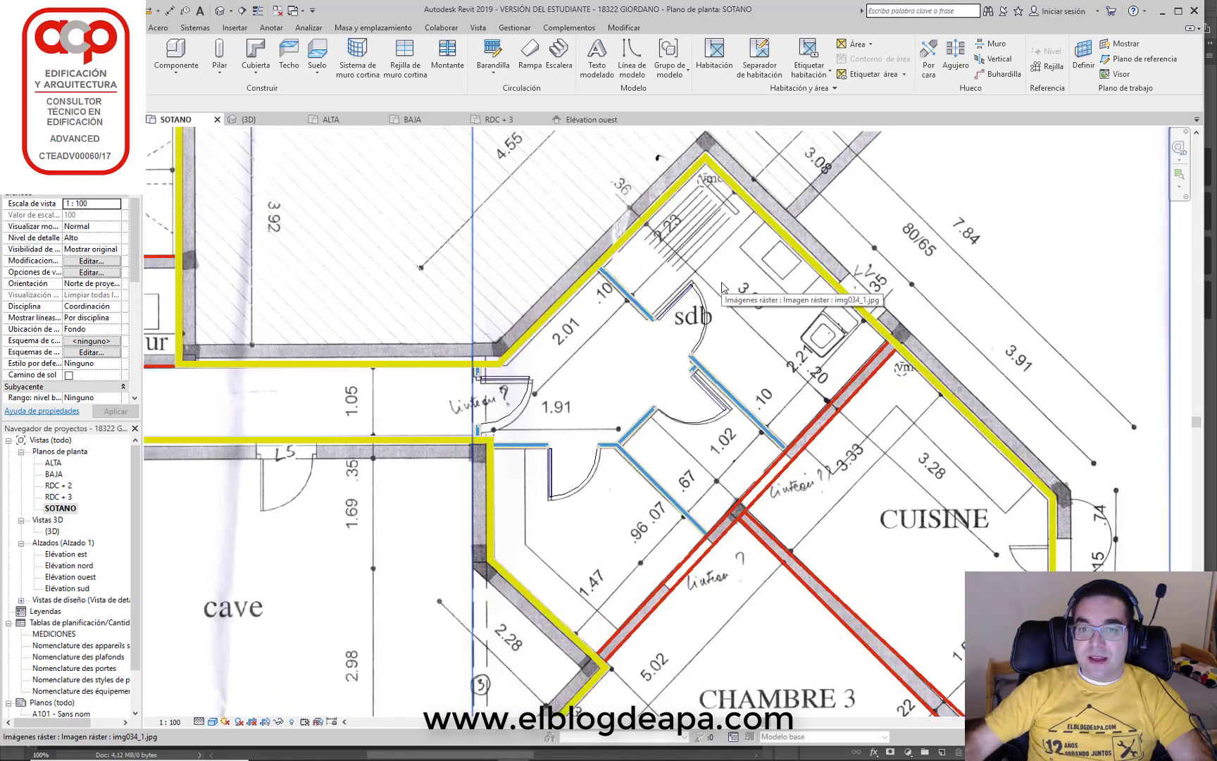
scroll(689, 386, up, 2)
key(Escape)
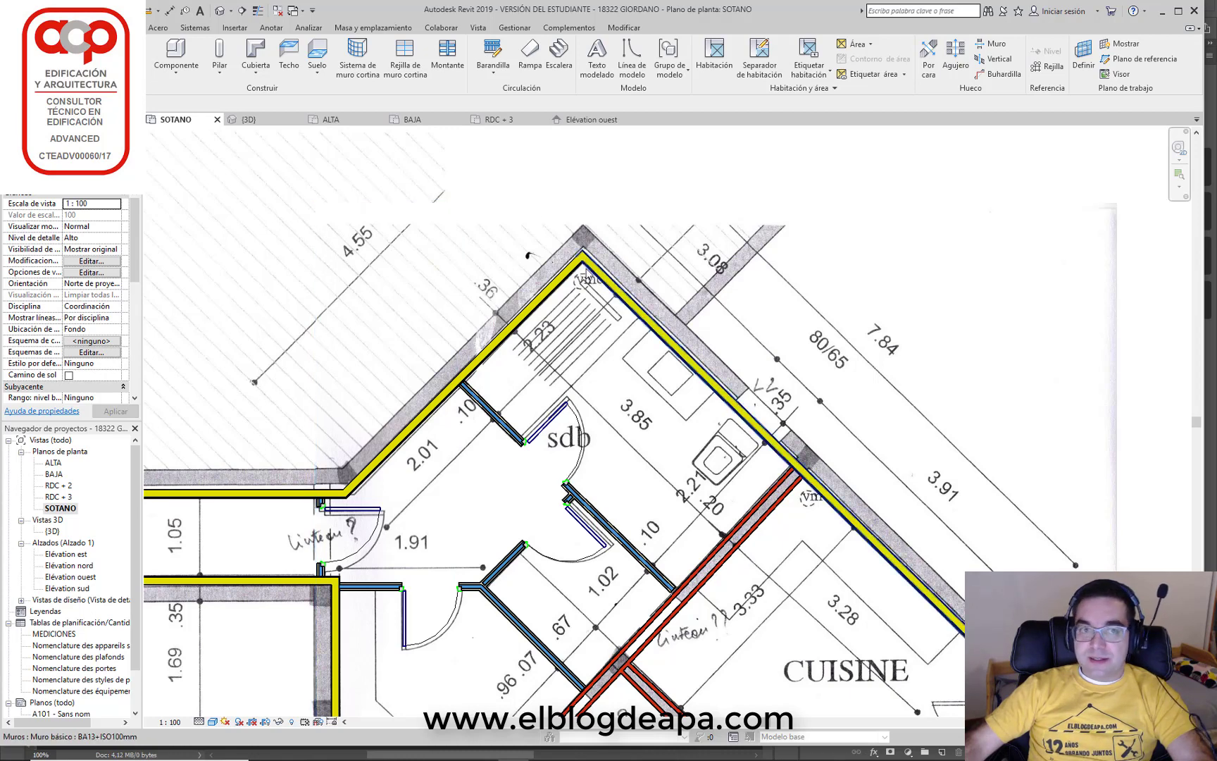
Split the outer diagonal wall where it meets the sdb wall
click(500, 350)
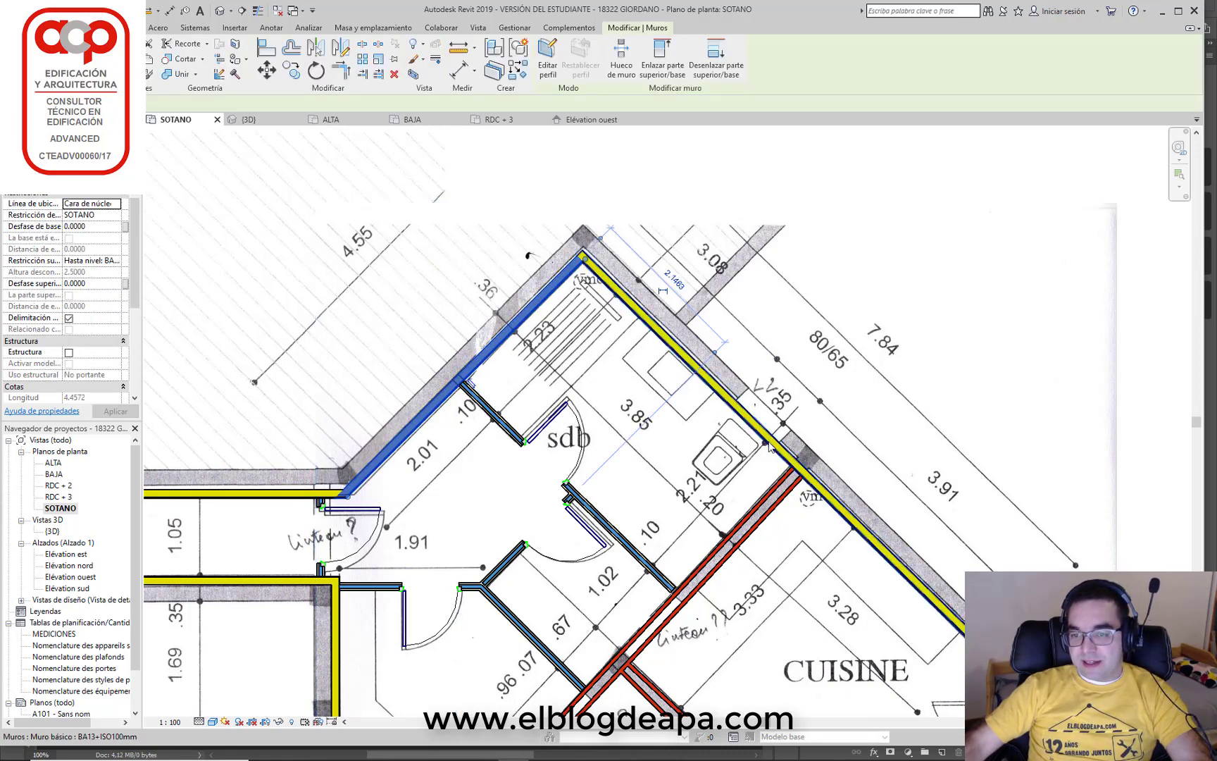
key(Escape)
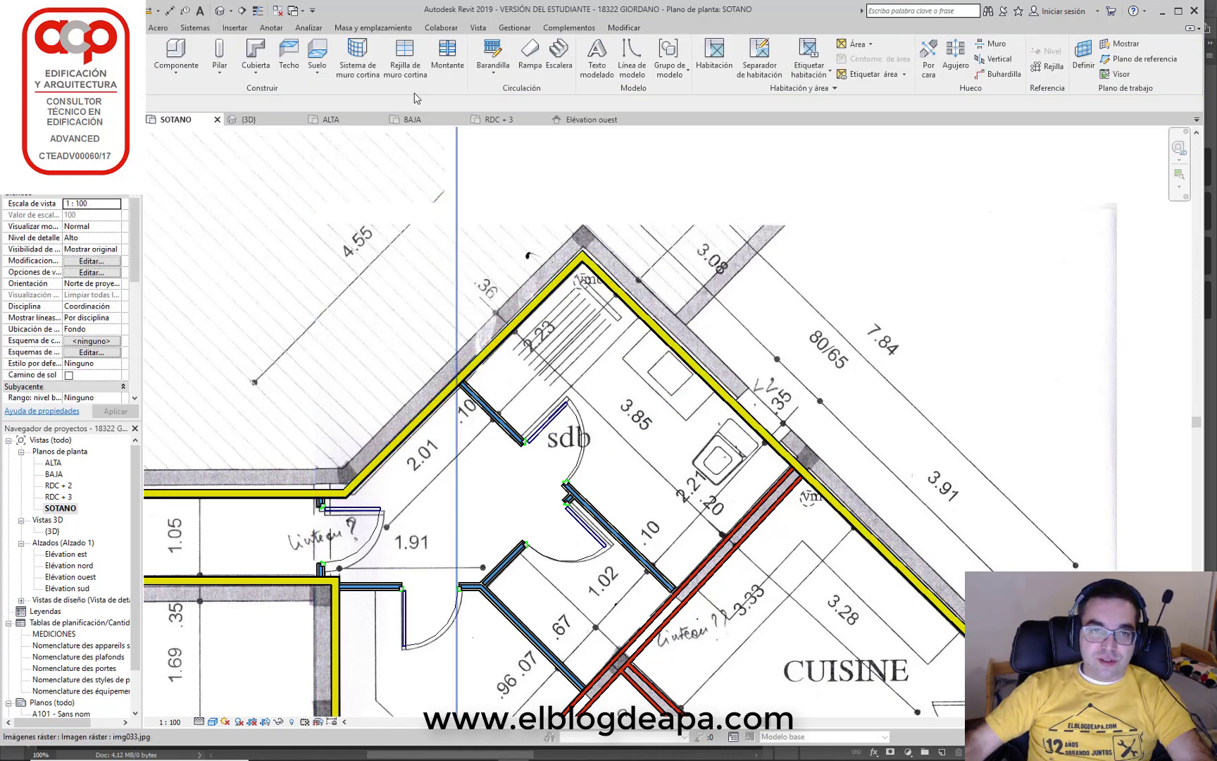
click(629, 27)
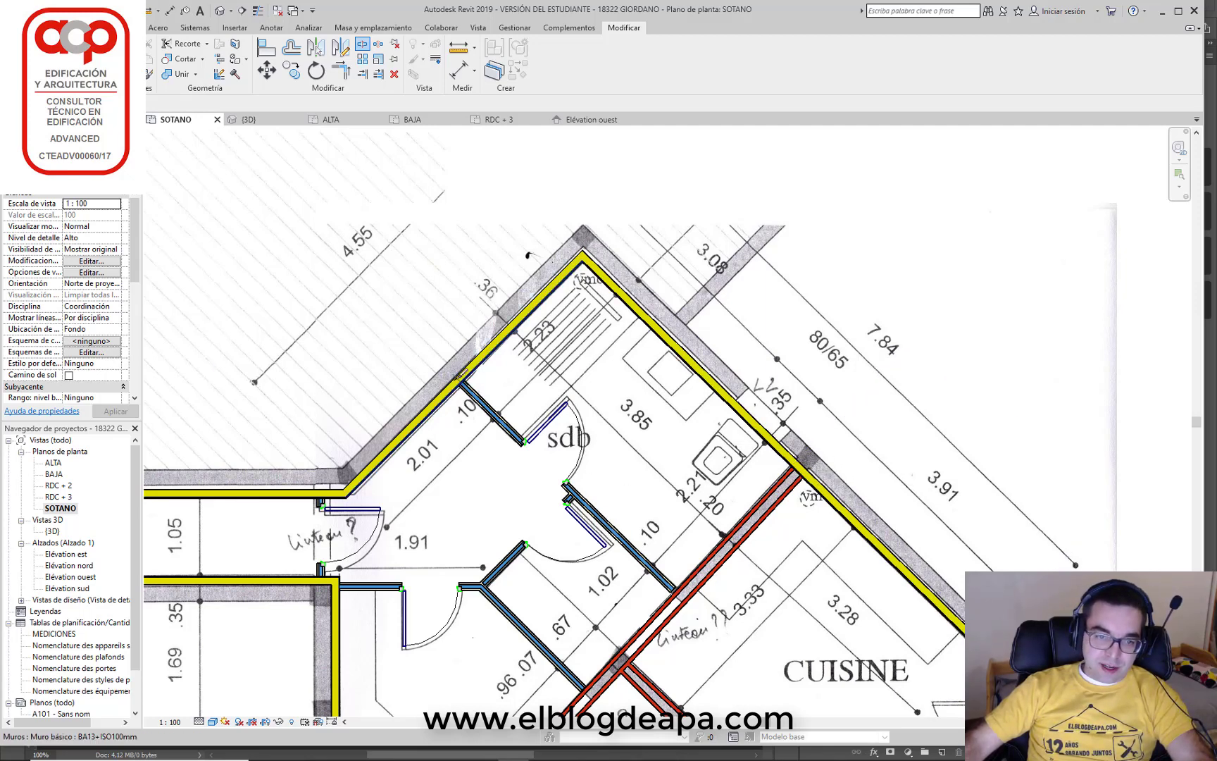
key(Escape)
click(528, 326)
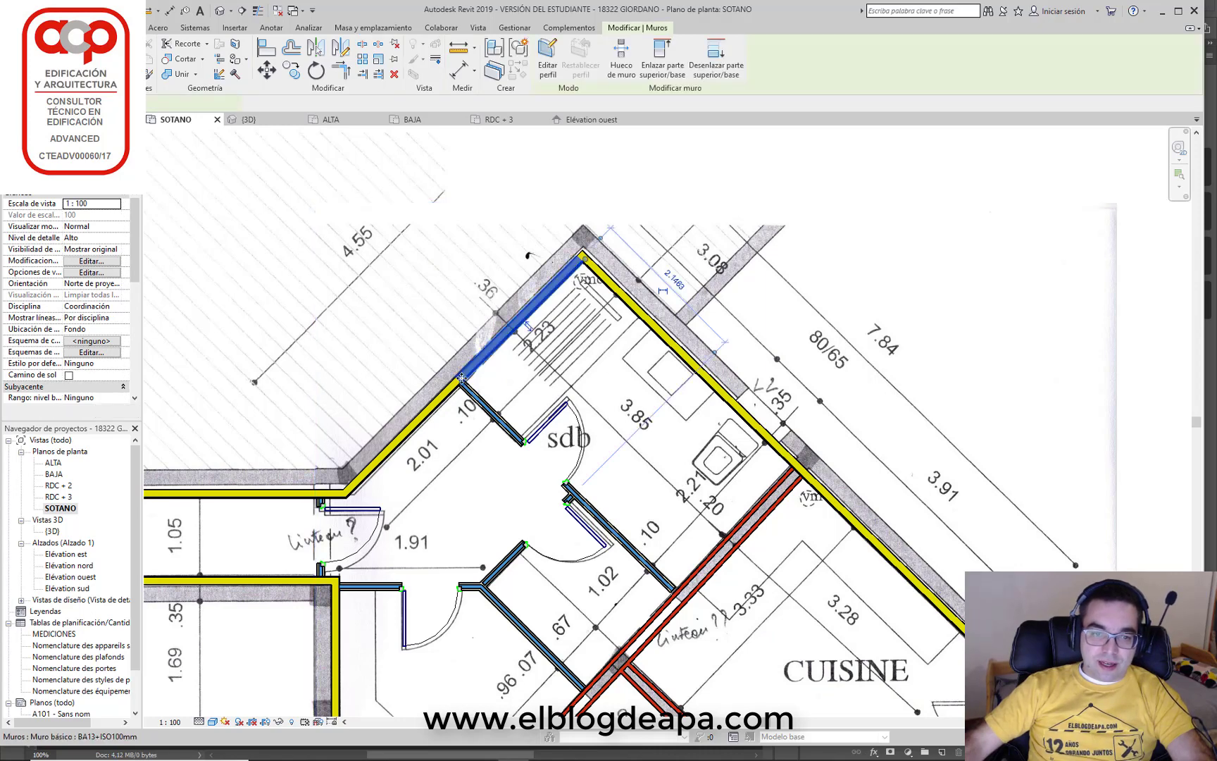
key(Escape)
click(687, 361)
key(Escape)
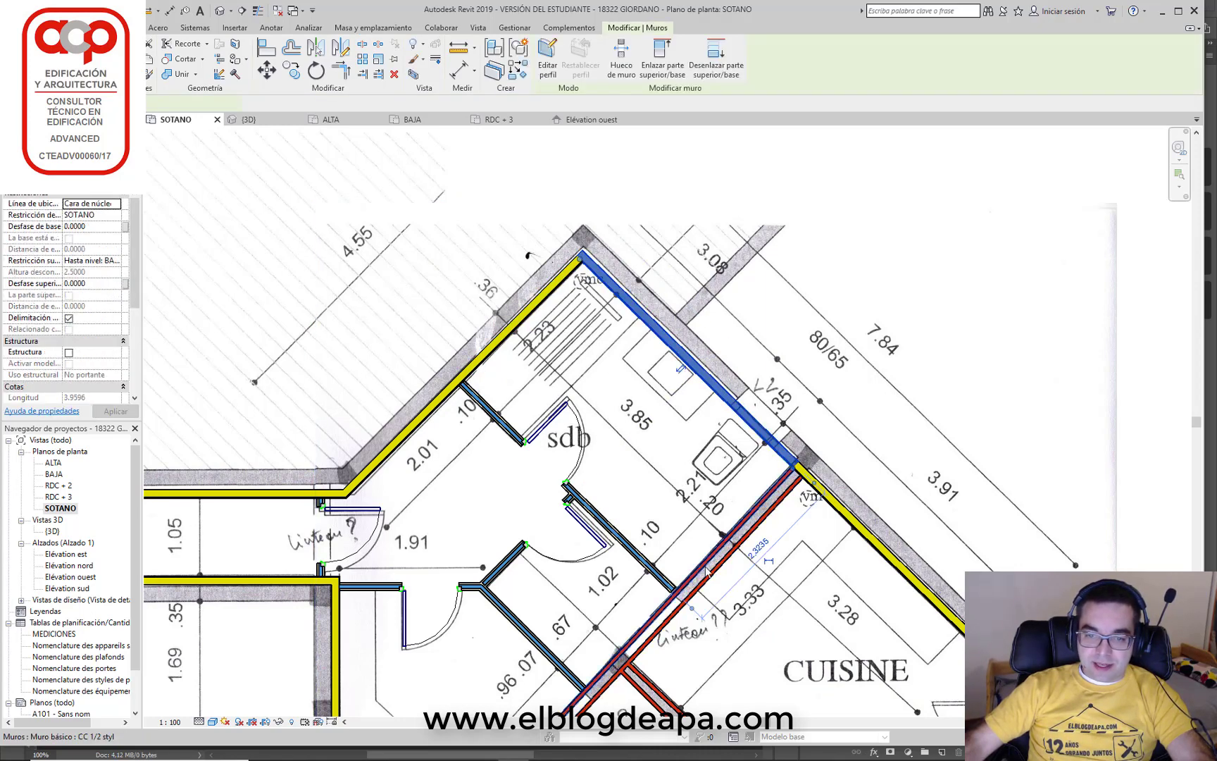
Split the red wall at both sdb junctions using SL
key(s)
key(l)
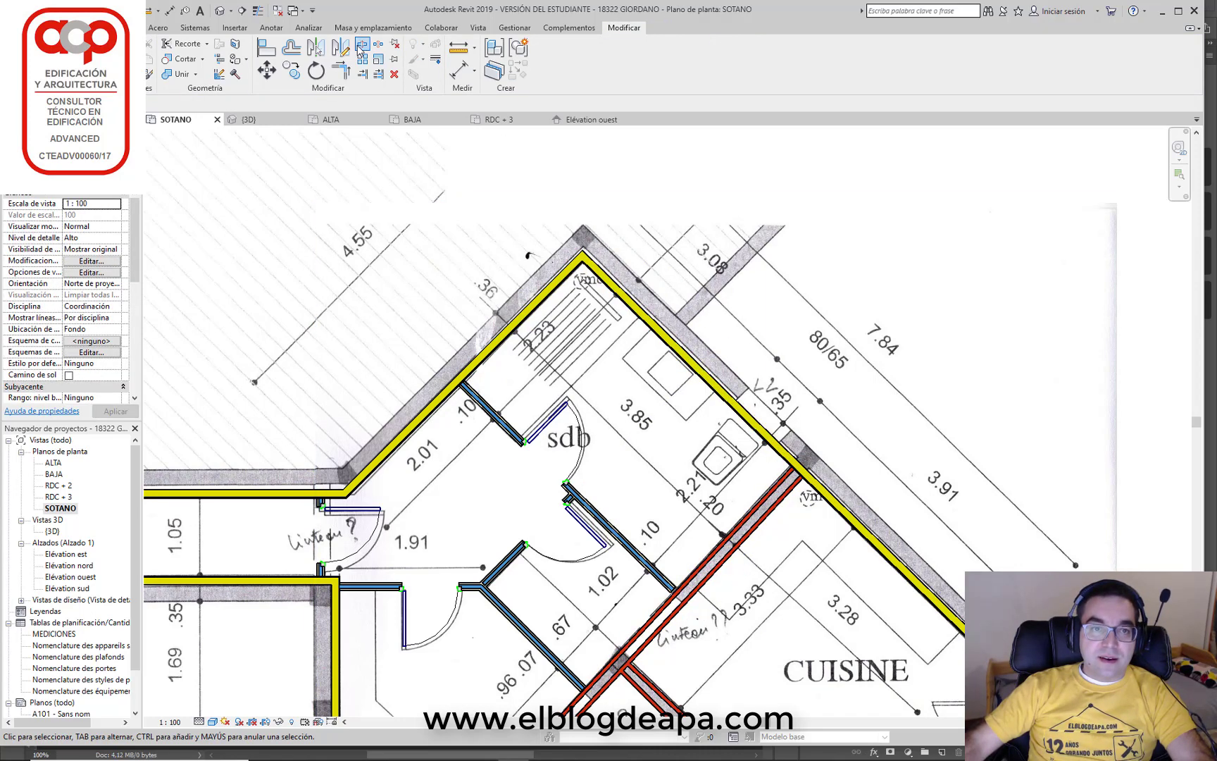
click(677, 593)
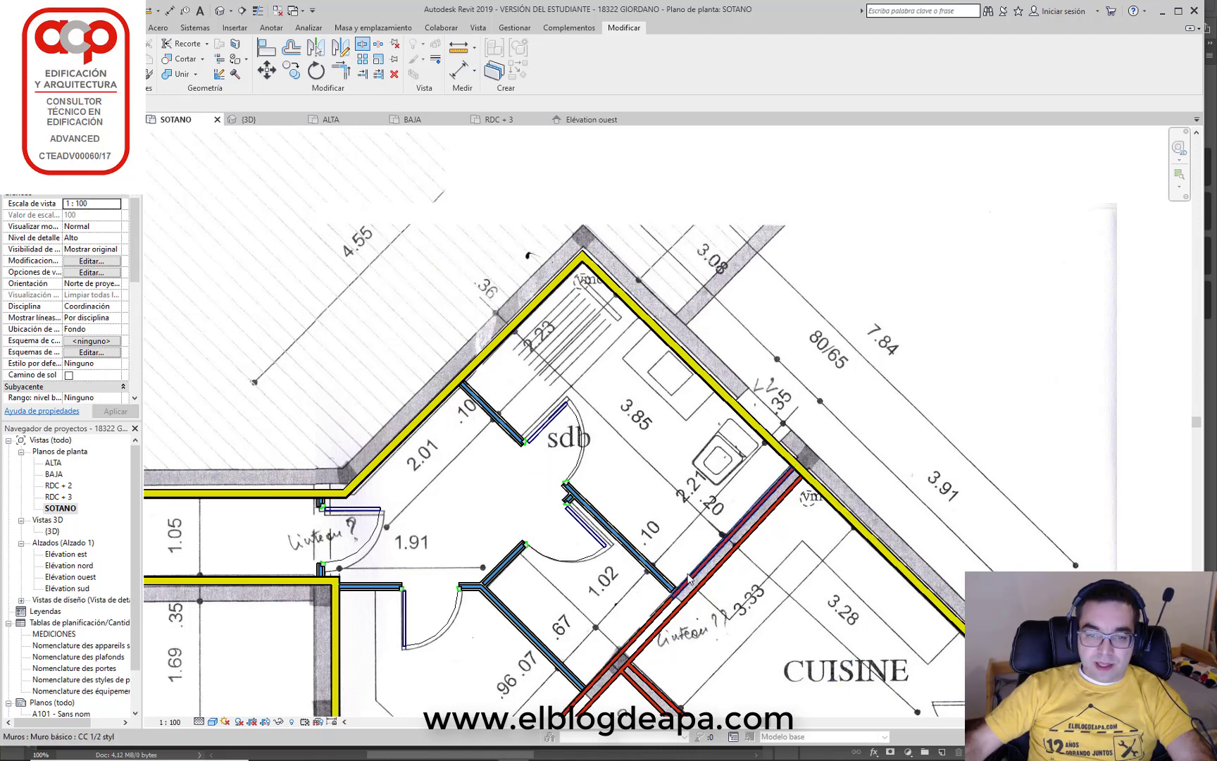
key(Escape)
click(686, 568)
Select the sdb's outer walls, ending on the upper-left sdb wall
ctrl+click(766, 443)
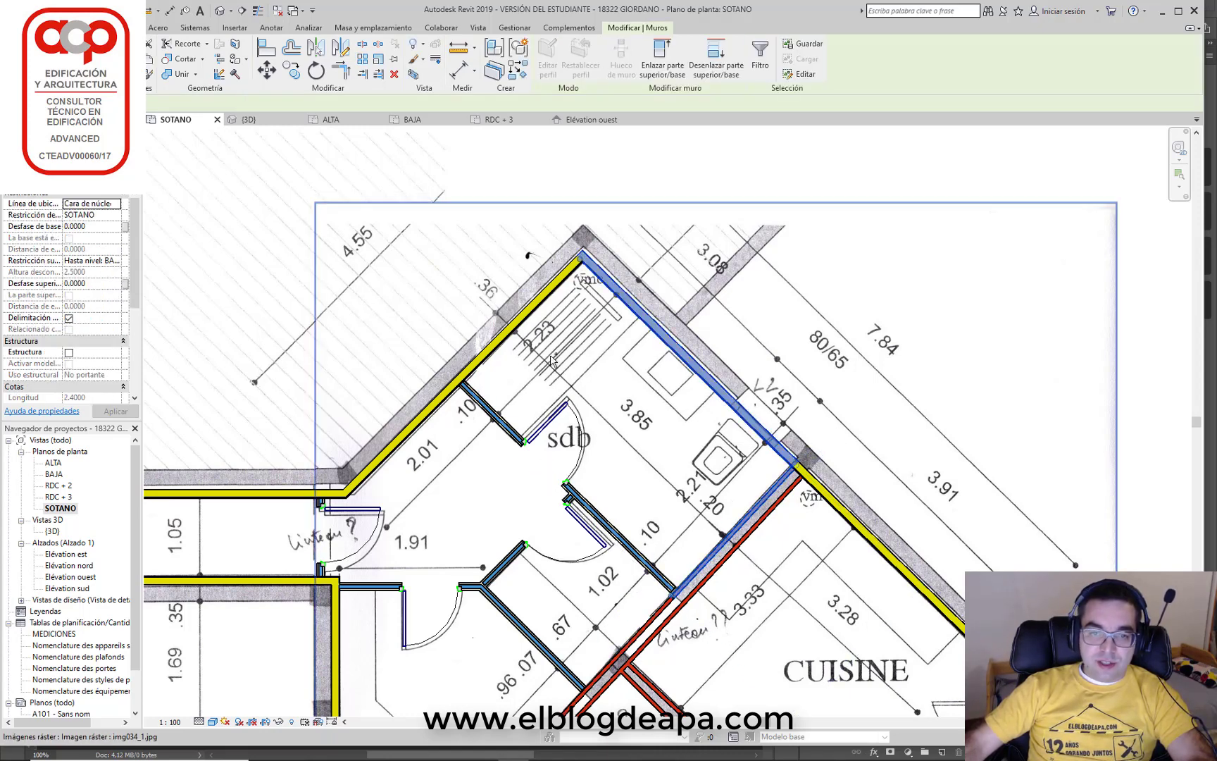
ctrl+click(493, 347)
ctrl+click(497, 421)
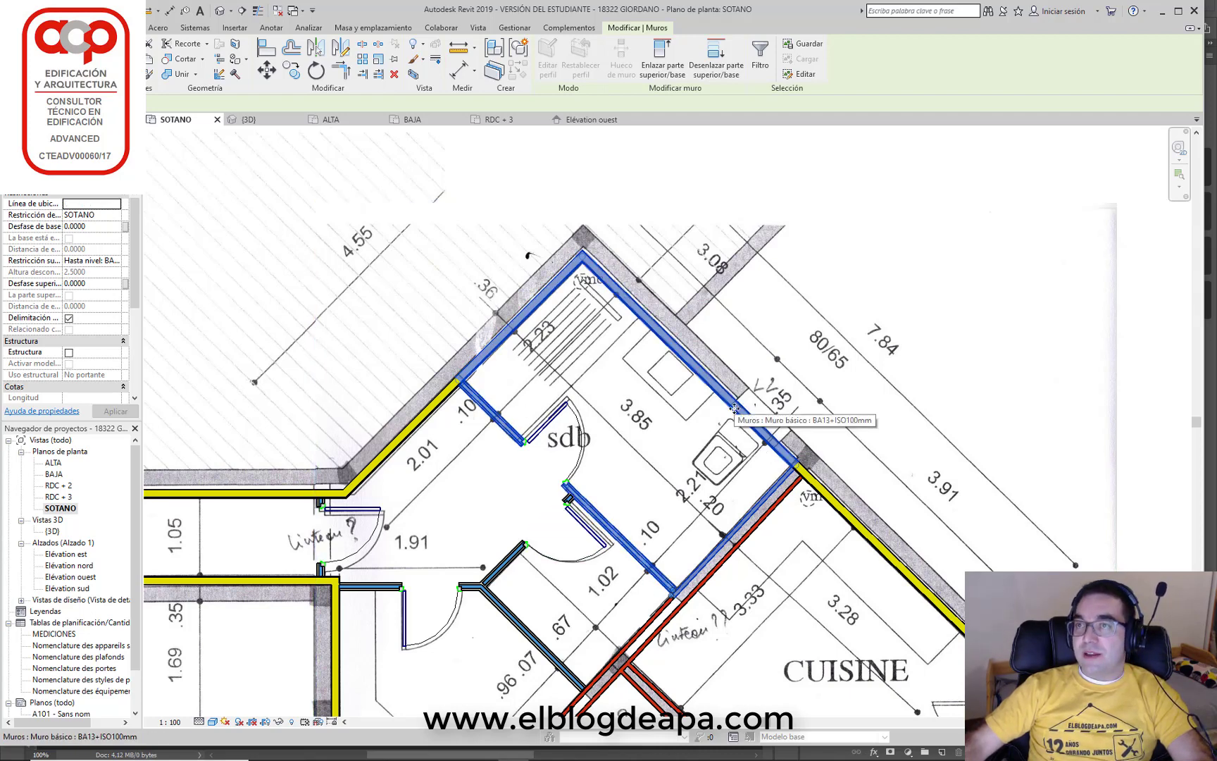
click(443, 343)
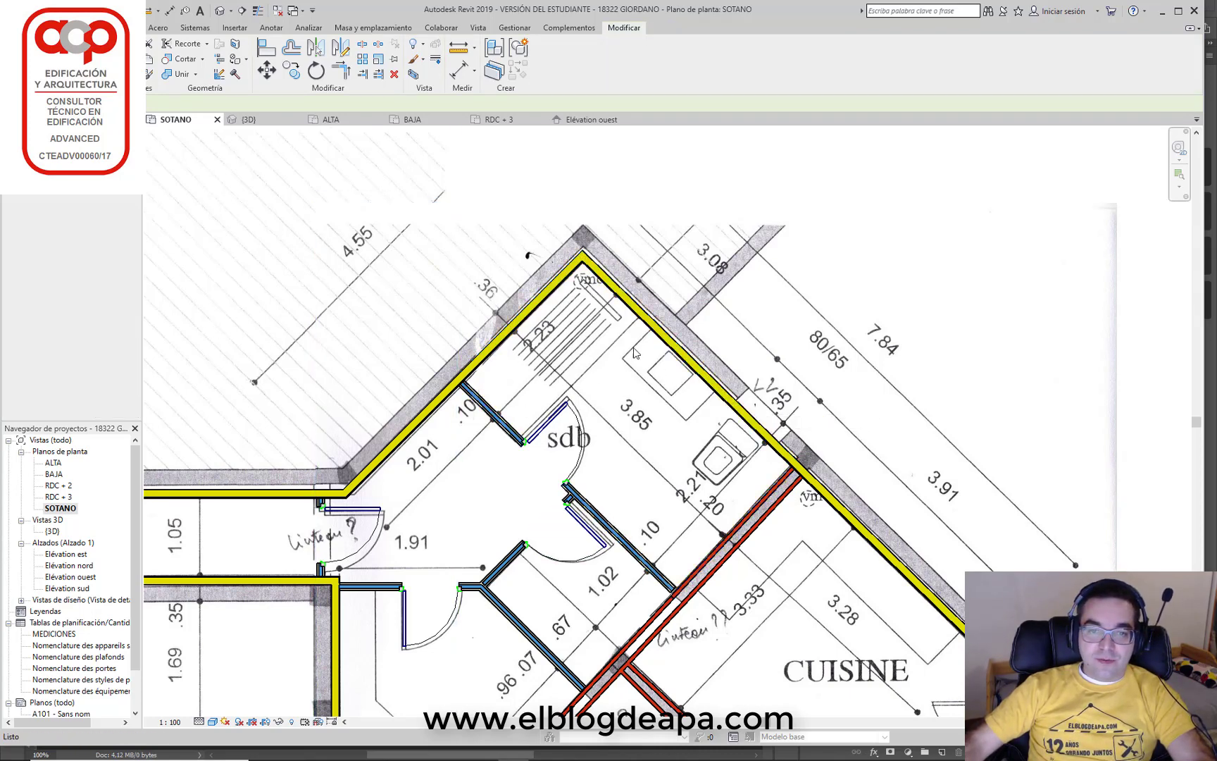
click(537, 315)
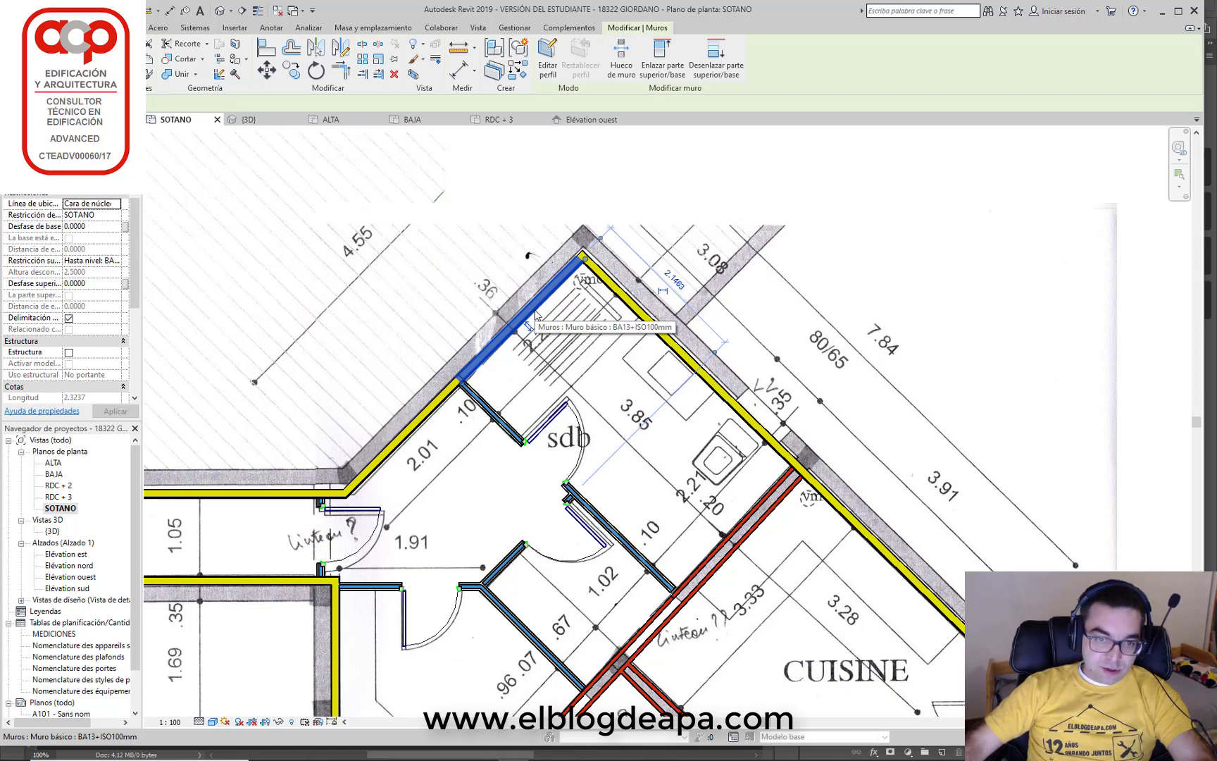
Enter HYDRO as the Comentarios value for the first selected sdb walls
scroll(95, 331, down, 3)
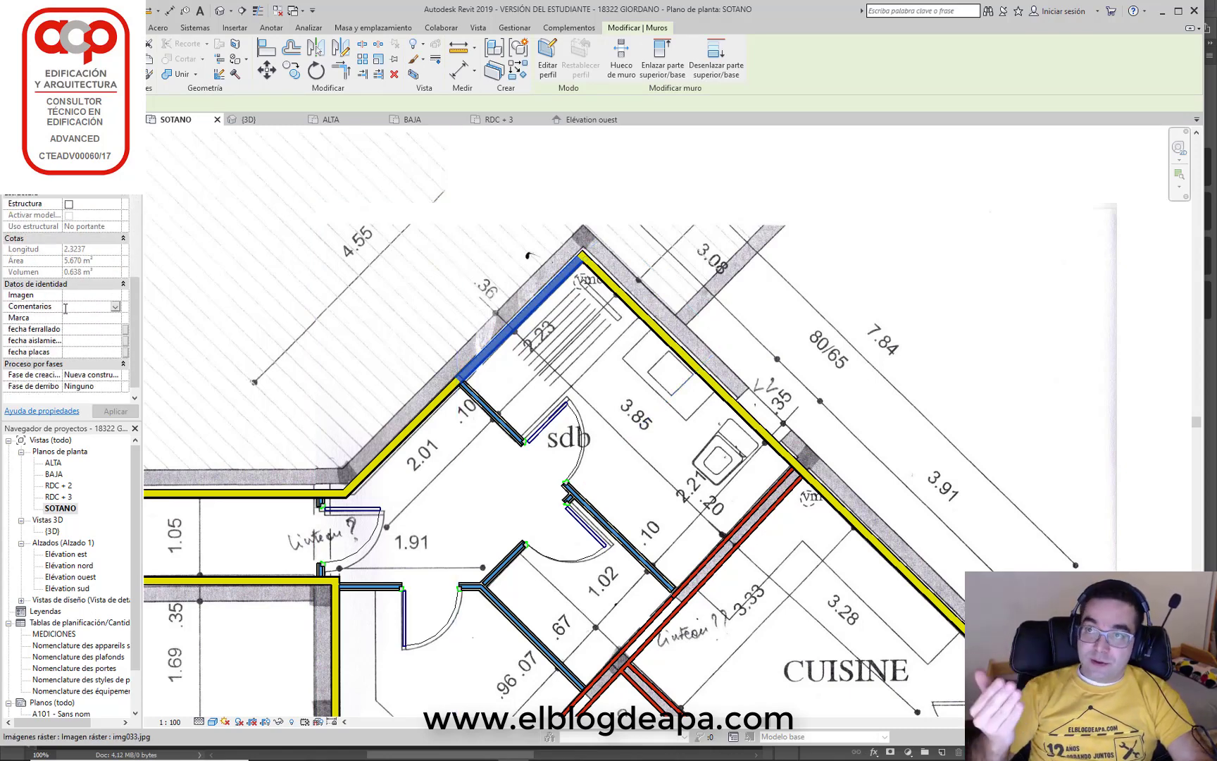
text(HYDREO)
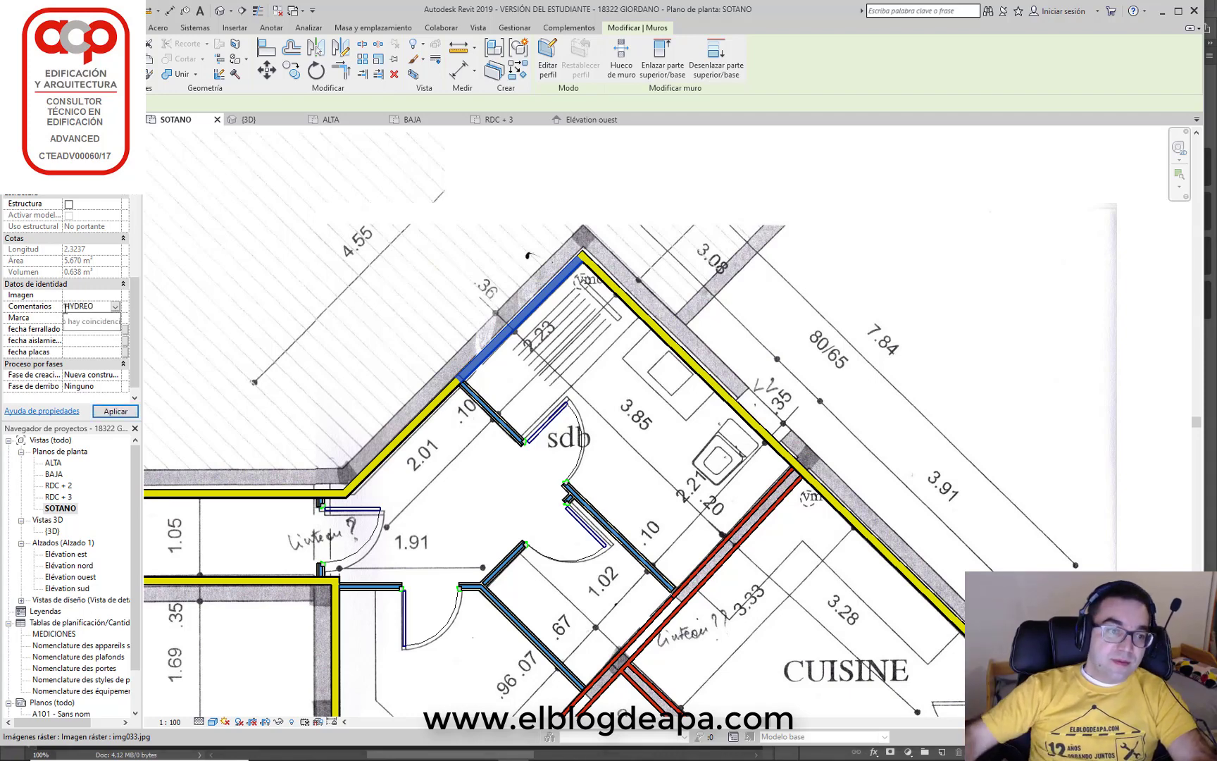
key(BackSpace)
key(BackSpace)
text(O)
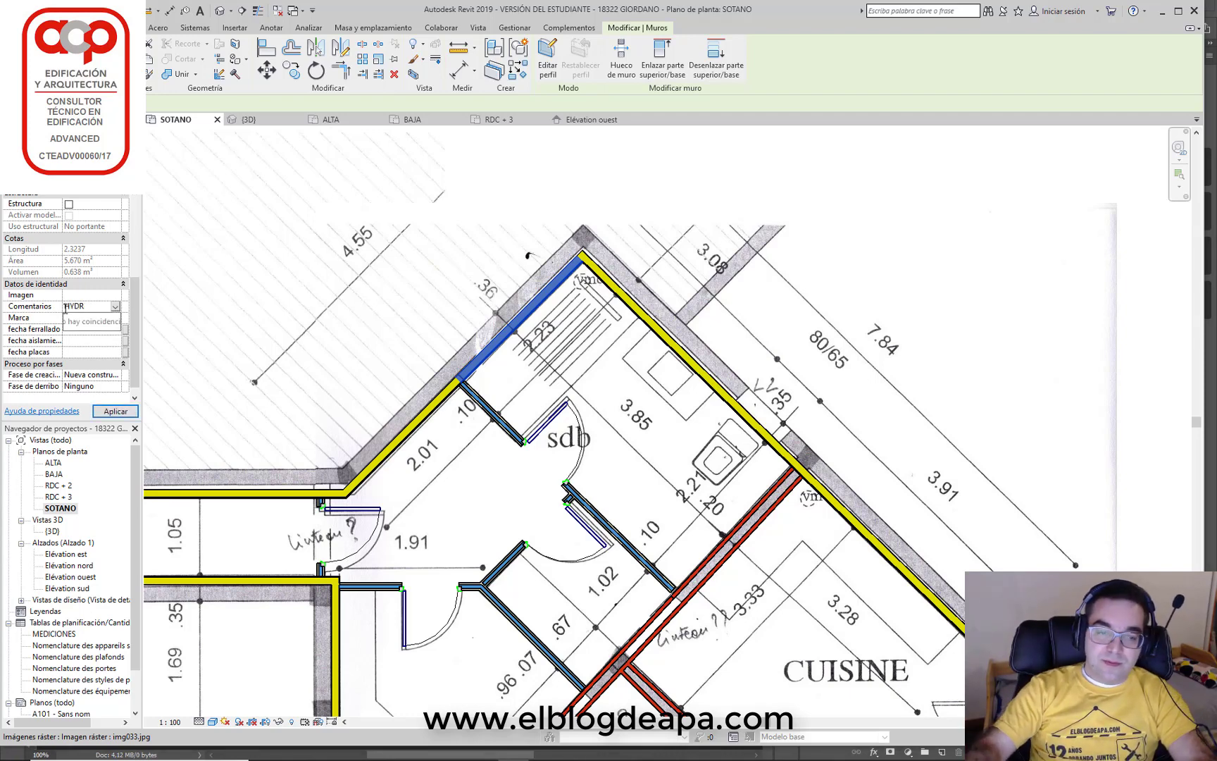
key(Return)
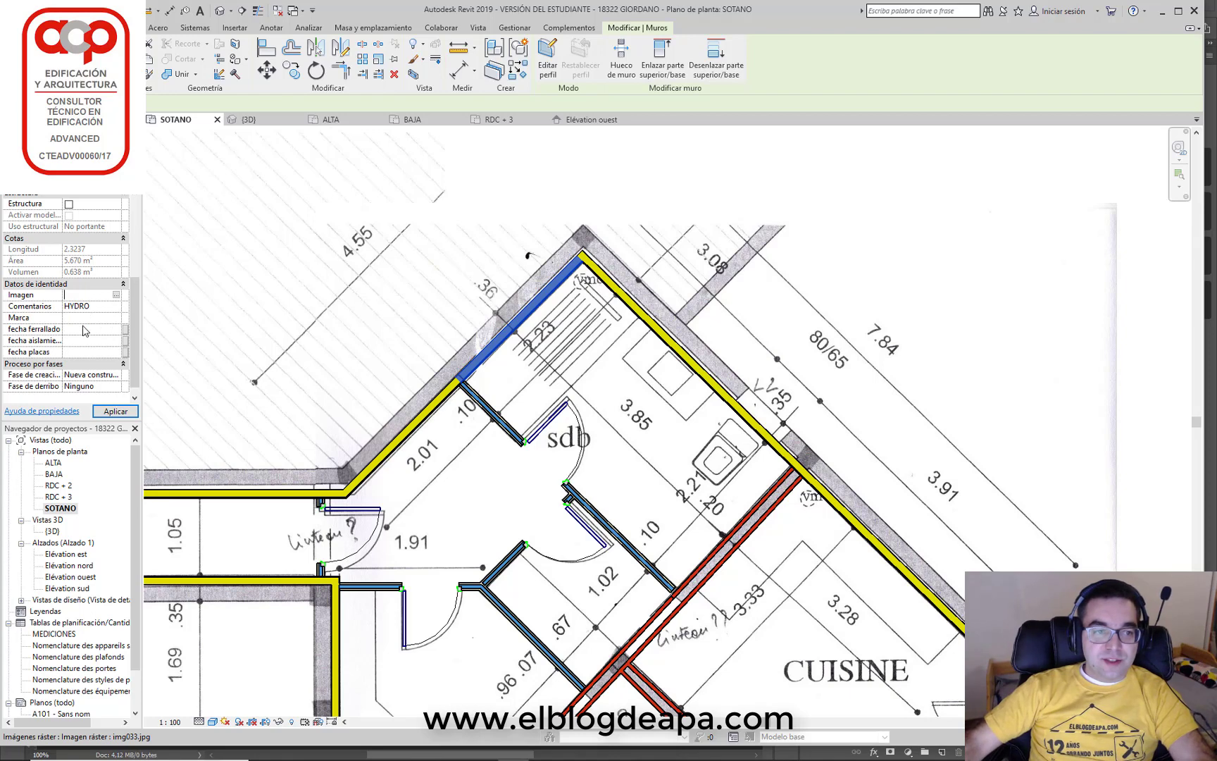
click(115, 411)
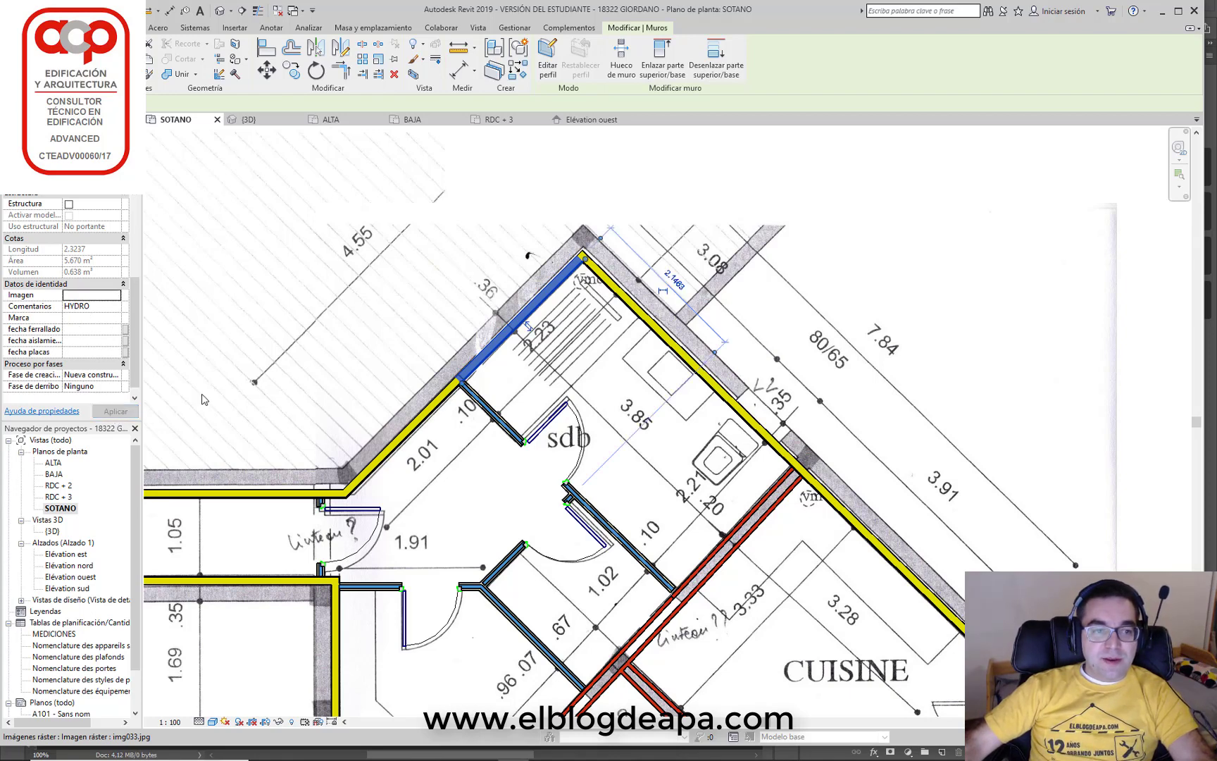
key(Escape)
Give the remaining three sdb walls the HYDRO comment too
click(613, 286)
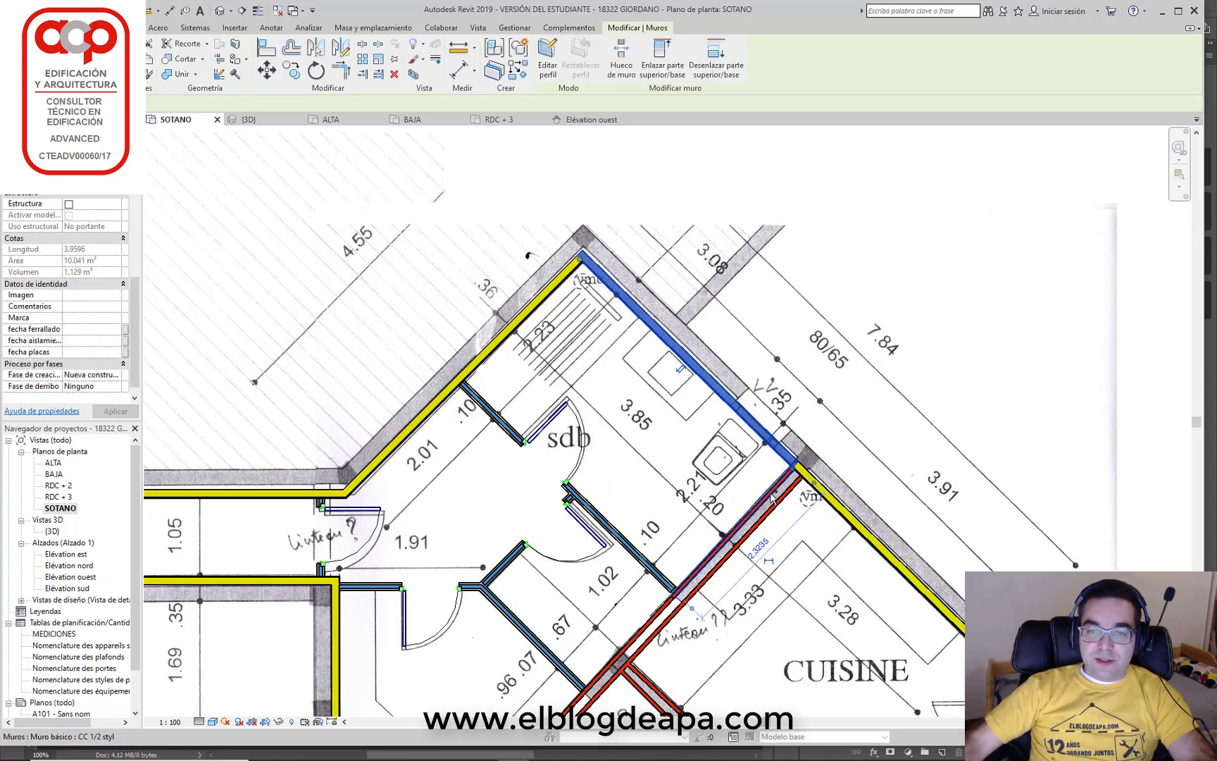
ctrl+click(494, 416)
ctrl+click(592, 504)
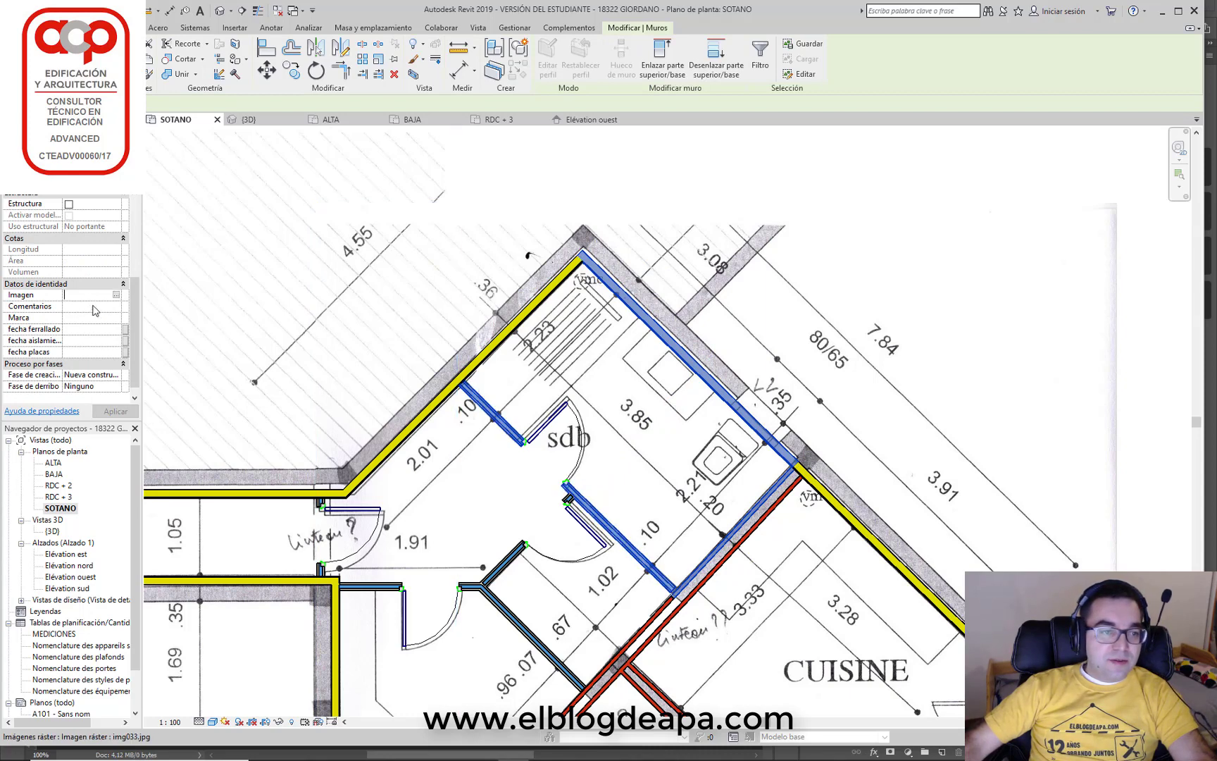
text(HYDRO)
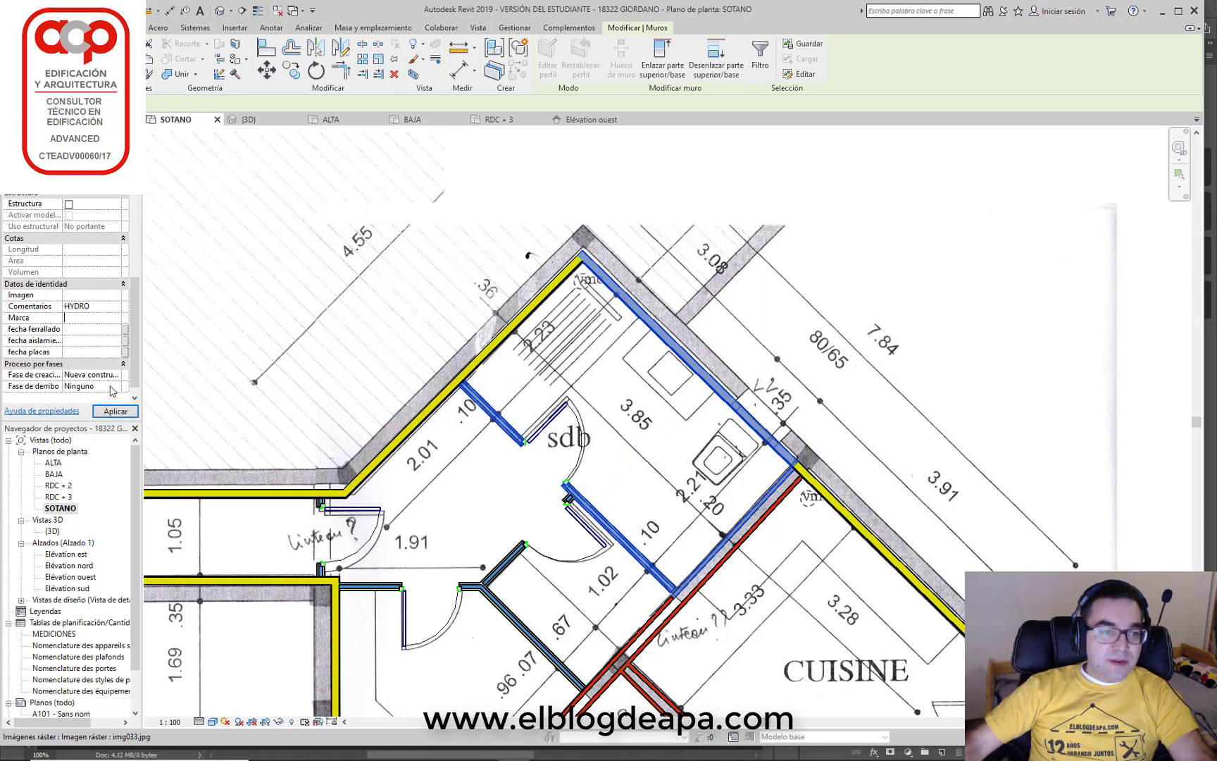
click(116, 411)
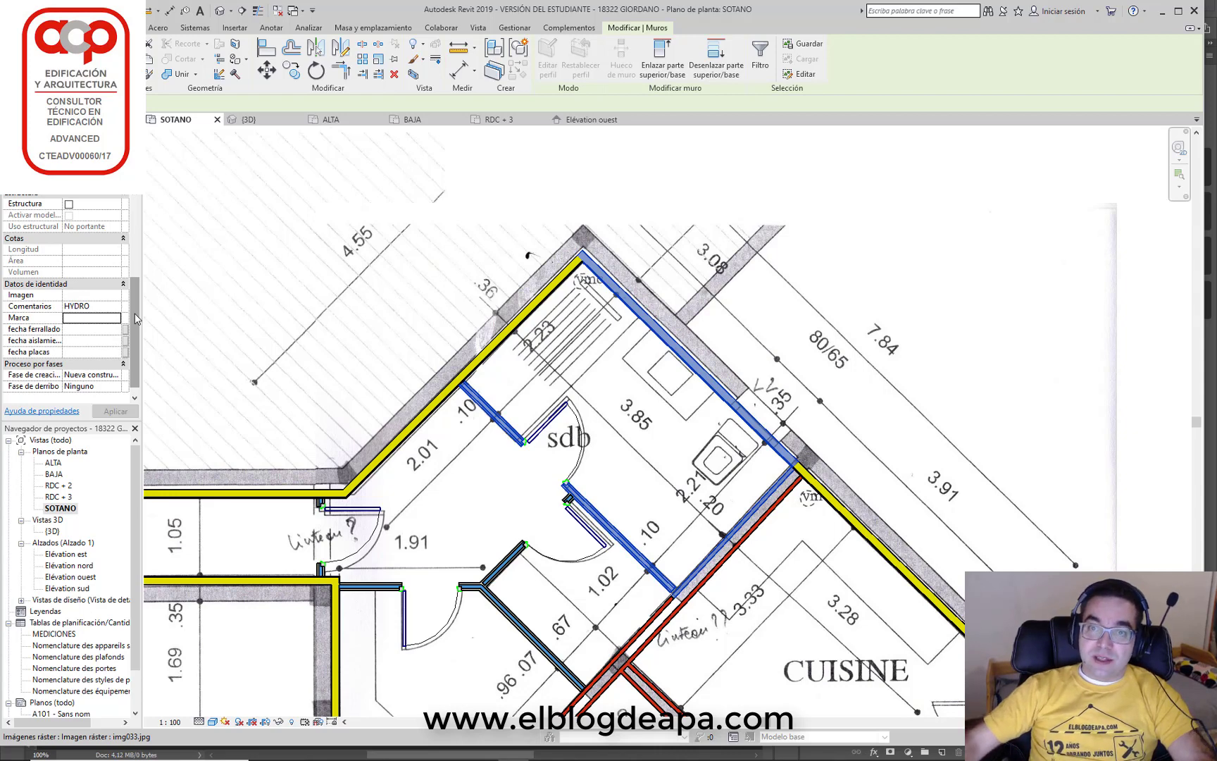
key(Escape)
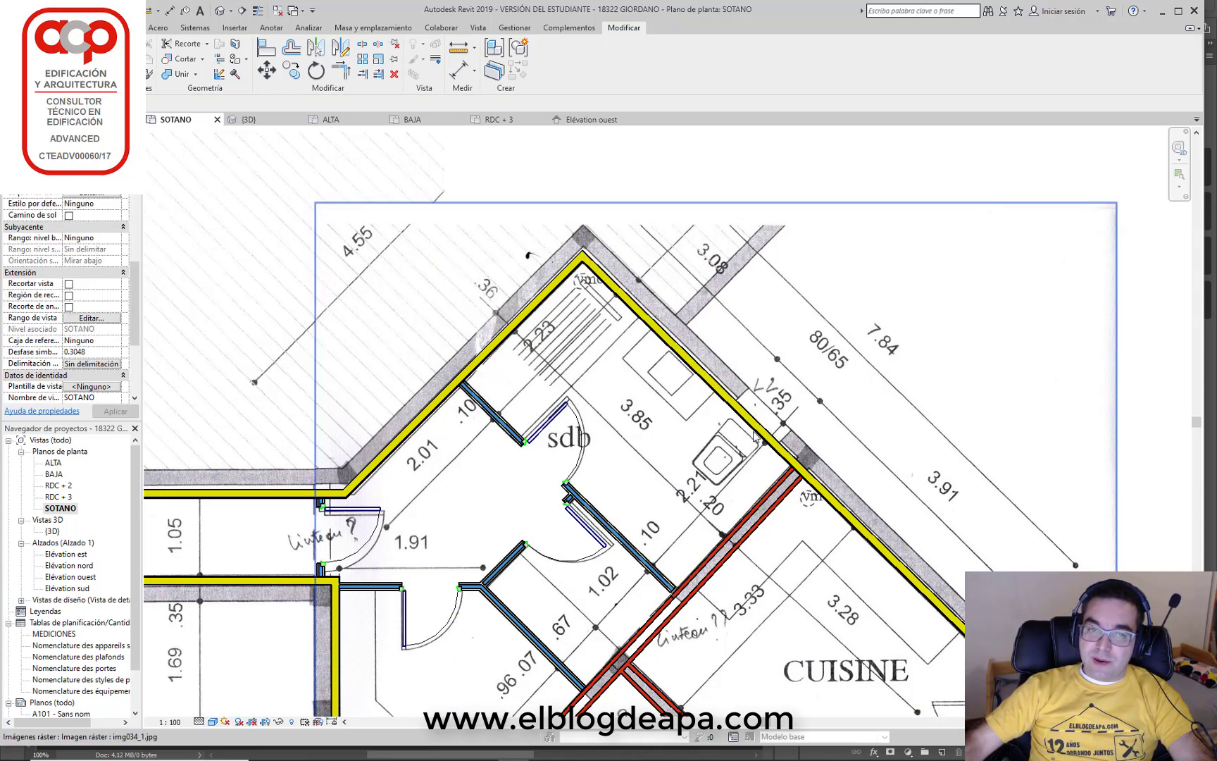
Place a toilet component against the sdb bathroom's outer wall
click(81, 27)
click(170, 51)
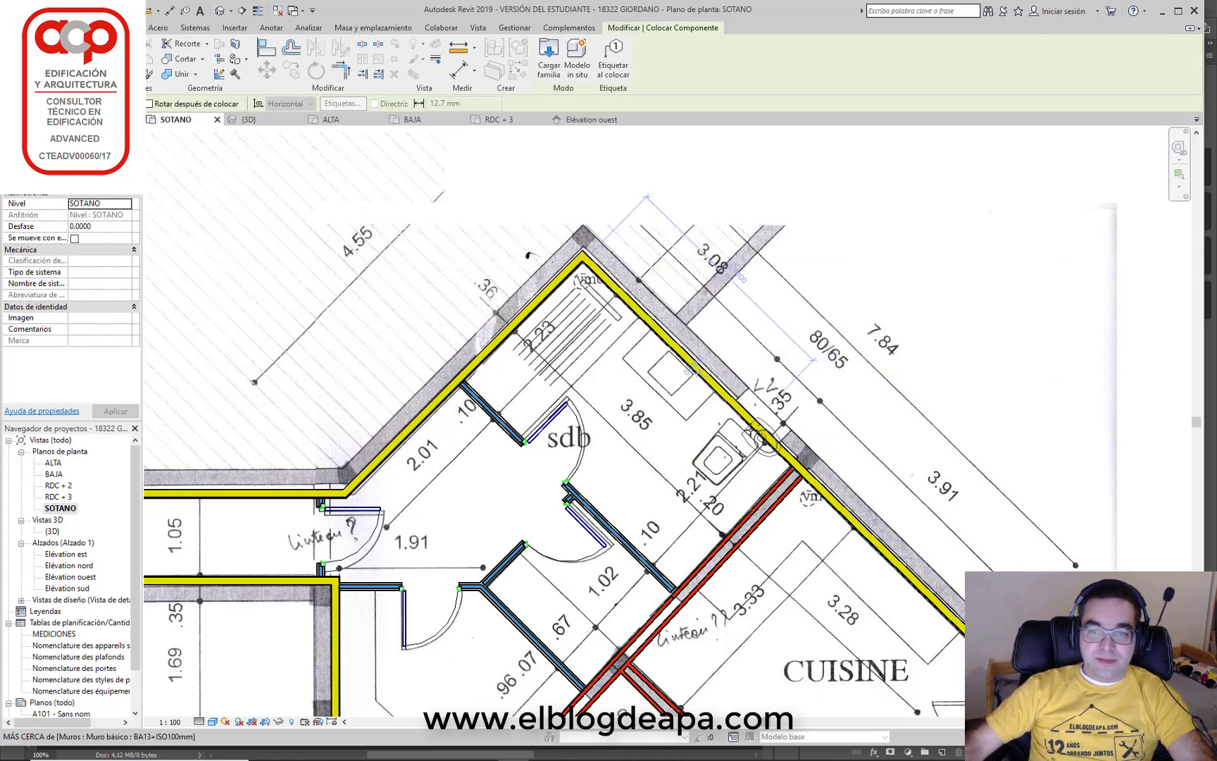
click(751, 424)
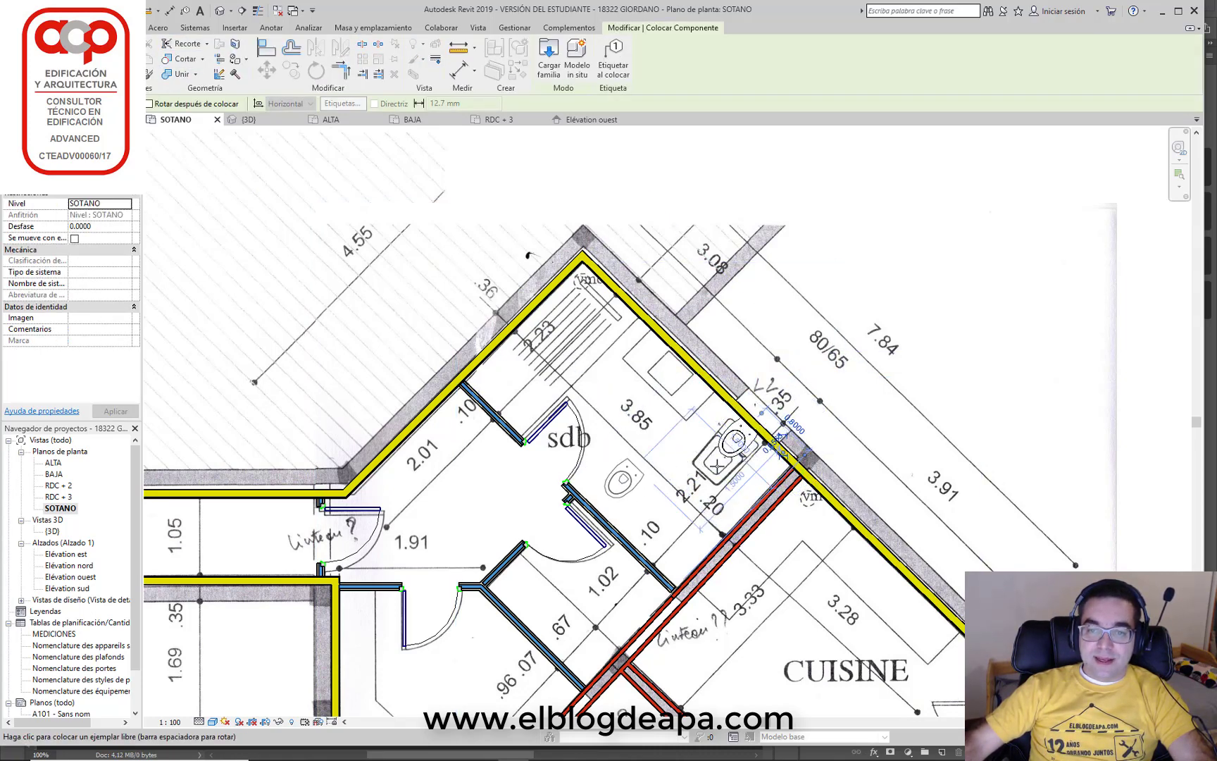
key(Escape)
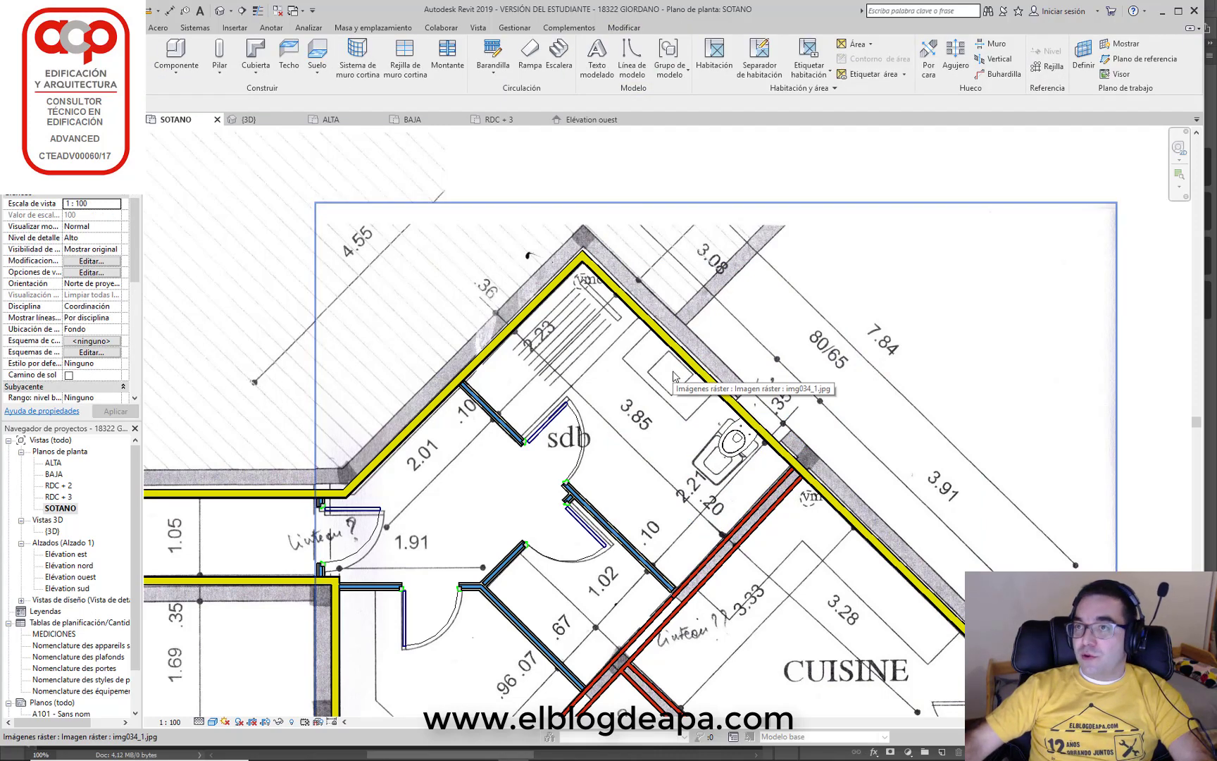
scroll(674, 378, down, 1)
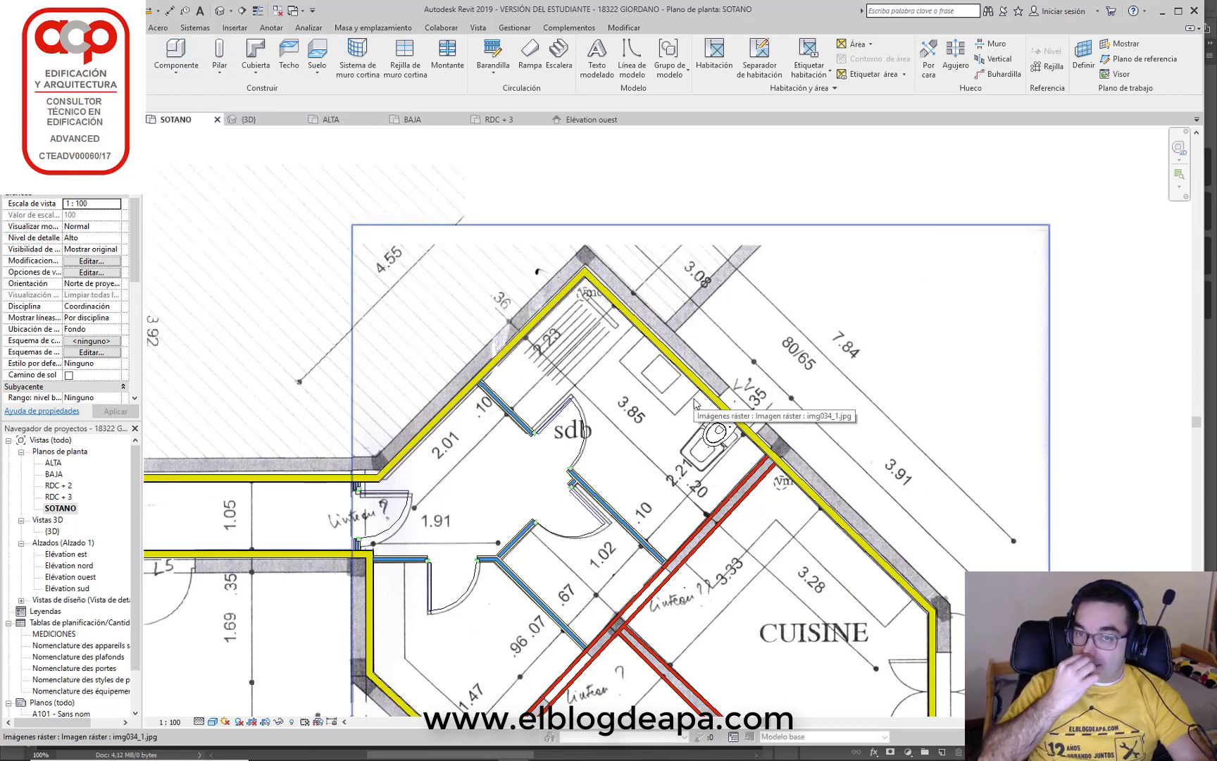
scroll(655, 525, down, 2)
mouse_move(657, 523)
middle_down()
mouse_move(692, 370)
mouse_move(763, 276)
mouse_move(539, 455)
middle_up()
scroll(539, 454, up, 1)
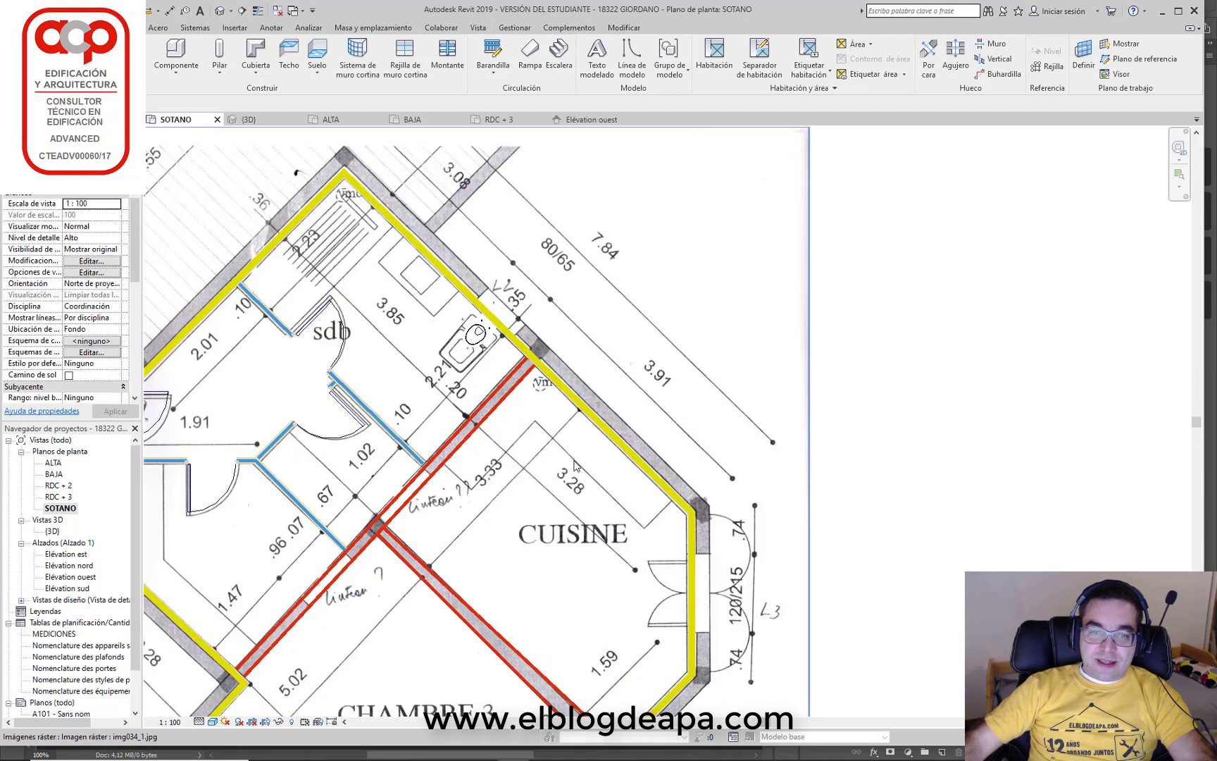
scroll(539, 454, up, 2)
Split the red wall near the CUISINE with Split Element
click(486, 339)
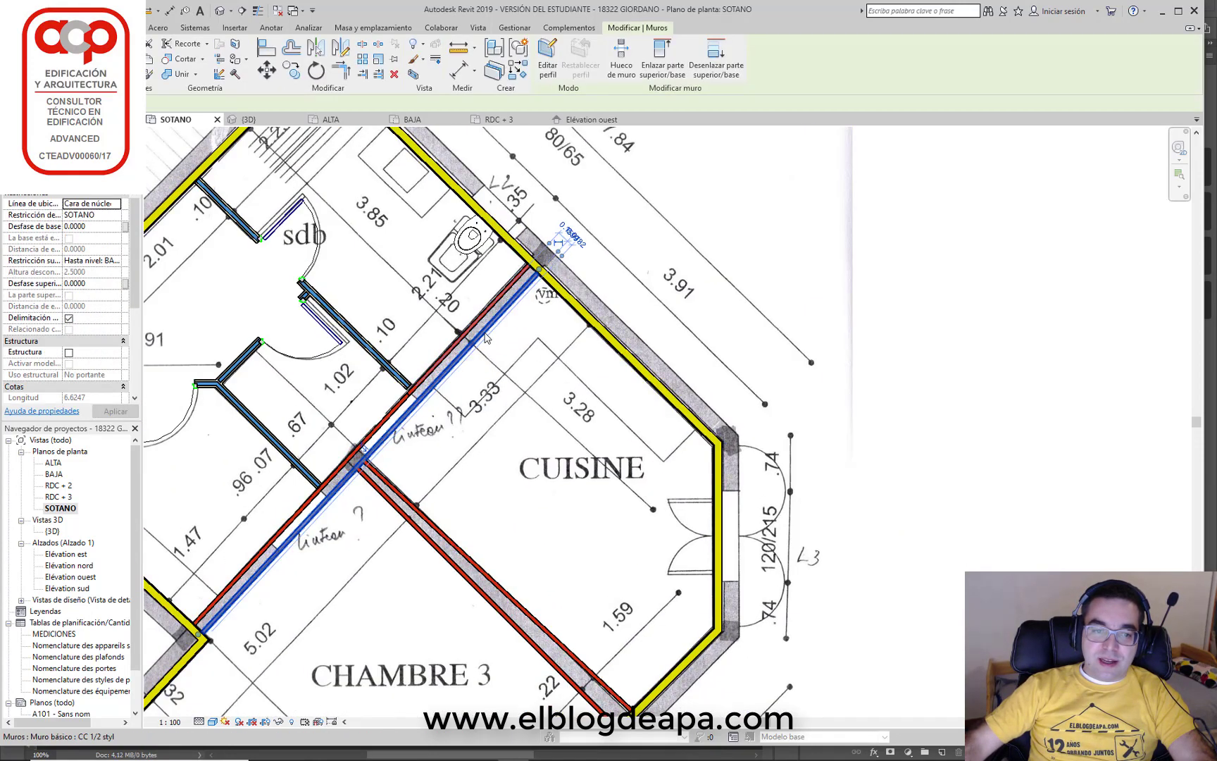
key(Escape)
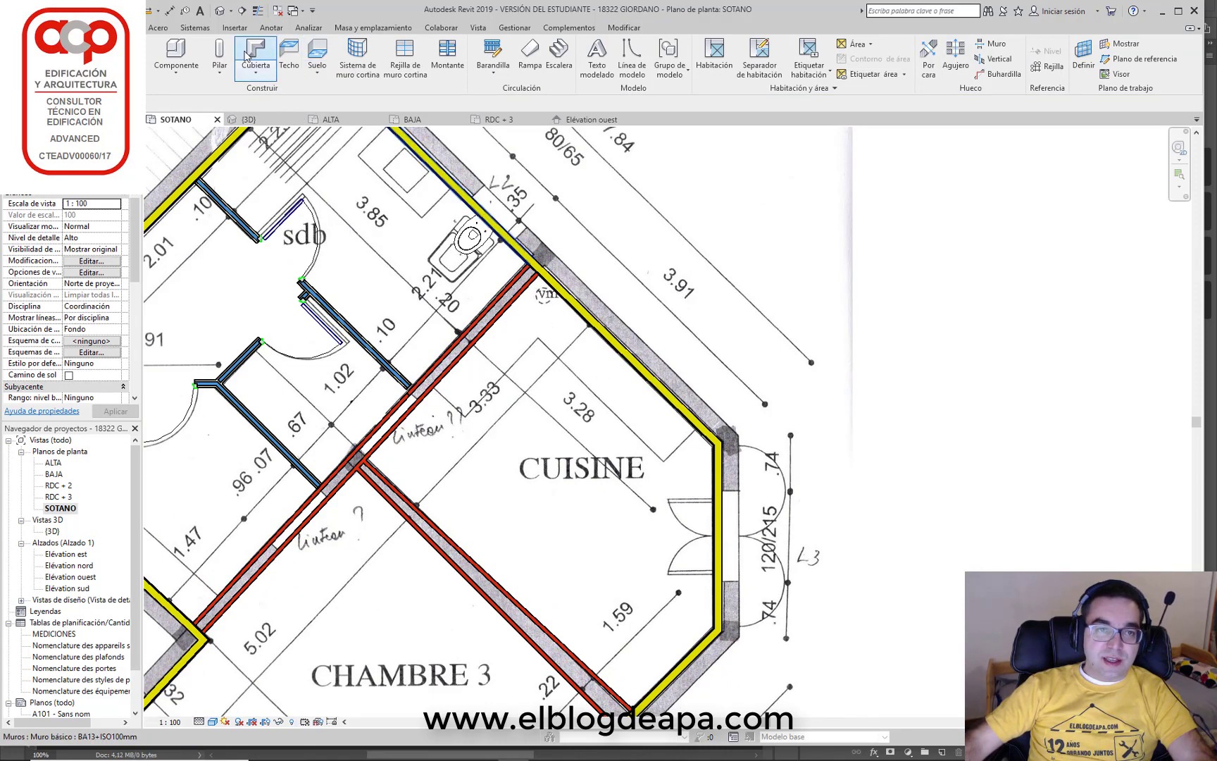
click(629, 27)
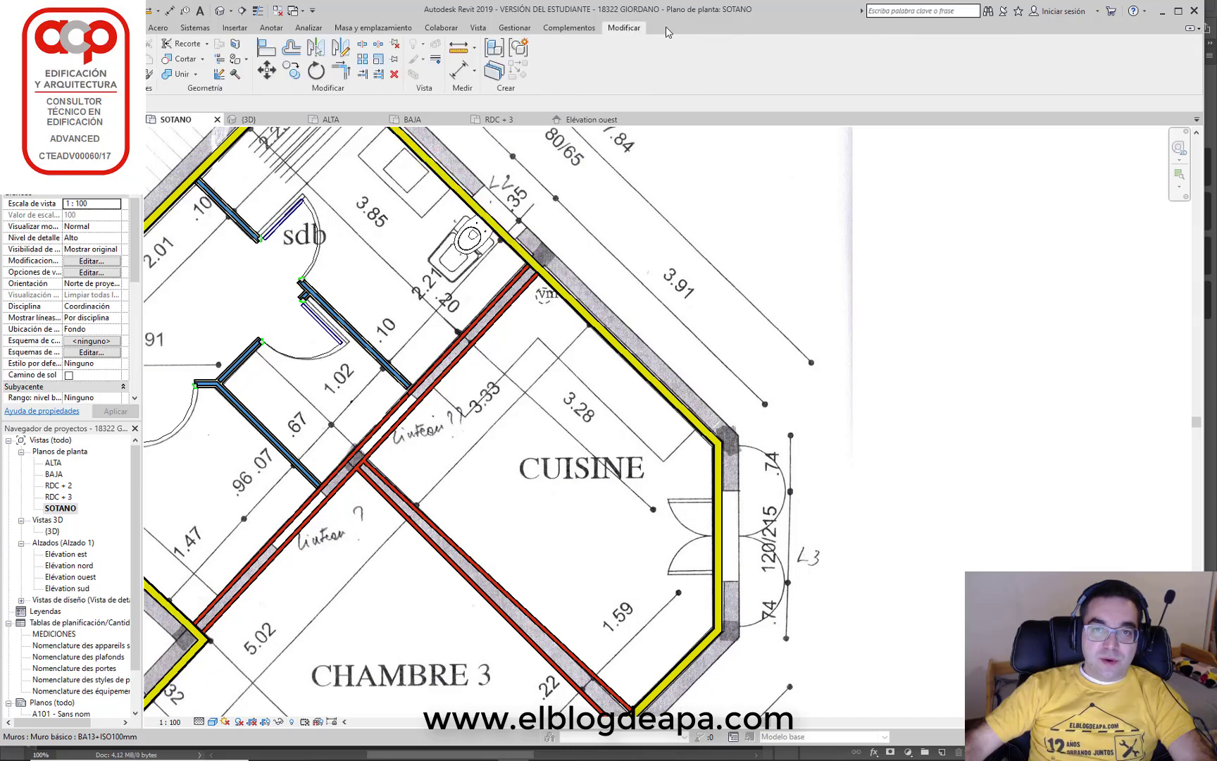
click(363, 47)
click(350, 449)
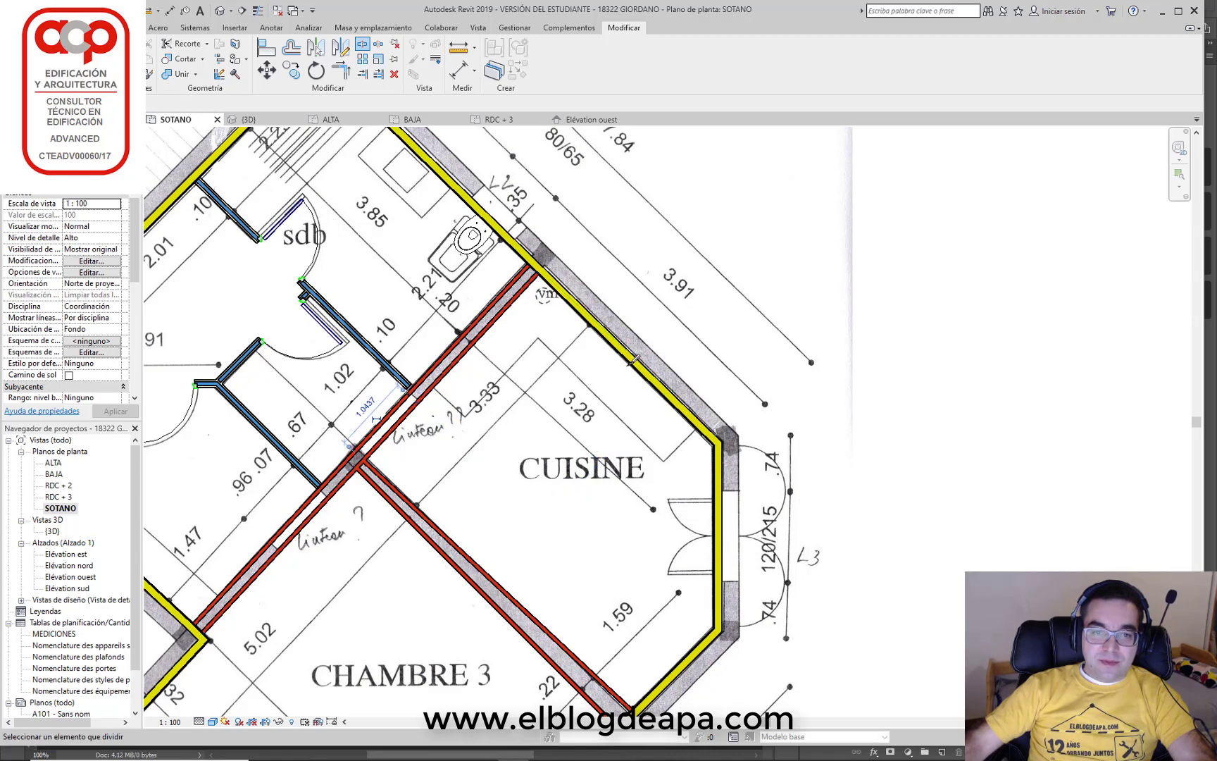
key(Escape)
Set the comment HYDRO on the diagonal kitchen wall and upper red segment
click(549, 286)
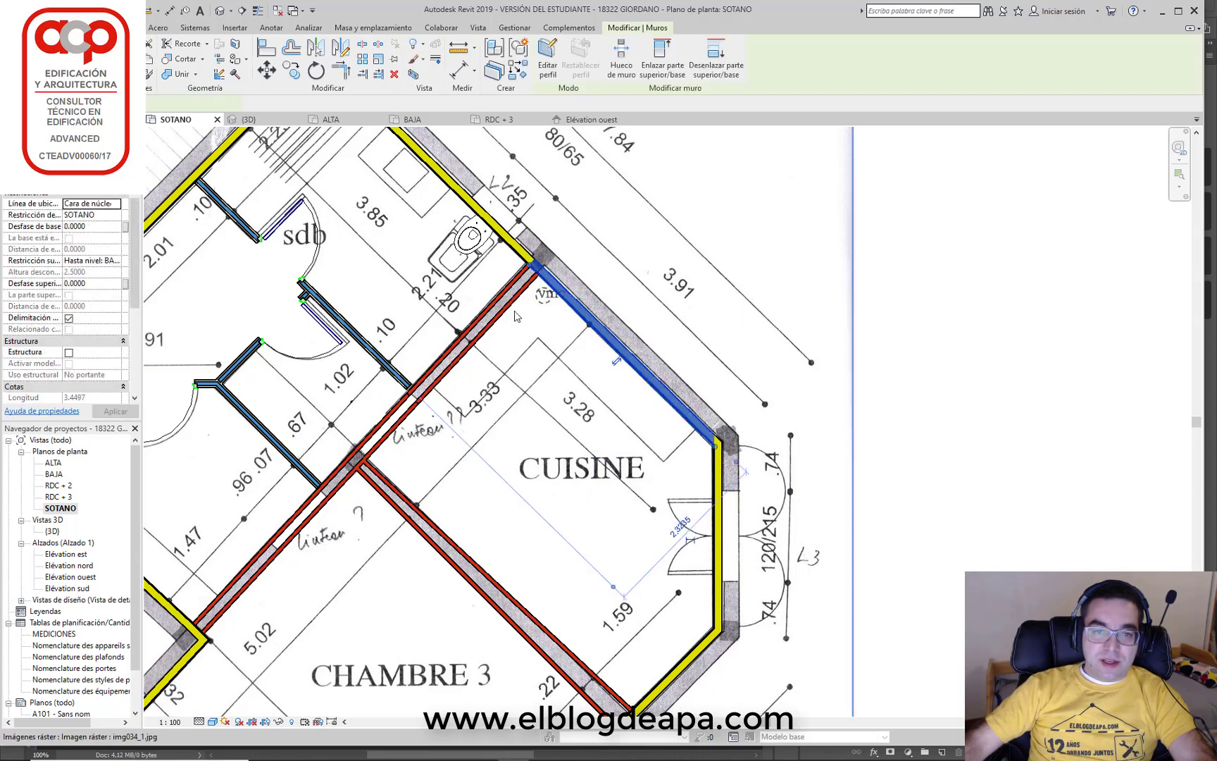
ctrl+click(509, 314)
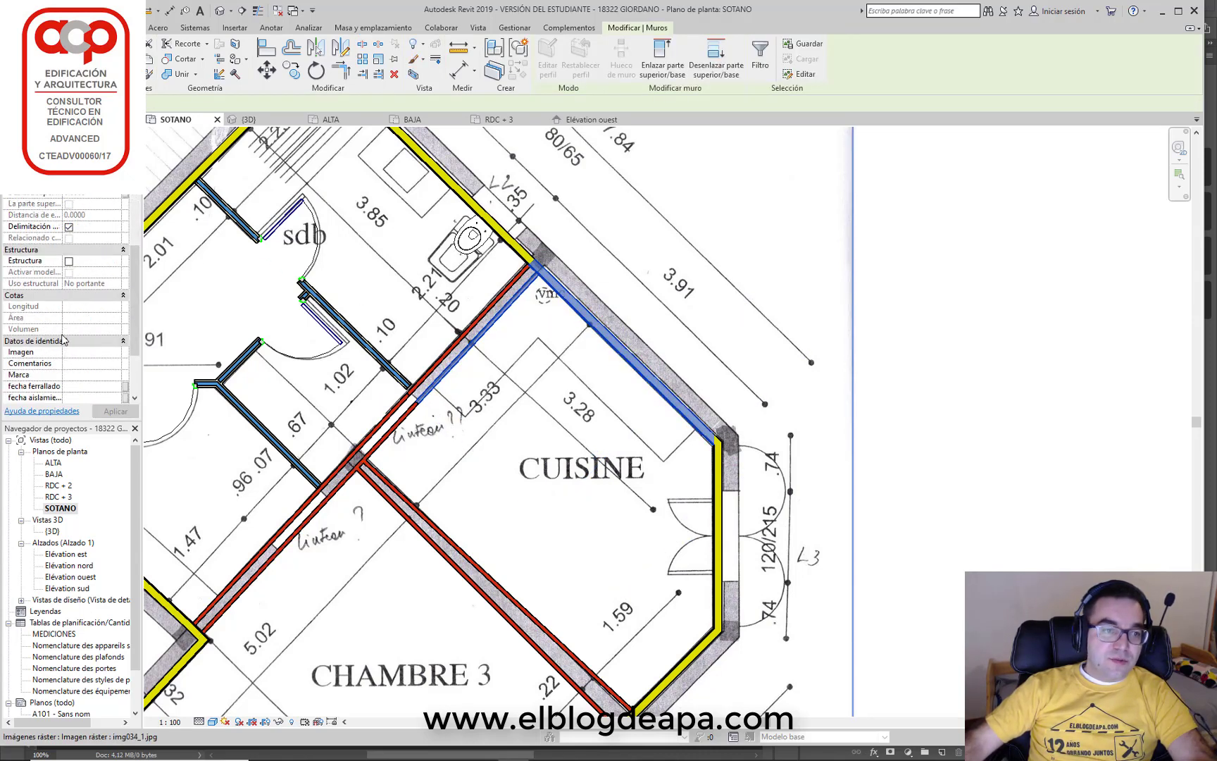
scroll(55, 338, down, 5)
click(89, 295)
click(114, 295)
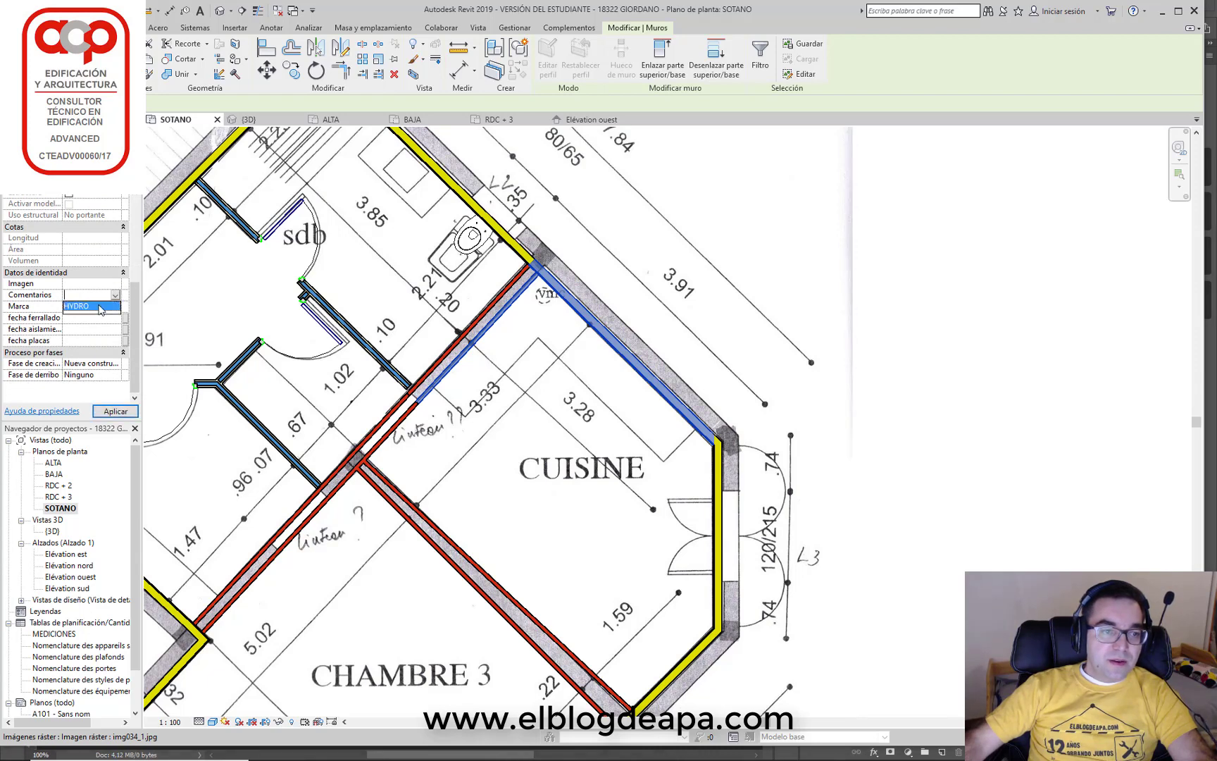
click(84, 310)
click(112, 410)
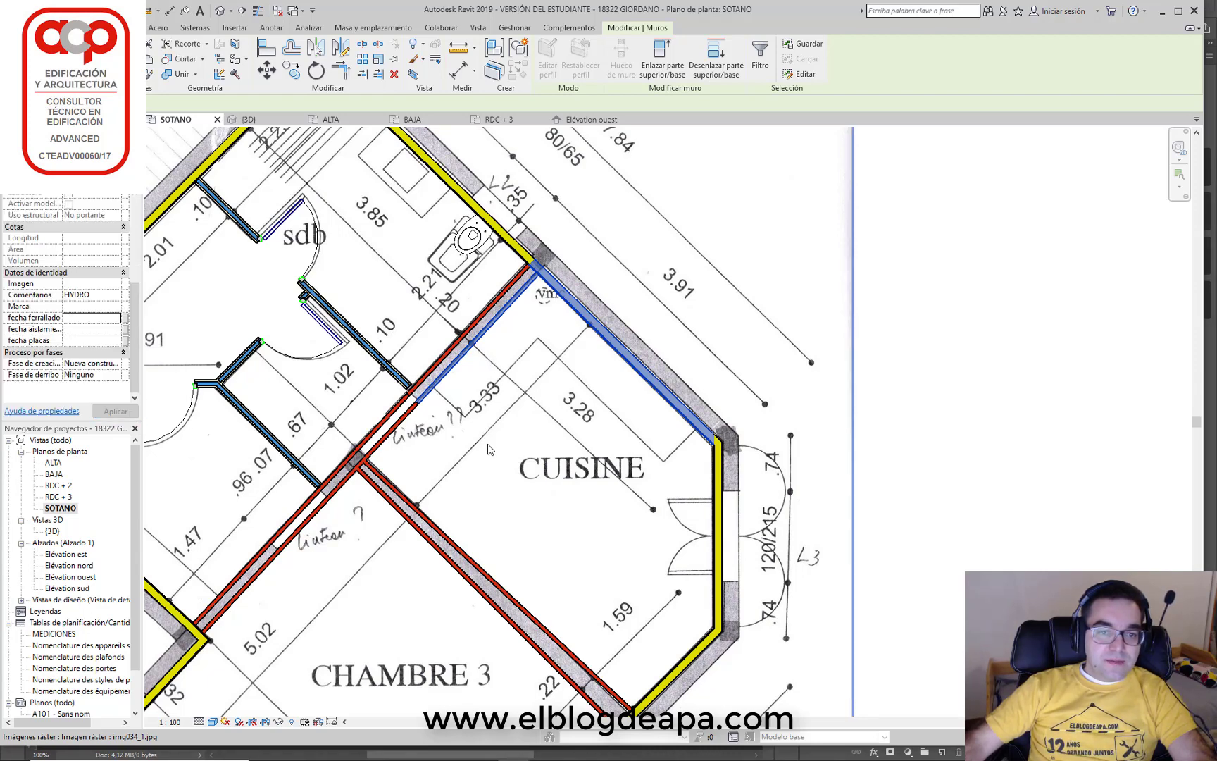
key(Escape)
Pan to the HALL, GARAGE and cave area, then switch to Photoshop
scroll(450, 434, down, 2)
mouse_move(449, 432)
middle_down()
mouse_move(726, 460)
mouse_move(682, 442)
middle_up()
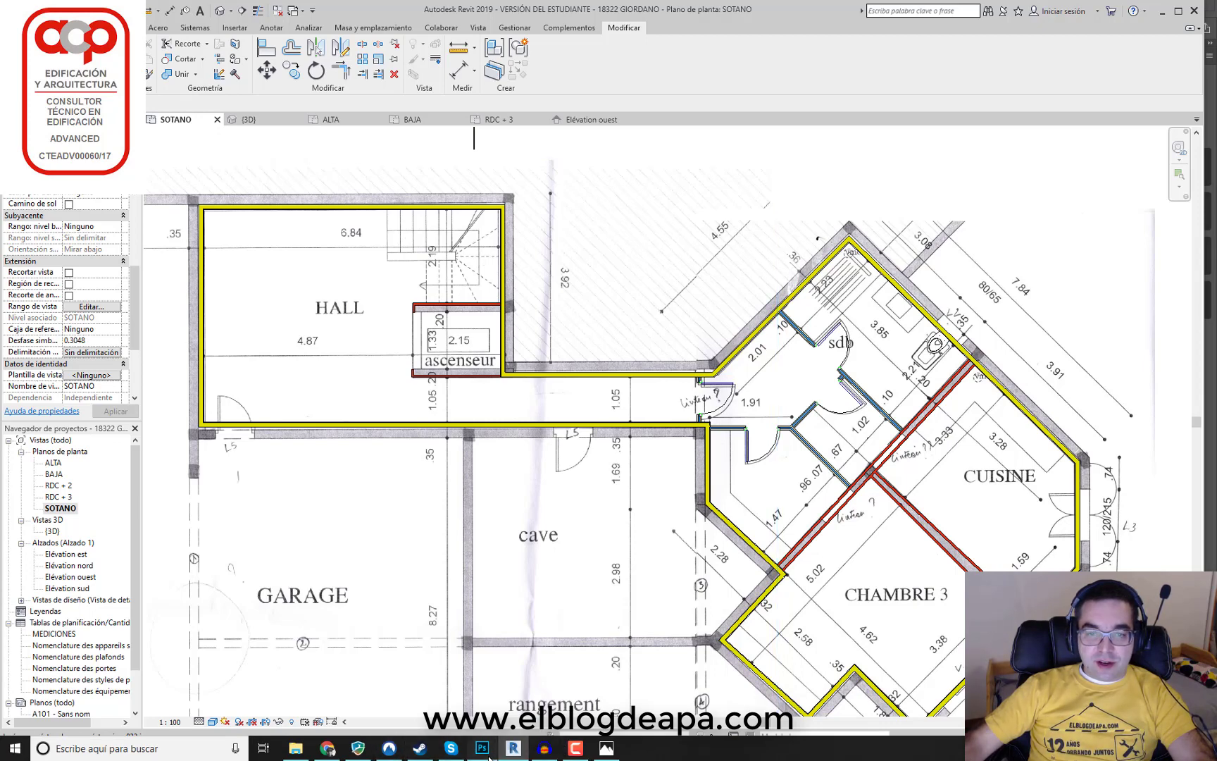
click(482, 757)
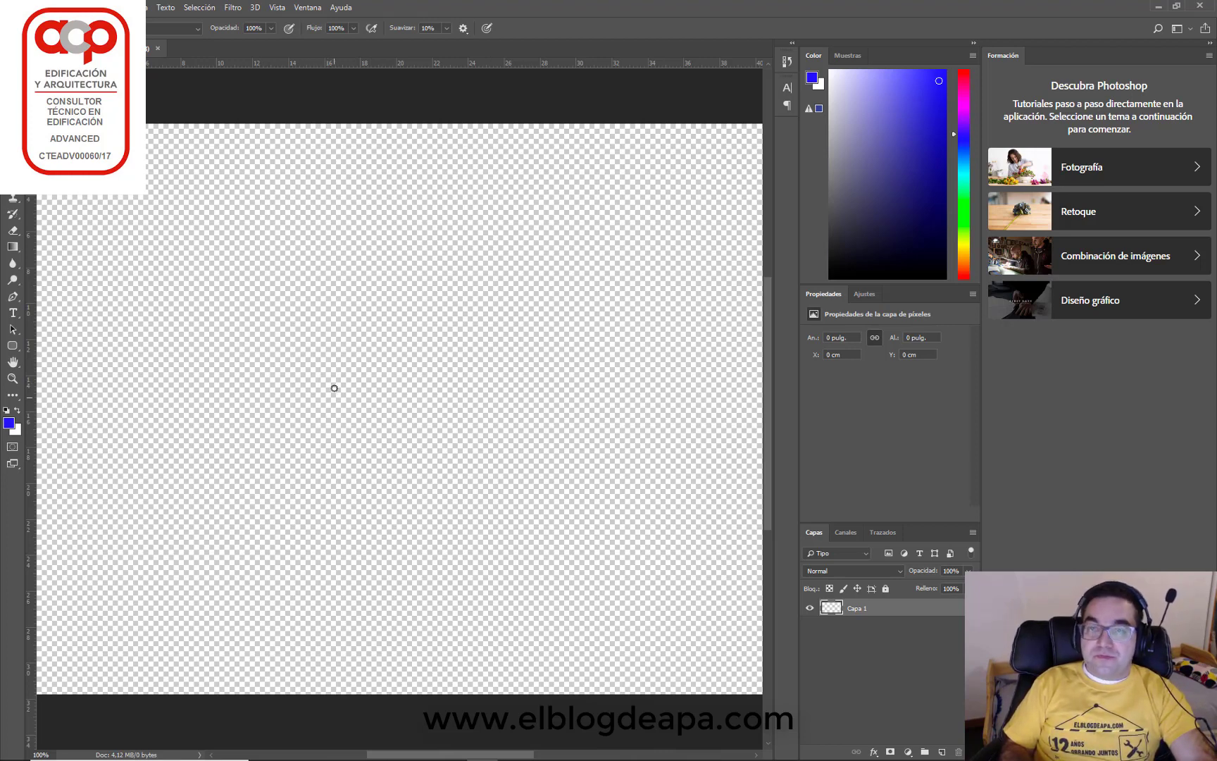
Paint the two long blue slab lines and the first hatch marks above them
drag(216, 326, 626, 312)
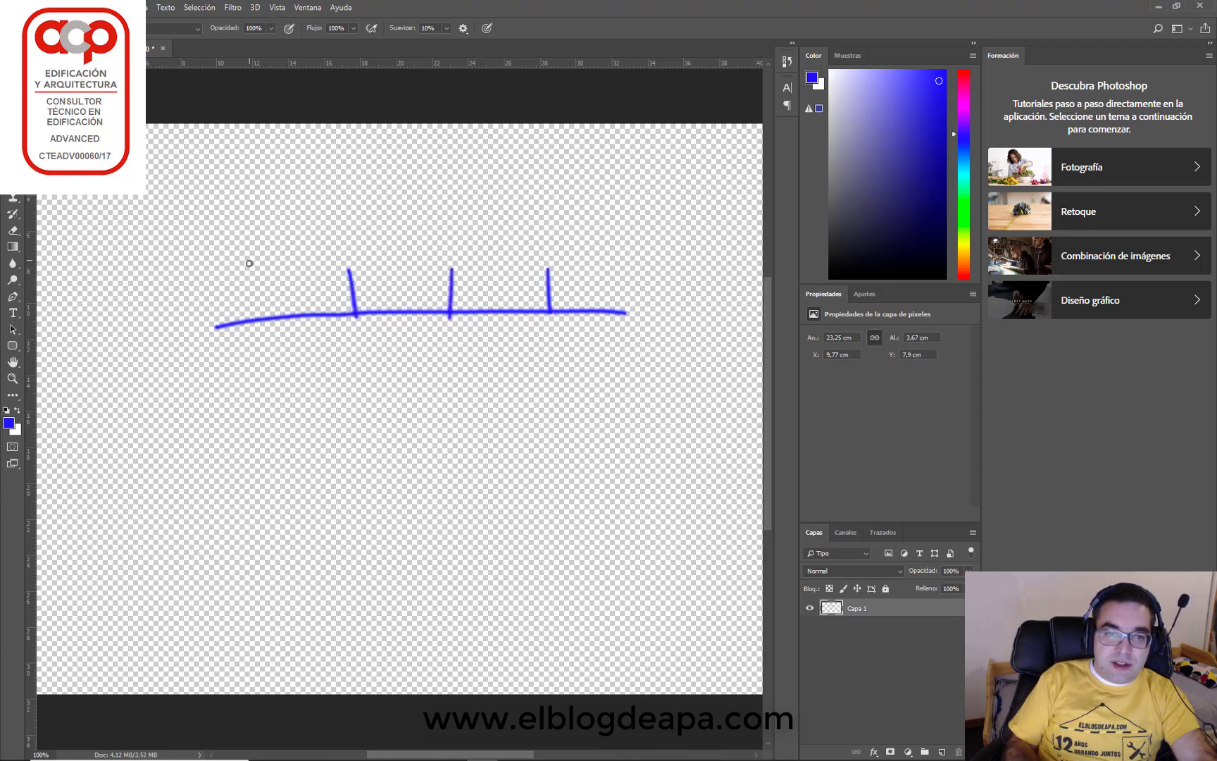
drag(243, 279, 665, 267)
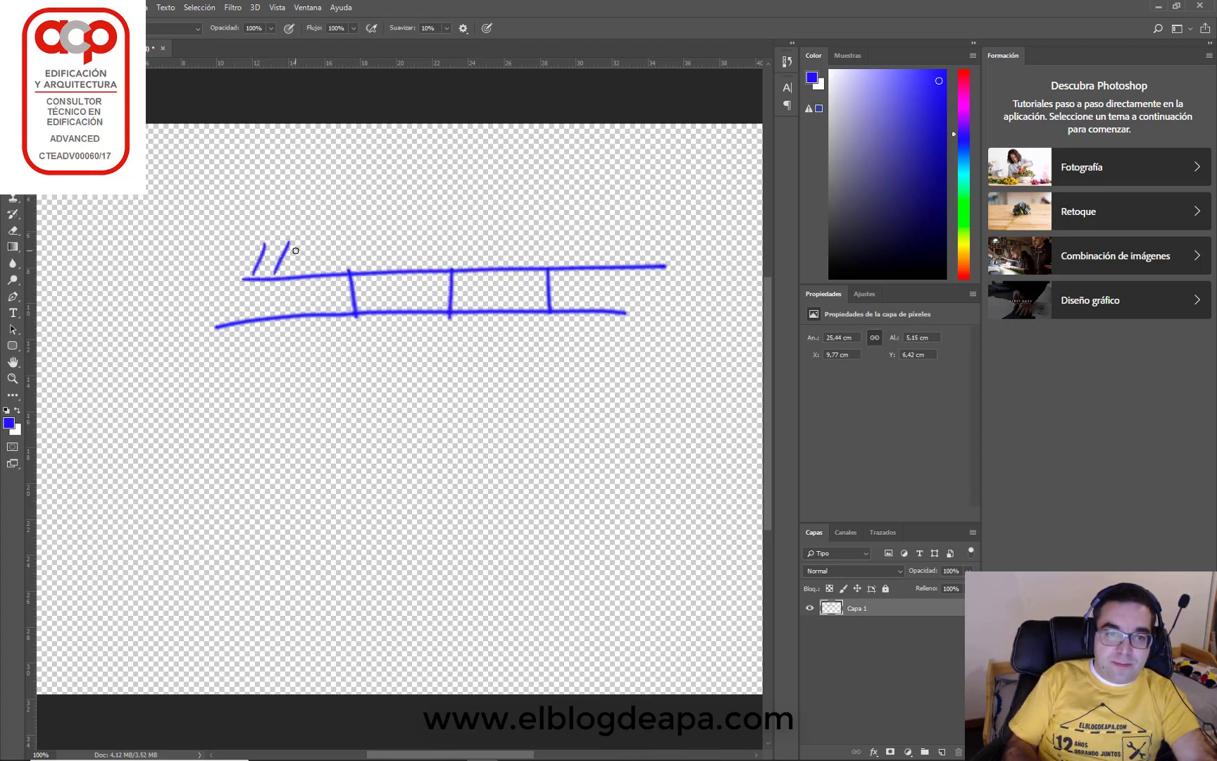
drag(295, 243, 284, 275)
drag(317, 242, 305, 273)
drag(332, 245, 323, 272)
Hatch diagonally along the rest of the top line to its right end
drag(389, 235, 379, 265)
drag(409, 228, 398, 267)
mouse_move(424, 235)
mouse_down()
mouse_move(413, 265)
mouse_move(431, 267)
mouse_up()
drag(462, 238, 449, 268)
drag(474, 242, 465, 269)
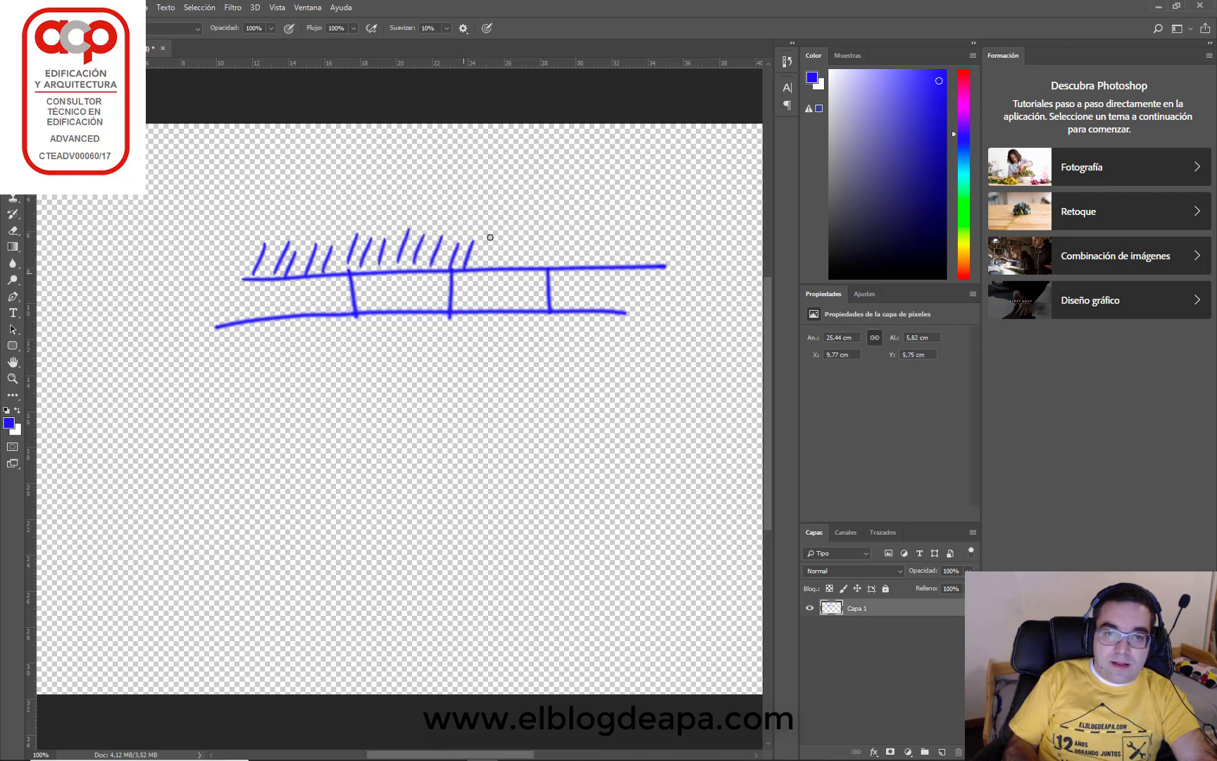
drag(540, 237, 532, 268)
drag(566, 230, 557, 262)
mouse_move(577, 236)
mouse_down()
mouse_move(569, 266)
mouse_move(609, 265)
mouse_up()
drag(629, 240, 622, 264)
drag(644, 241, 636, 264)
mouse_move(656, 244)
mouse_down()
mouse_move(648, 264)
mouse_move(664, 265)
mouse_up()
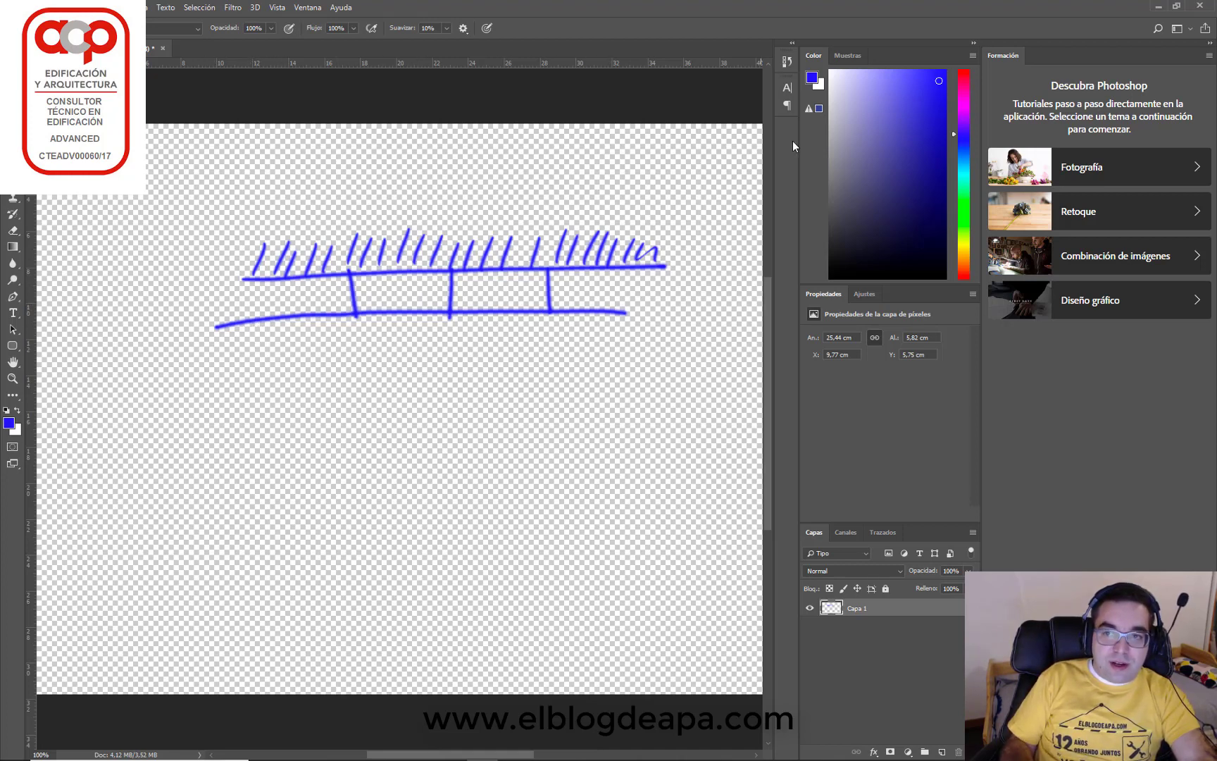
In pink, draw the vertical height line, the Suelo floor line and the Forjado label
click(965, 80)
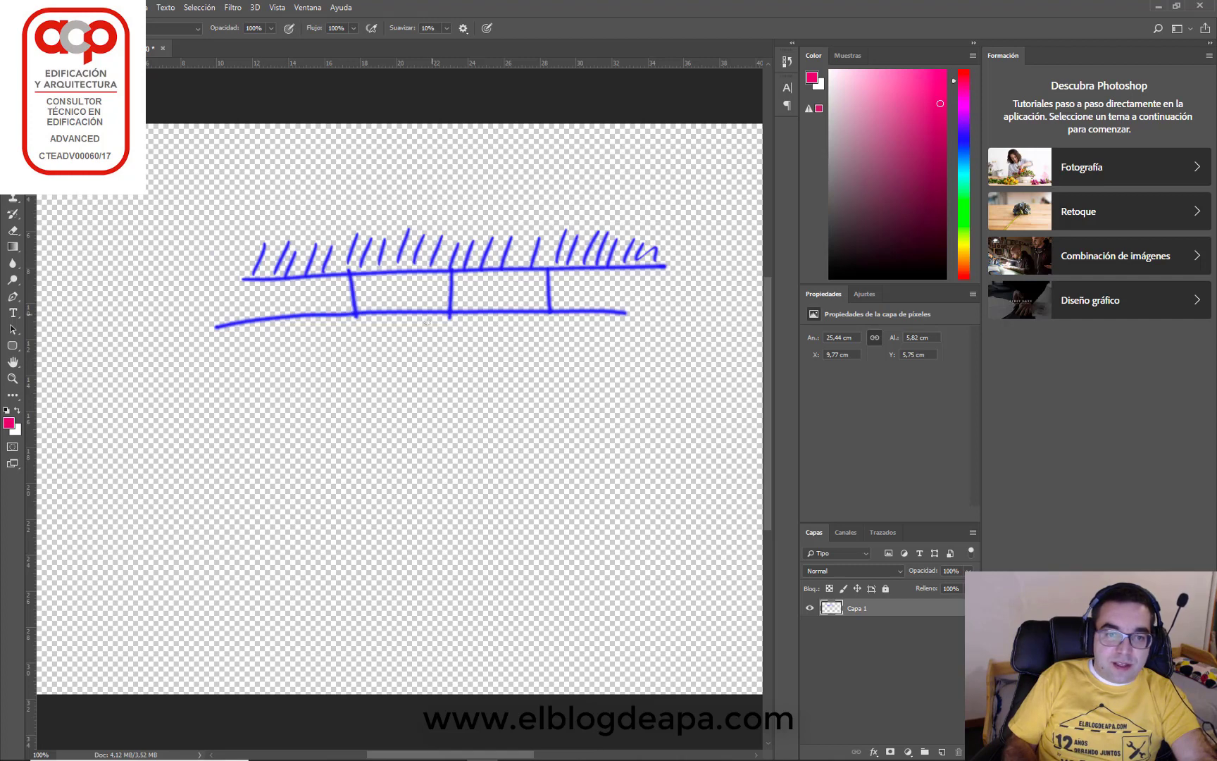
drag(413, 305, 413, 470)
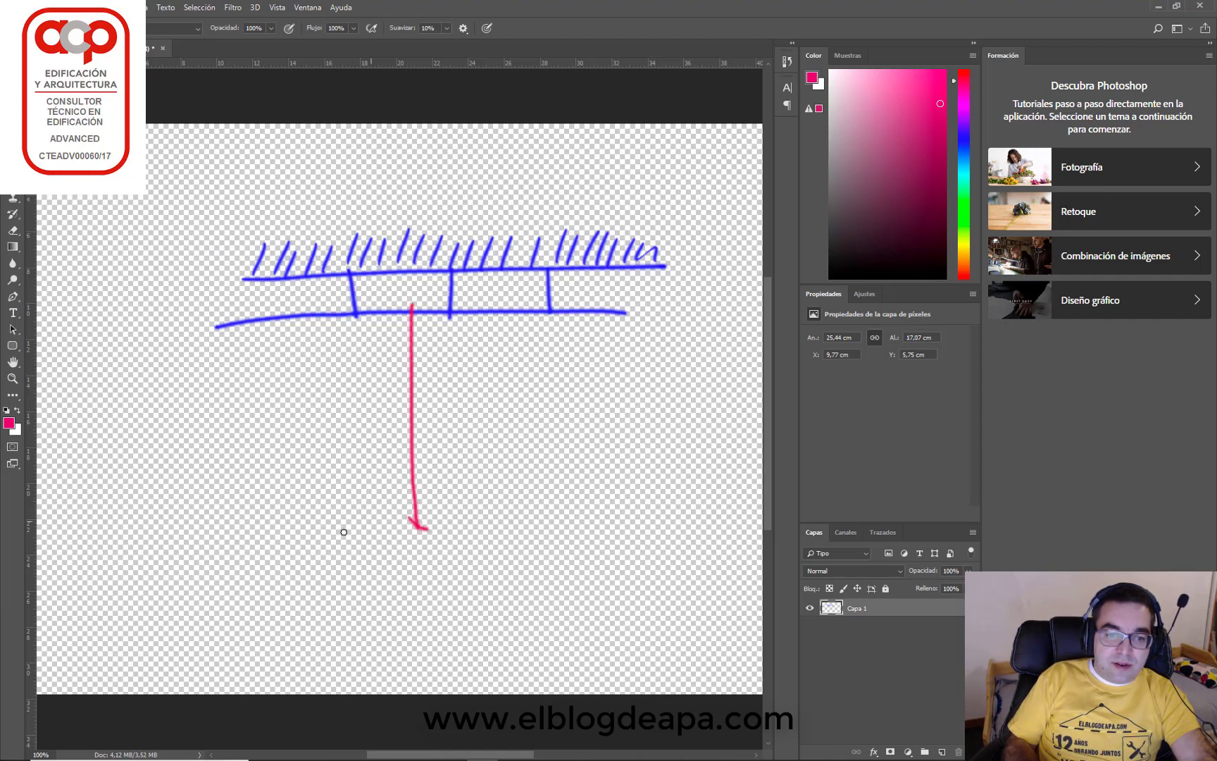
drag(220, 530, 647, 506)
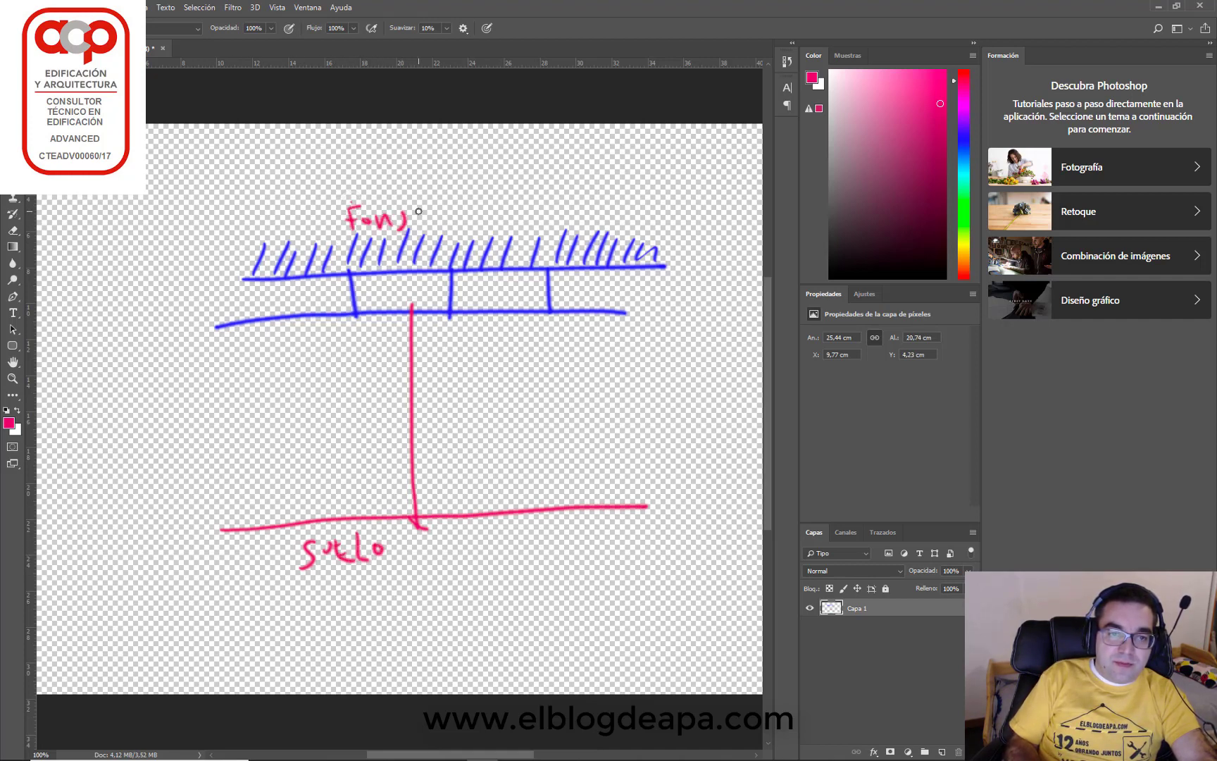
drag(442, 209, 460, 215)
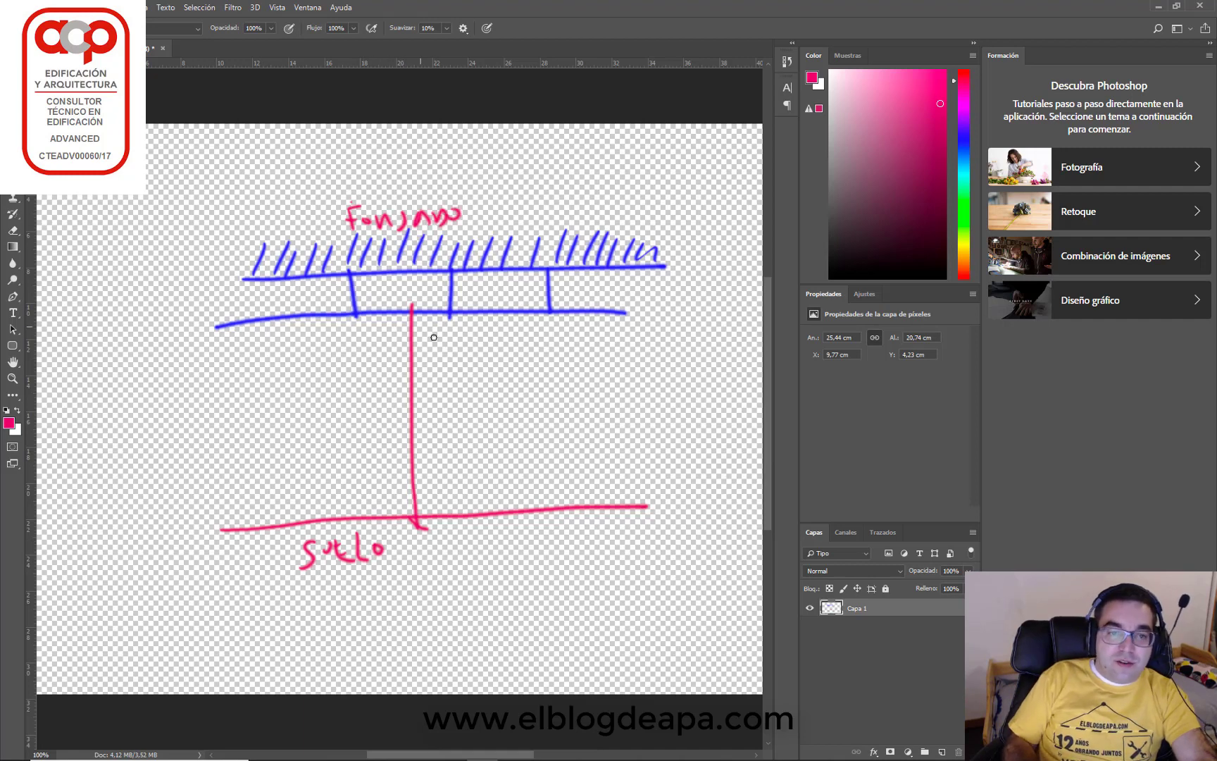
Add the arrowhead, the 2,50 height note, a second vertical line and HAB2
drag(403, 318, 421, 317)
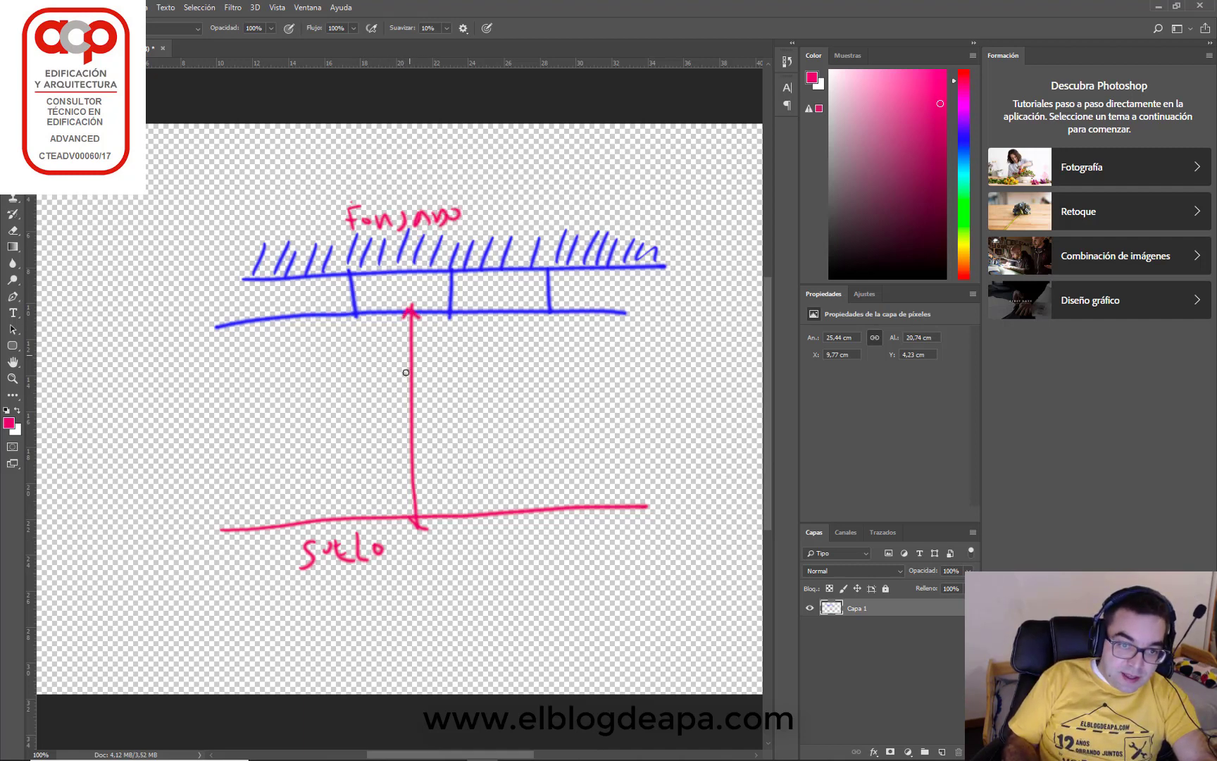
mouse_move(340, 423)
mouse_down()
mouse_move(347, 444)
mouse_move(384, 413)
mouse_up()
drag(611, 247, 612, 509)
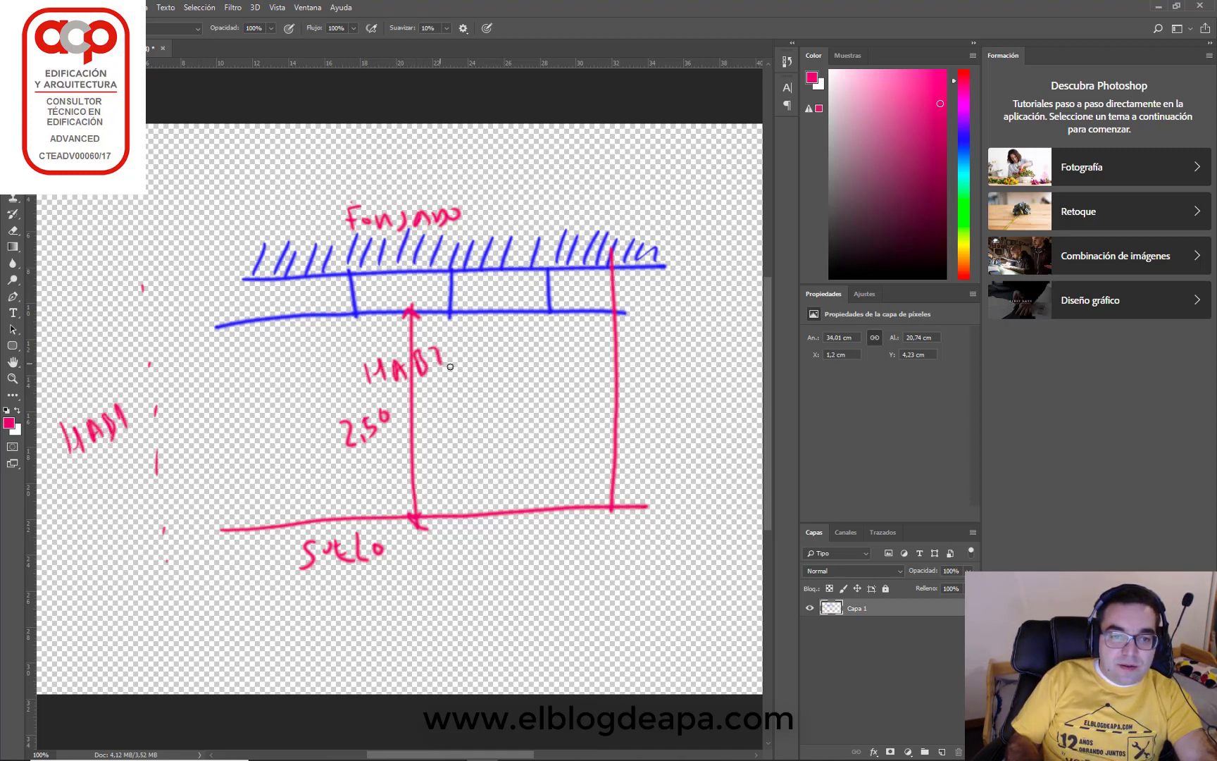
drag(450, 366, 450, 364)
mouse_move(58, 360)
mouse_down()
mouse_move(144, 360)
mouse_move(73, 509)
mouse_up()
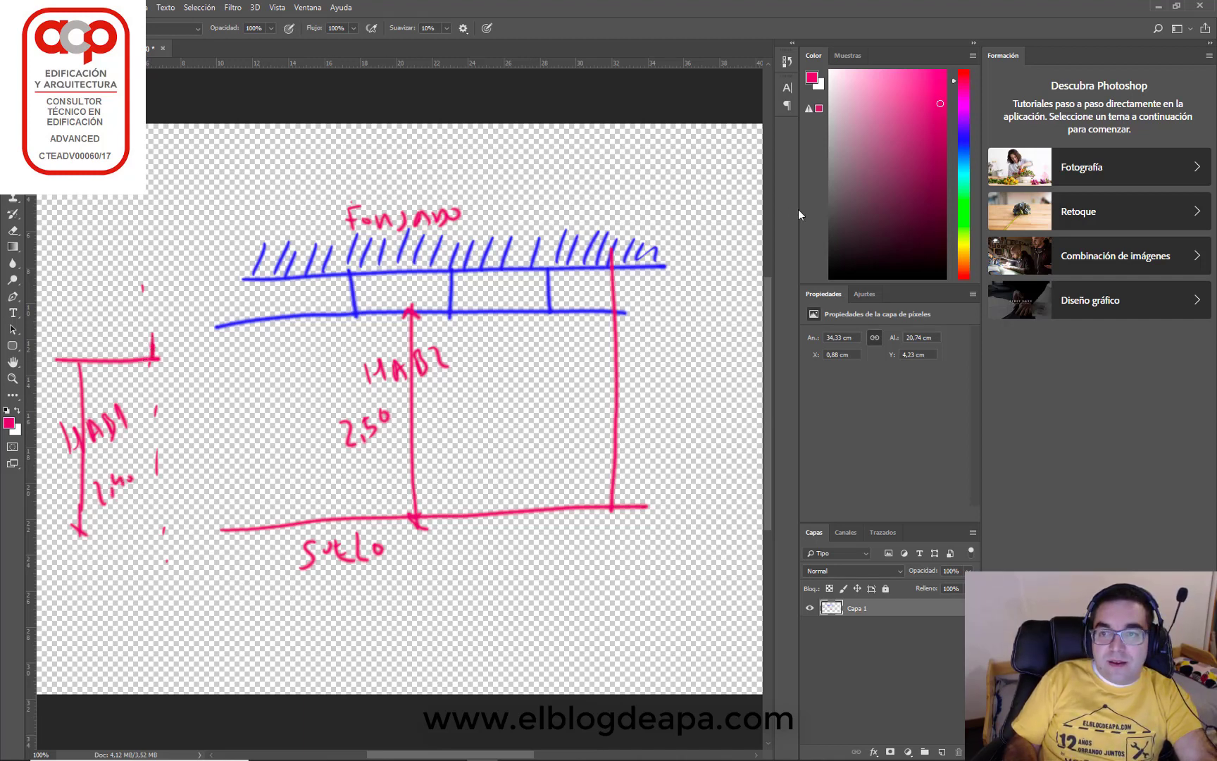
In green, draw the upper-left bracket and a pointer line labelled ml
click(963, 212)
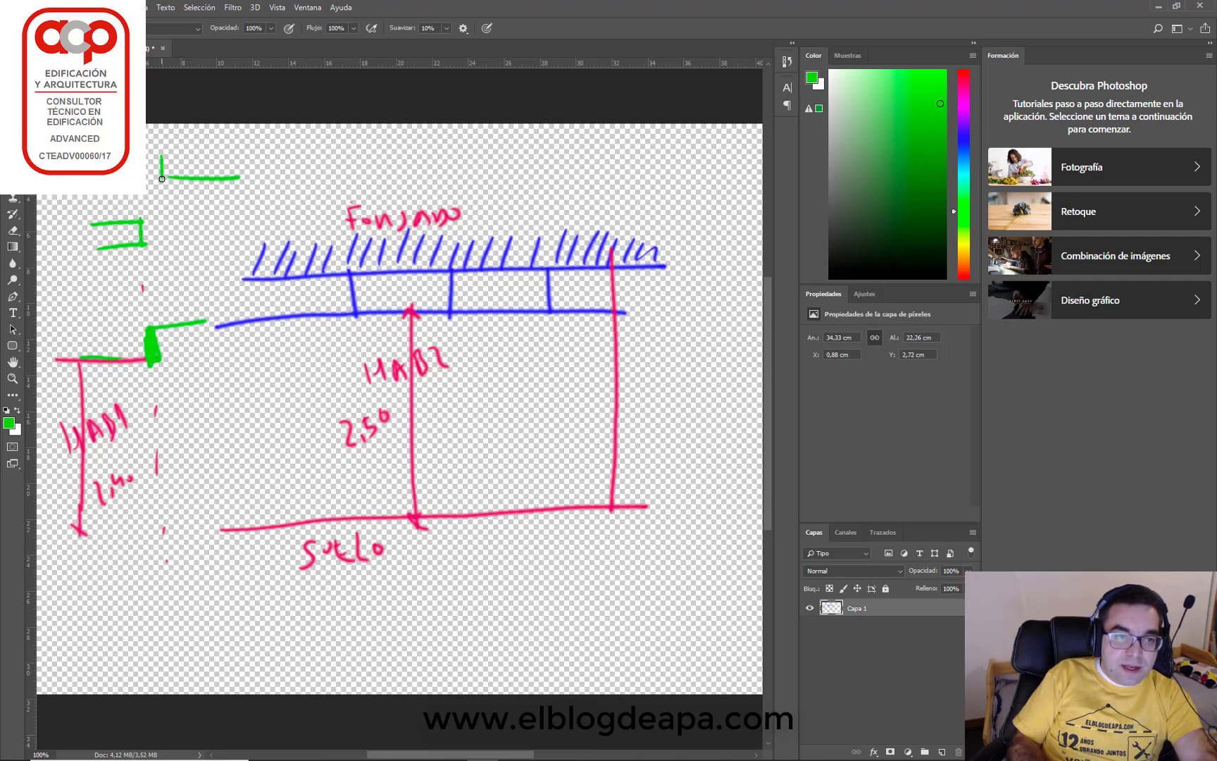
drag(160, 178, 159, 250)
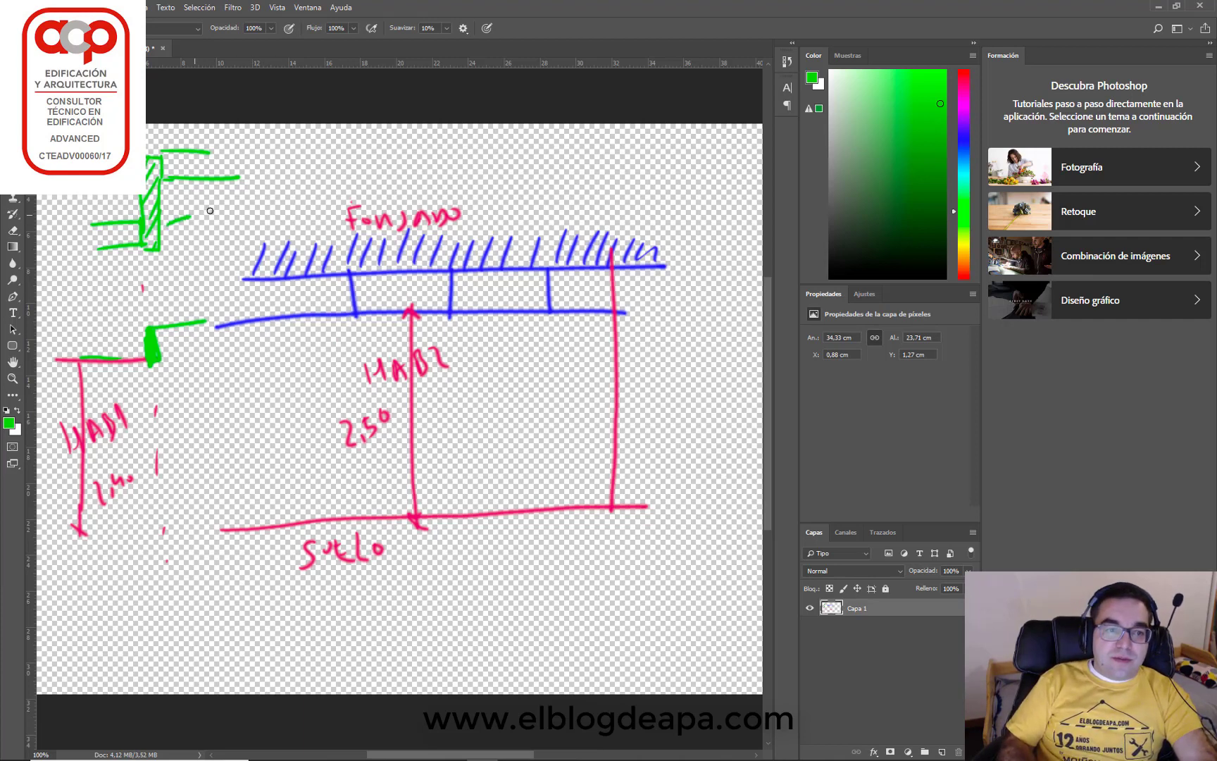
mouse_move(258, 207)
mouse_down()
mouse_move(278, 205)
mouse_move(234, 240)
mouse_up()
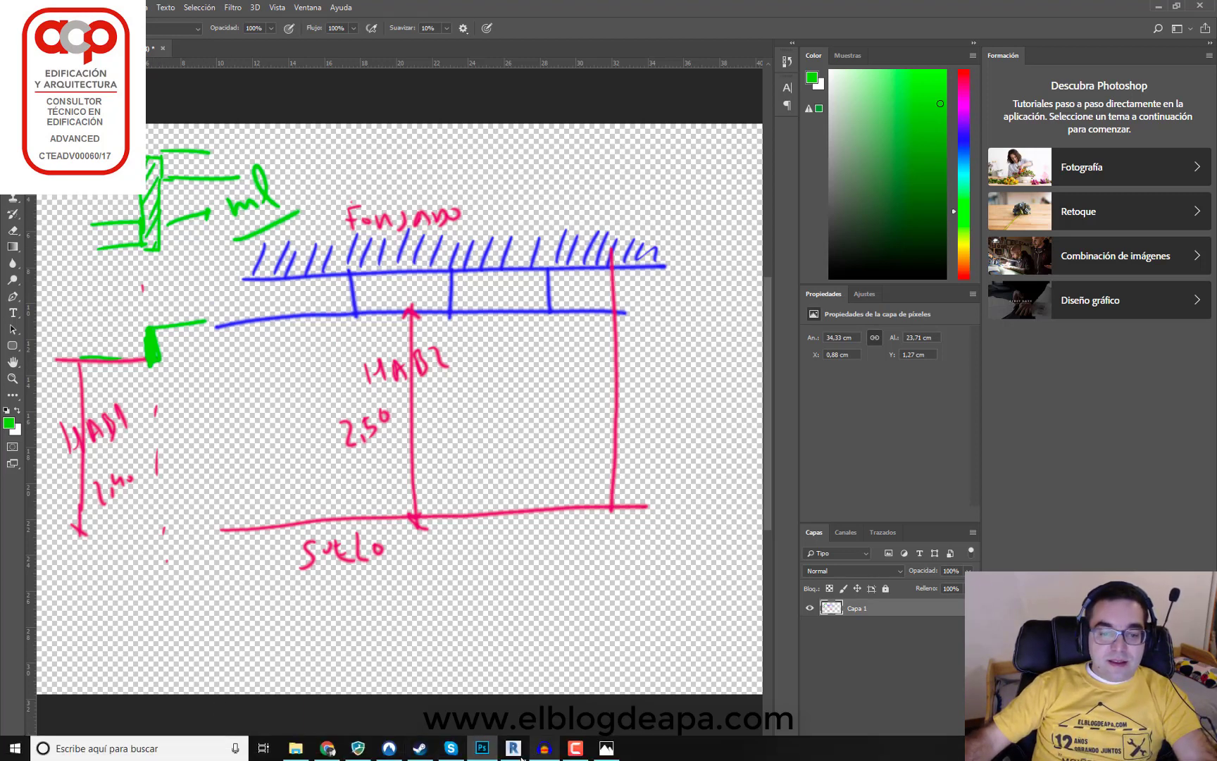
Back in Revit, frame the hall and start a Faux plafond ceiling
click(511, 752)
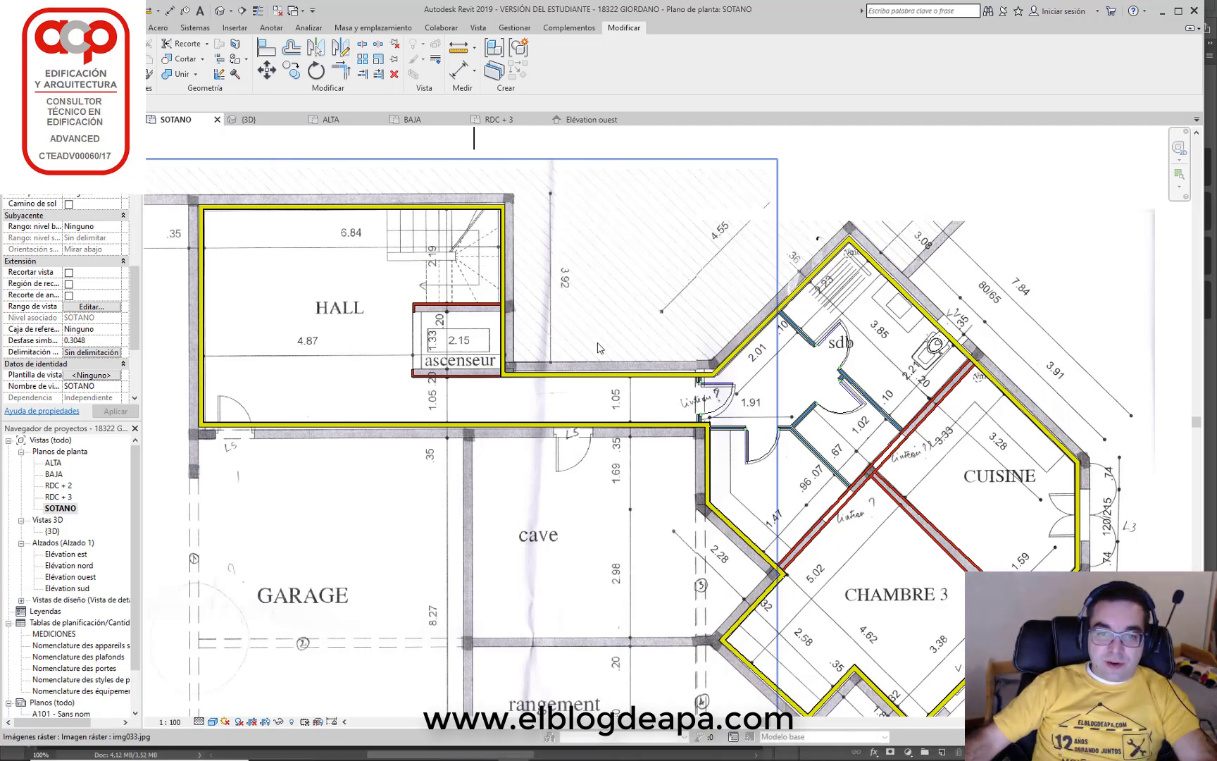
middle_drag(479, 364, 509, 326)
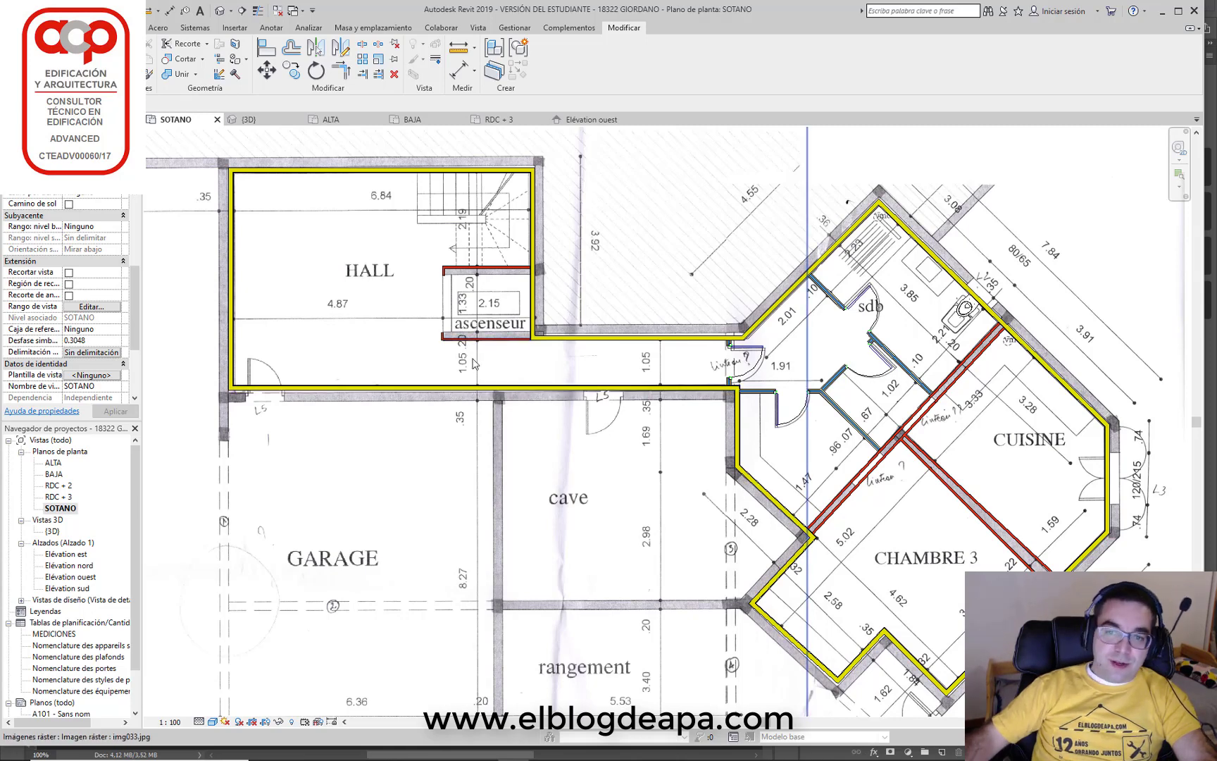
middle_drag(484, 367, 450, 428)
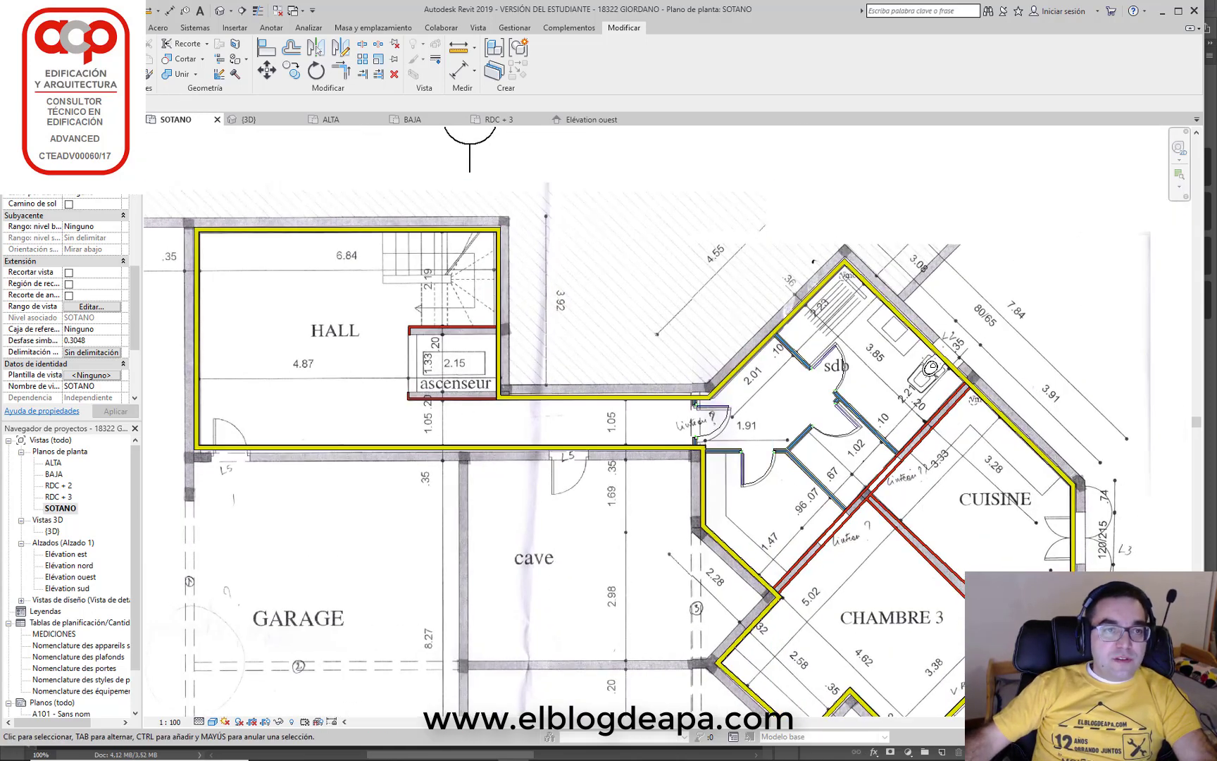
click(125, 28)
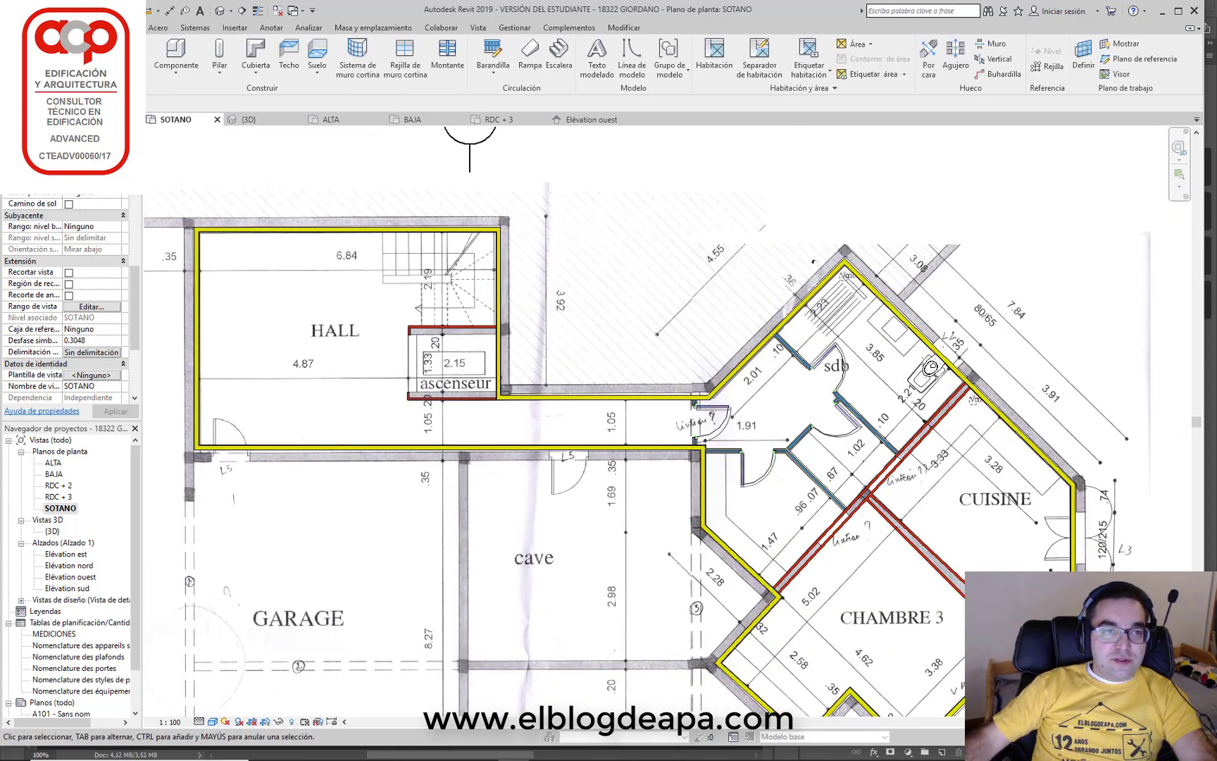
click(289, 50)
scroll(70, 282, up, 3)
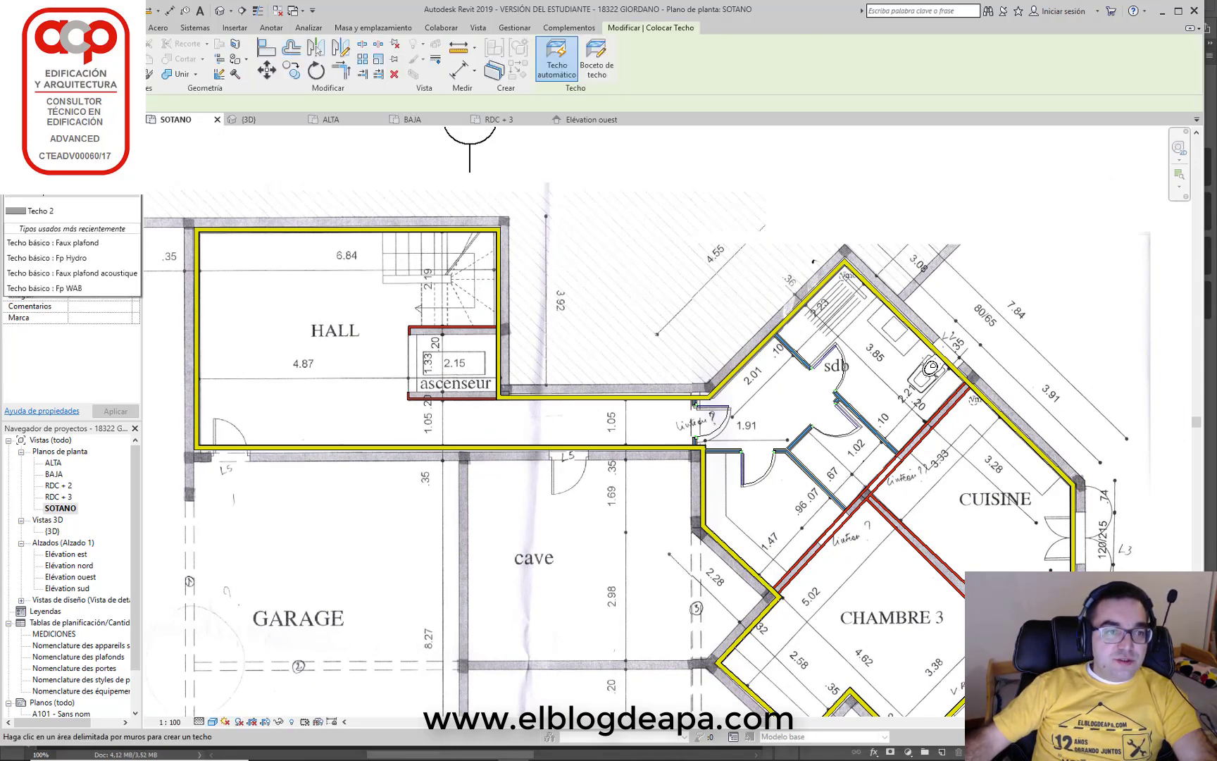
click(70, 211)
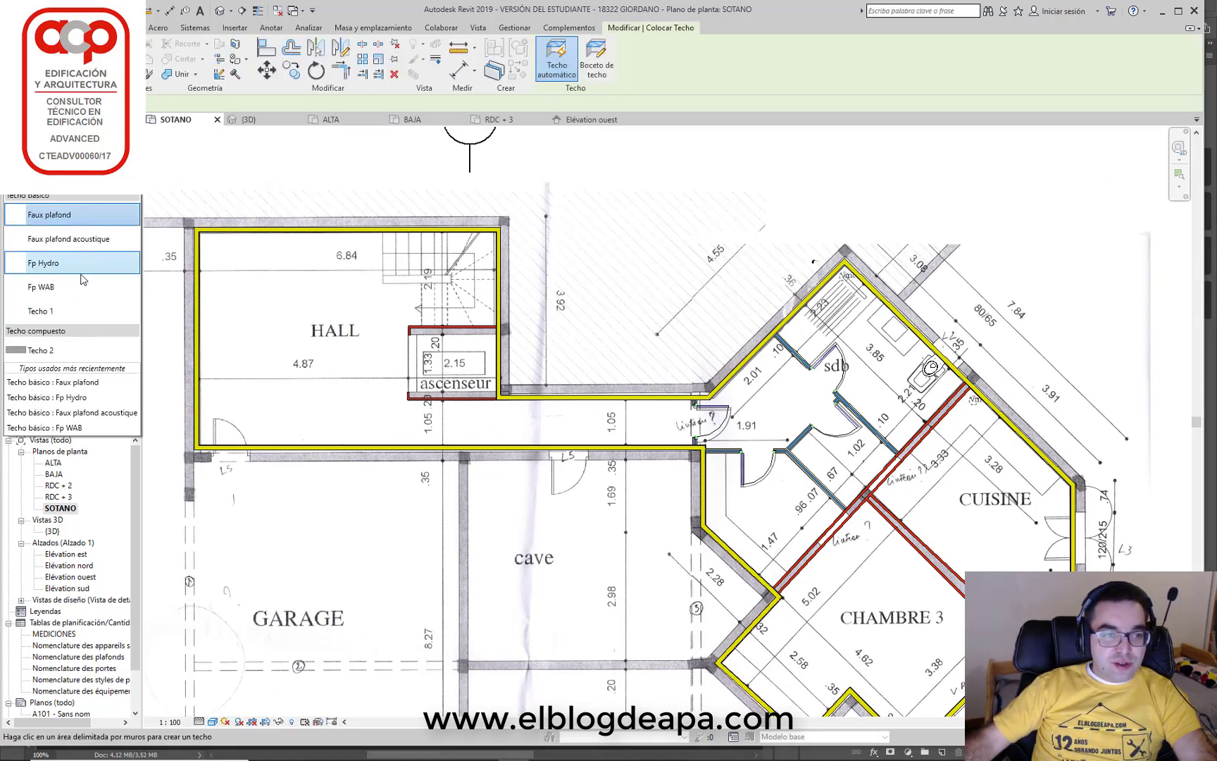
click(81, 228)
Sketch the hall-and-corridor ceiling boundary around the ascenseur and finish it
click(597, 49)
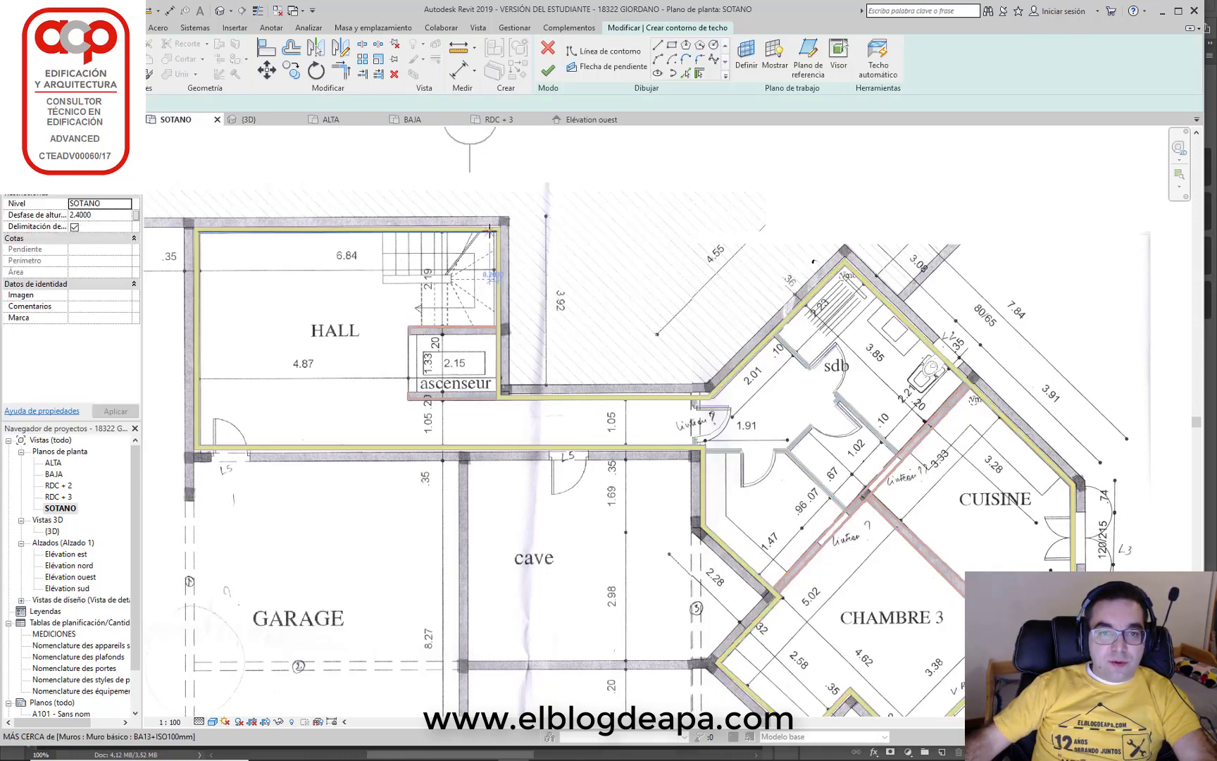
click(497, 231)
click(200, 232)
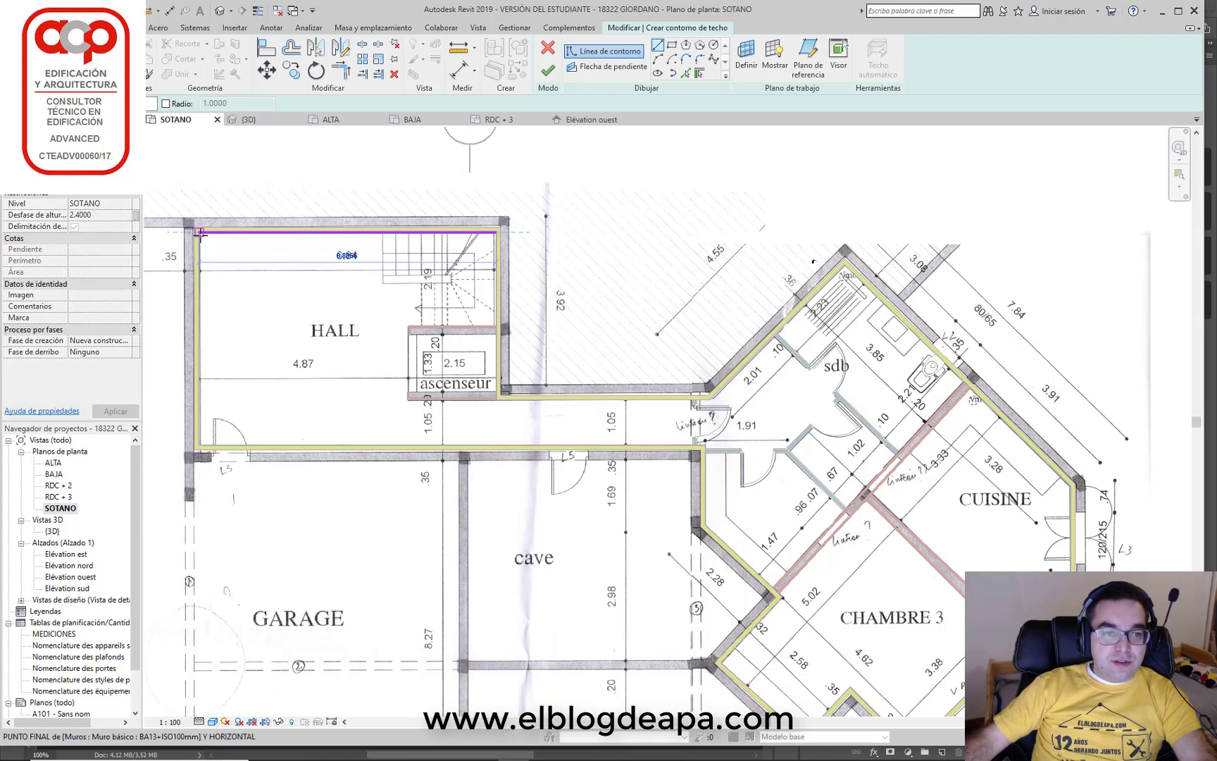
click(198, 444)
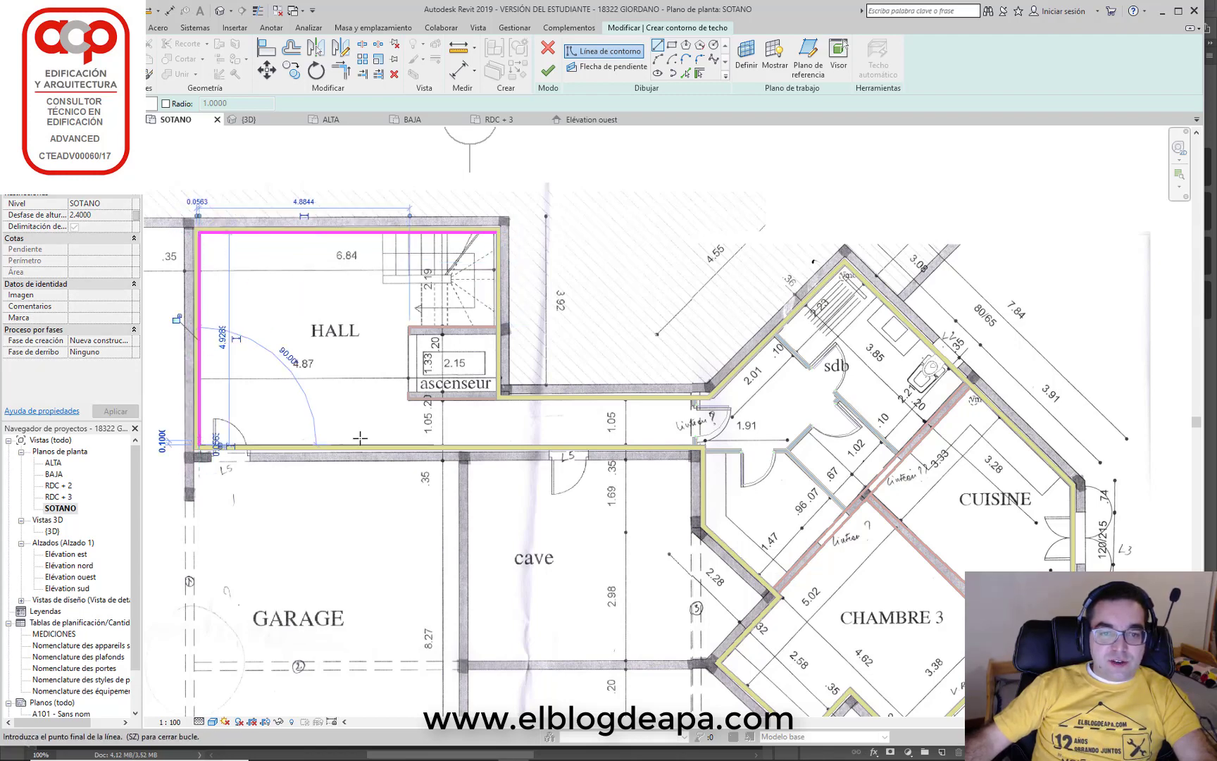
click(693, 444)
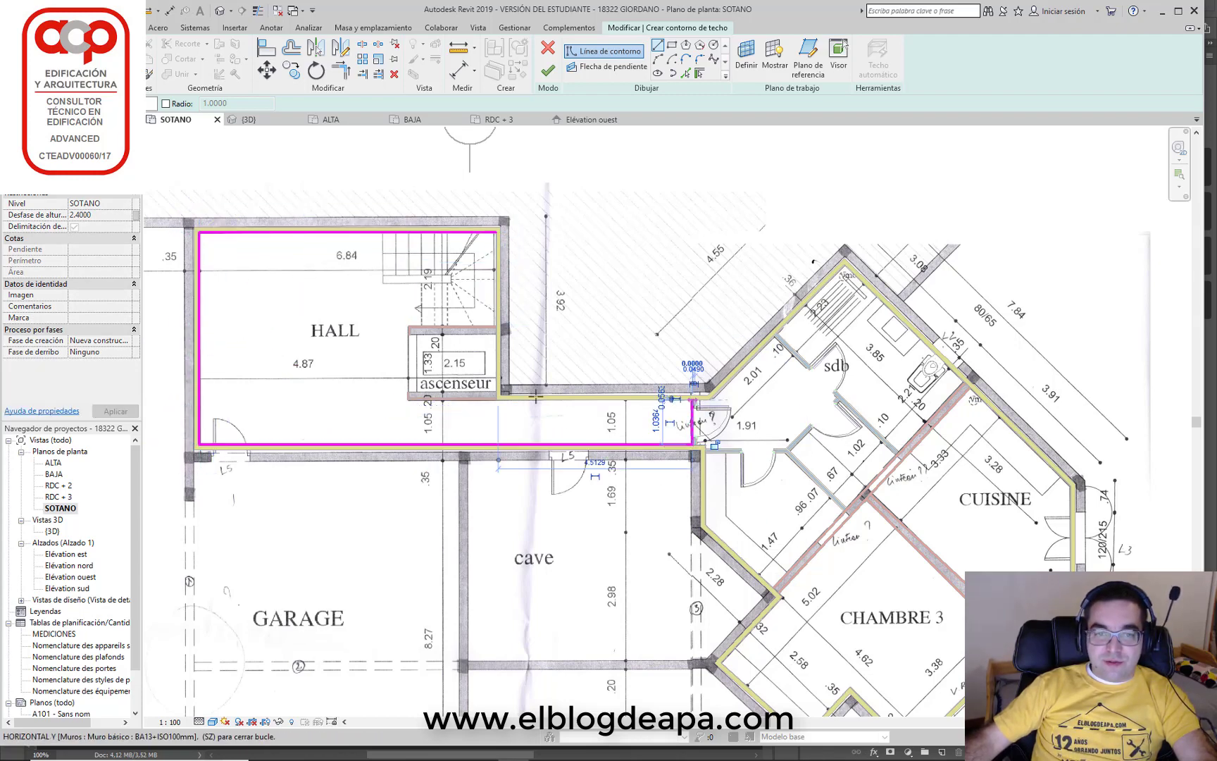
click(693, 400)
click(496, 401)
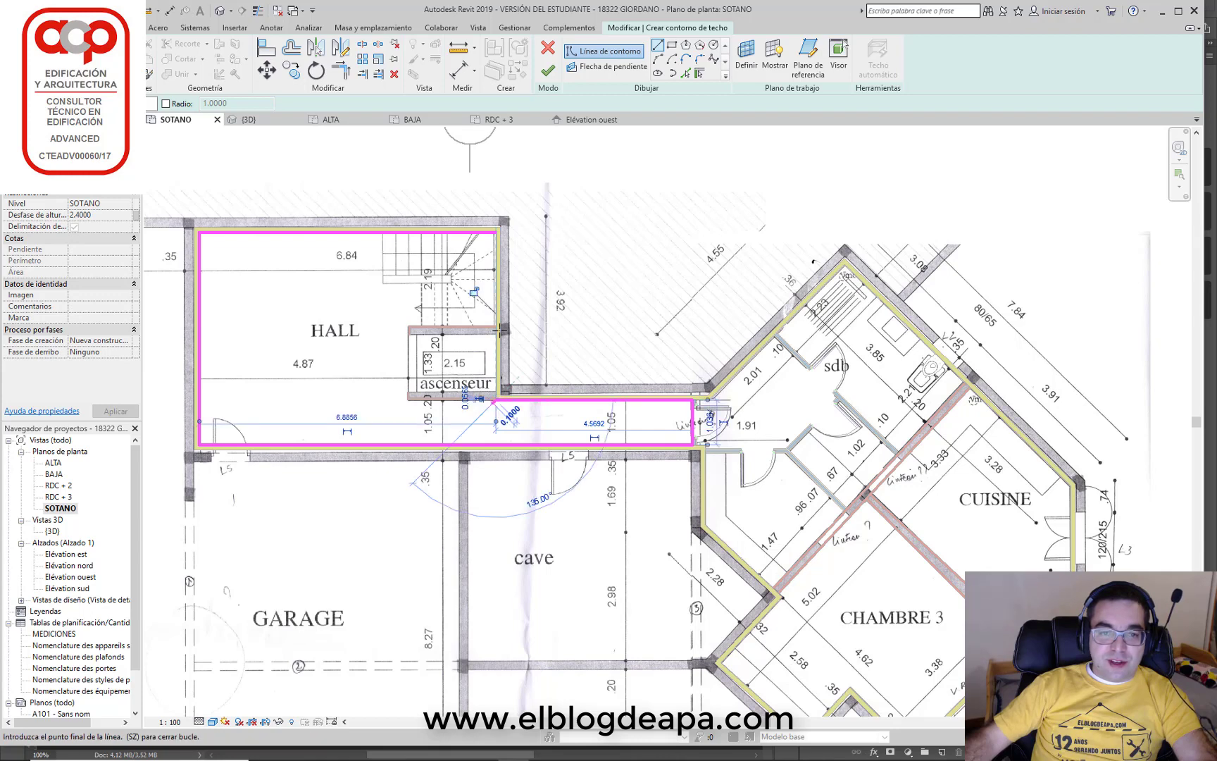
click(496, 232)
click(548, 71)
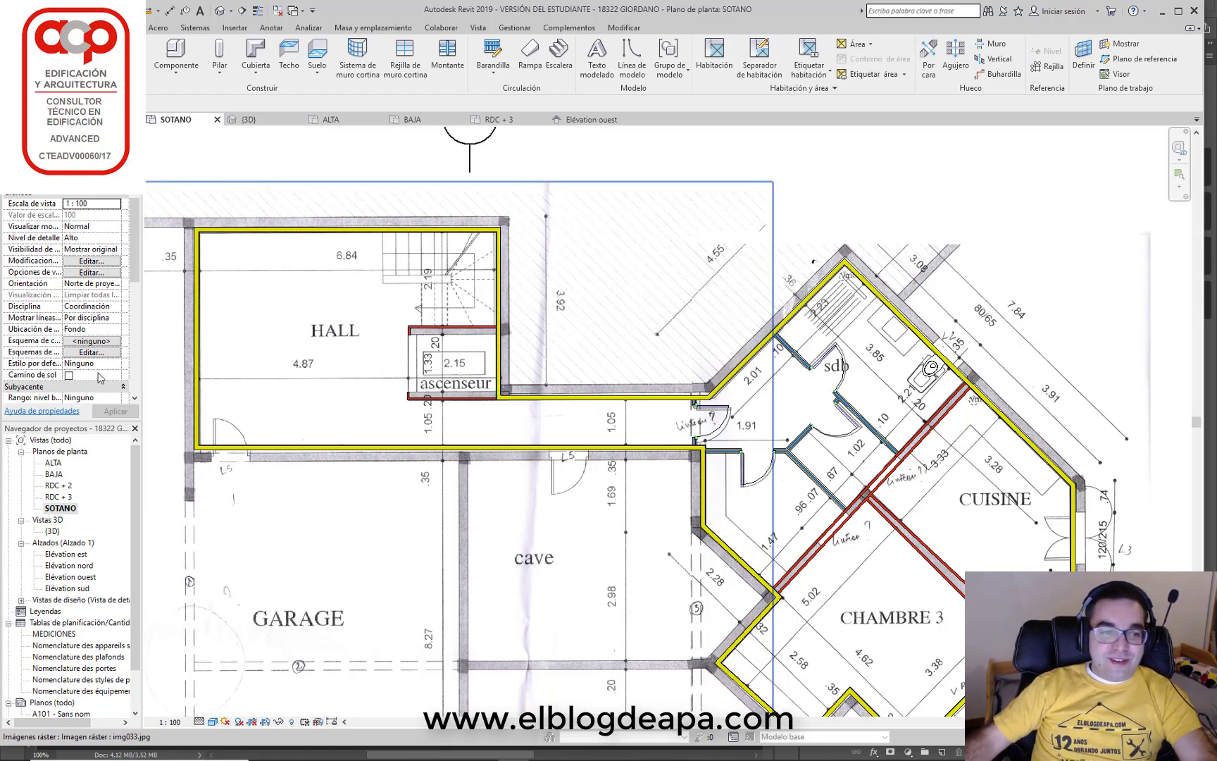
double_click(55, 532)
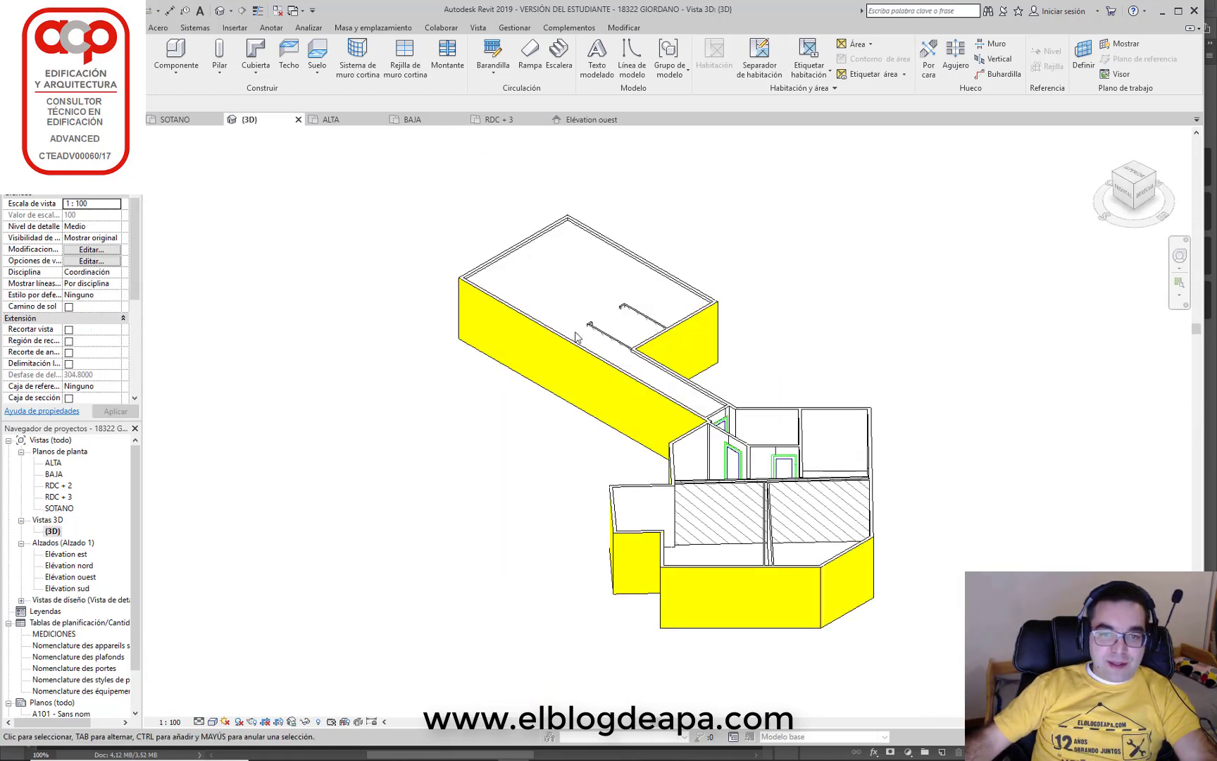
click(707, 405)
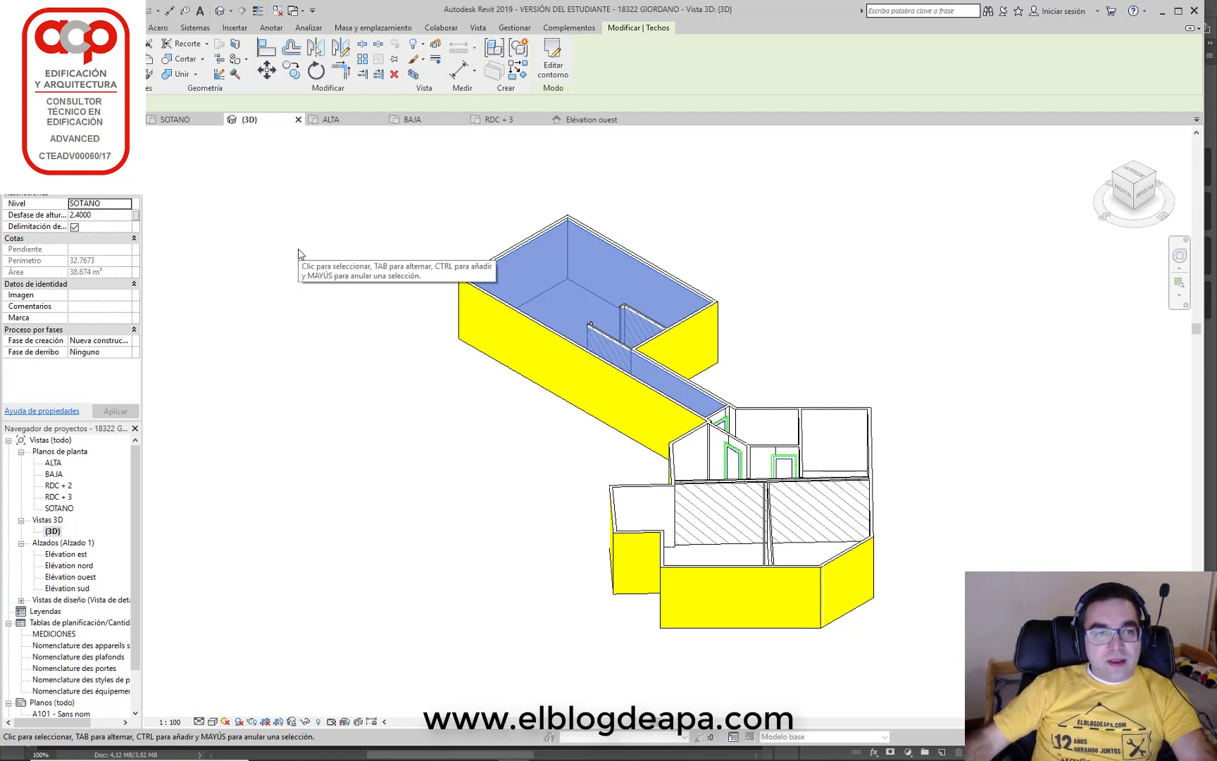
key(Escape)
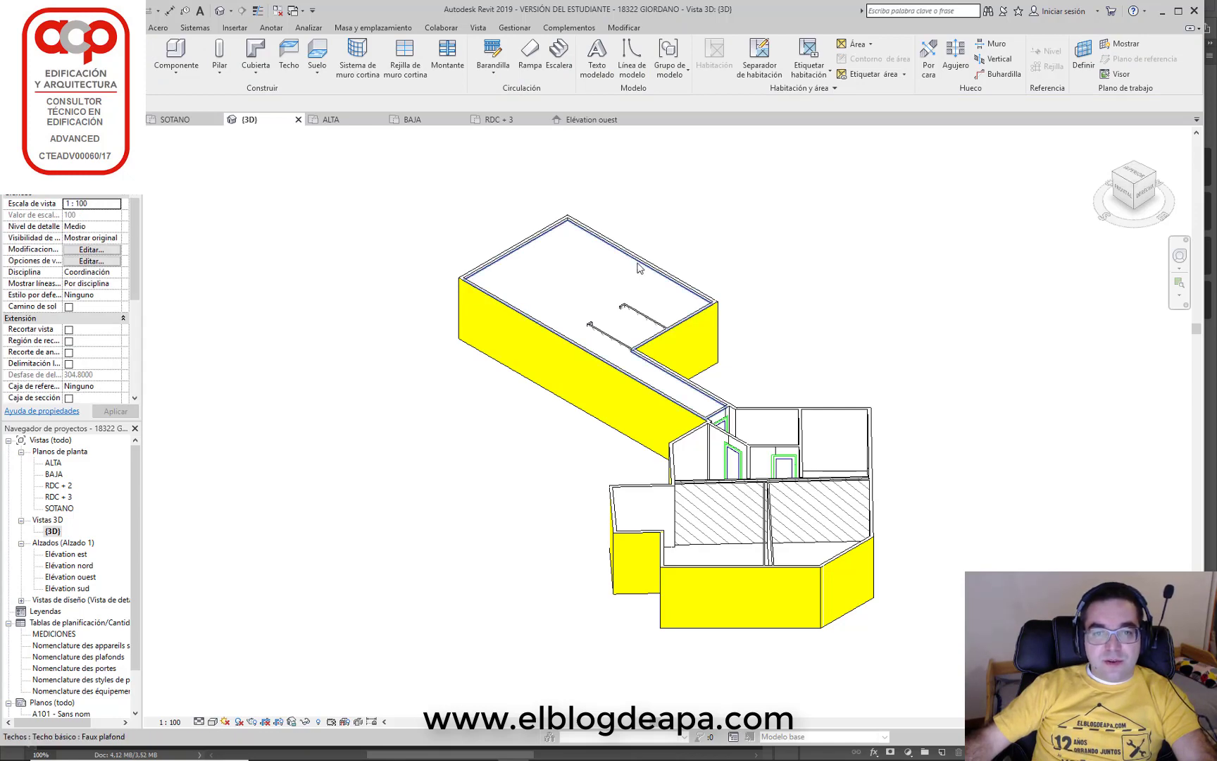
Change the SOTANO Rango de vista cut-plane offset, then zoom to the sdb and CUISINE
click(175, 120)
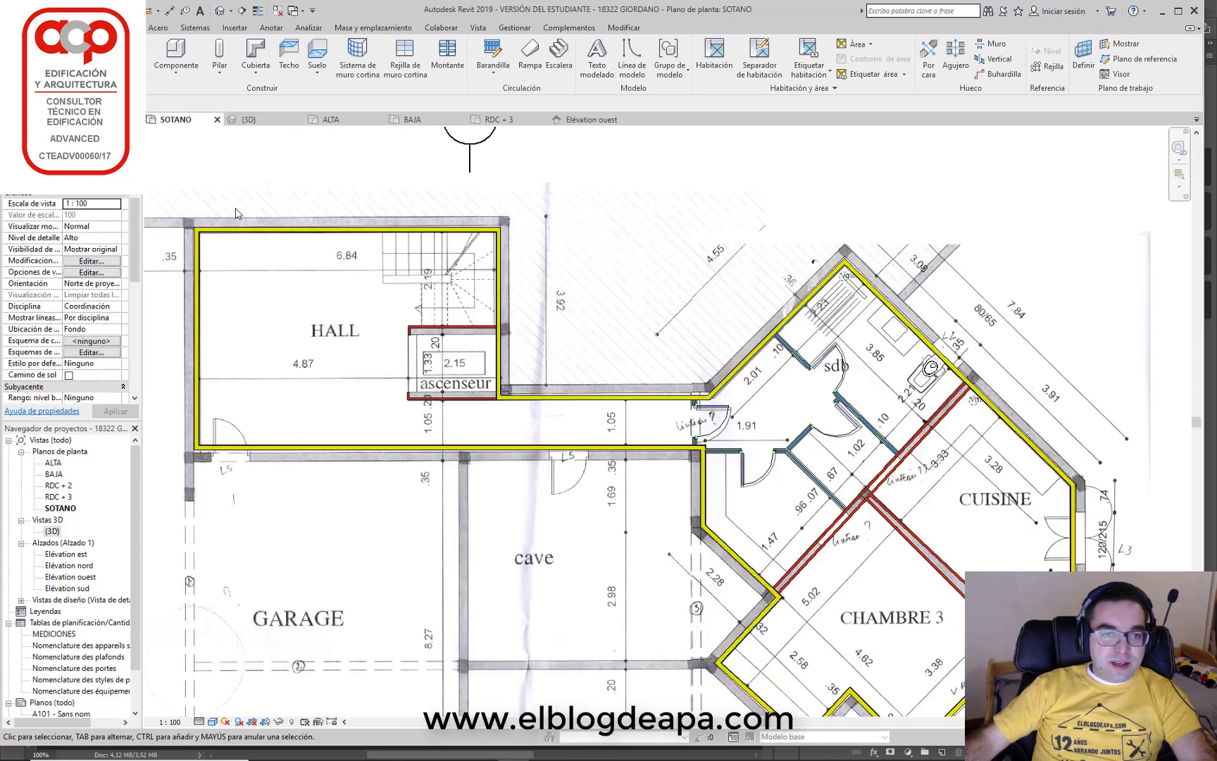
scroll(76, 344, down, 5)
click(91, 216)
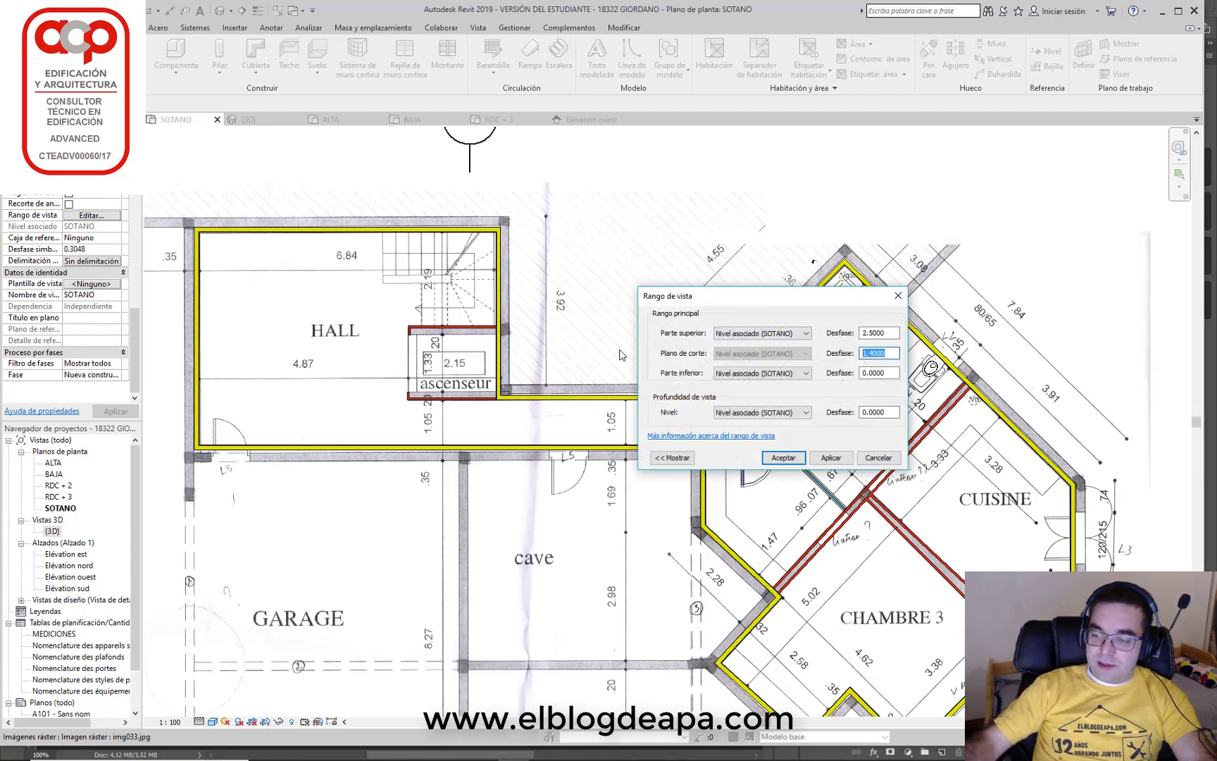
key(Return)
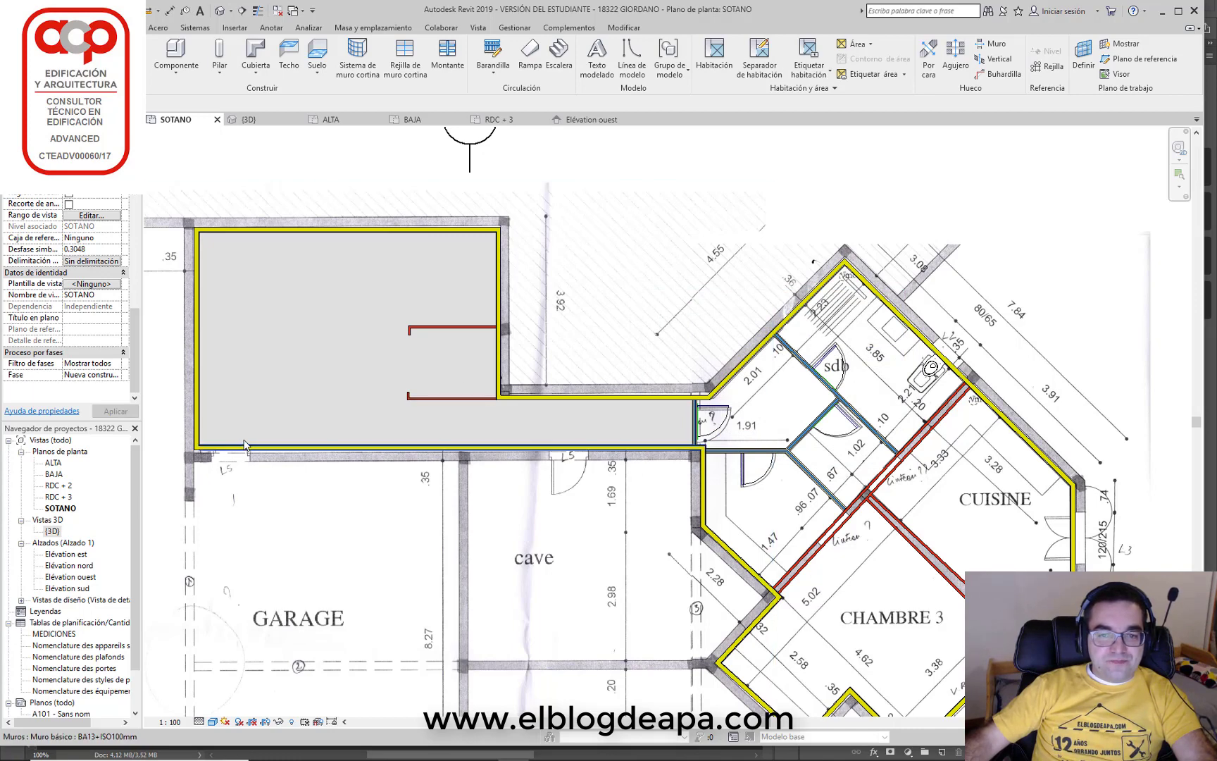
middle_drag(373, 305, 264, 294)
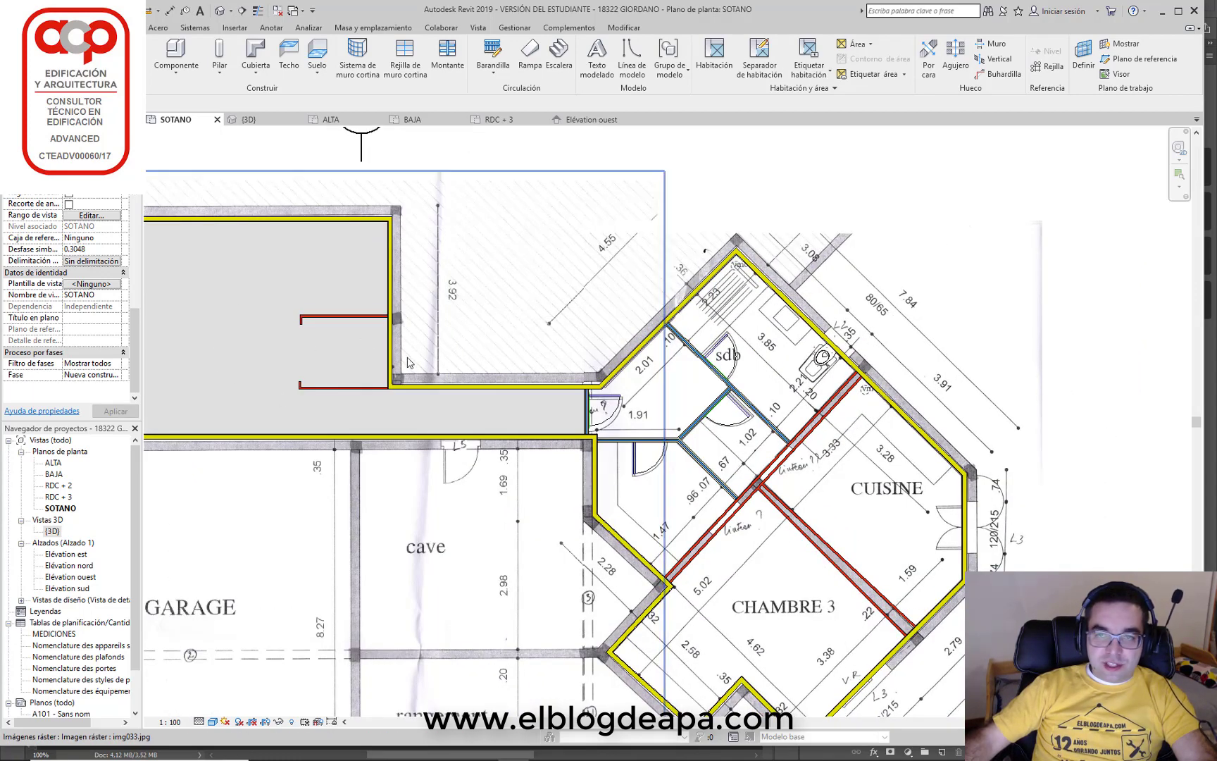
middle_drag(408, 362, 183, 359)
scroll(512, 365, up, 2)
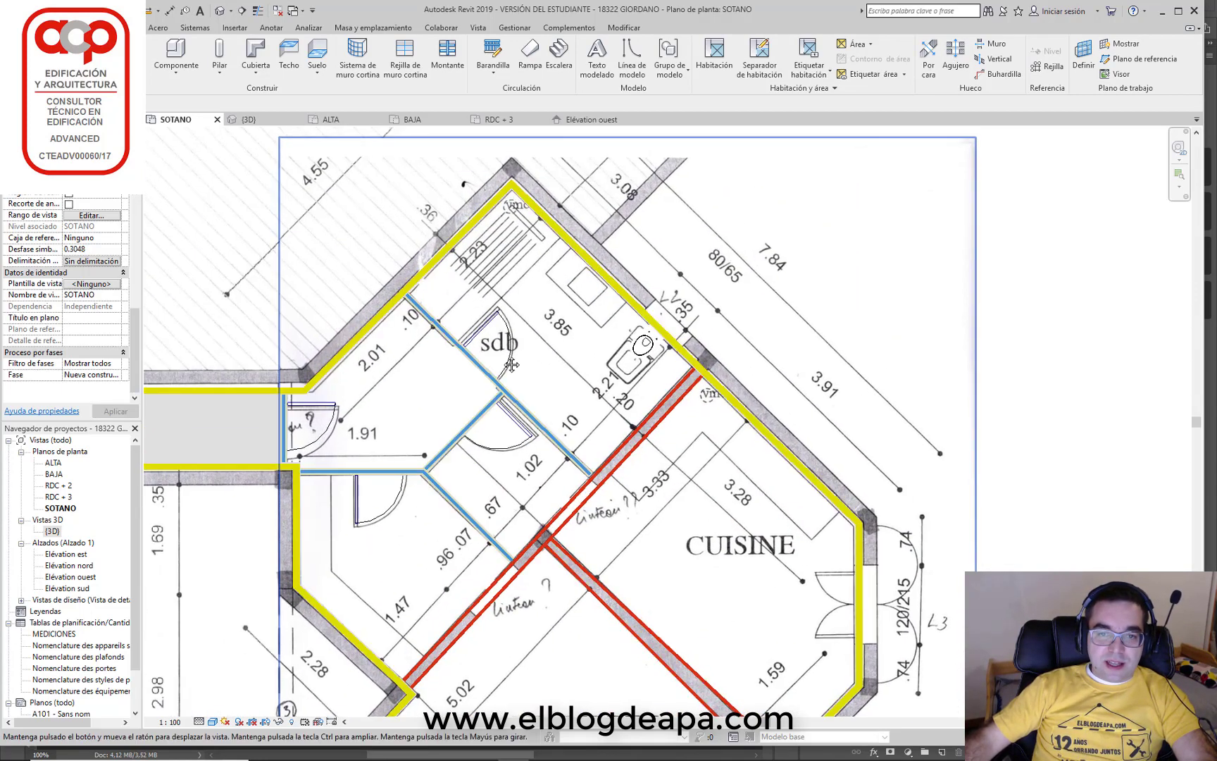
middle_drag(512, 364, 405, 415)
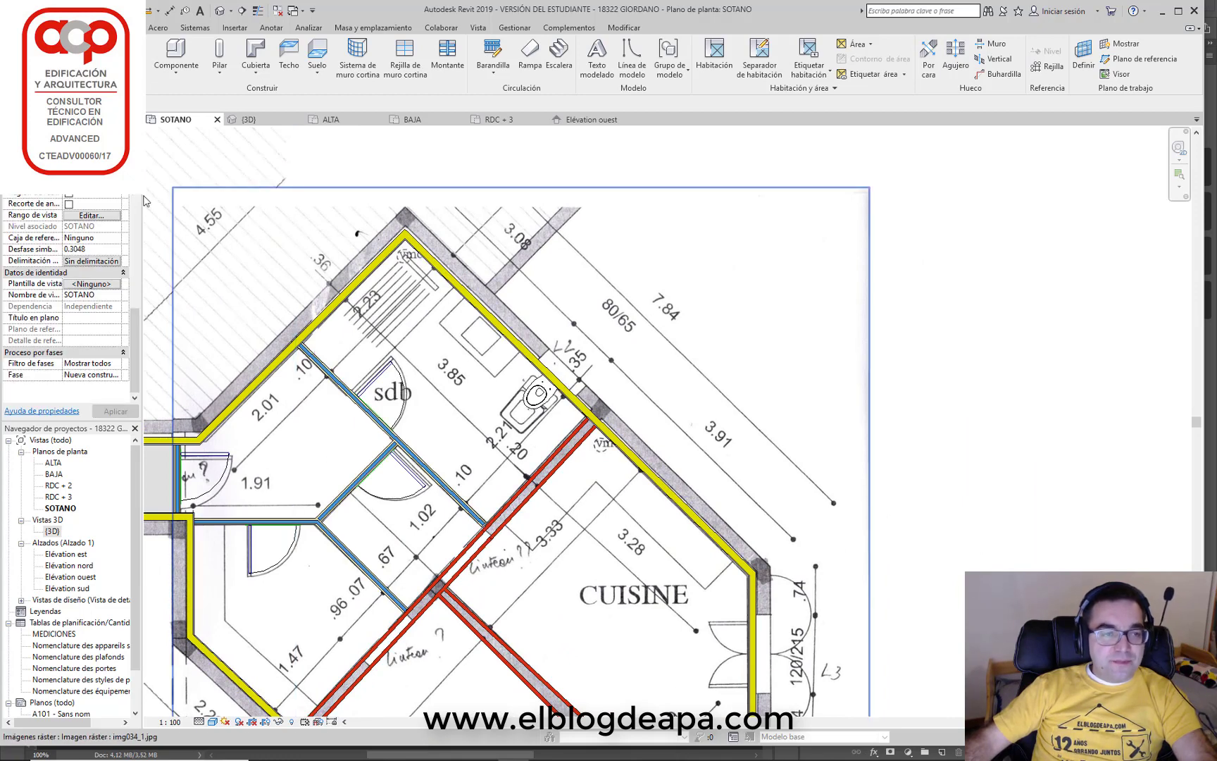
Place an automatic Fp Hydro ceiling inside the sdb bathroom walls
click(288, 55)
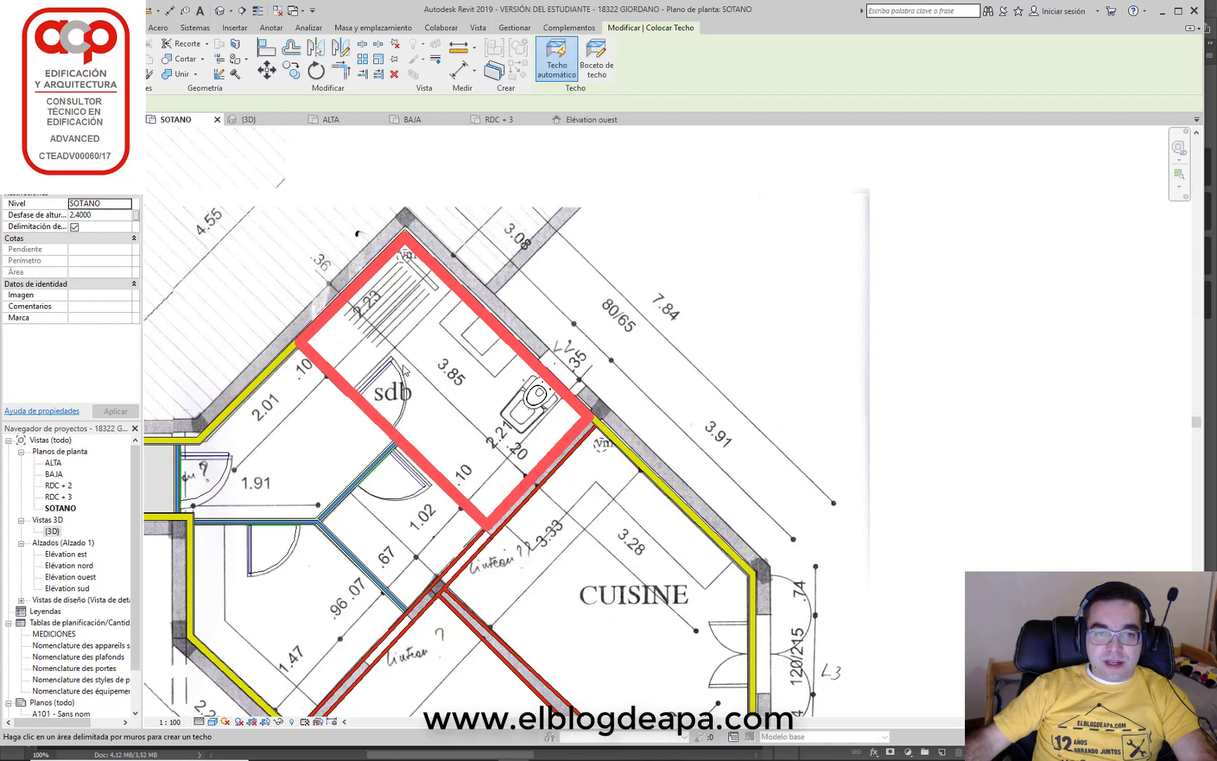
click(105, 177)
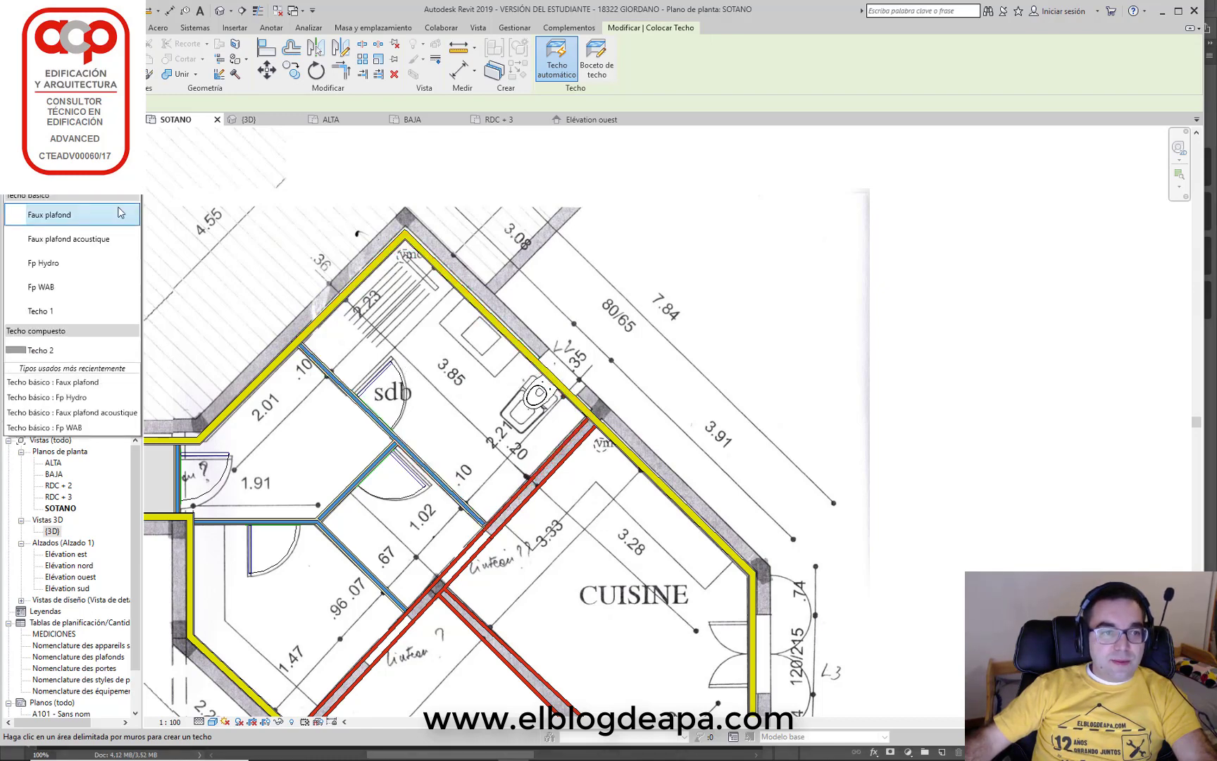
click(90, 273)
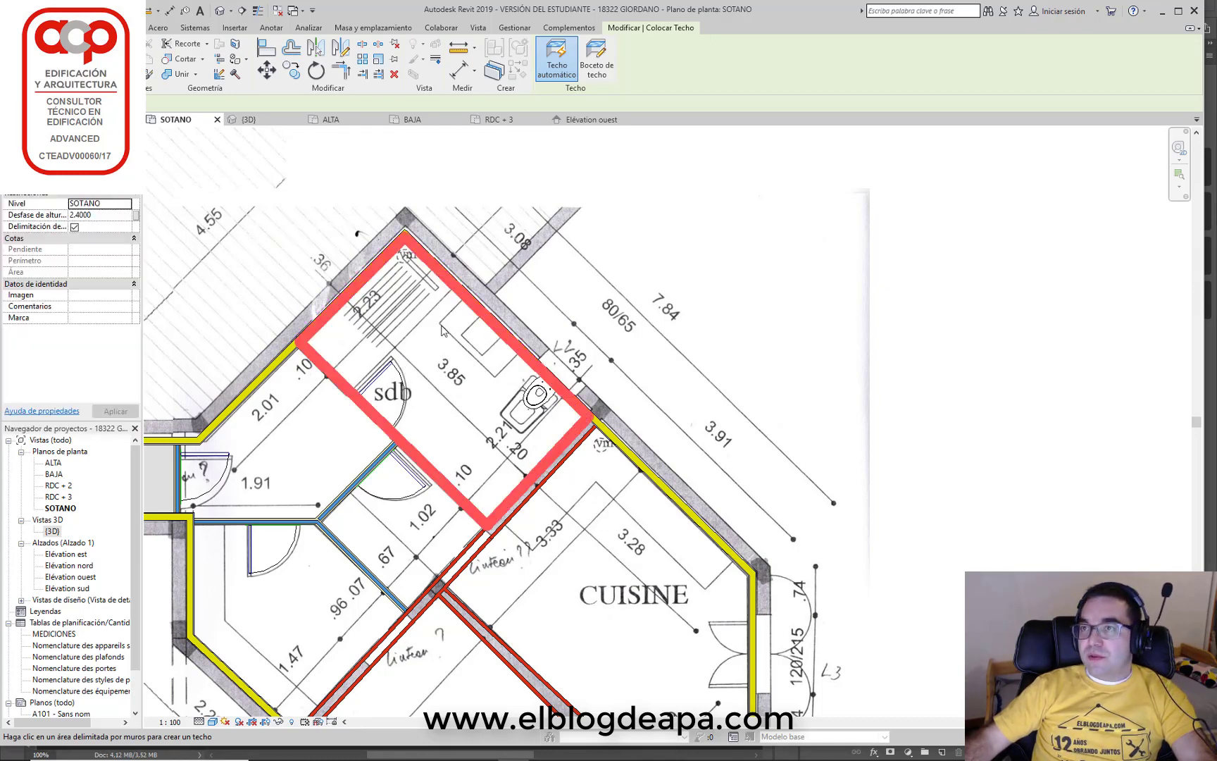
mouse_move(425, 335)
middle_down()
mouse_move(556, 335)
mouse_move(478, 289)
middle_up()
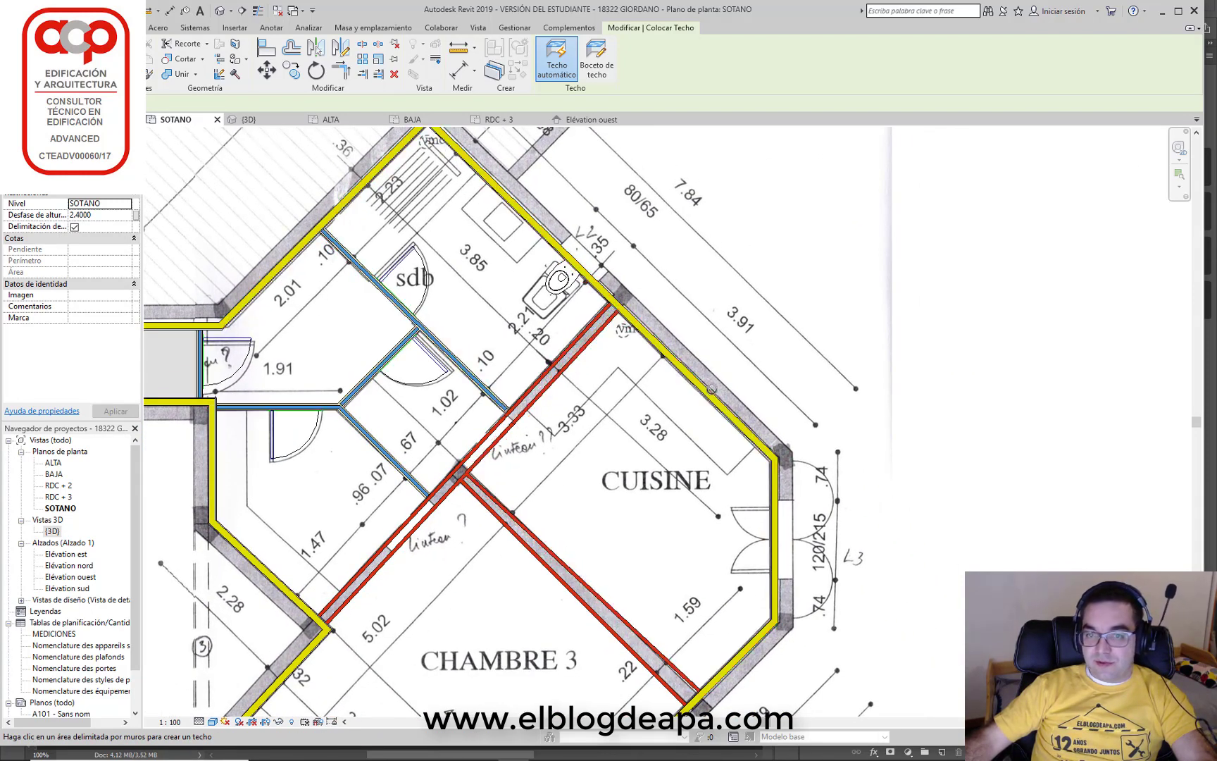
middle_drag(520, 289, 598, 367)
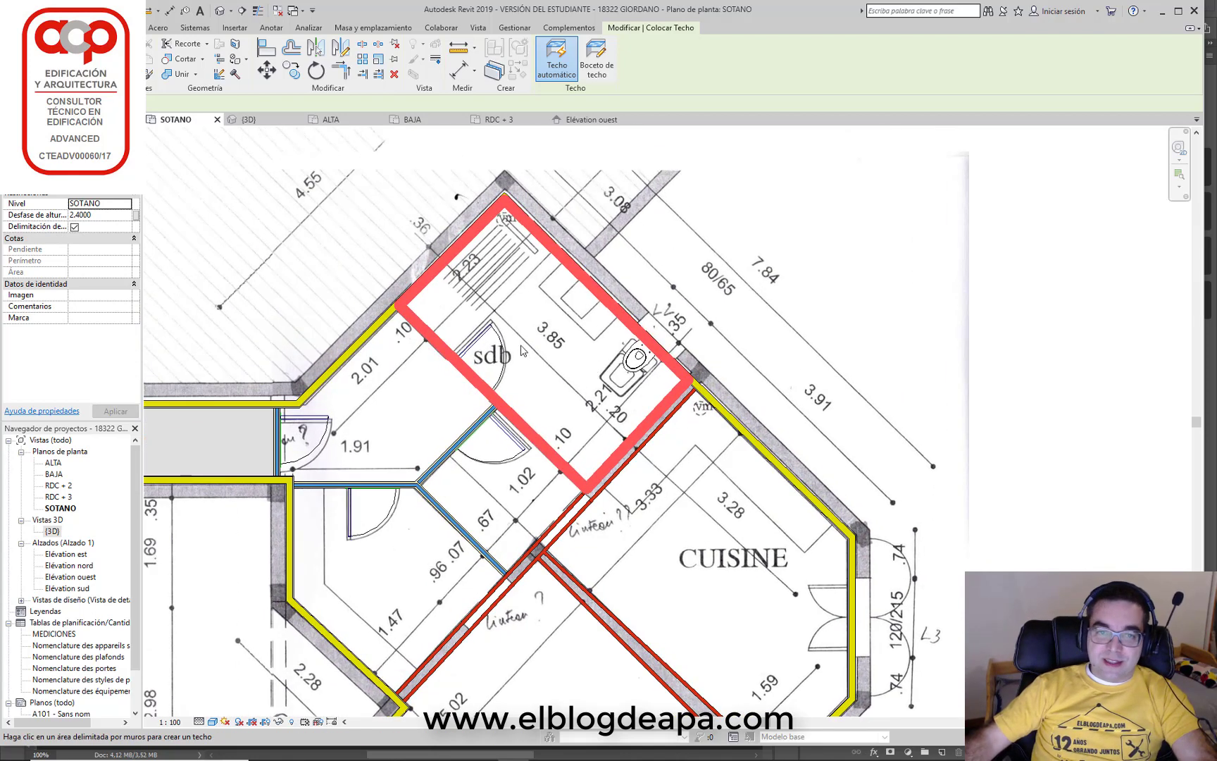
click(578, 359)
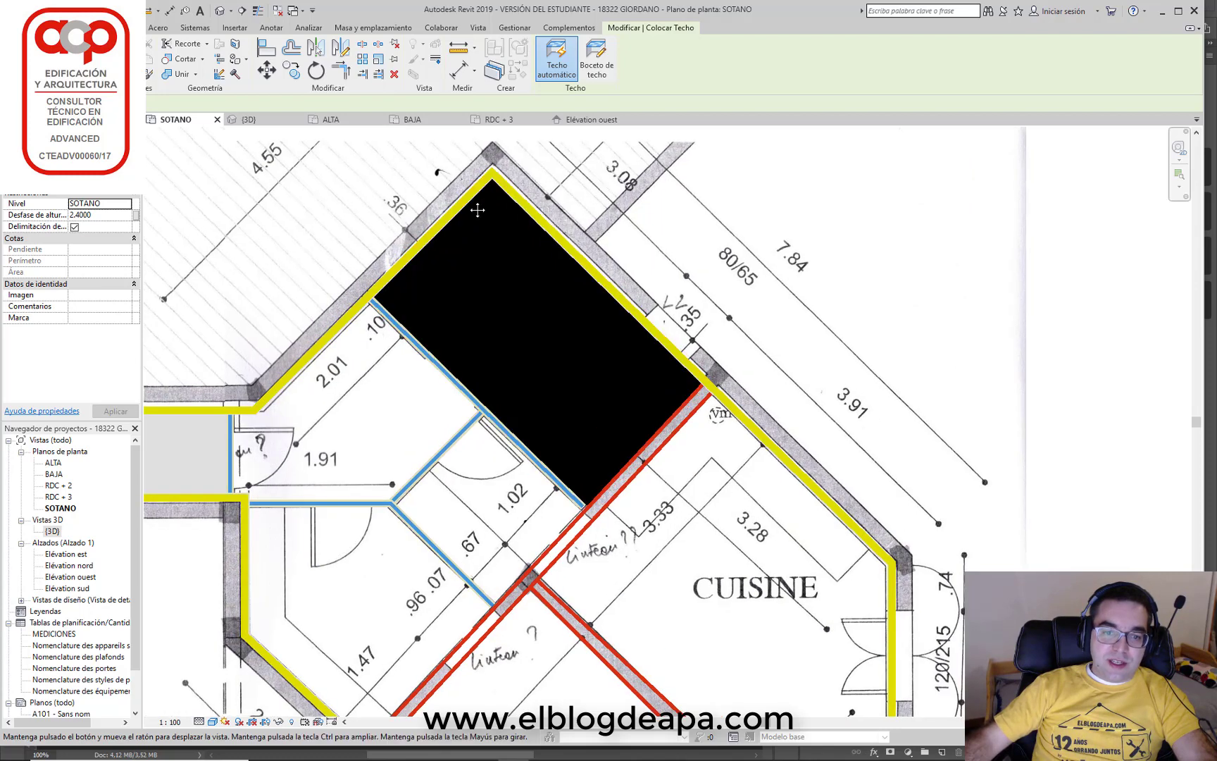
middle_drag(733, 536, 603, 381)
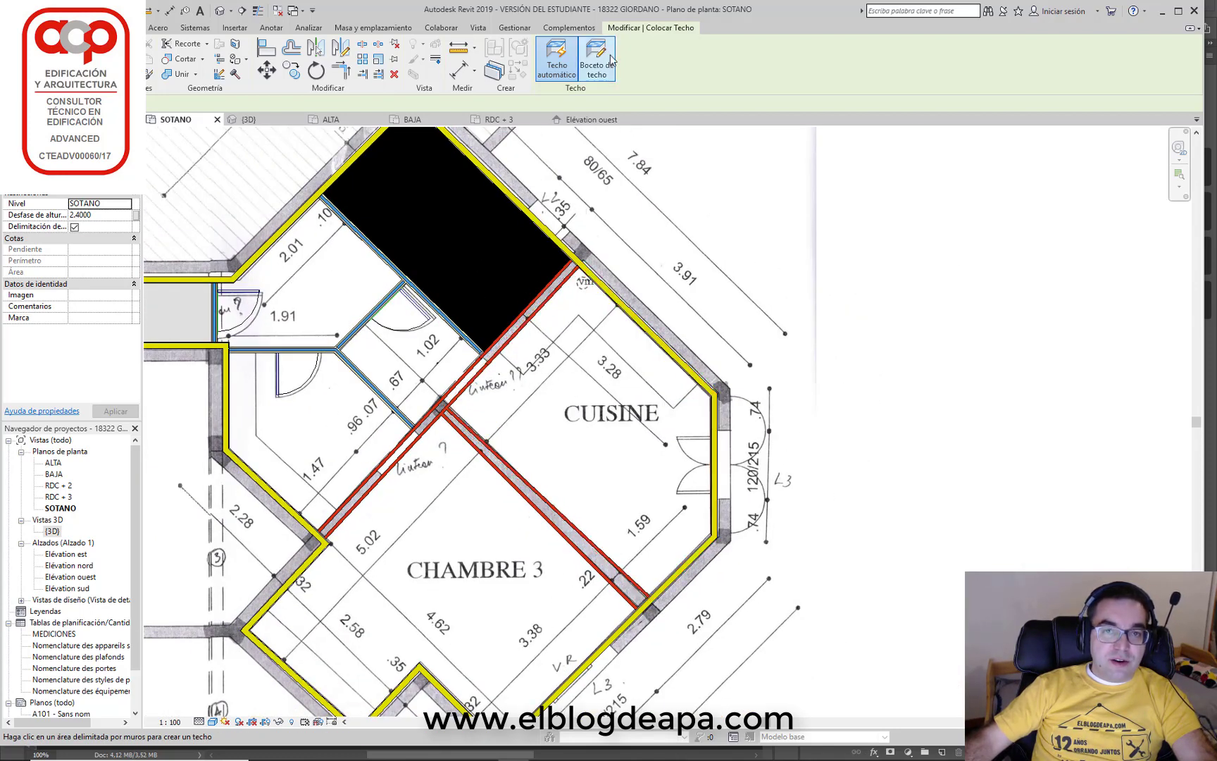
Close the CUISINE ceiling boundary loop and finish that ceiling
click(578, 267)
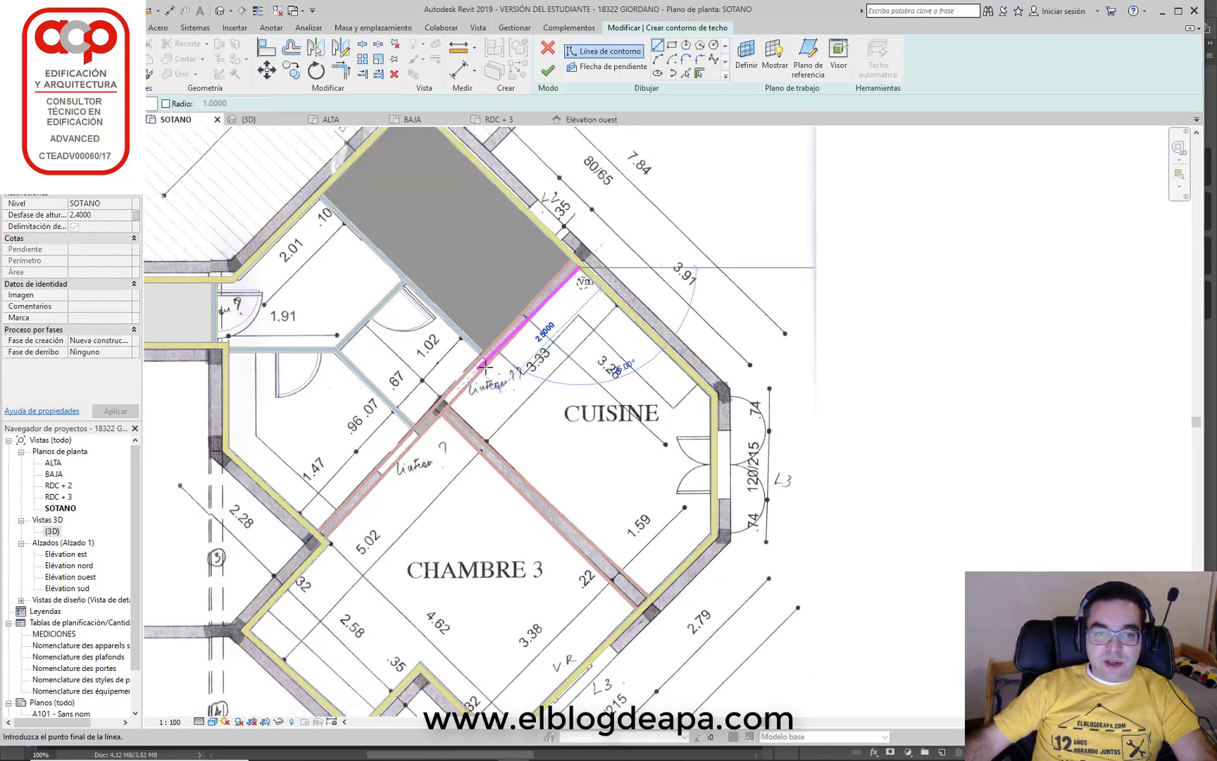
click(486, 361)
click(622, 481)
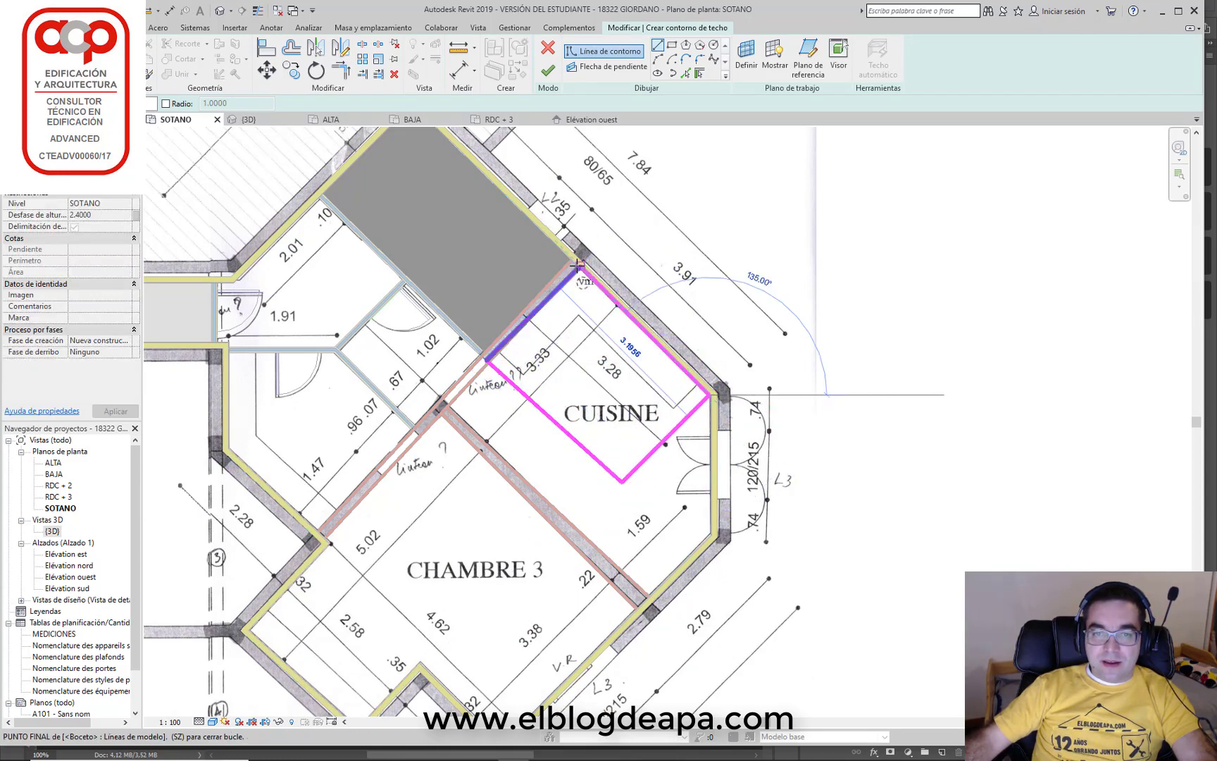
click(710, 397)
click(548, 70)
scroll(585, 422, down, 1)
middle_drag(588, 451, 729, 445)
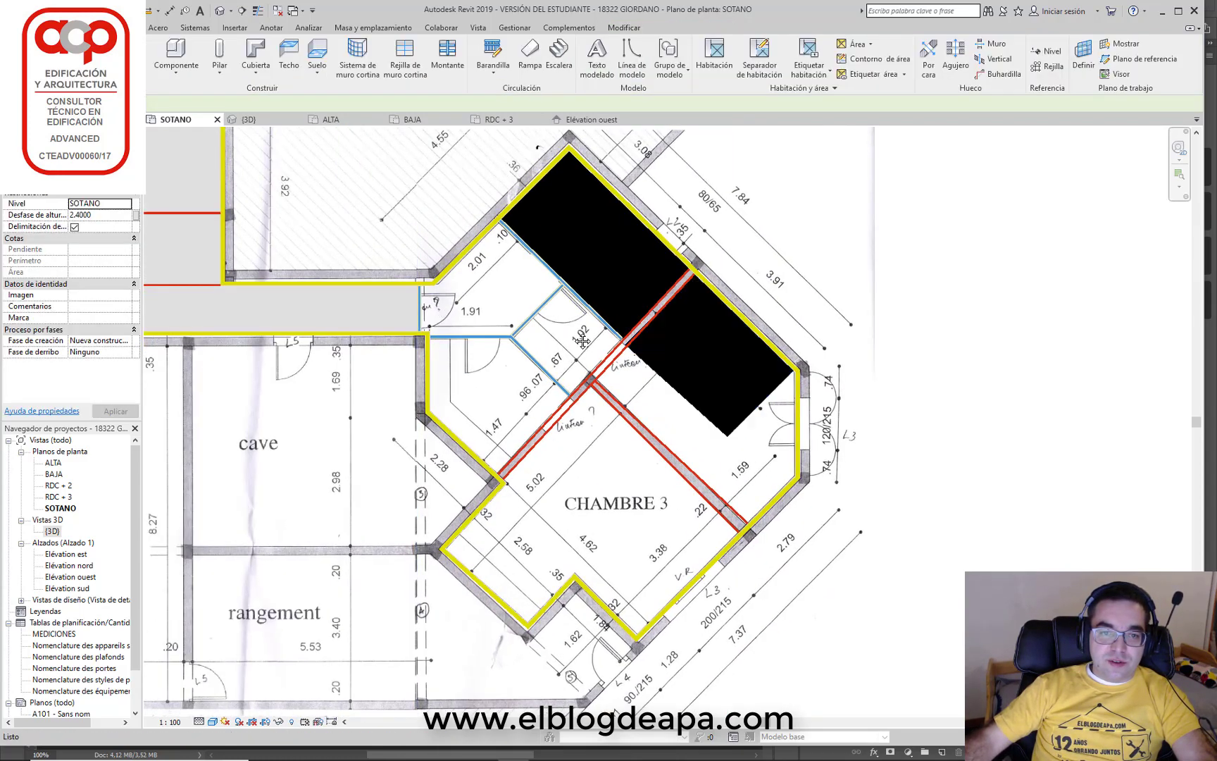
Start a sketched ceiling for CHAMBRE 3 in the current type, tracing its first wall edges
click(289, 53)
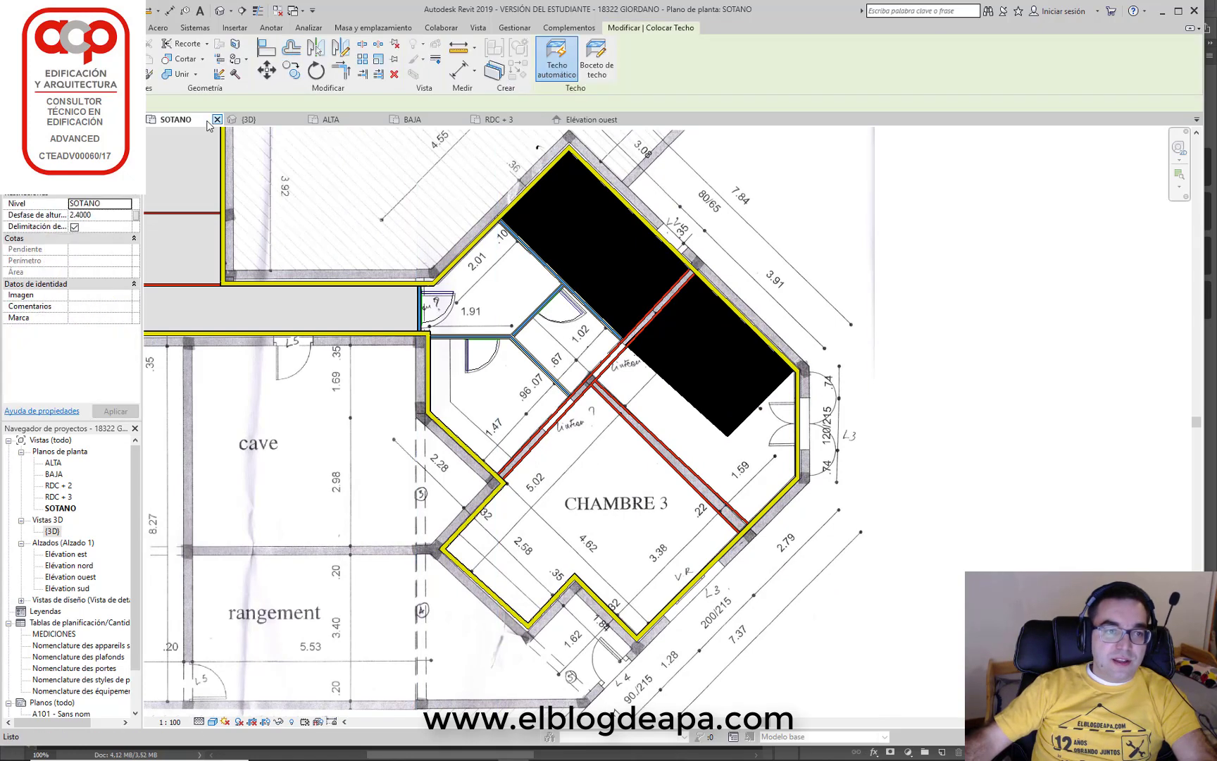
click(70, 176)
click(43, 267)
click(597, 56)
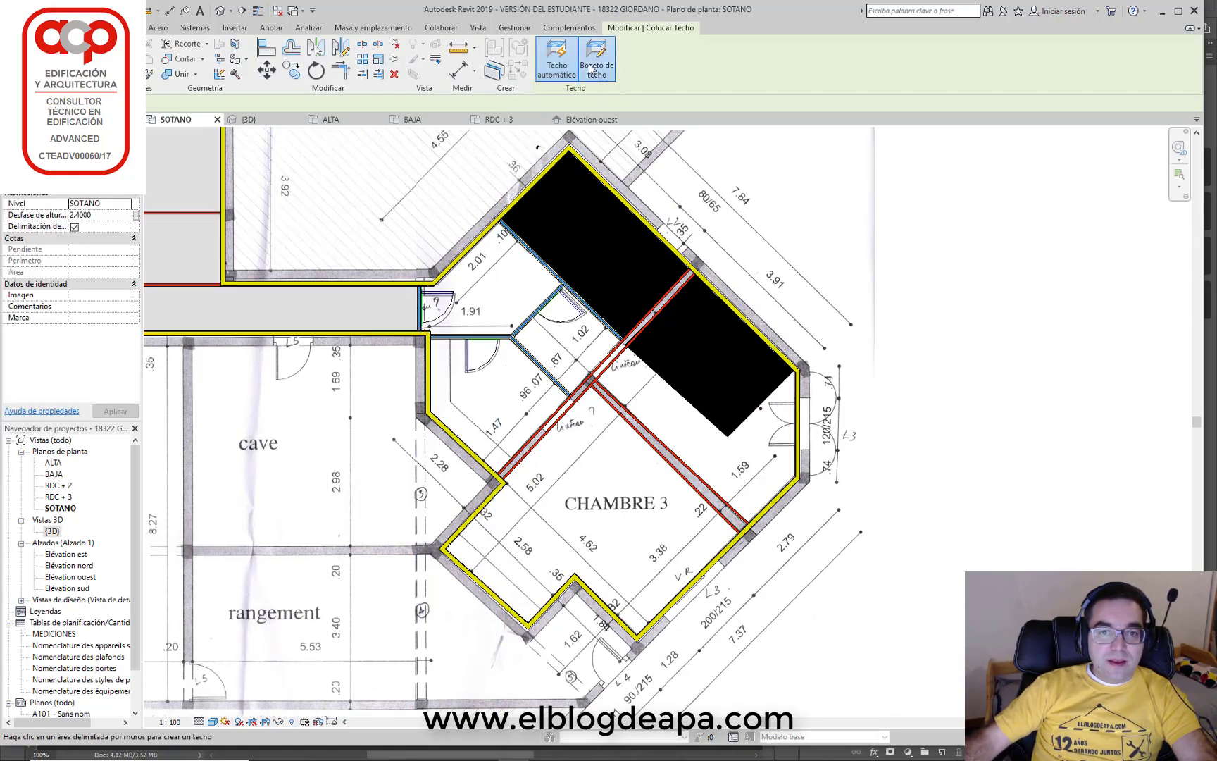
click(427, 287)
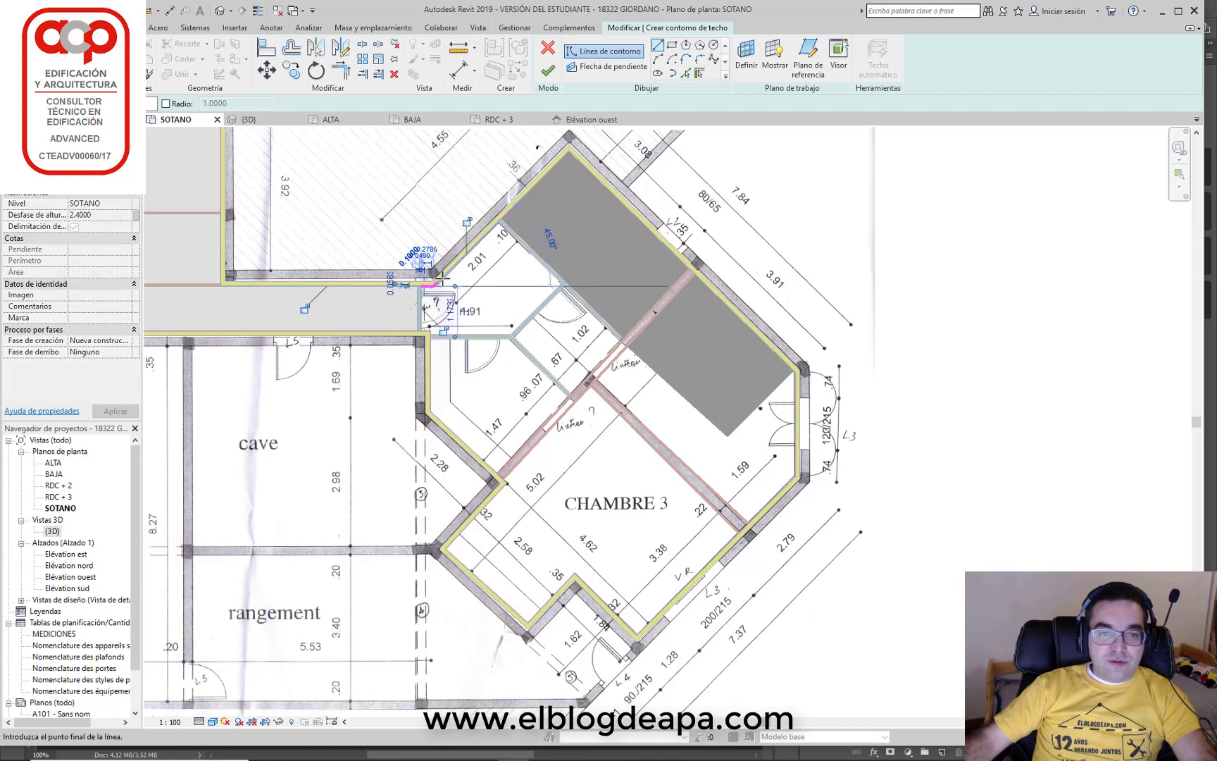
click(498, 222)
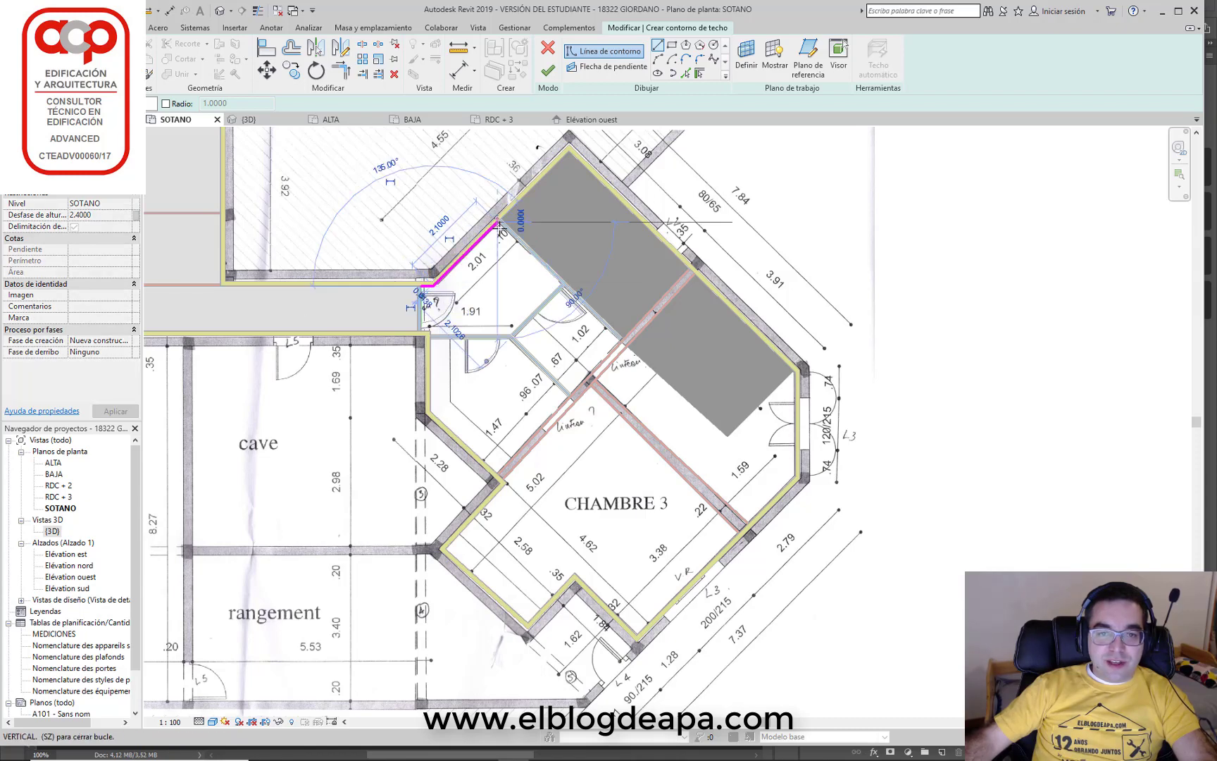
click(732, 441)
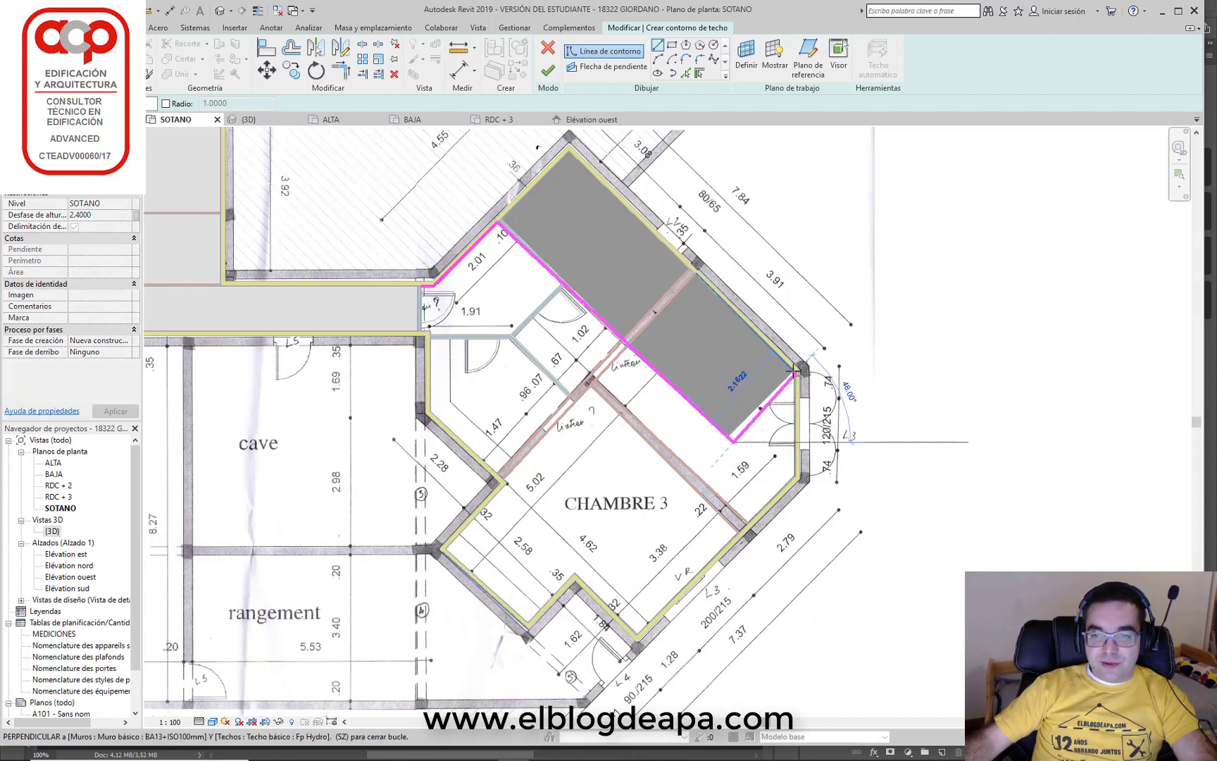
key(Escape)
key(Escape)
Continue the CHAMBRE 3 boundary from the diagonal's end up and down the right wall
scroll(736, 438, up, 2)
scroll(746, 433, up, 1)
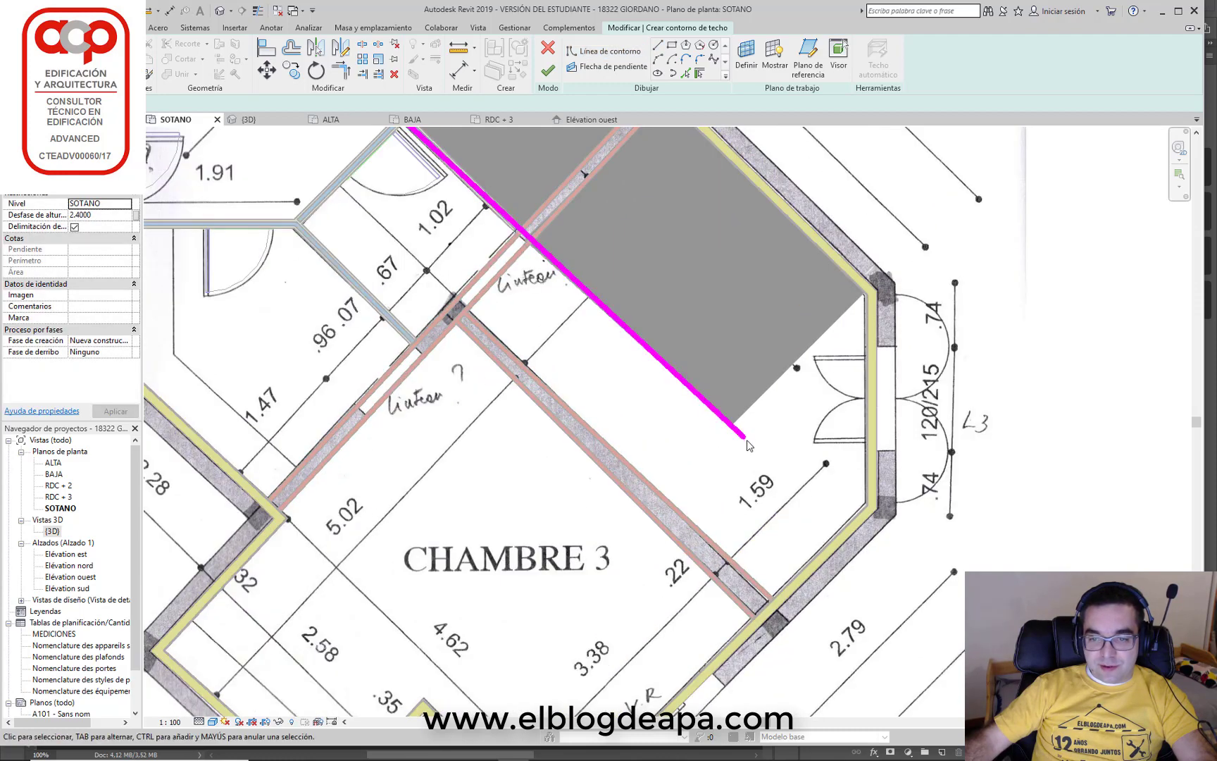
click(746, 438)
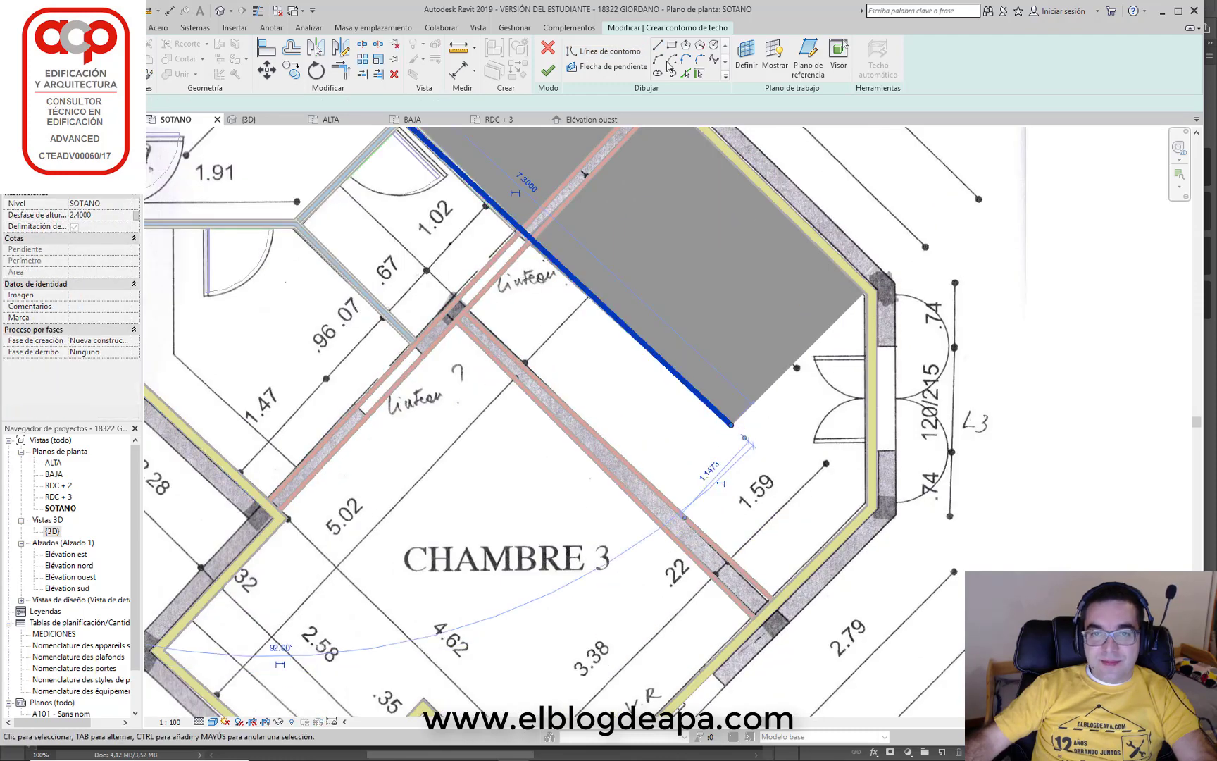
click(657, 44)
click(733, 424)
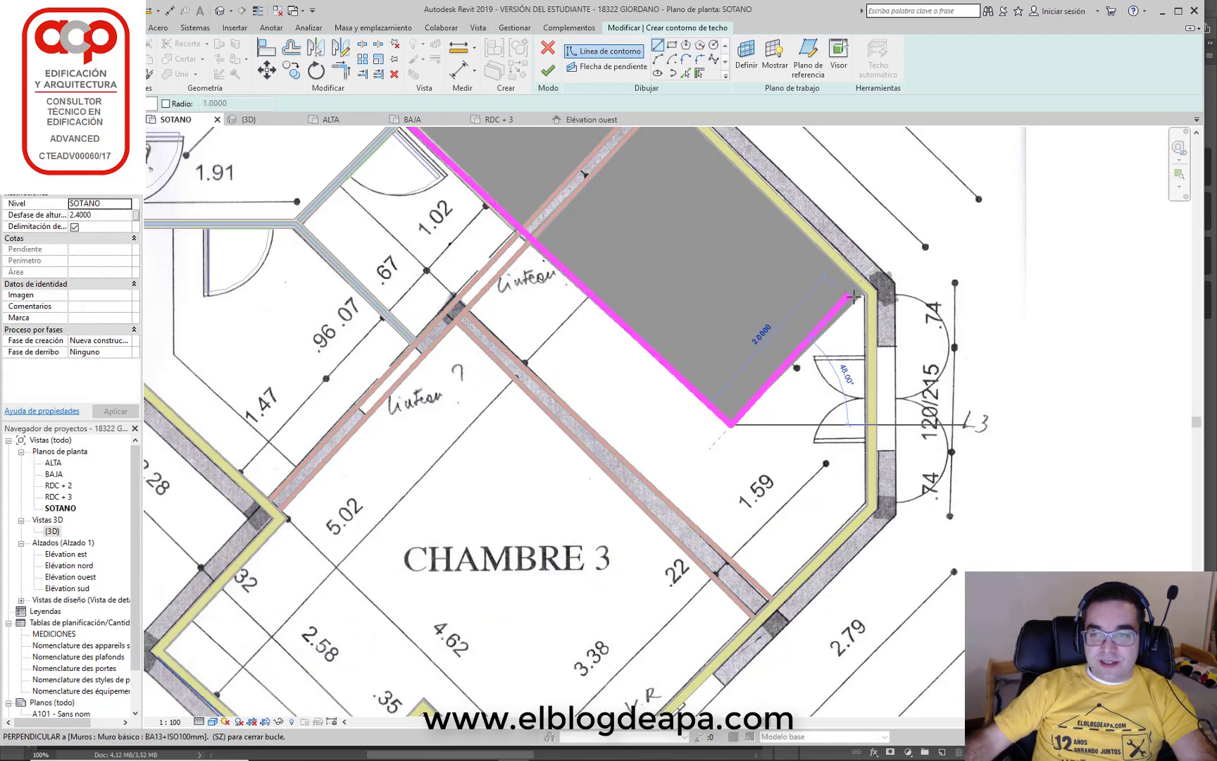
click(864, 290)
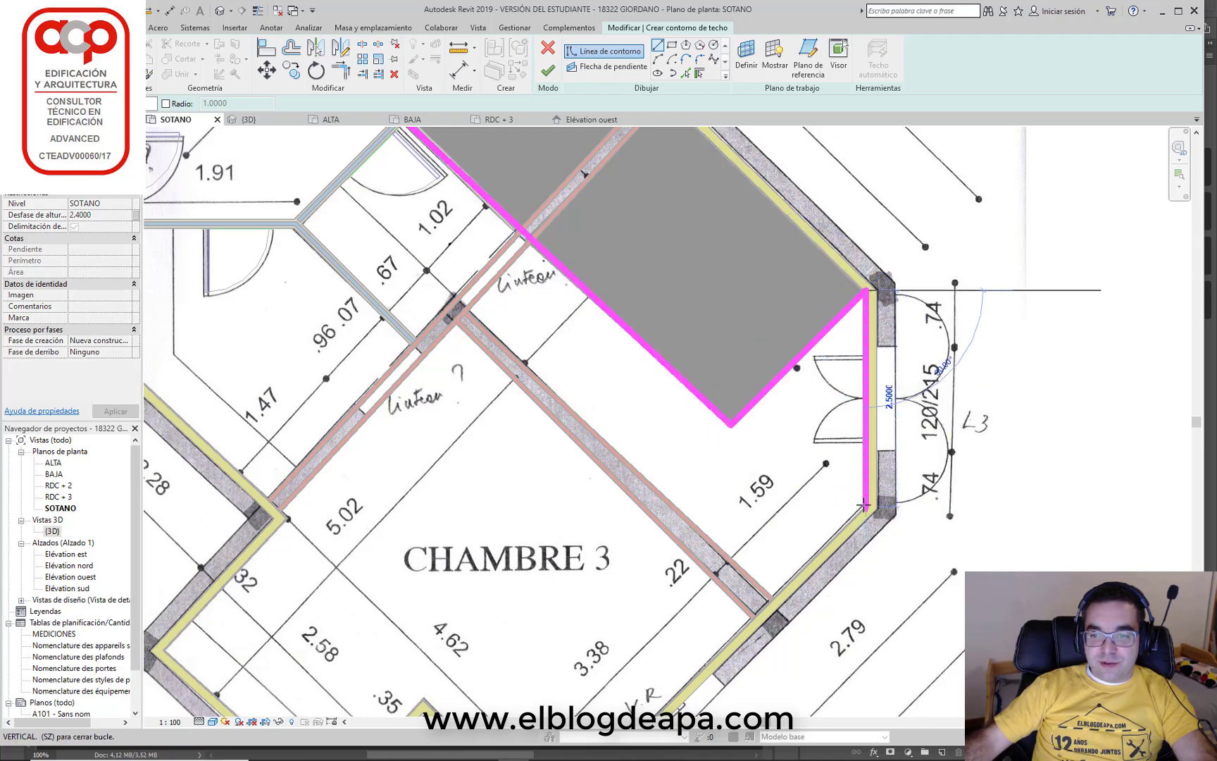
click(866, 508)
Trace the boundary along the lower walls of CHAMBRE 3, including the small wall step
middle_drag(772, 208, 773, 202)
scroll(772, 202, down, 2)
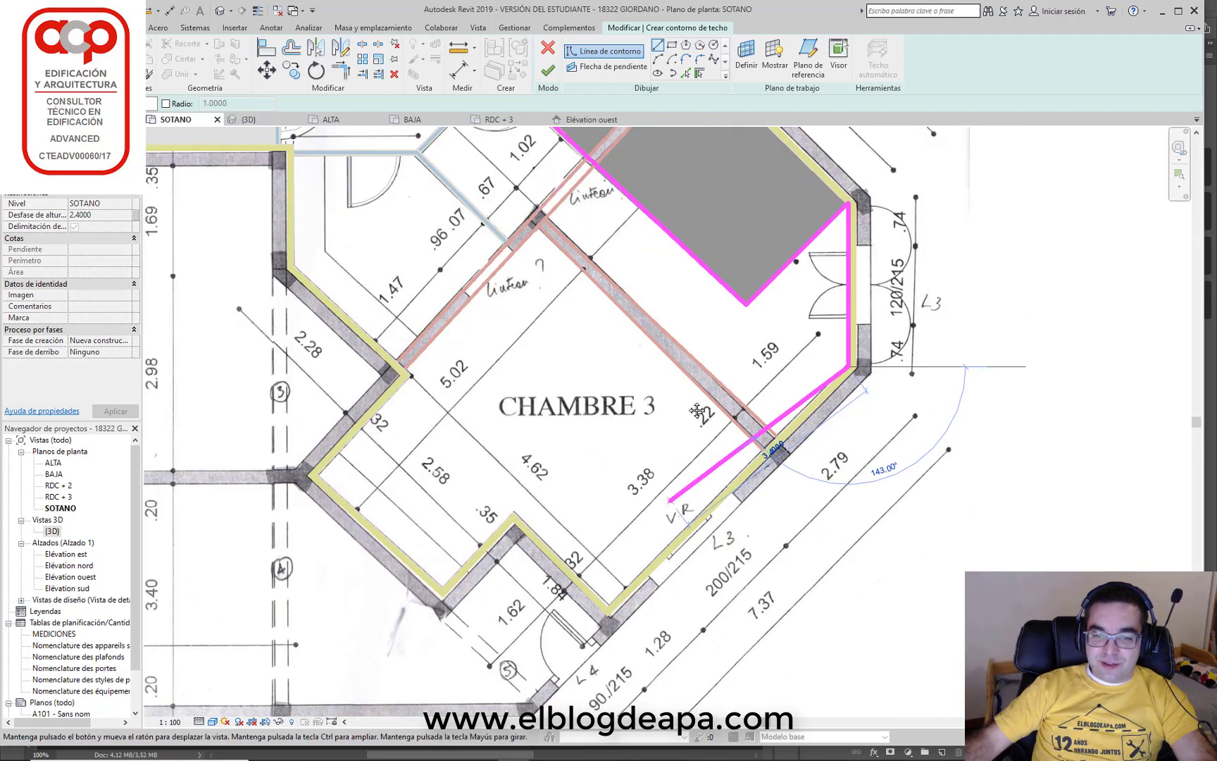
middle_drag(554, 582, 634, 499)
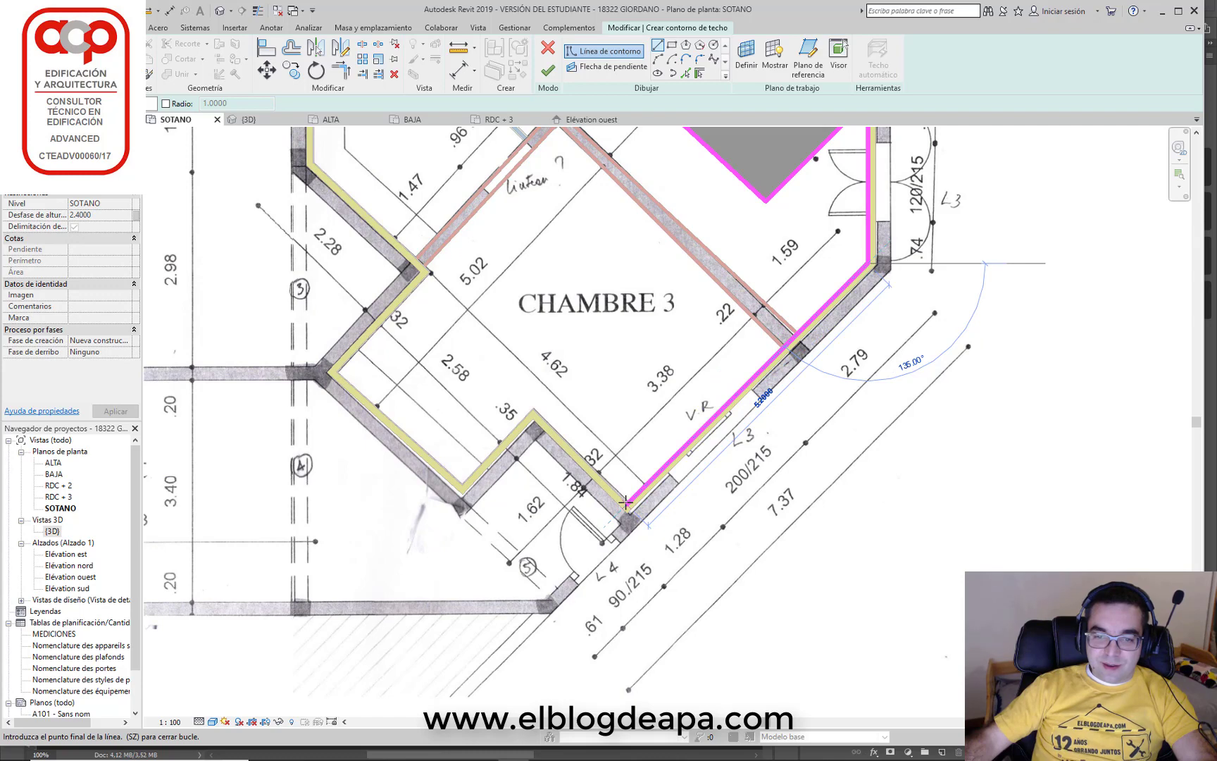
click(627, 502)
click(529, 411)
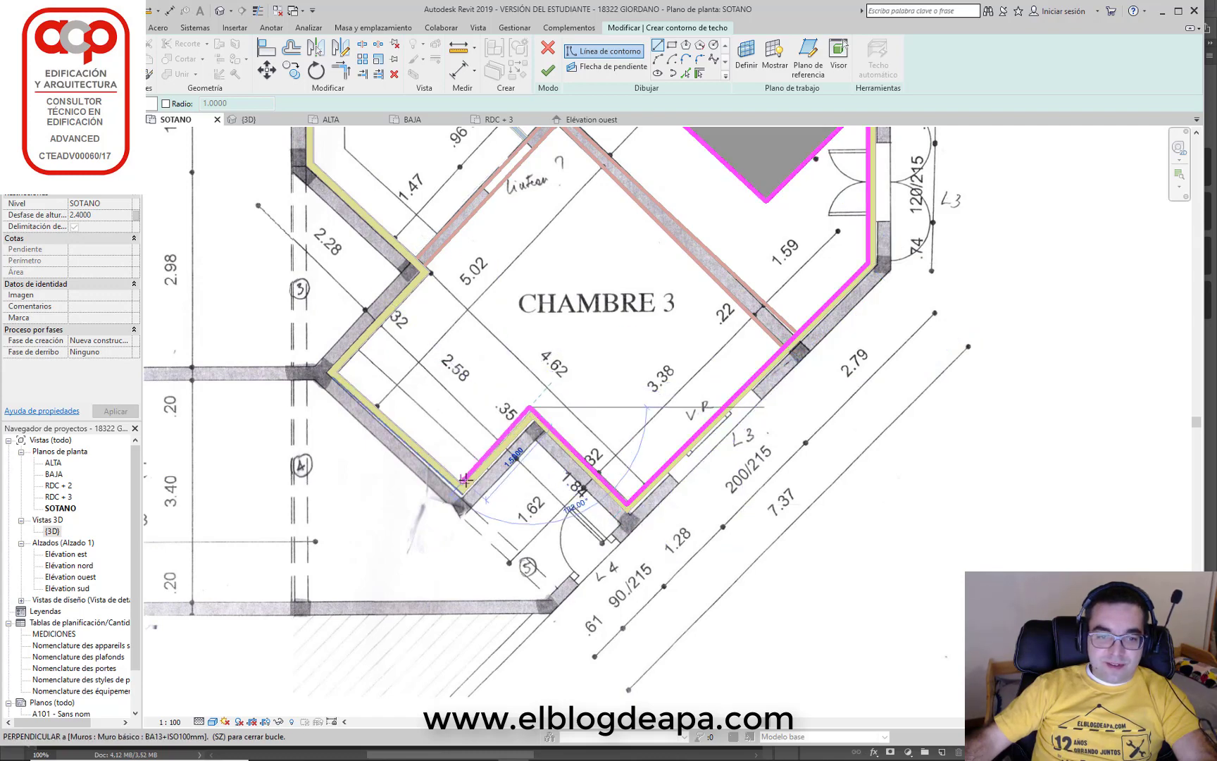
click(464, 481)
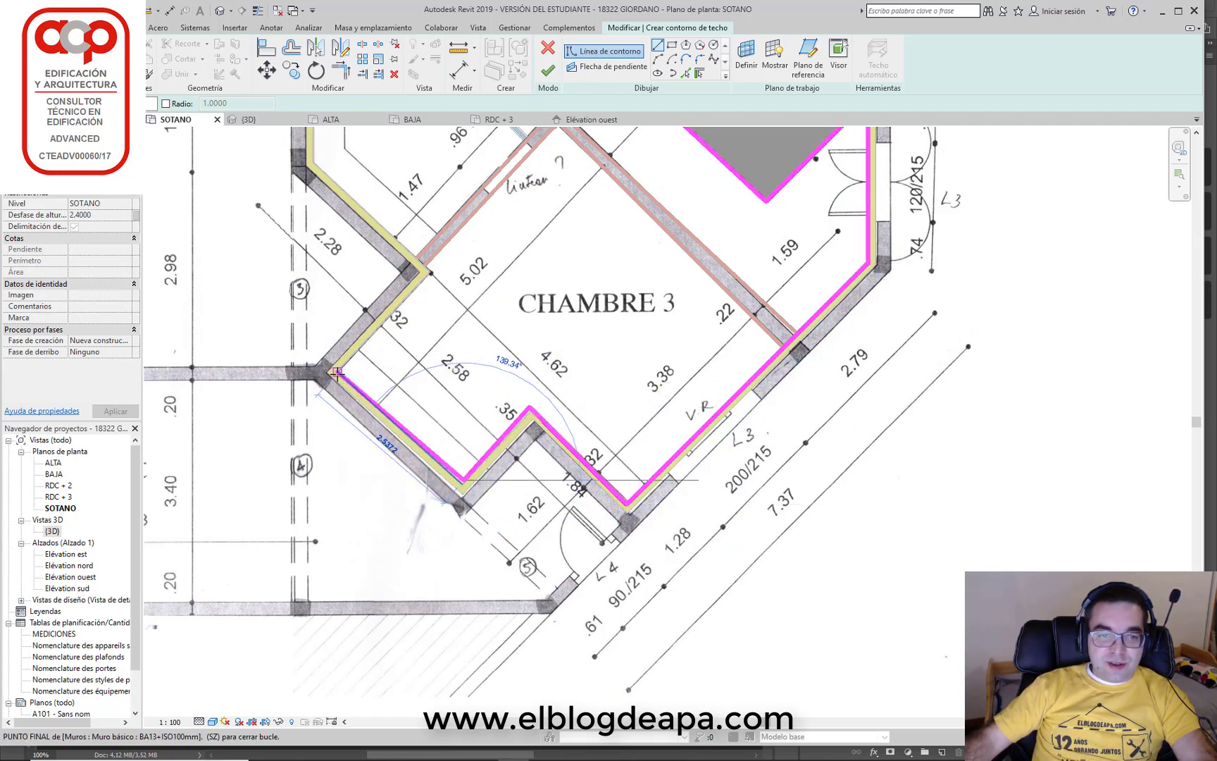
click(337, 372)
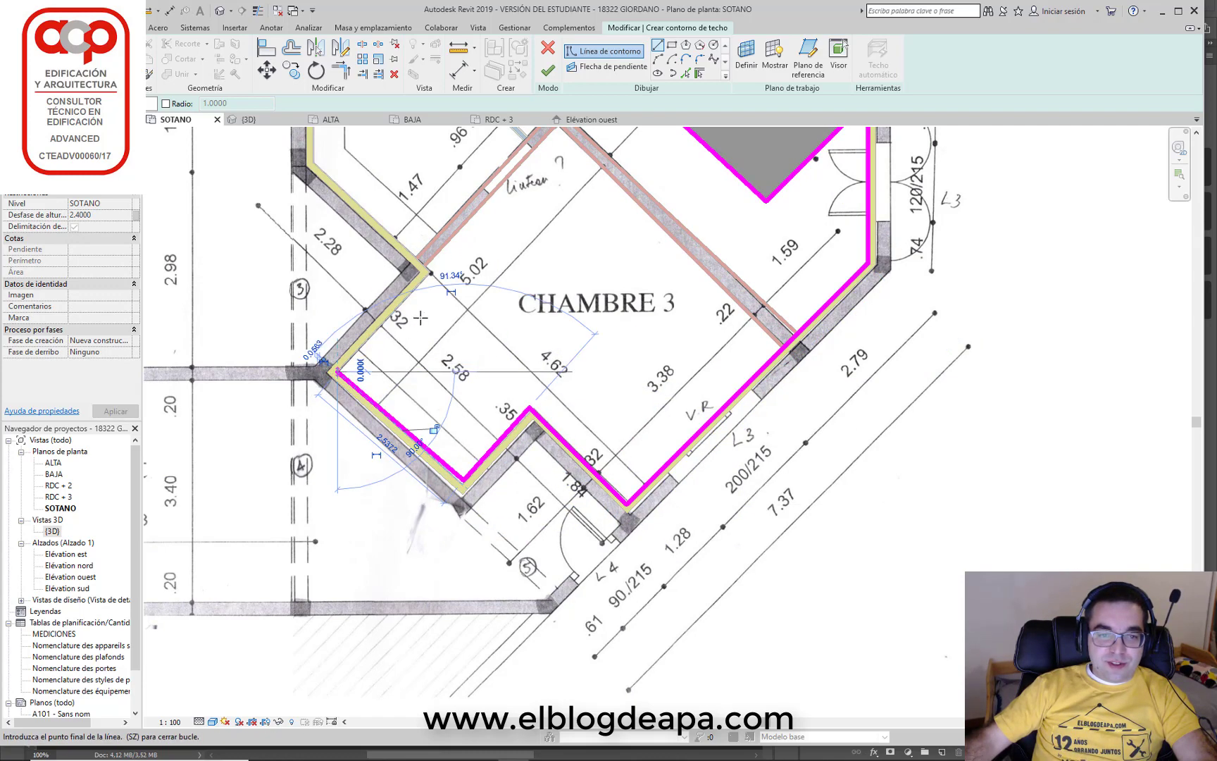
click(429, 261)
Close the outline along the left diagonal wall and hall corner, and finish the ceiling
middle_drag(429, 261, 576, 495)
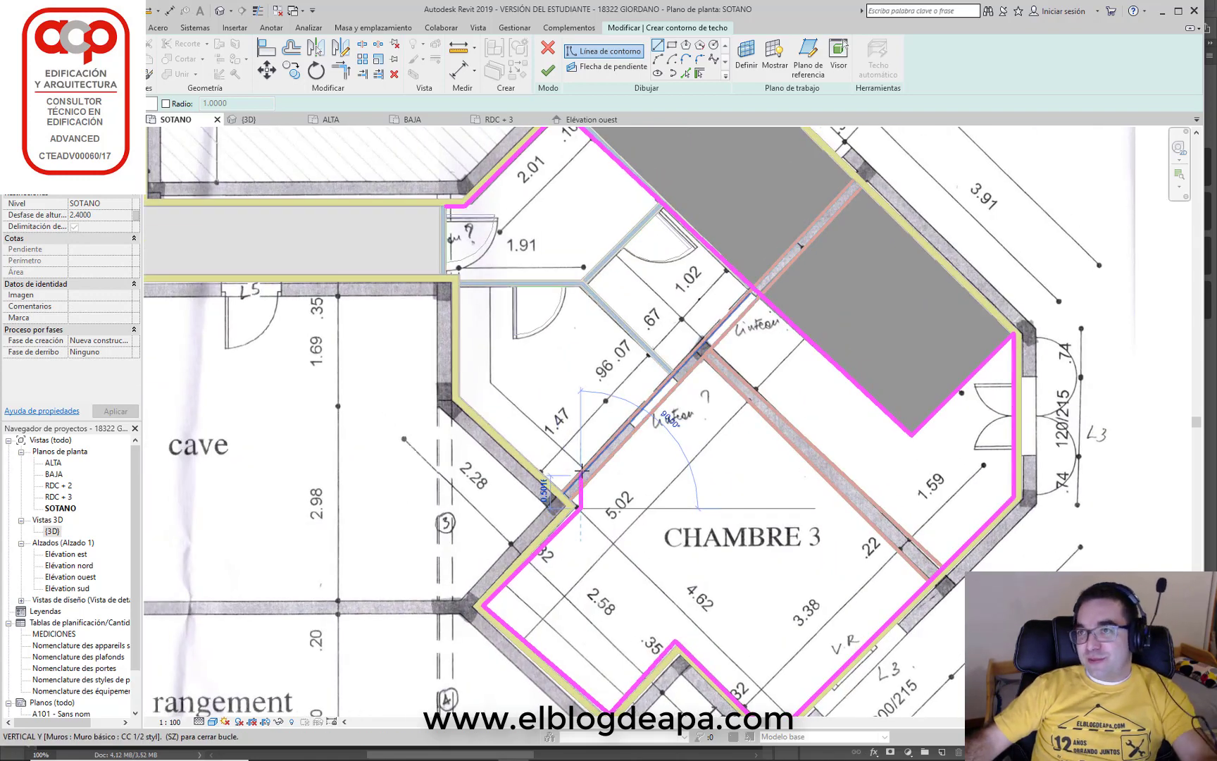
click(459, 400)
click(457, 276)
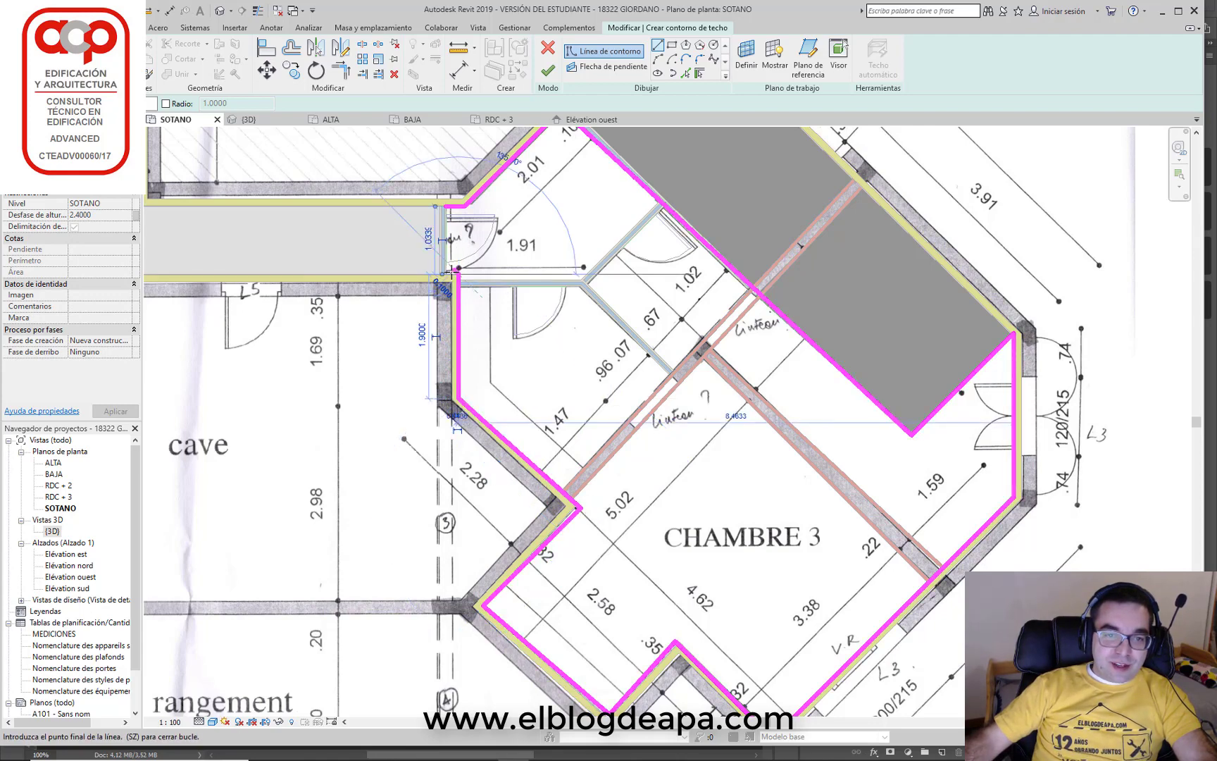
click(446, 277)
click(446, 206)
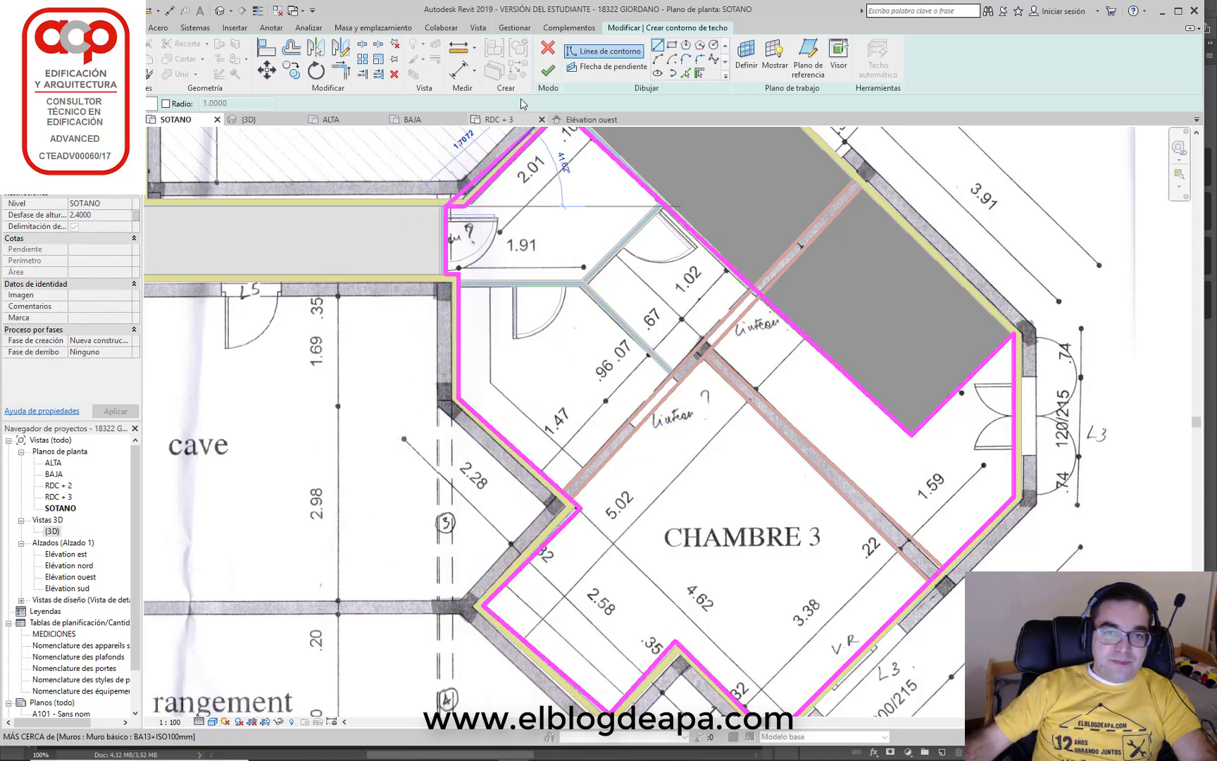
click(541, 83)
scroll(667, 368, down, 2)
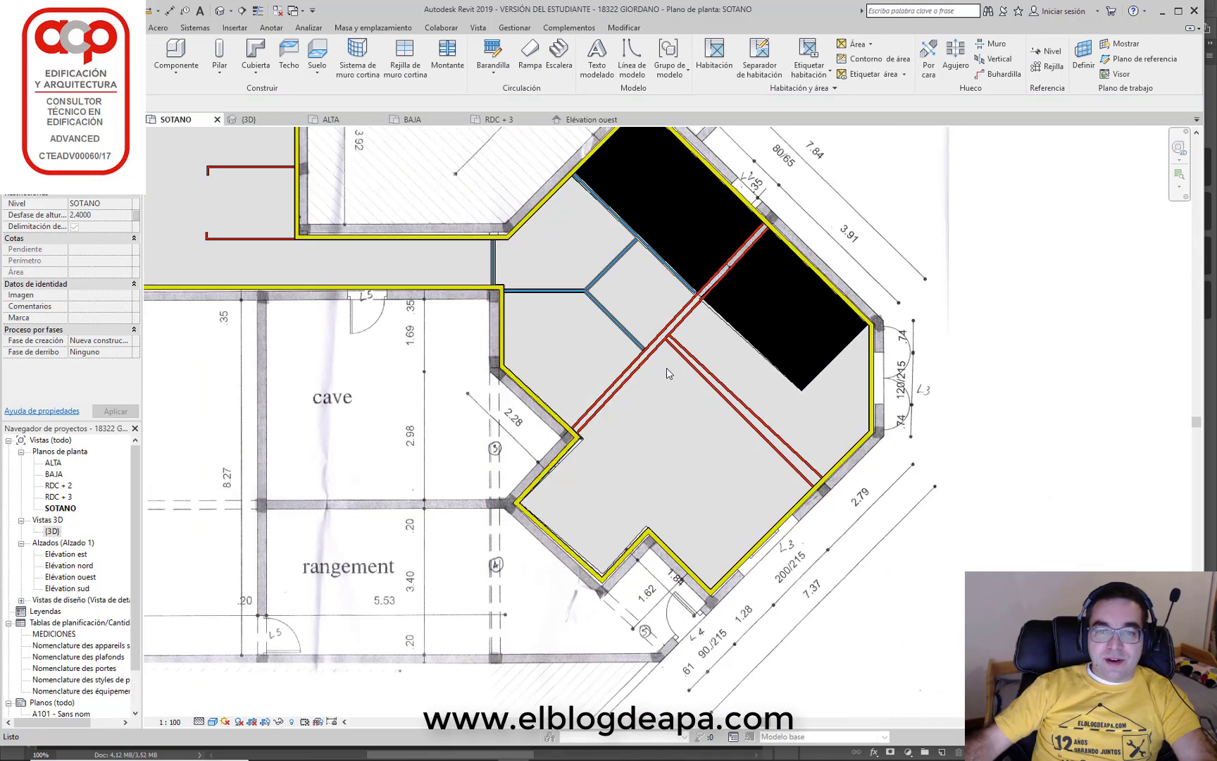
mouse_move(557, 437)
middle_down()
mouse_move(634, 438)
mouse_move(675, 522)
middle_up()
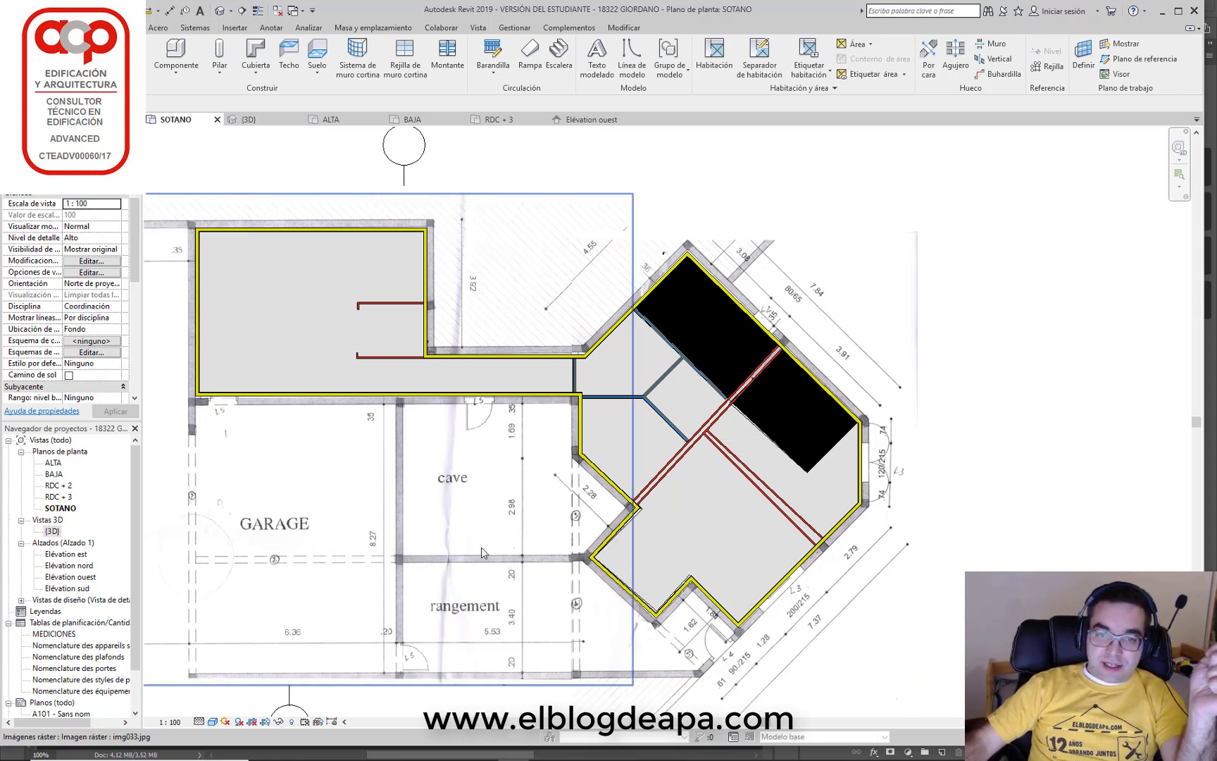
middle_drag(575, 555, 695, 540)
Open the BAJA floor plan and pan across CHAMBRE 2, the hall and BUREAU
double_click(55, 473)
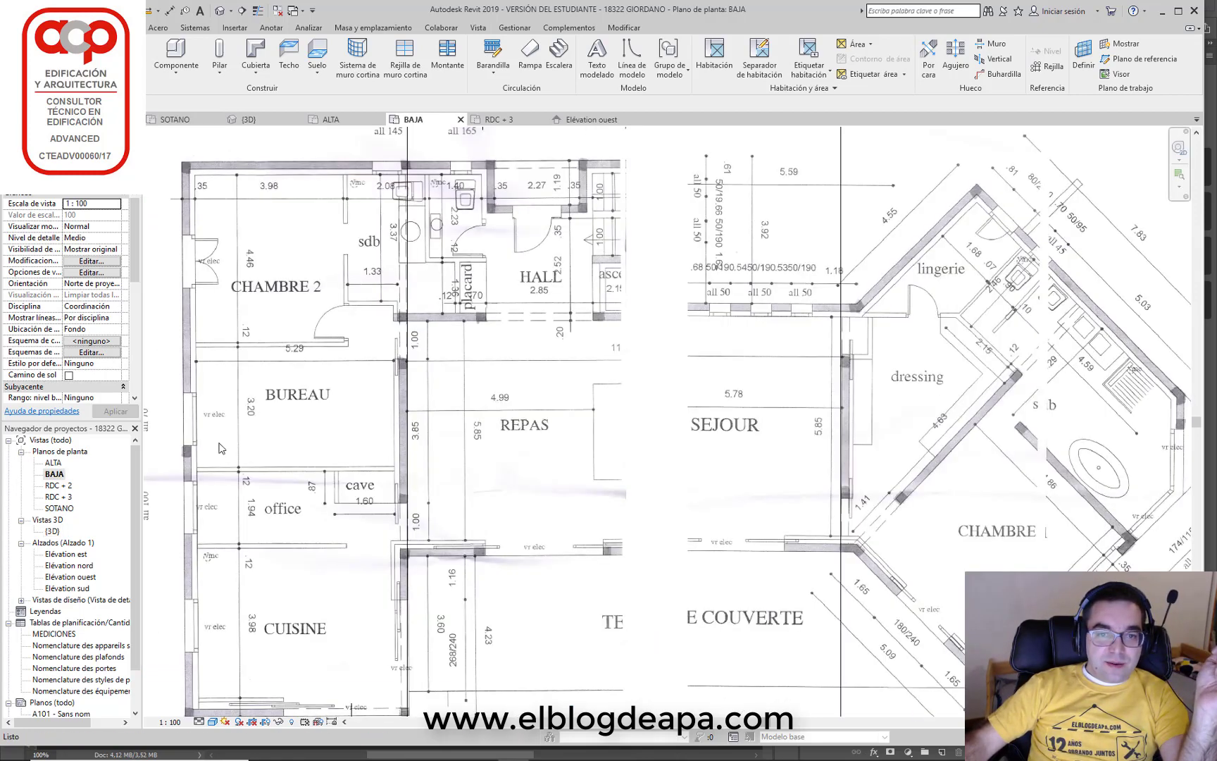
scroll(705, 479, down, 1)
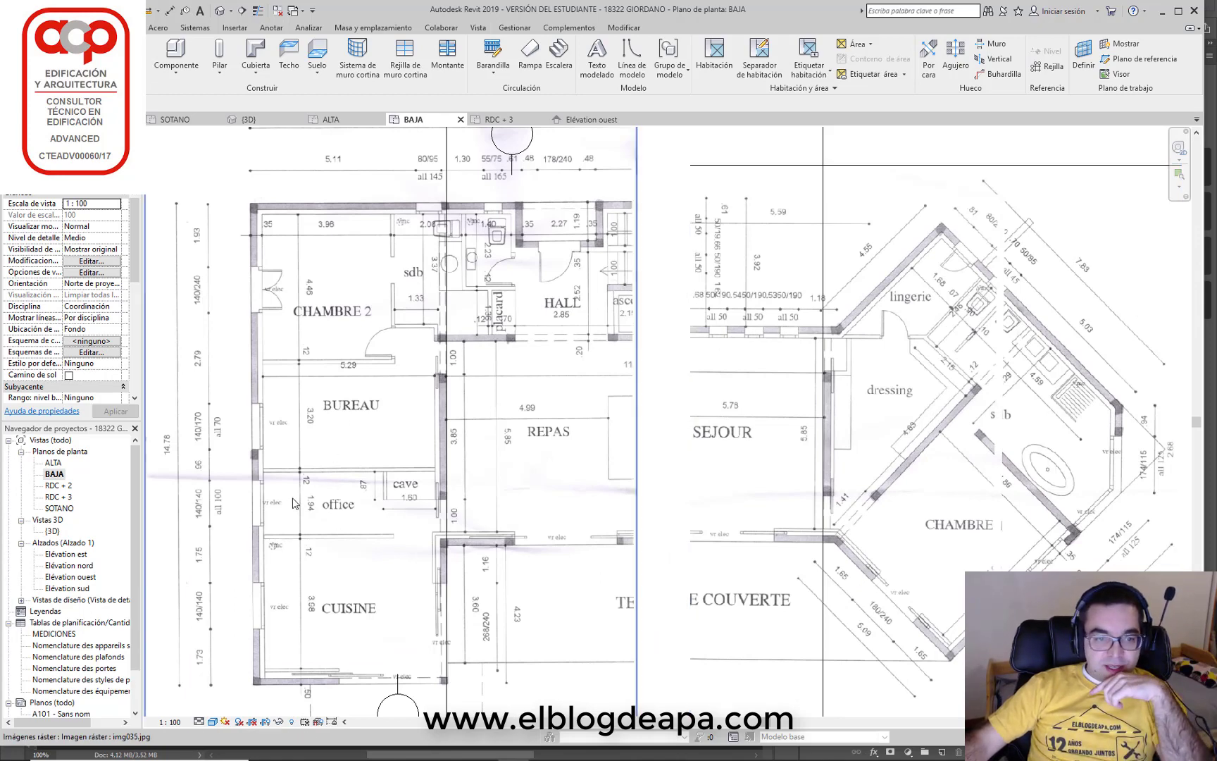
scroll(295, 503, up, 2)
scroll(324, 486, up, 1)
scroll(335, 535, down, 2)
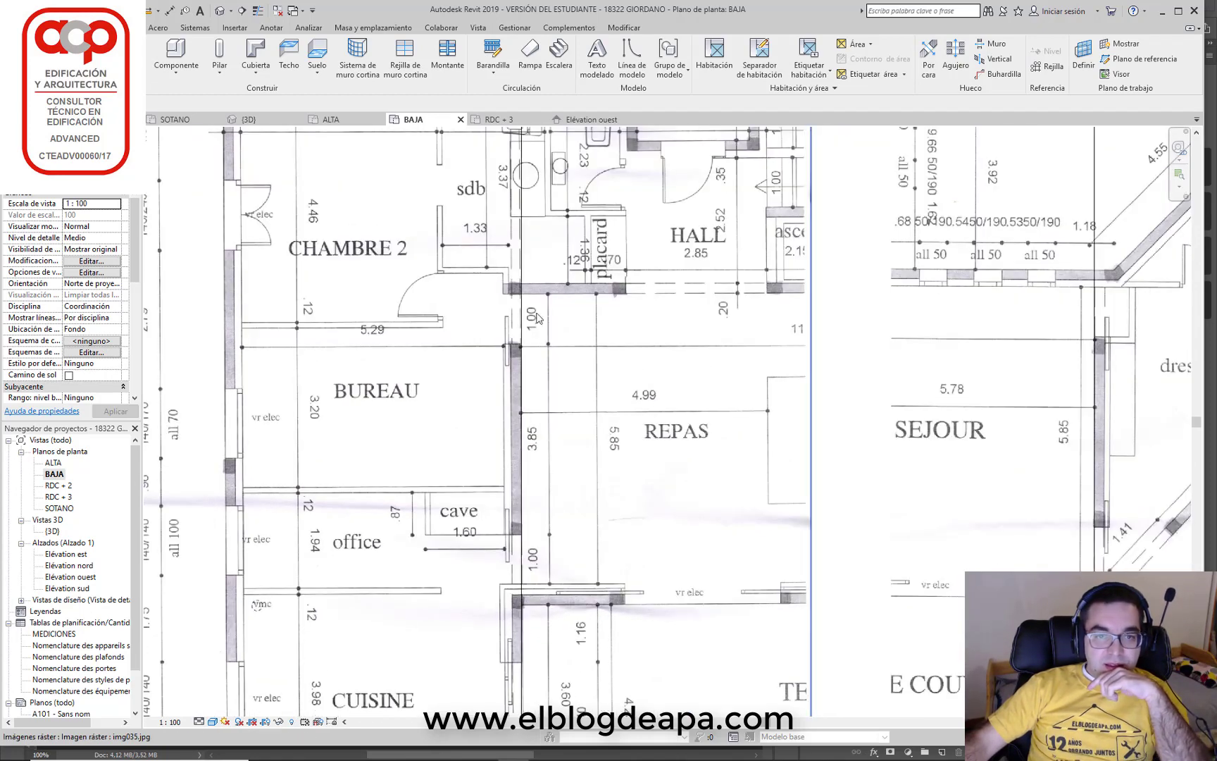
middle_drag(537, 319, 378, 318)
mouse_move(669, 318)
middle_down()
mouse_move(669, 487)
mouse_move(551, 471)
mouse_move(674, 447)
middle_up()
middle_drag(184, 465, 365, 457)
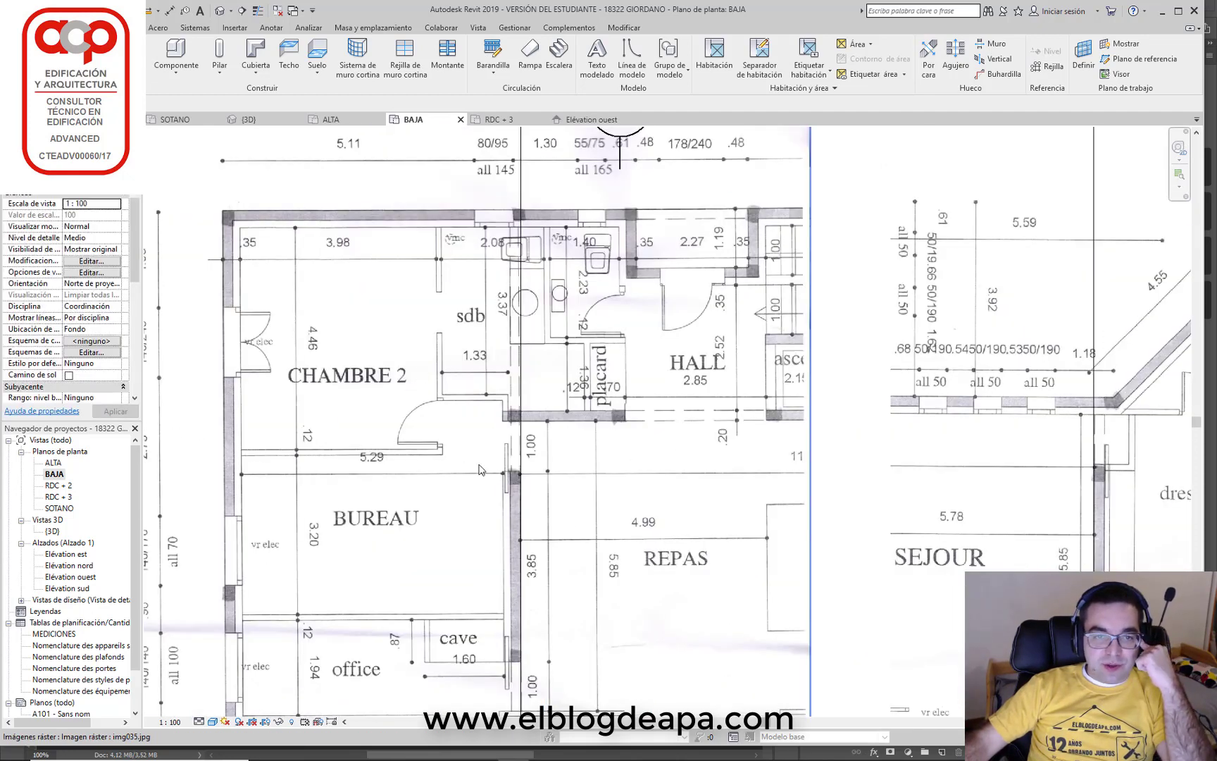
Pan and zoom to centre the lingerie and dressing rooms near SEJOUR
middle_drag(834, 469, 342, 446)
middle_drag(943, 374, 704, 347)
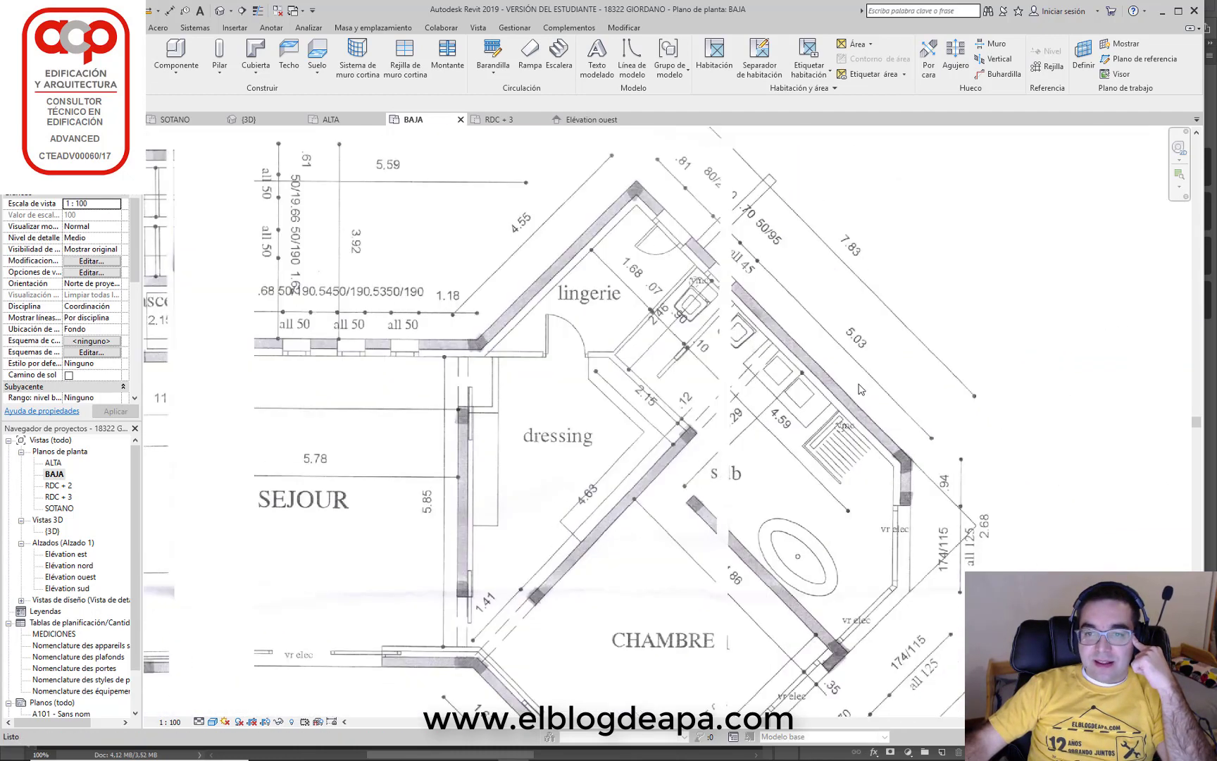
scroll(704, 347, up, 1)
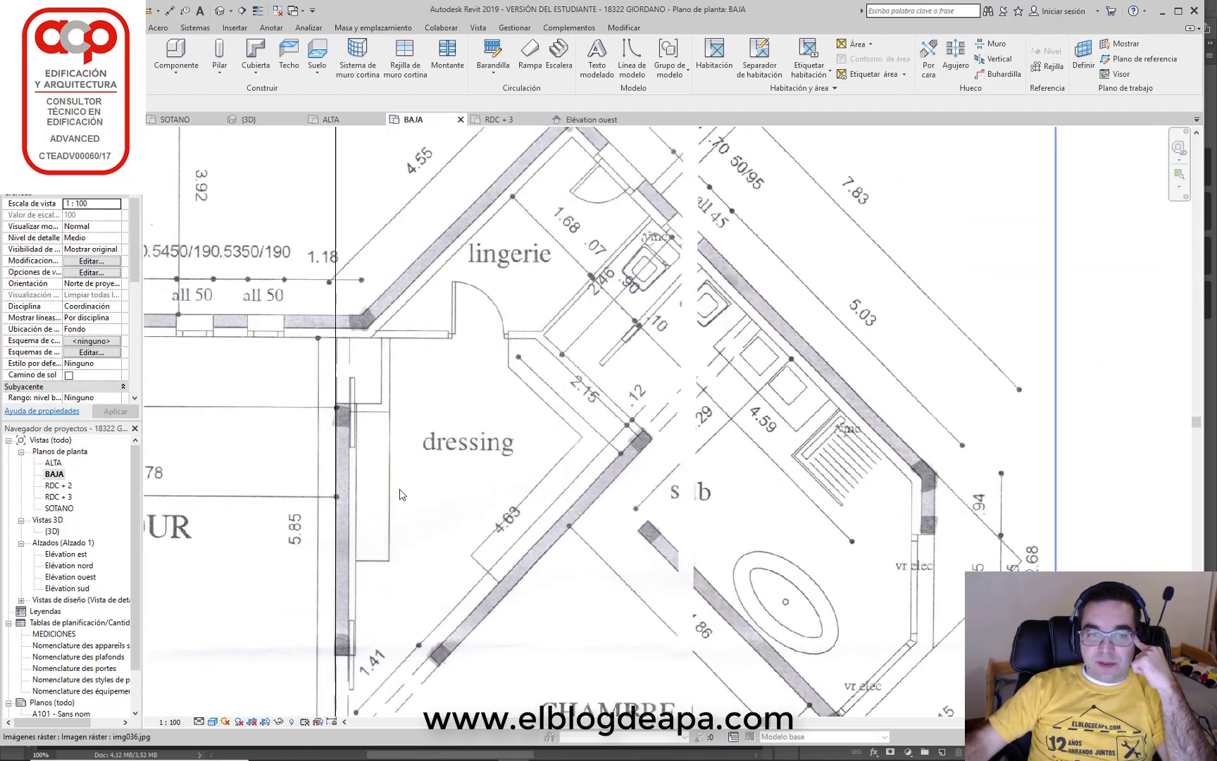
mouse_move(401, 494)
middle_down()
mouse_move(571, 401)
mouse_move(671, 368)
middle_up()
middle_drag(719, 600, 537, 543)
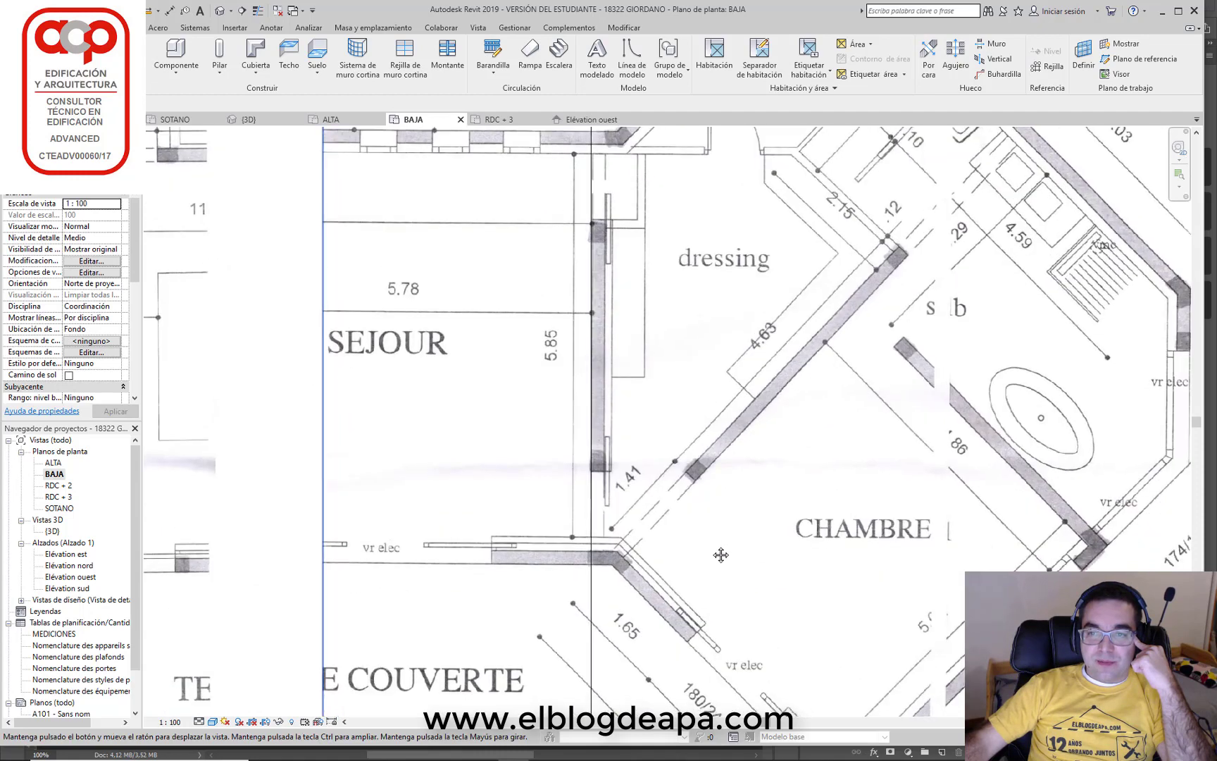
mouse_move(493, 282)
middle_down()
mouse_move(551, 404)
mouse_move(551, 477)
middle_up()
middle_drag(827, 342, 669, 415)
scroll(669, 415, up, 1)
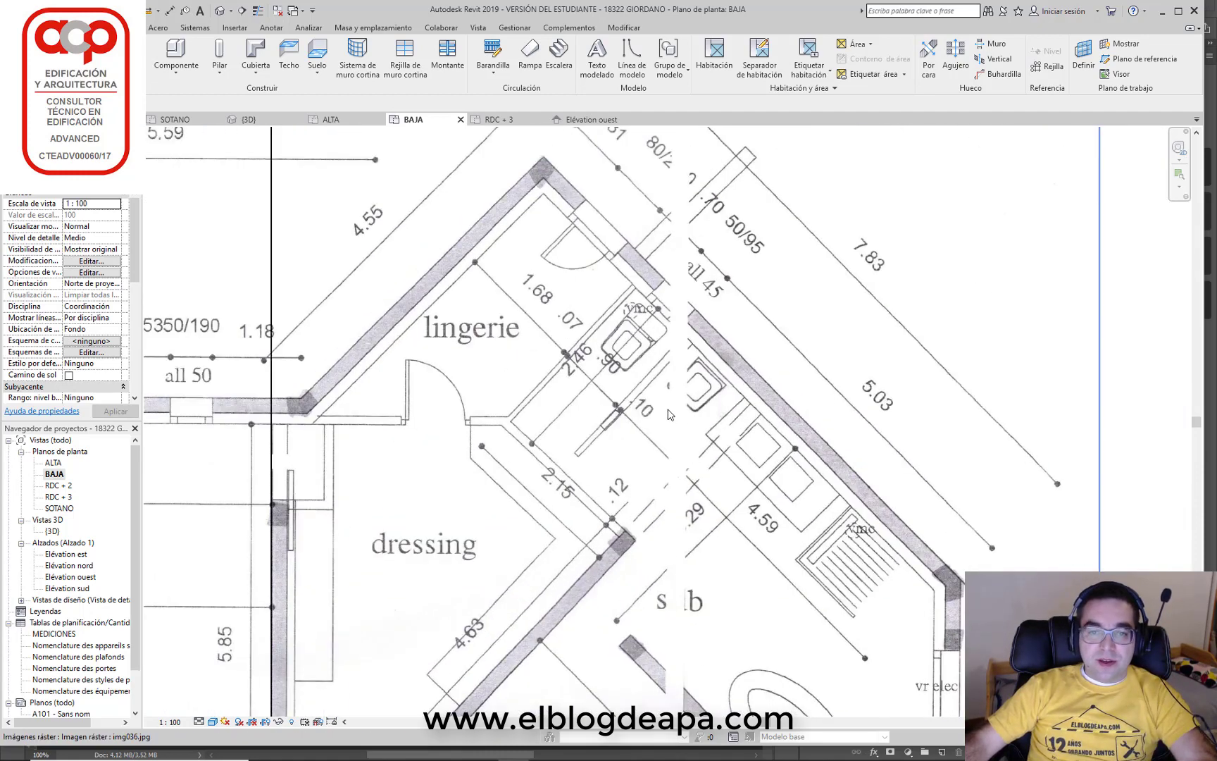
scroll(669, 415, up, 1)
Draw a diagonal Placostil partition wall beside the lingerie
key(w)
key(a)
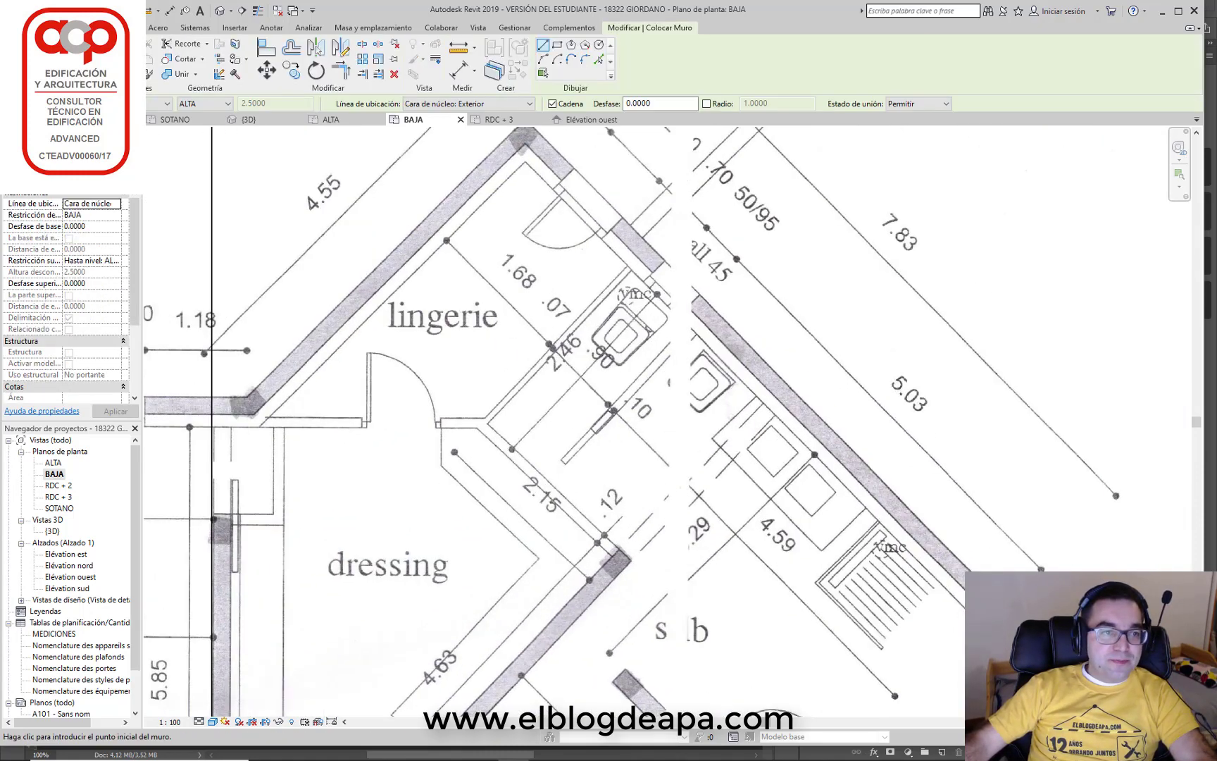
click(77, 161)
scroll(76, 384, down, 1)
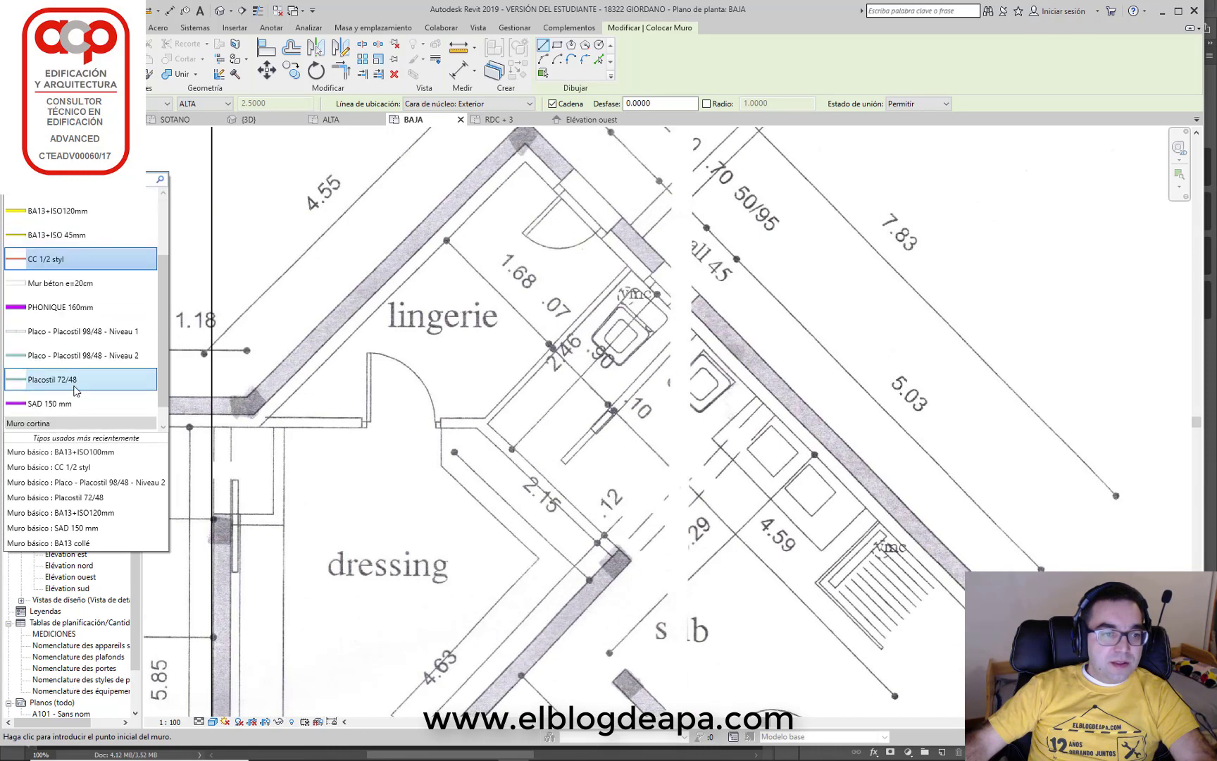
click(77, 355)
click(545, 484)
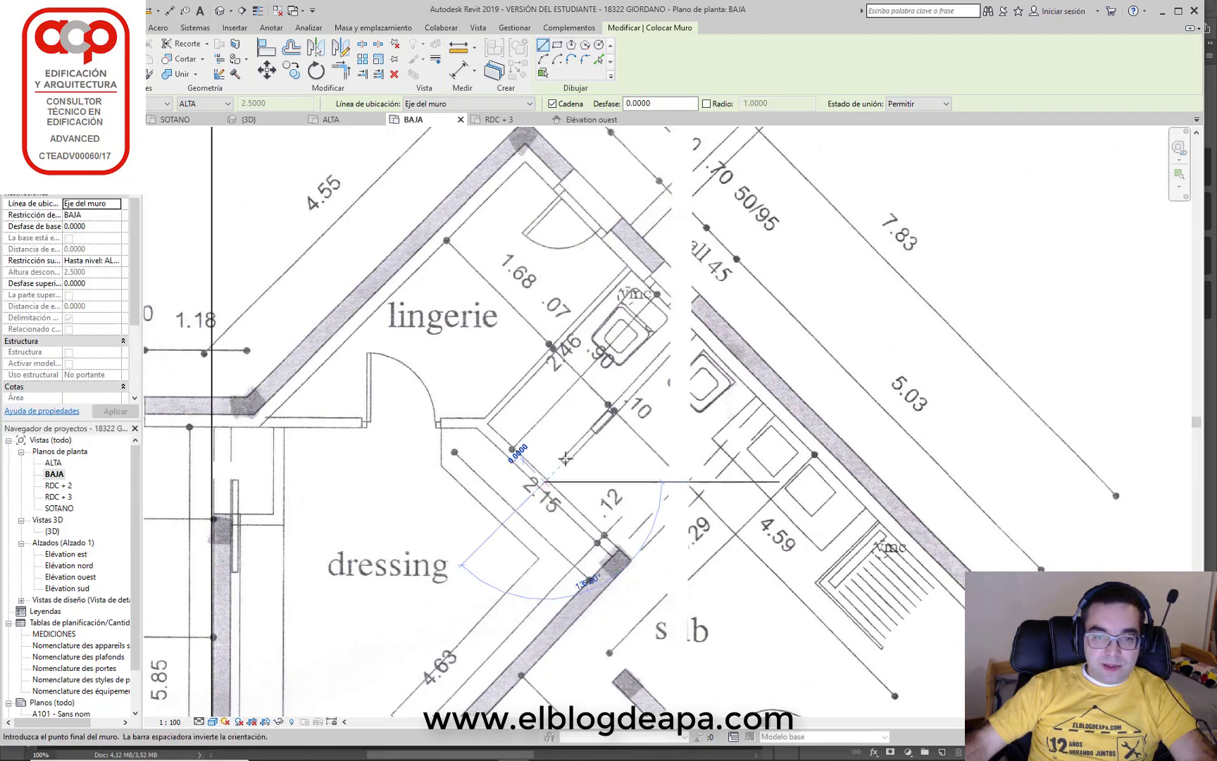
click(695, 328)
key(Escape)
key(Escape)
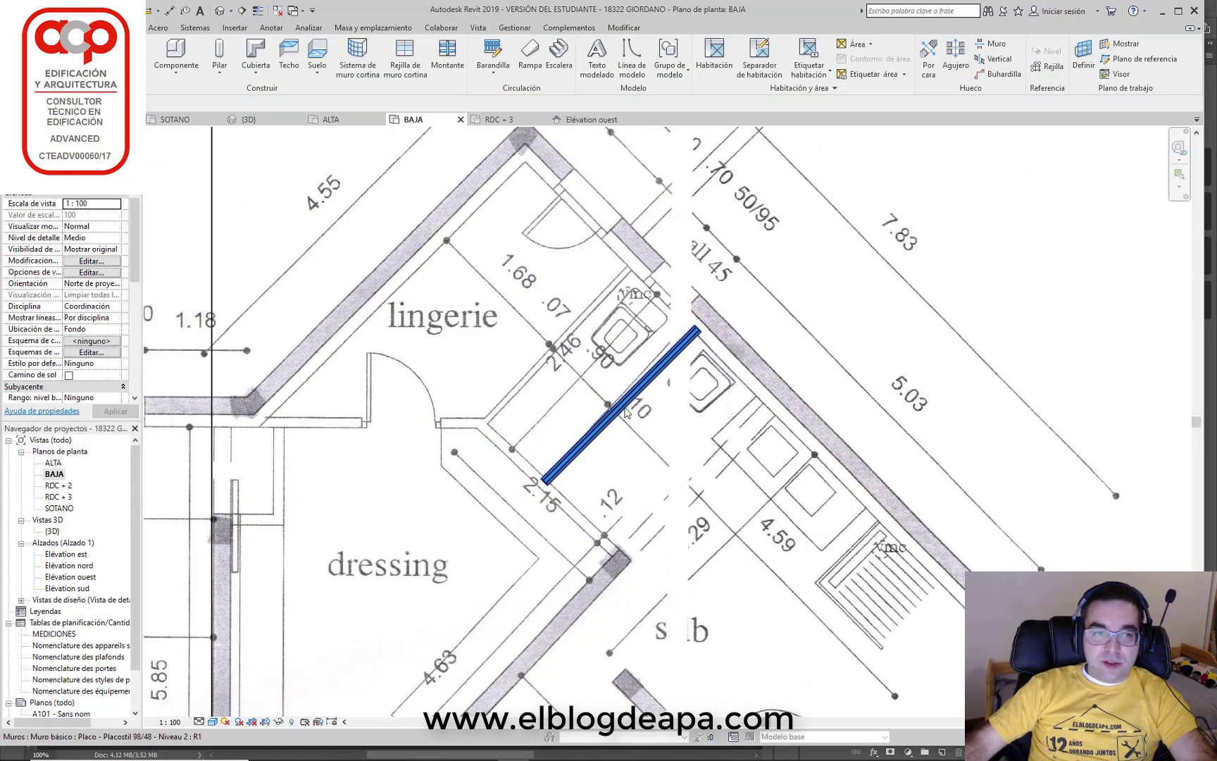
Place a Coulissante - Encastrée 0.70m x 2.04m sliding door in the new wall
key(r)
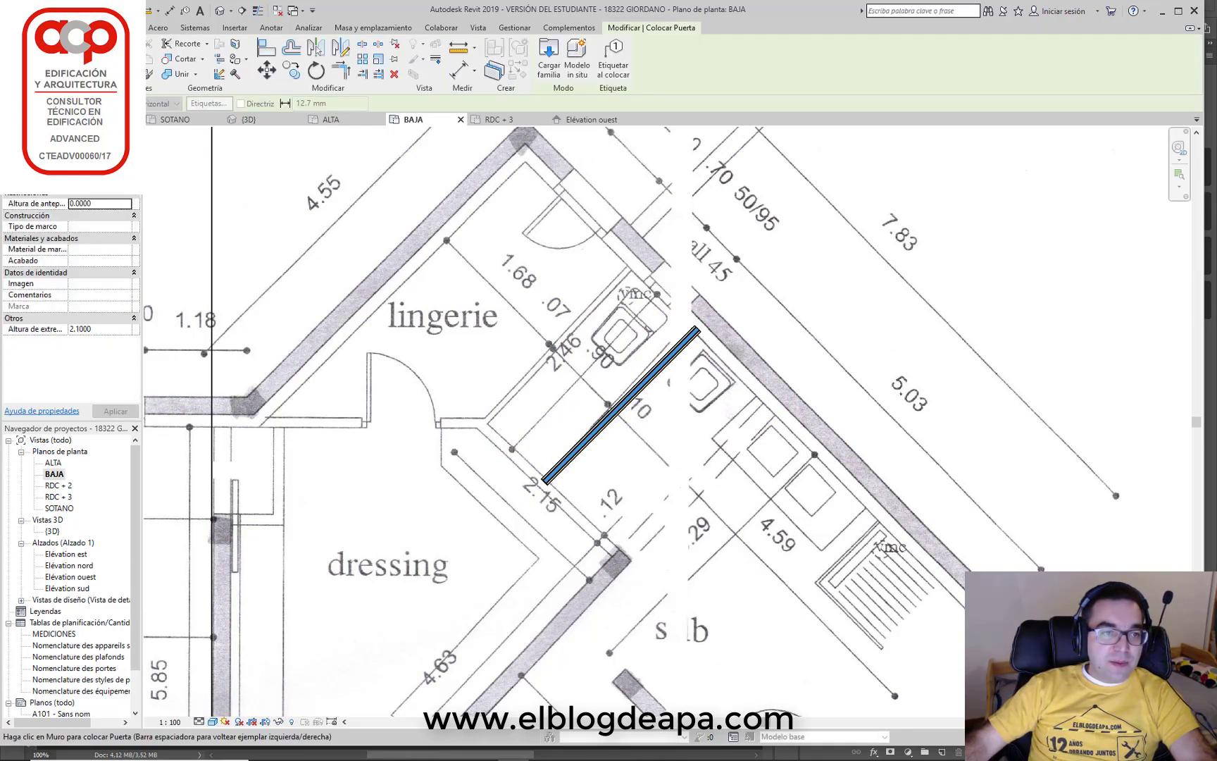
click(70, 162)
click(43, 232)
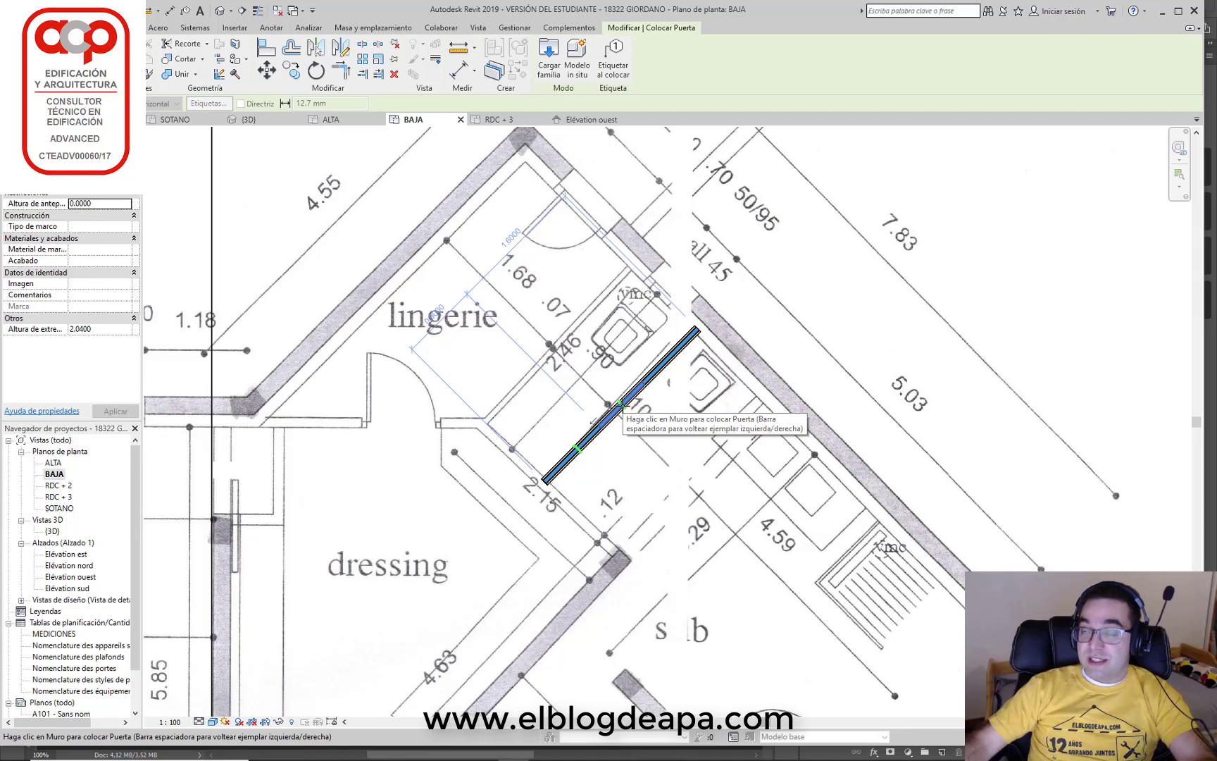
click(620, 407)
key(Escape)
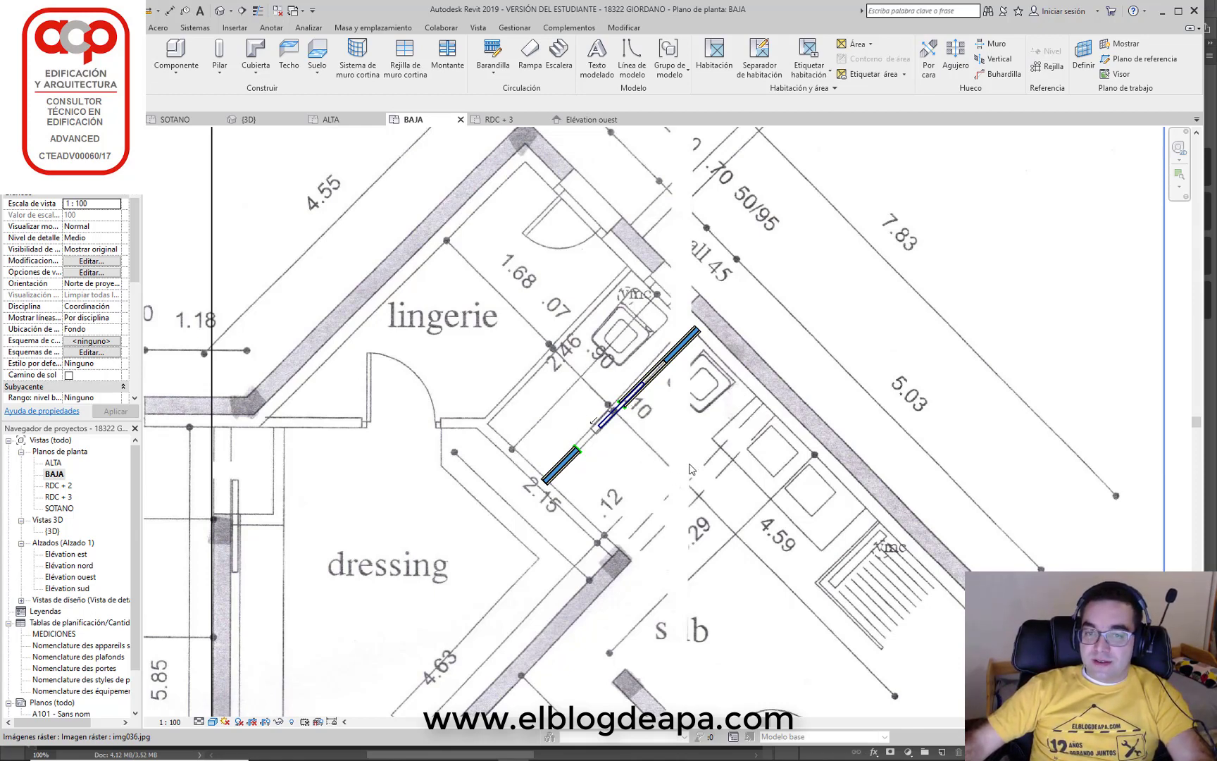
Pan around the BAJA plan toward the office, cave and REPAS rooms
scroll(712, 454, down, 2)
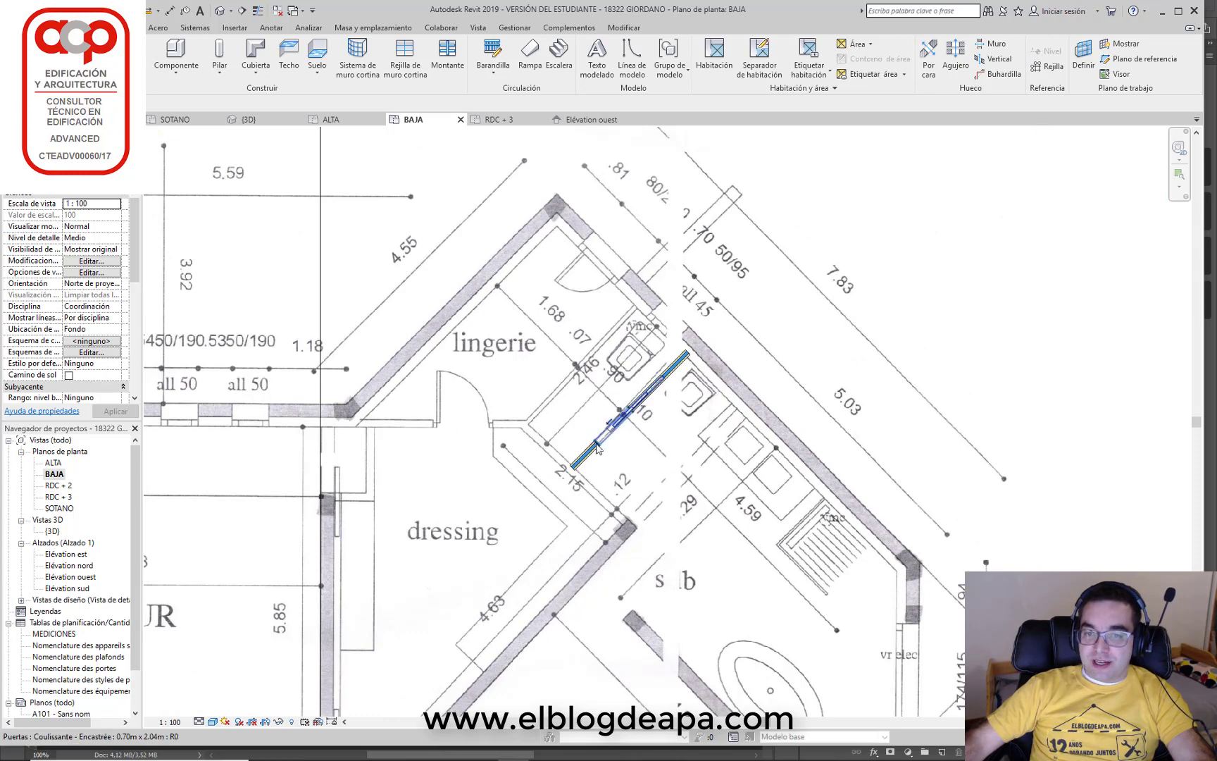
mouse_move(643, 455)
middle_down()
mouse_move(729, 281)
mouse_move(877, 350)
middle_up()
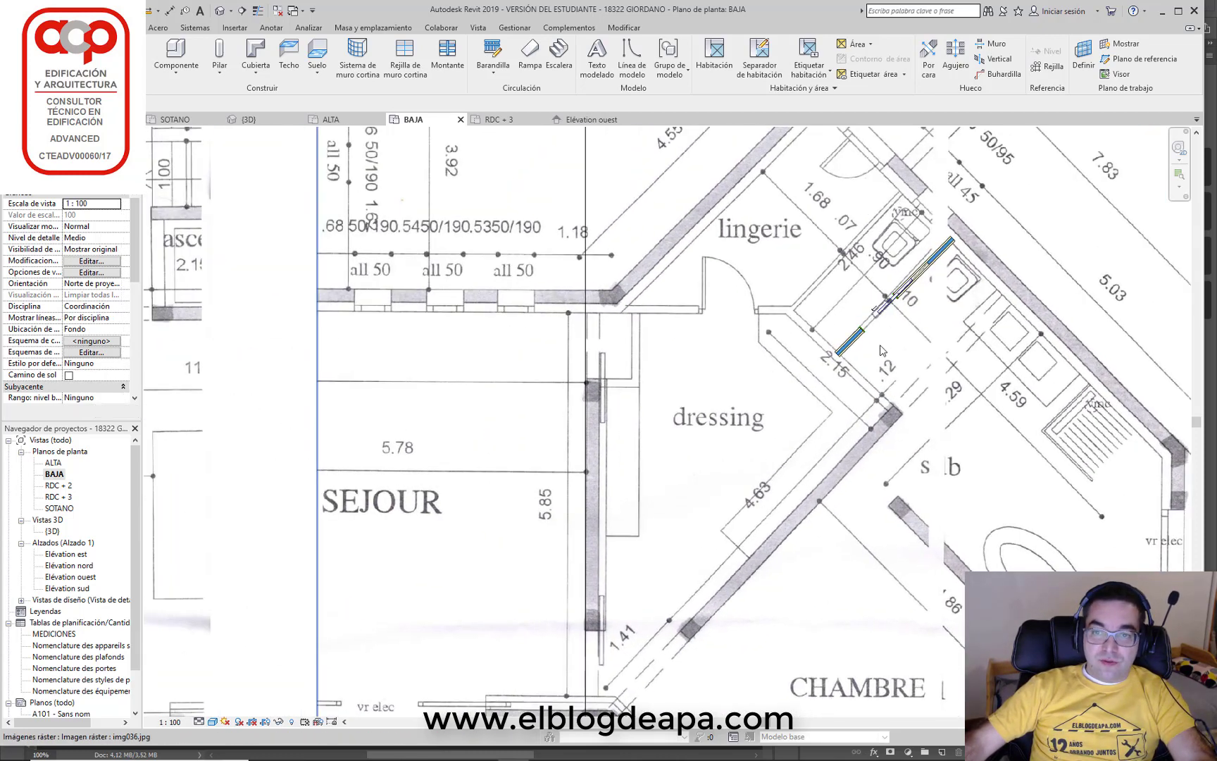
scroll(907, 285, up, 1)
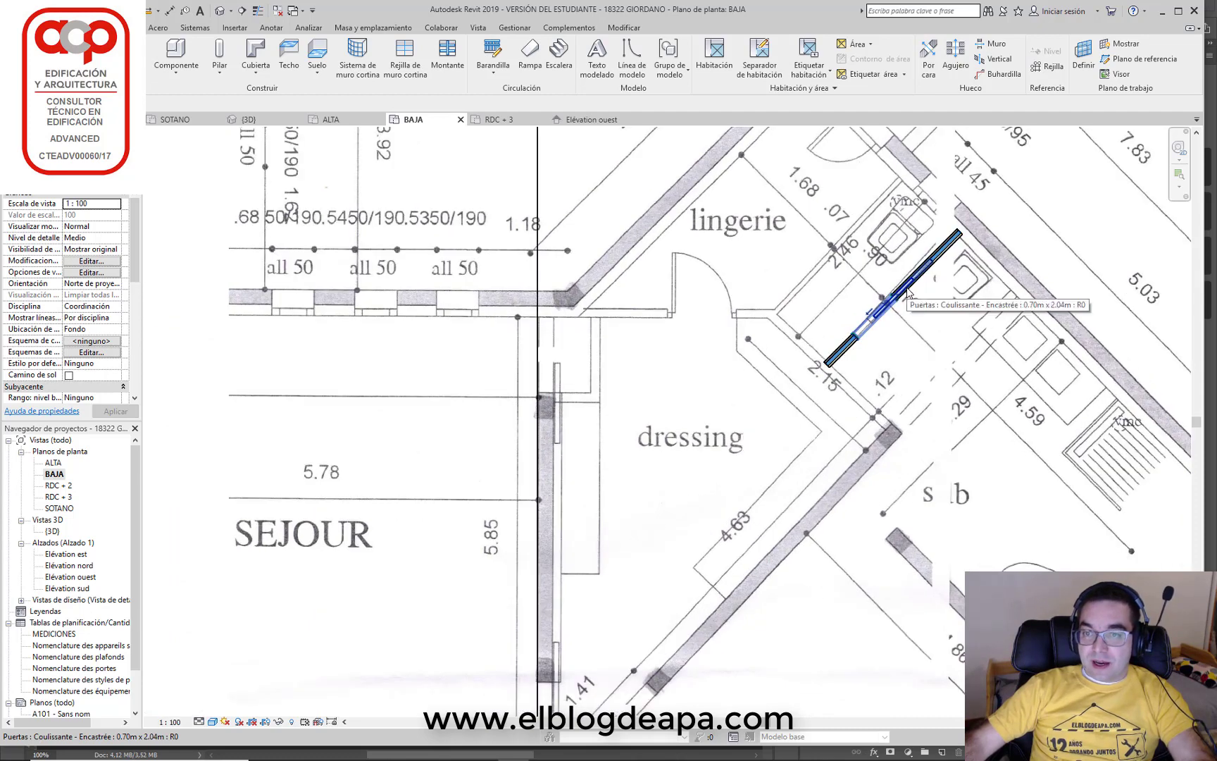
scroll(905, 292, down, 1)
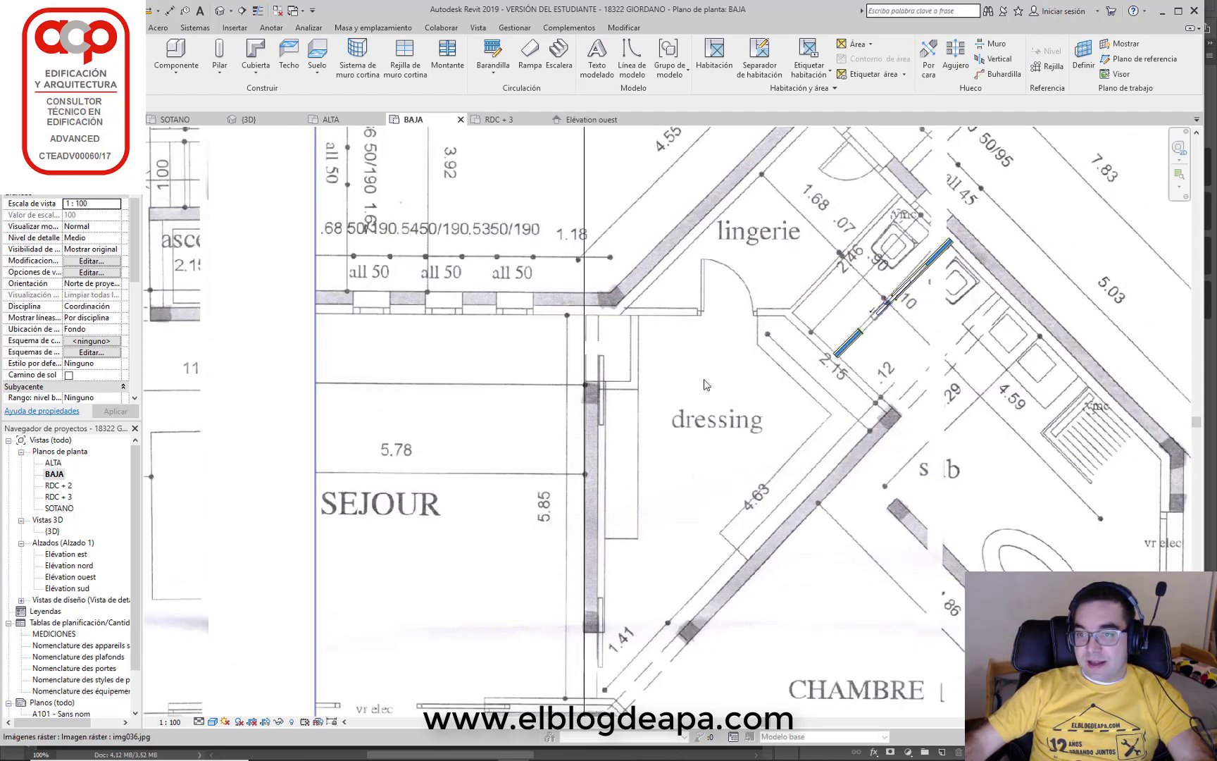
middle_drag(707, 384, 951, 420)
middle_drag(710, 489, 1008, 505)
mouse_move(619, 477)
middle_down()
mouse_move(751, 420)
mouse_move(599, 296)
middle_up()
scroll(562, 388, up, 2)
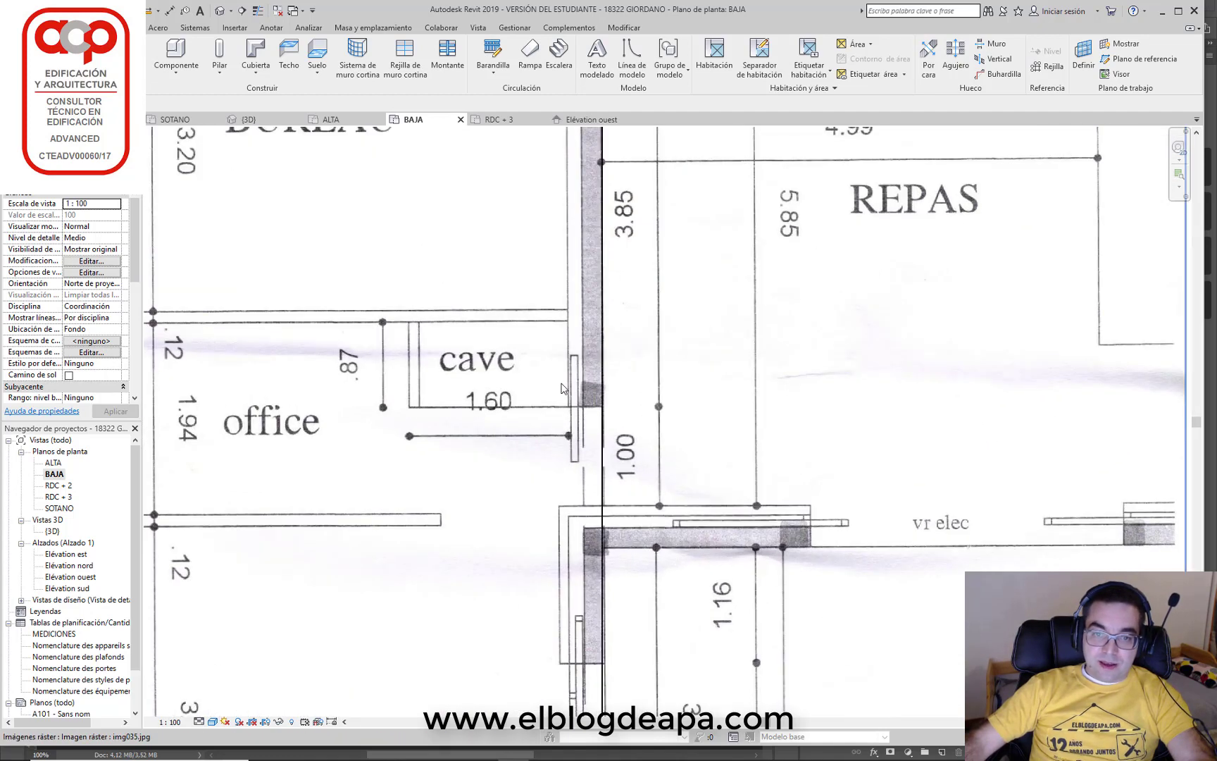
scroll(572, 388, down, 1)
Pan to show CUISINE together with BUREAU, REPAS and SEJOUR
middle_drag(572, 389, 563, 243)
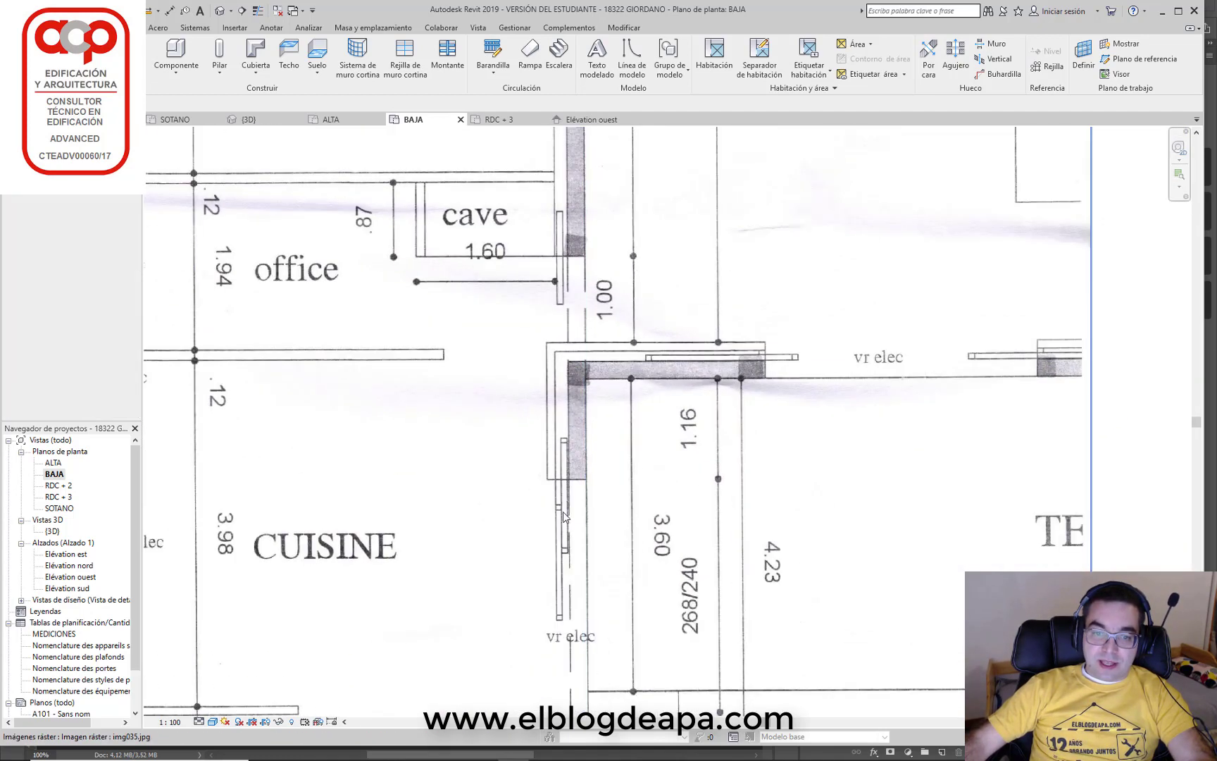
scroll(564, 468, down, 1)
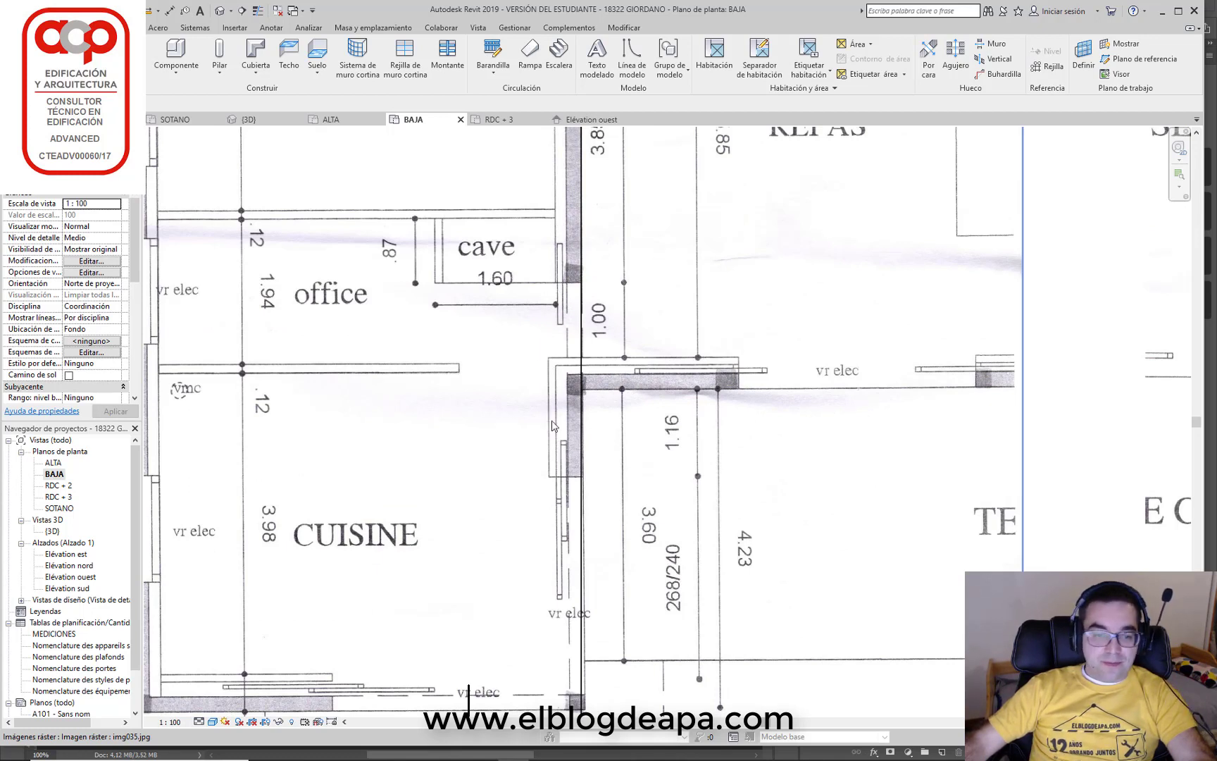
middle_drag(361, 665, 413, 529)
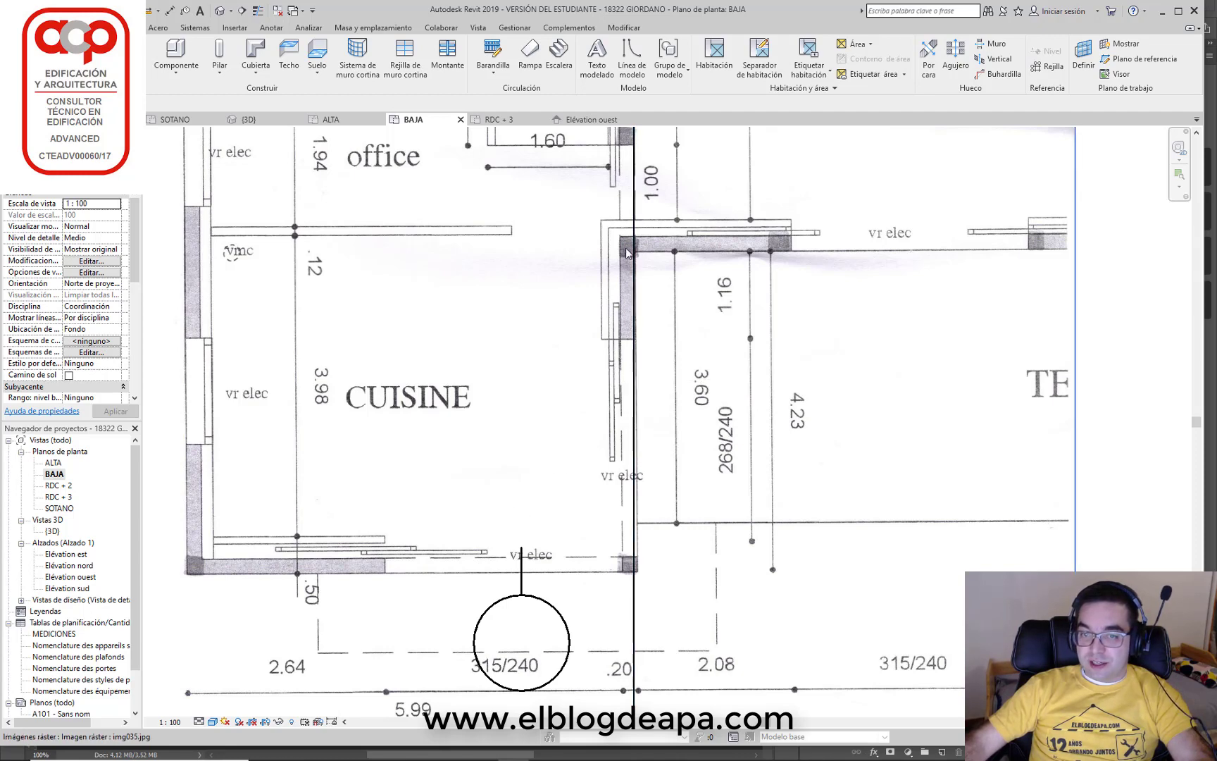
scroll(539, 409, down, 2)
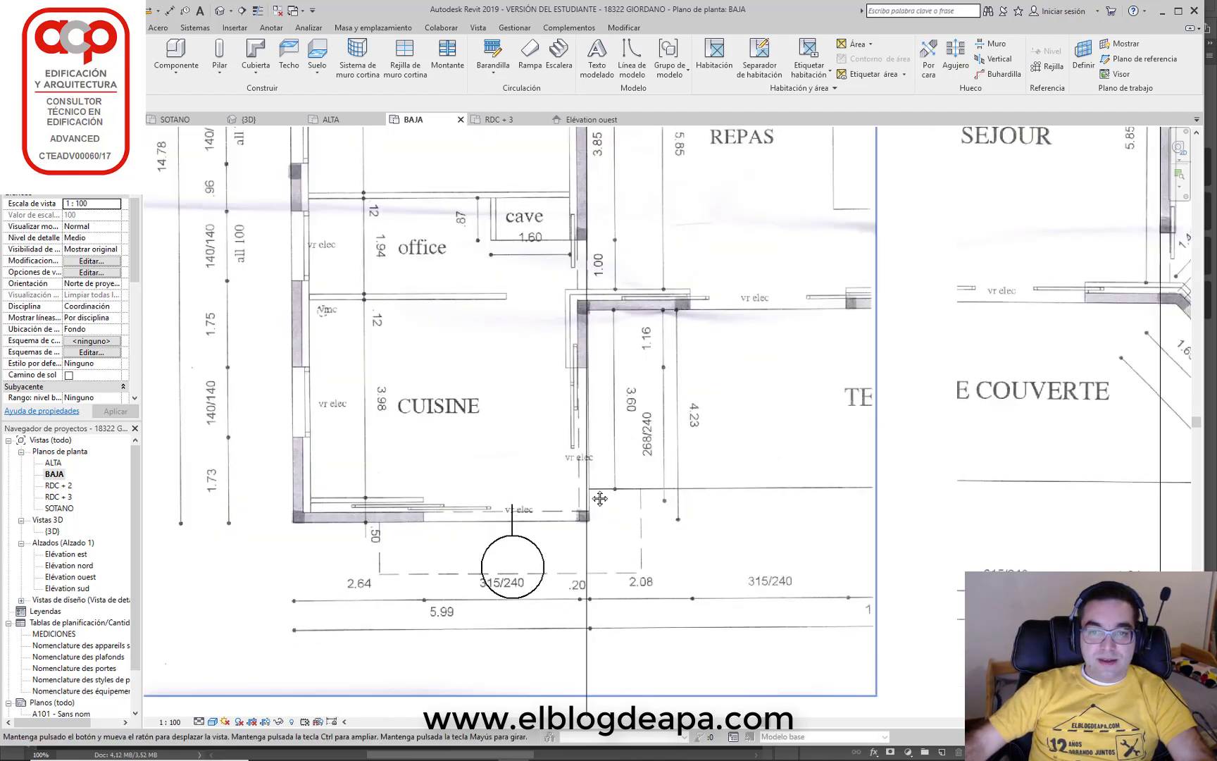
middle_drag(538, 409, 454, 571)
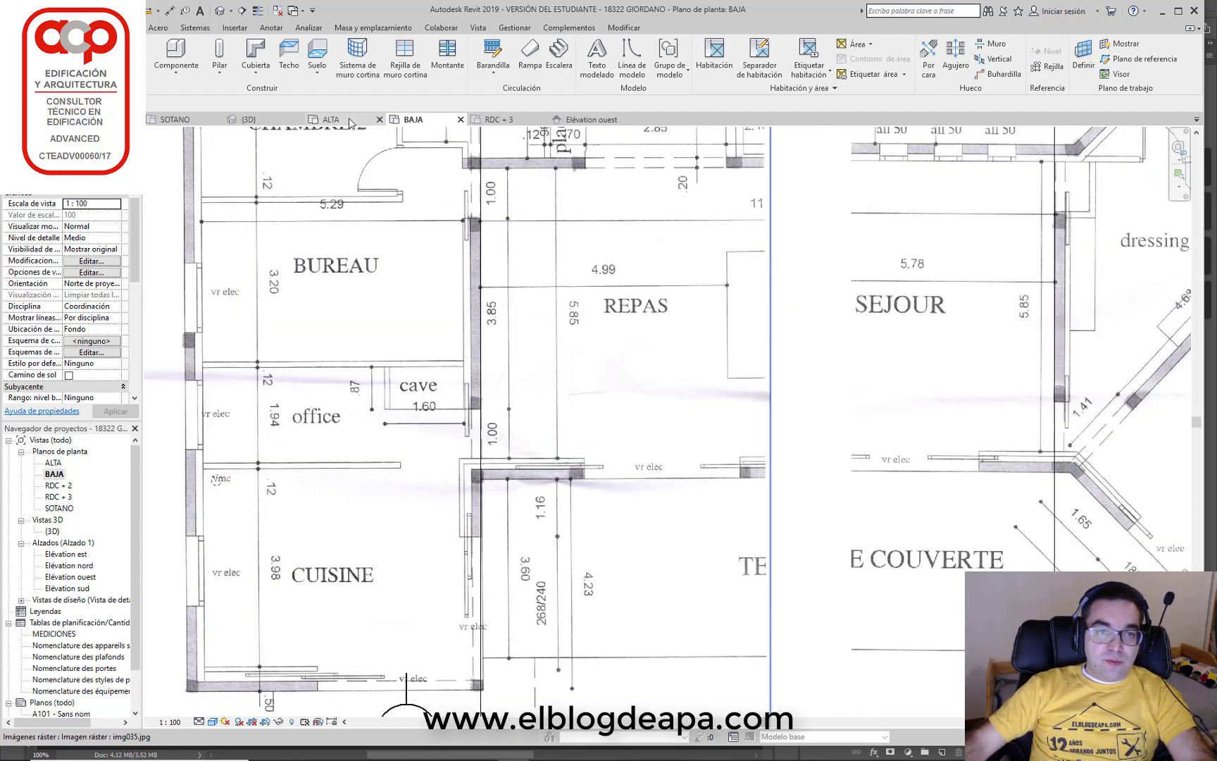
Check the whole SOTANO plan, then return to BAJA's bedroom wing by the lingerie
double_click(59, 508)
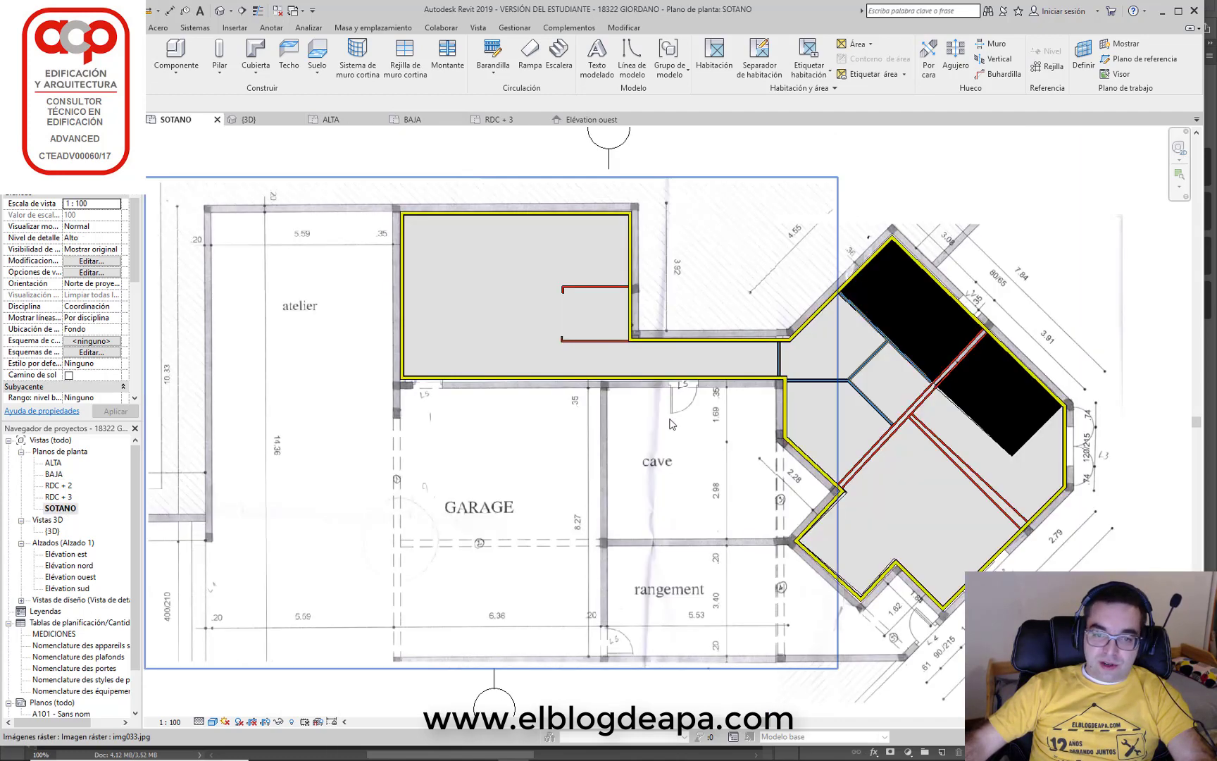
scroll(715, 433, down, 2)
middle_drag(716, 433, 653, 433)
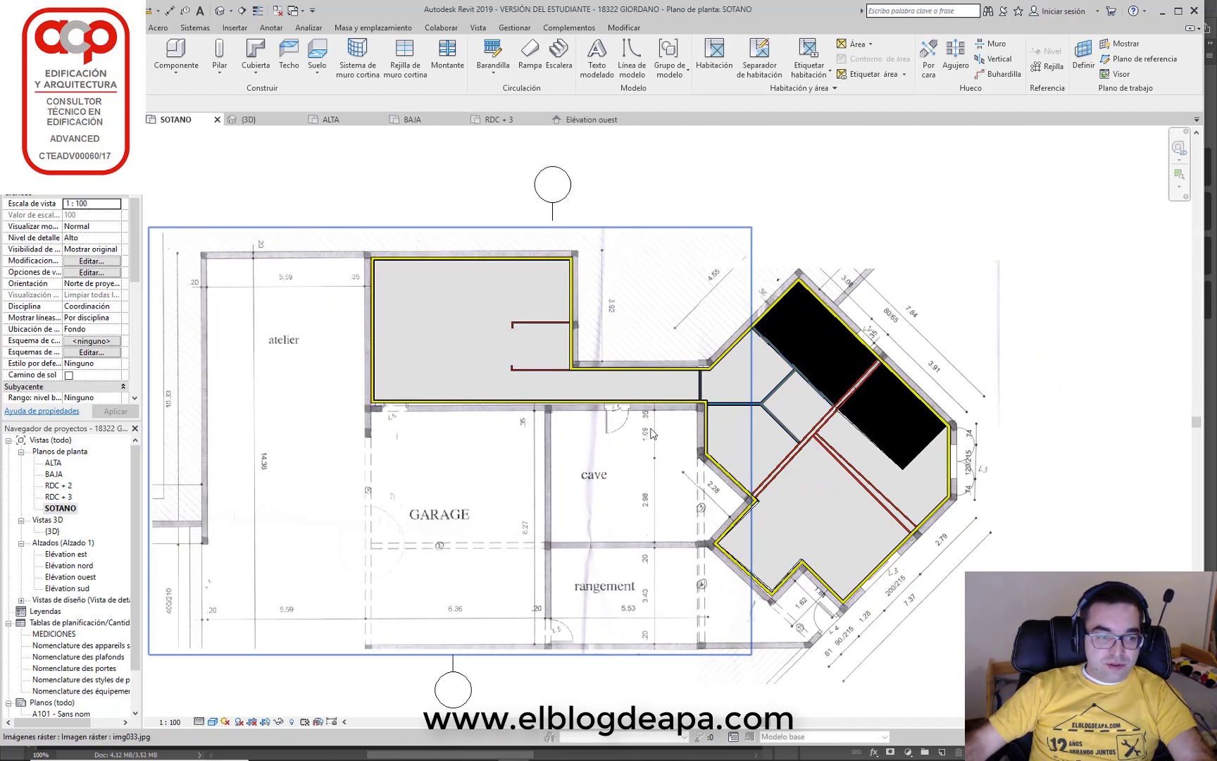
double_click(54, 473)
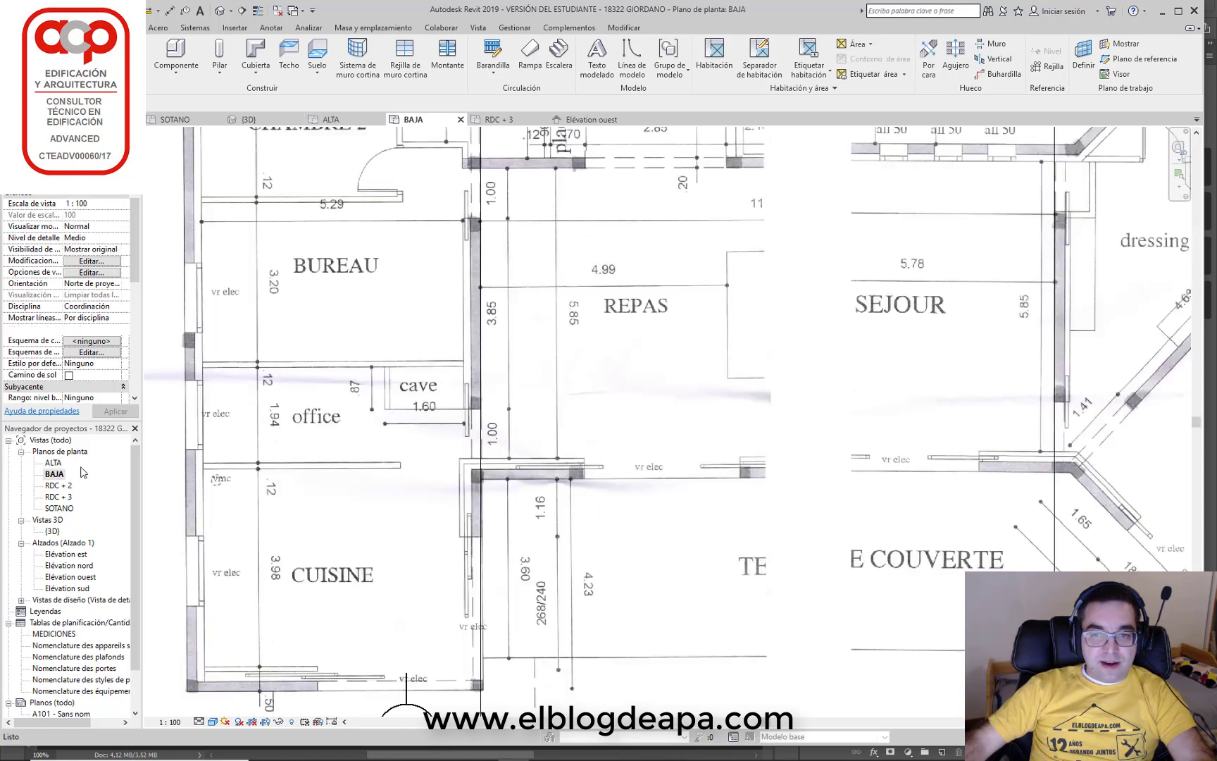
scroll(681, 404, down, 1)
middle_drag(1181, 268, 681, 404)
Select the new wall near the lingerie, press Delete, and open the MEDICIONES schedule
scroll(680, 404, down, 1)
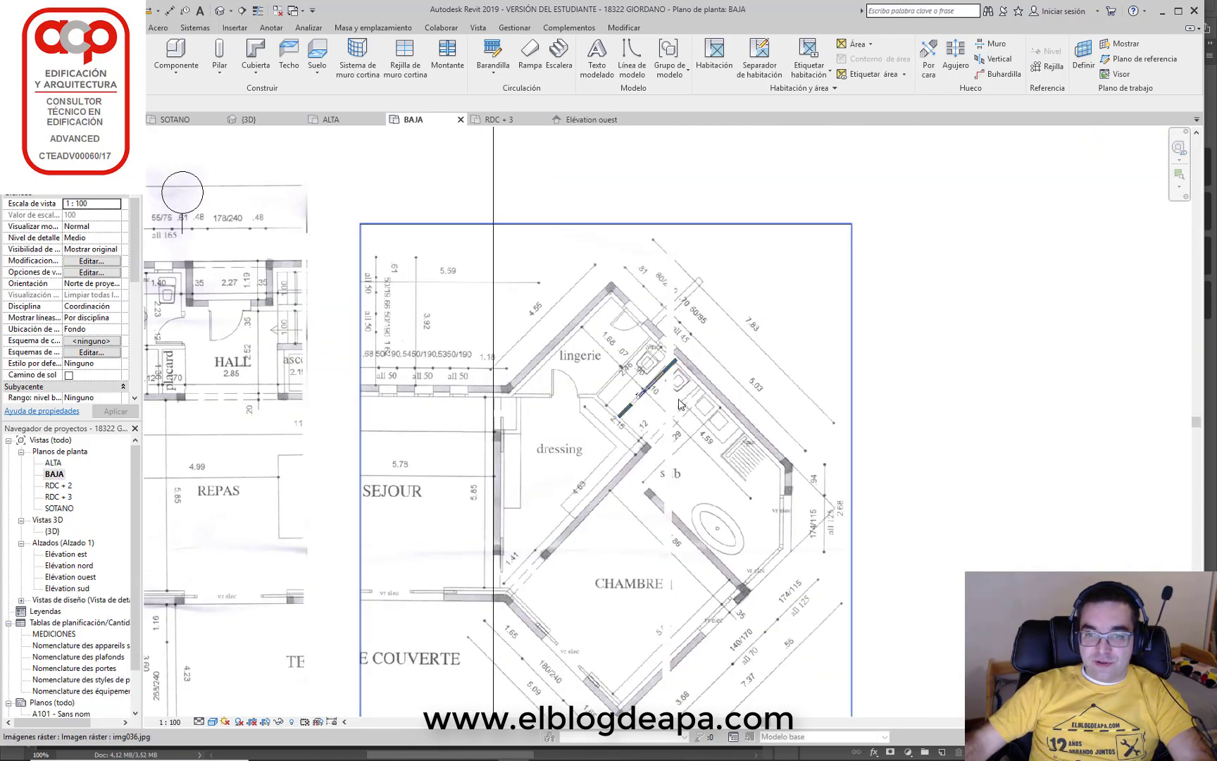
scroll(680, 405, up, 1)
scroll(681, 404, up, 1)
click(620, 402)
key(Delete)
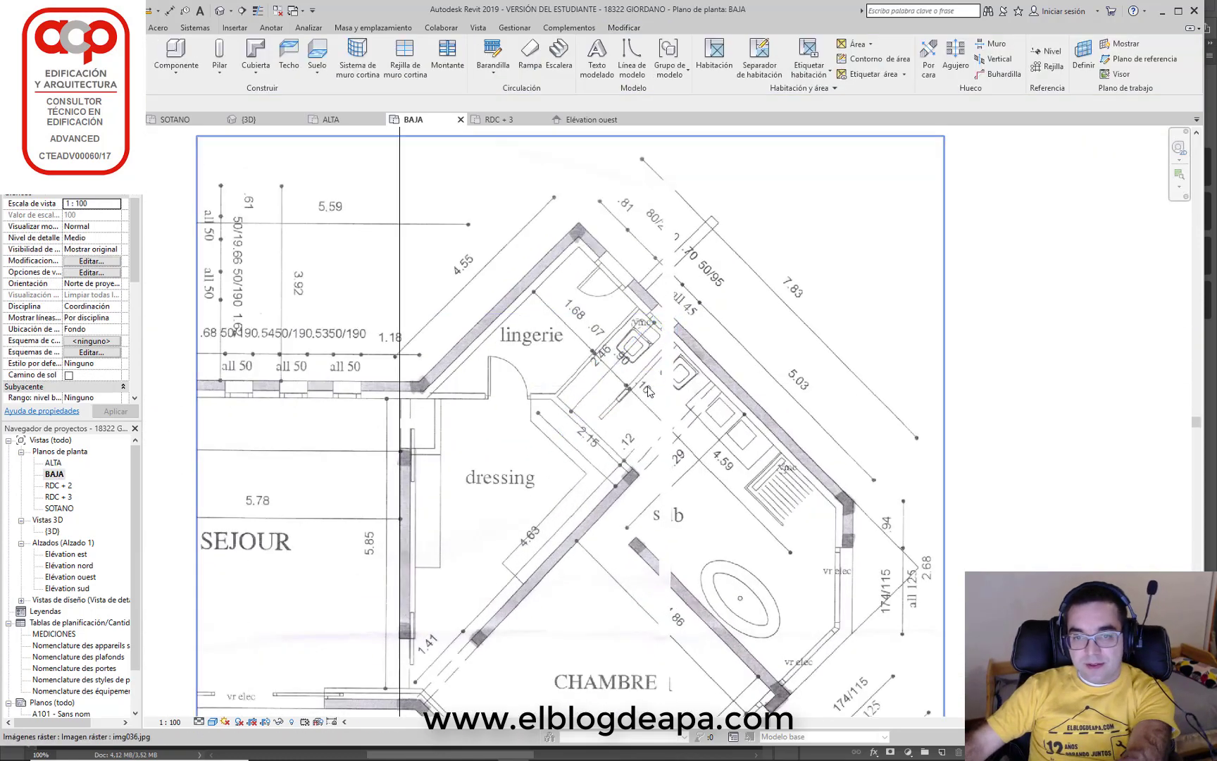
click(57, 623)
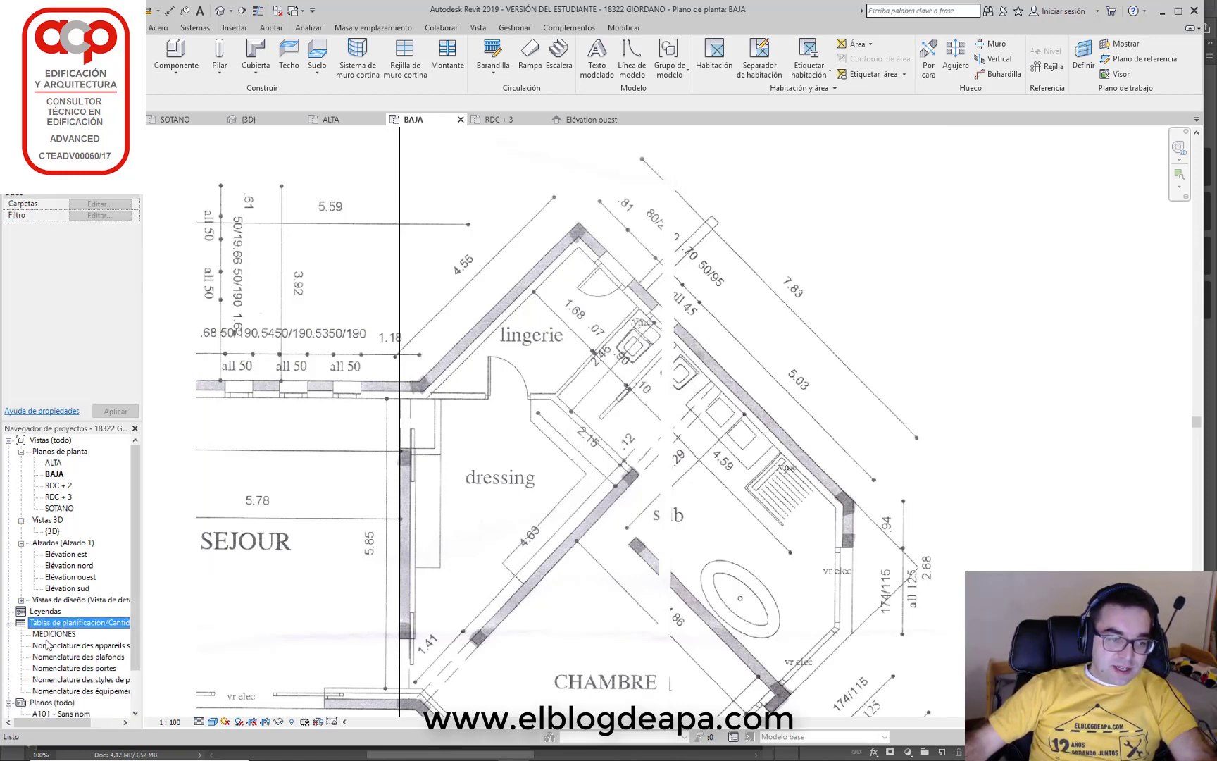
double_click(59, 634)
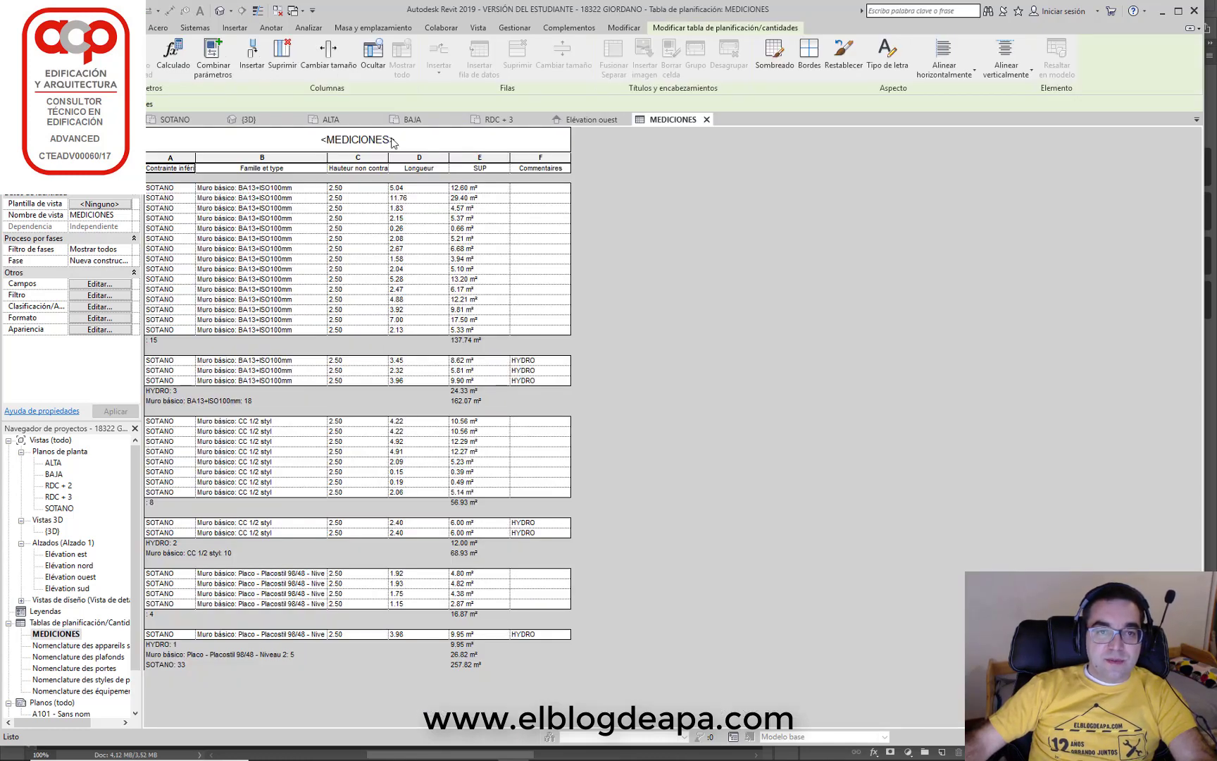
Retitle the schedule 'MEDICIONES trasdosados y tabiques'
click(393, 143)
text(tra)
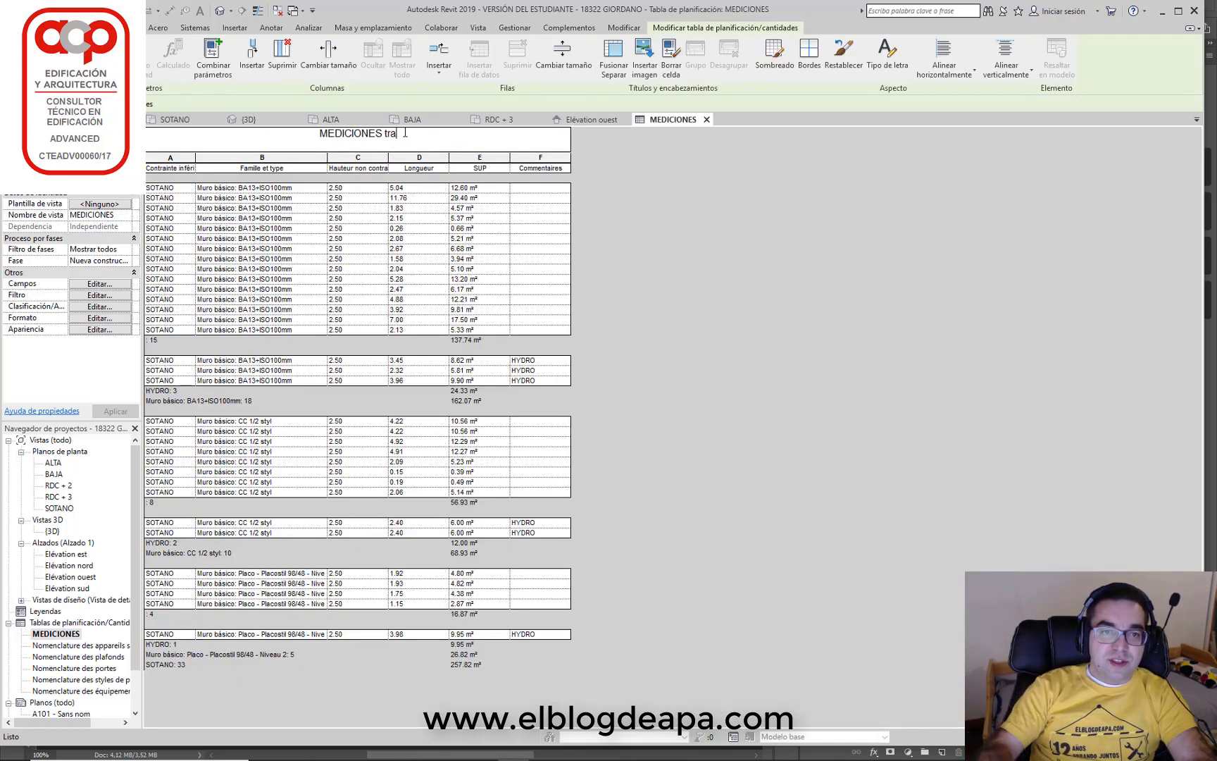
text(sd)
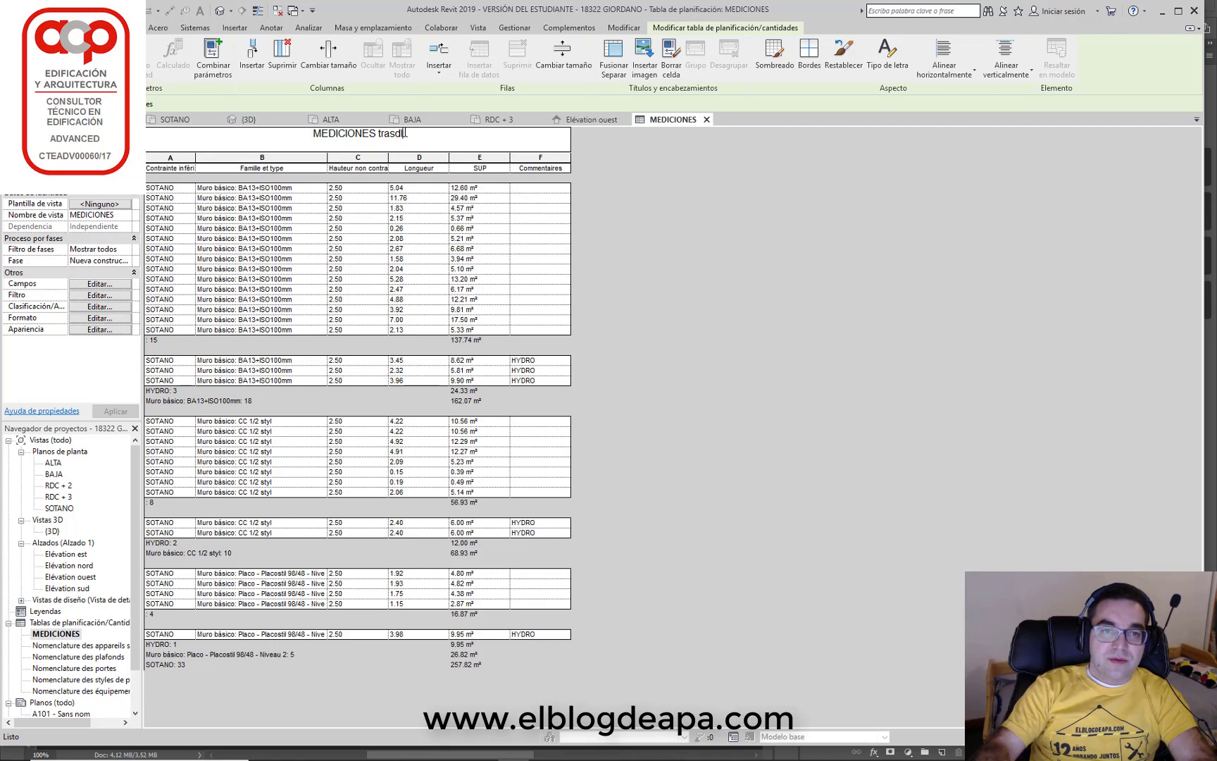
text(oosados y ta)
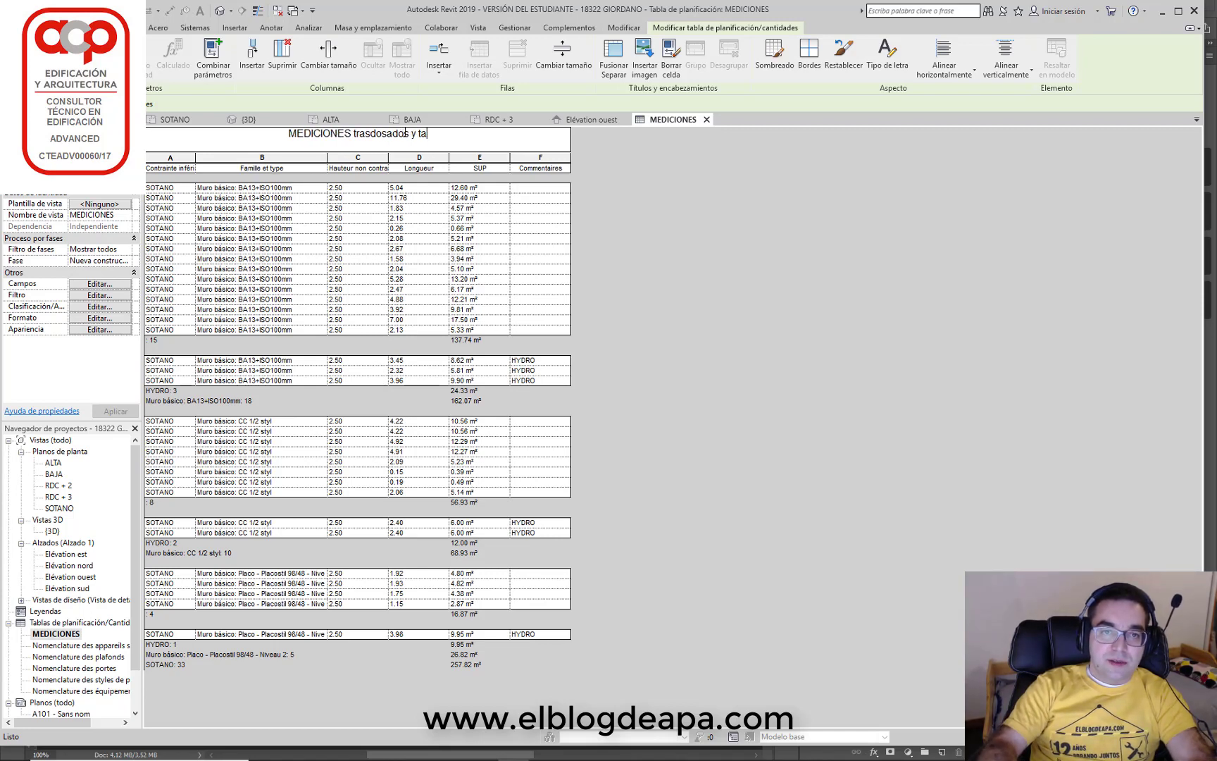
text(biques)
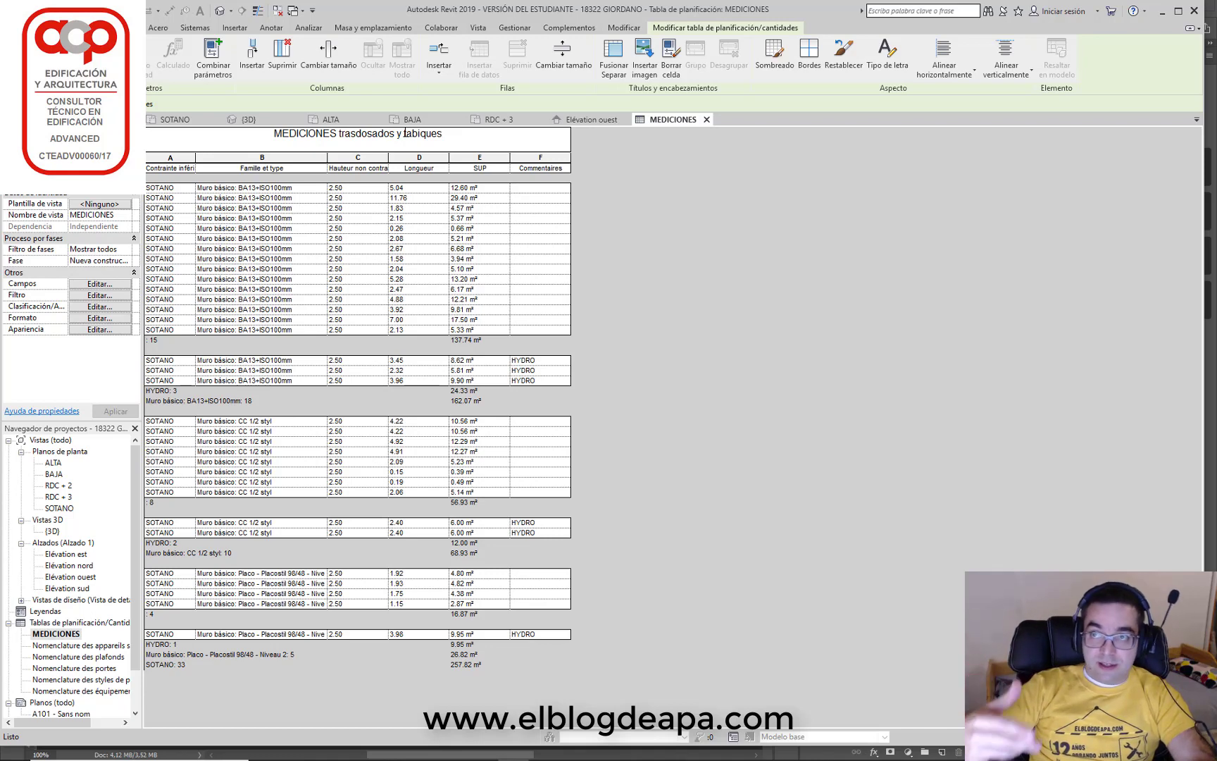
click(607, 252)
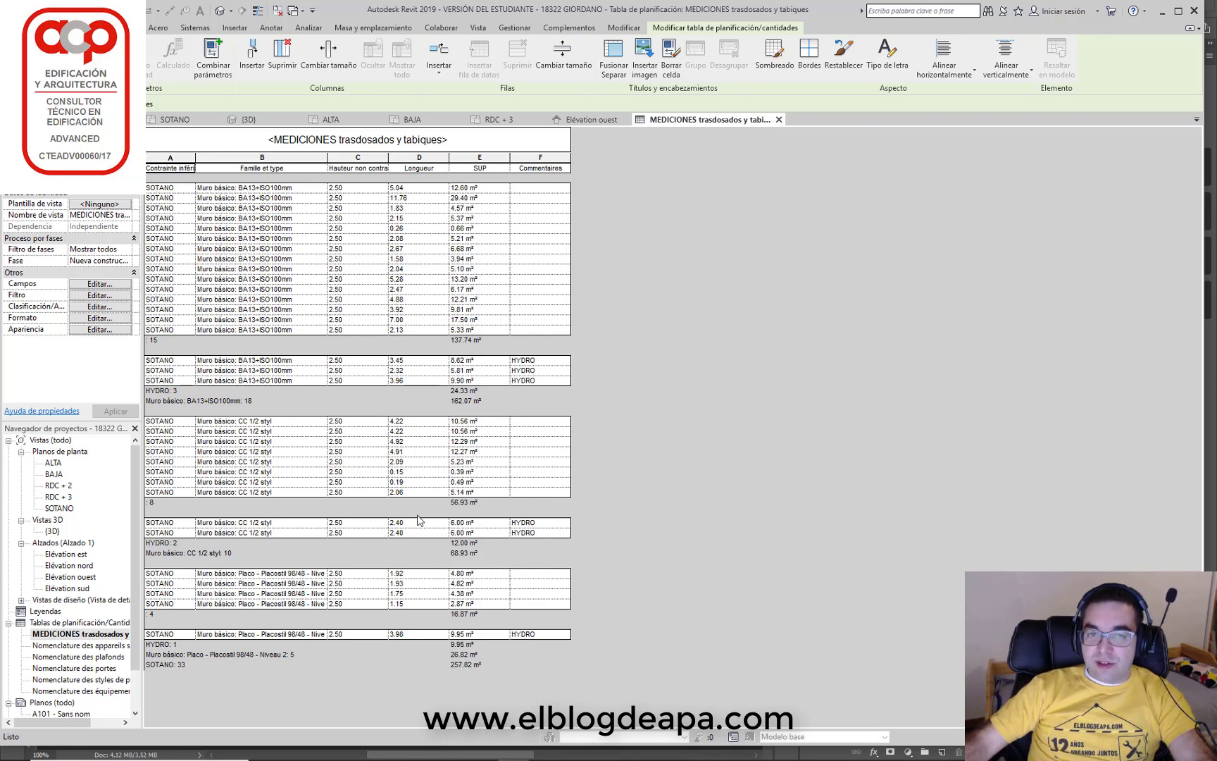
Inspect comments of the 12.29 m² and 0.49 m² walls, then open Nomenclature des appareils sanitaires
click(486, 441)
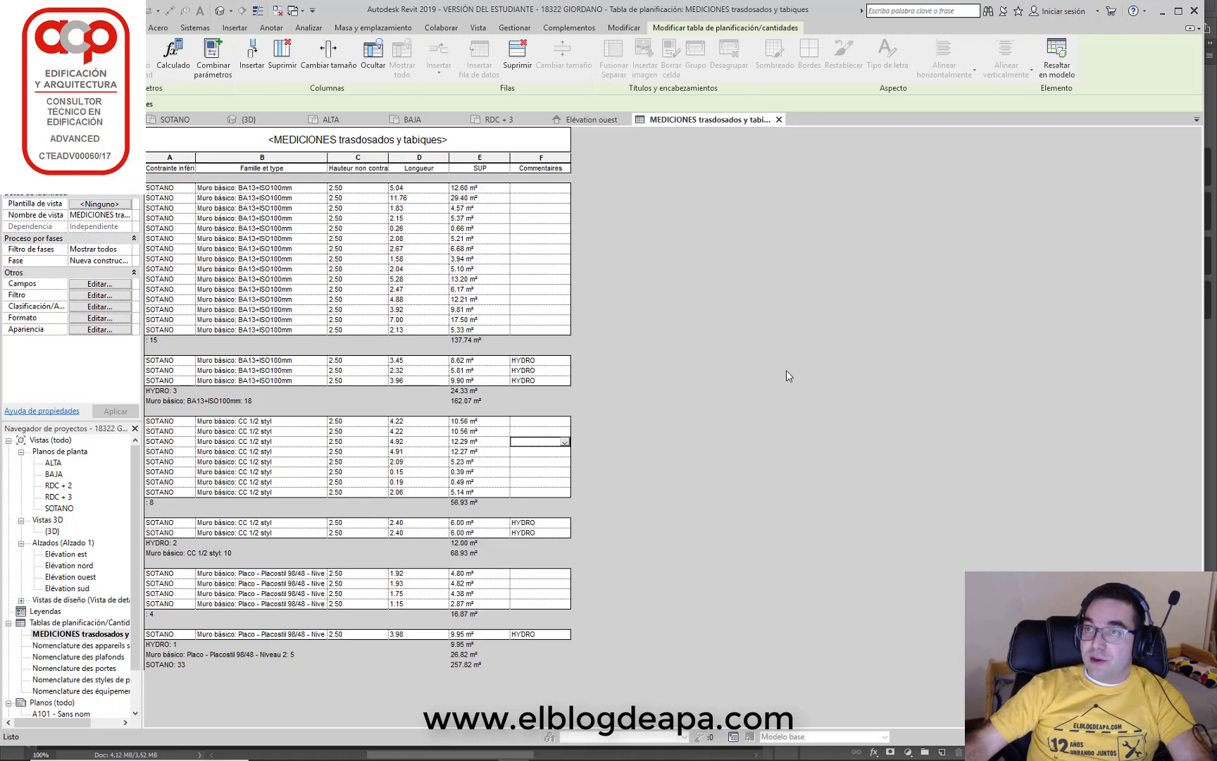
click(551, 483)
click(565, 482)
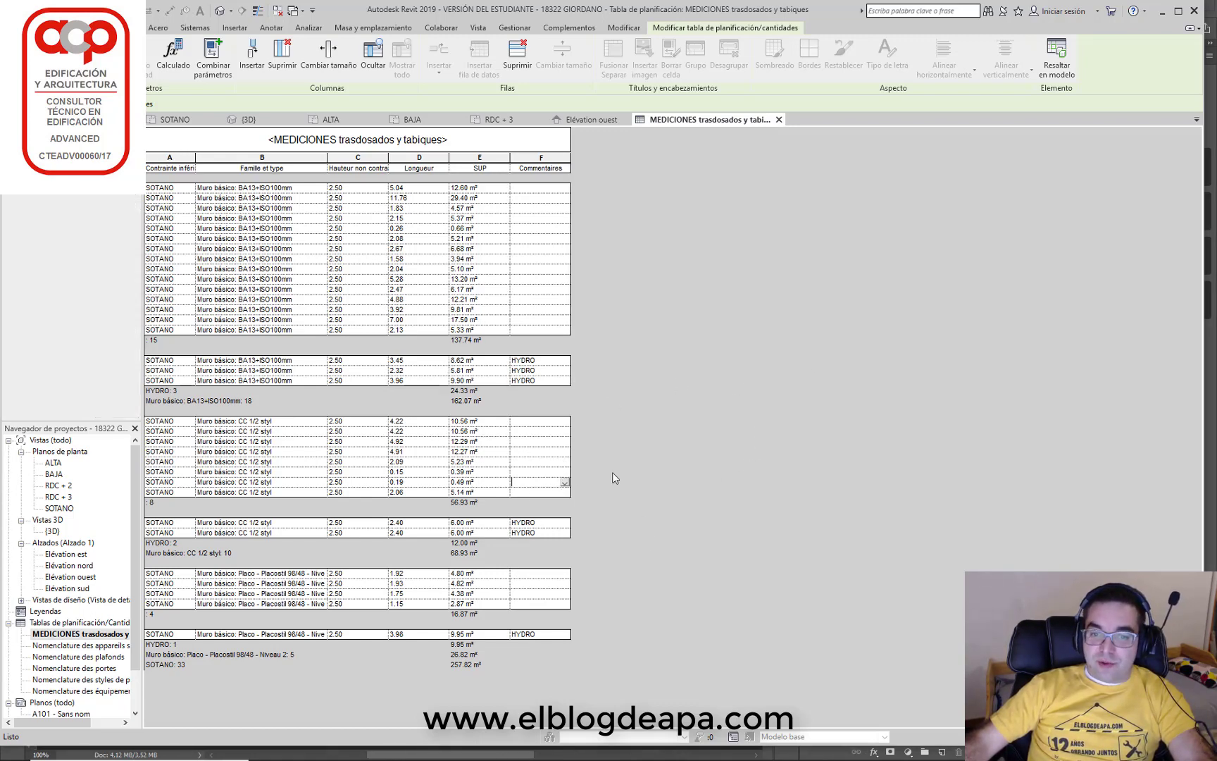
click(665, 469)
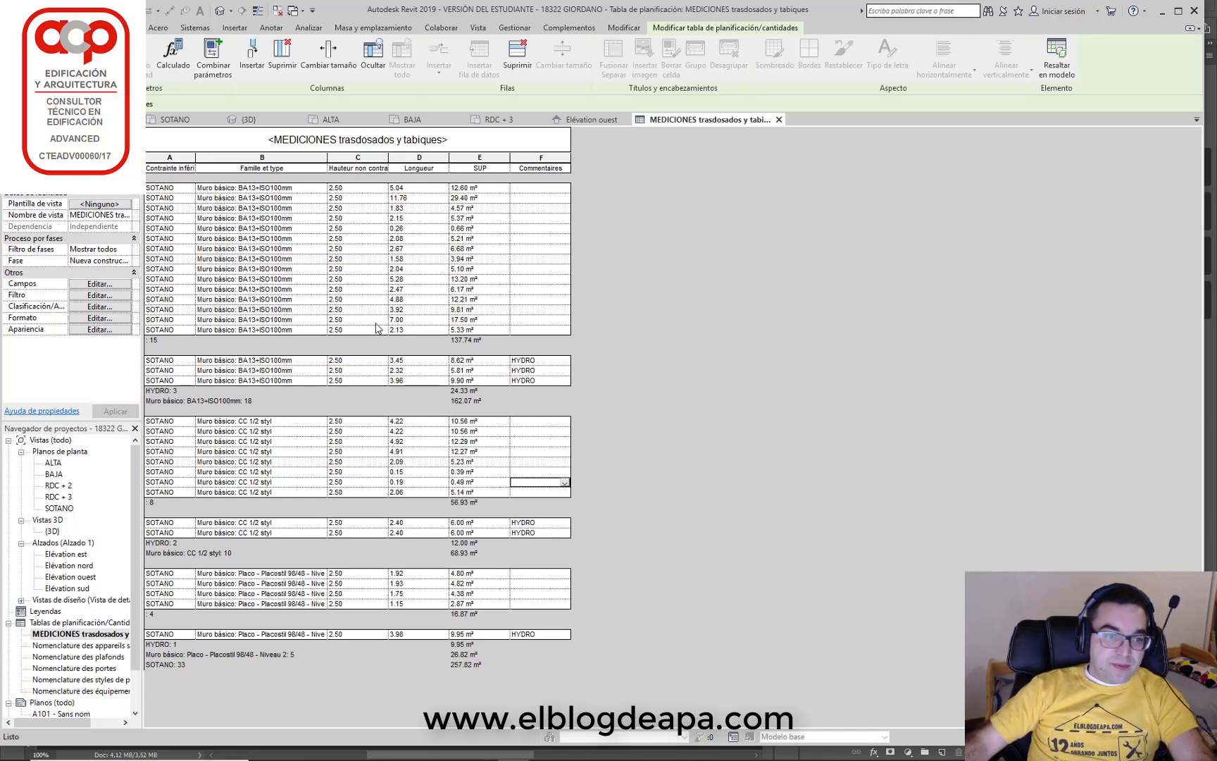
click(103, 646)
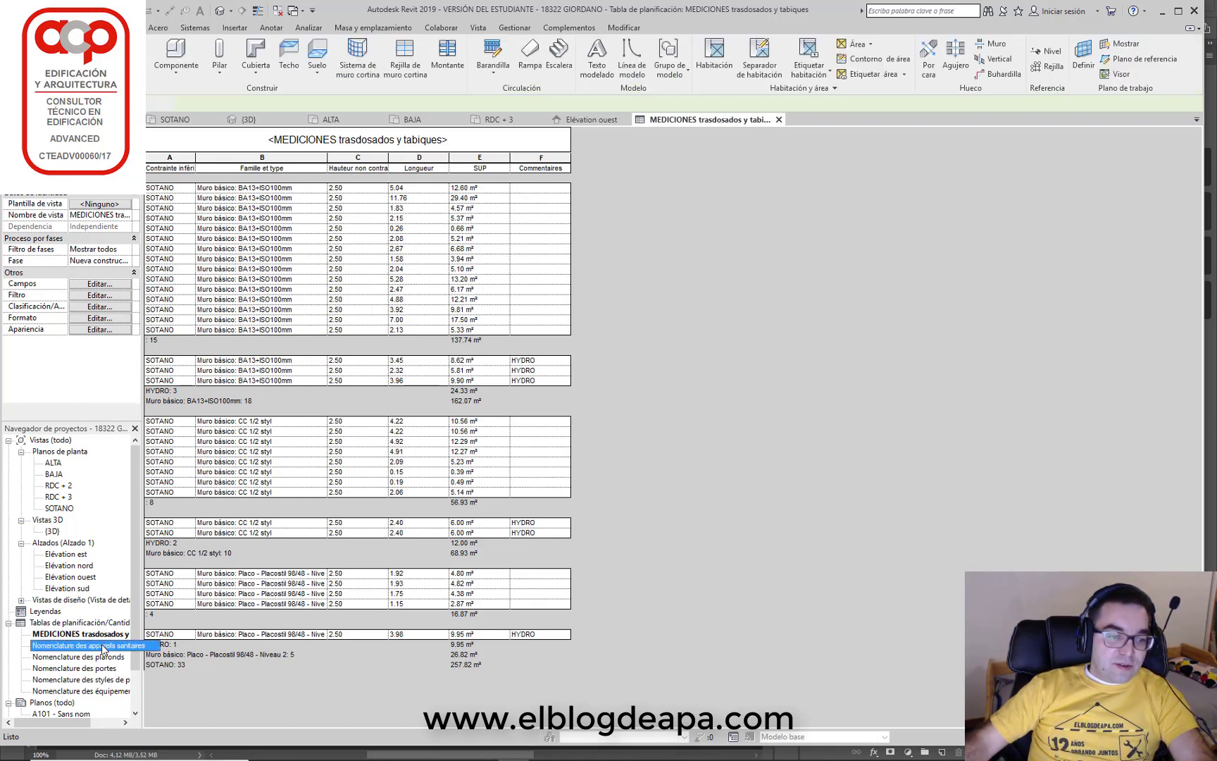
double_click(102, 646)
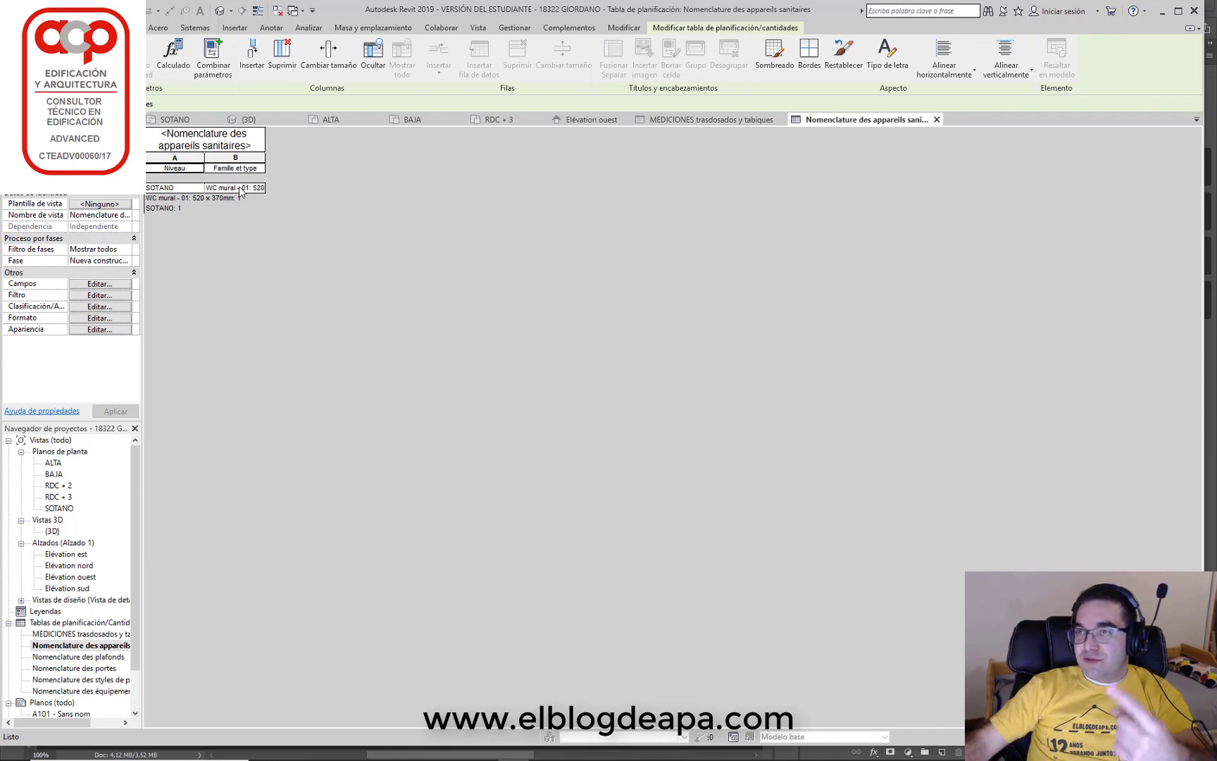
Open the plafonds, portes, équipements spécialisés and styles de pièces schedules, then return to SOTANO
double_click(110, 658)
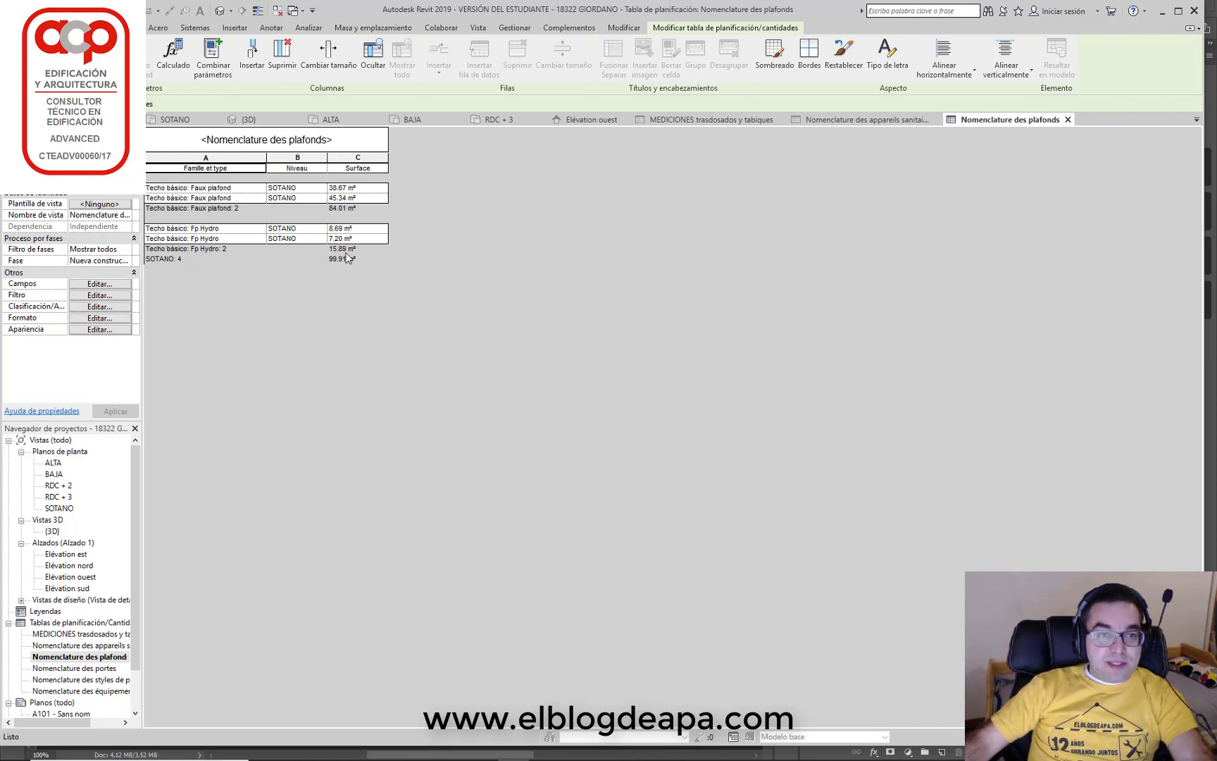
double_click(88, 670)
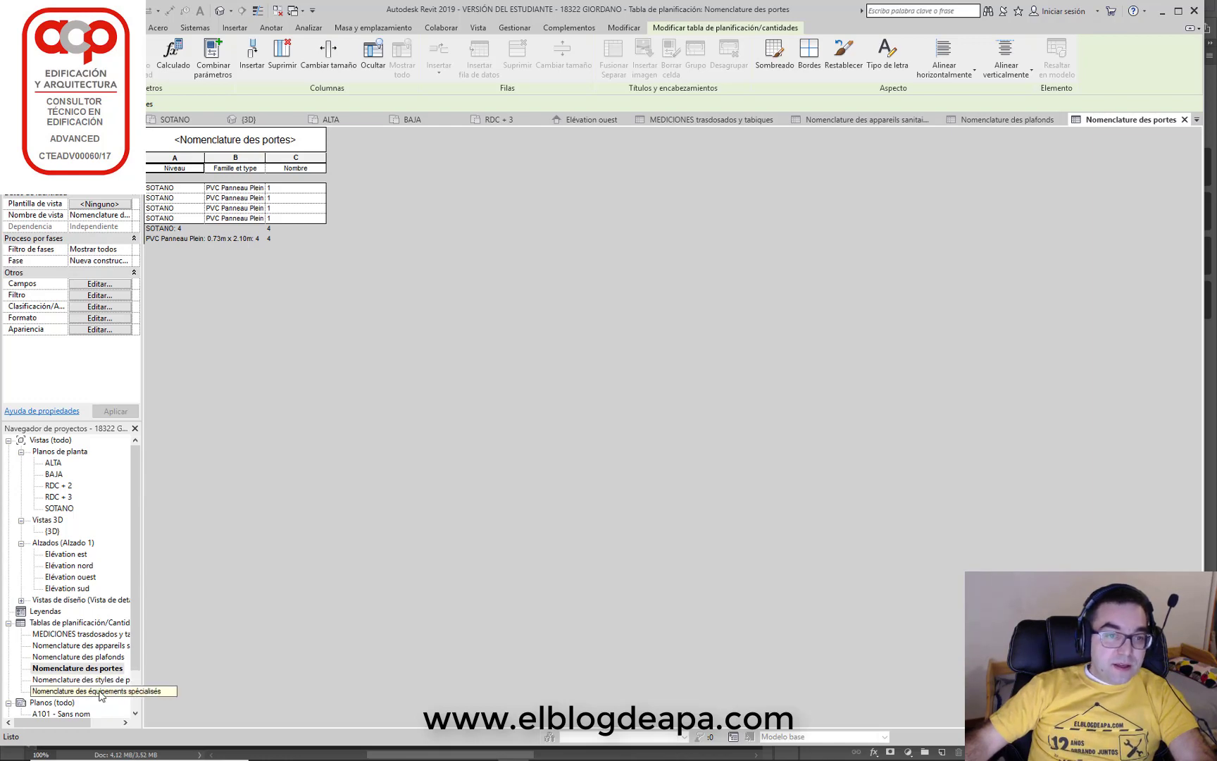
click(100, 694)
double_click(100, 691)
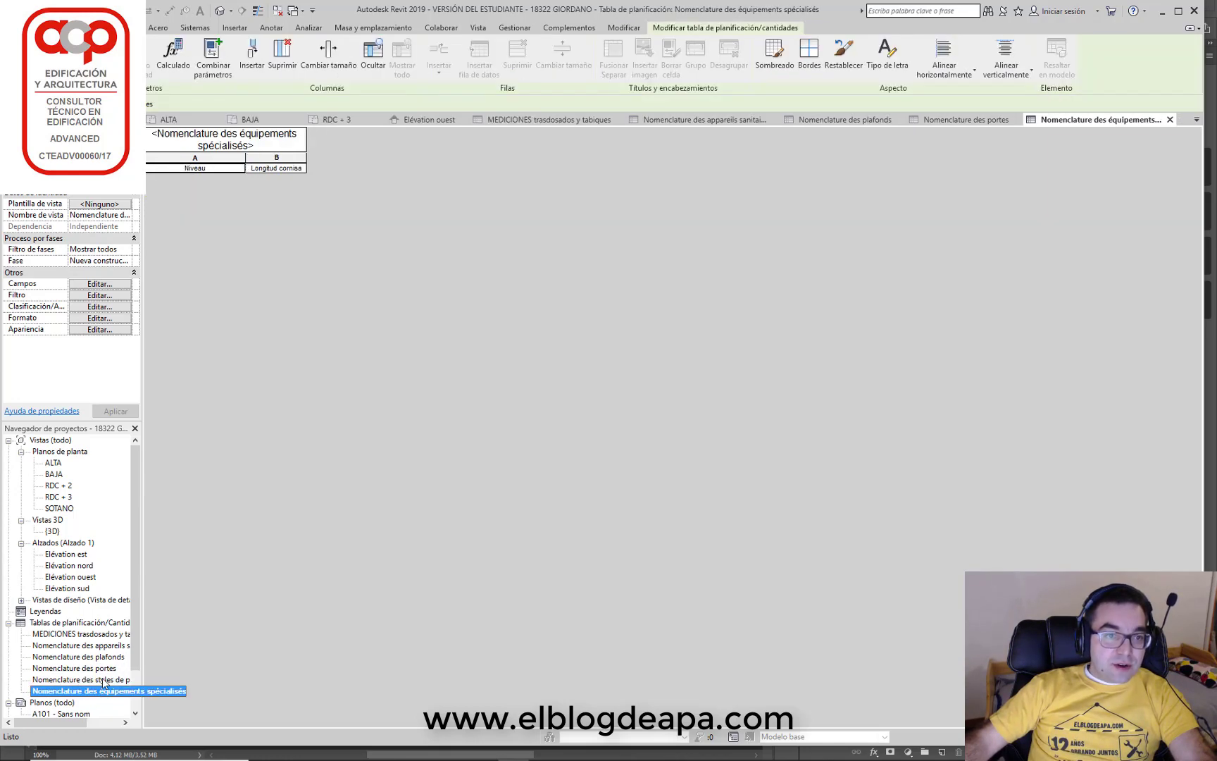
double_click(98, 679)
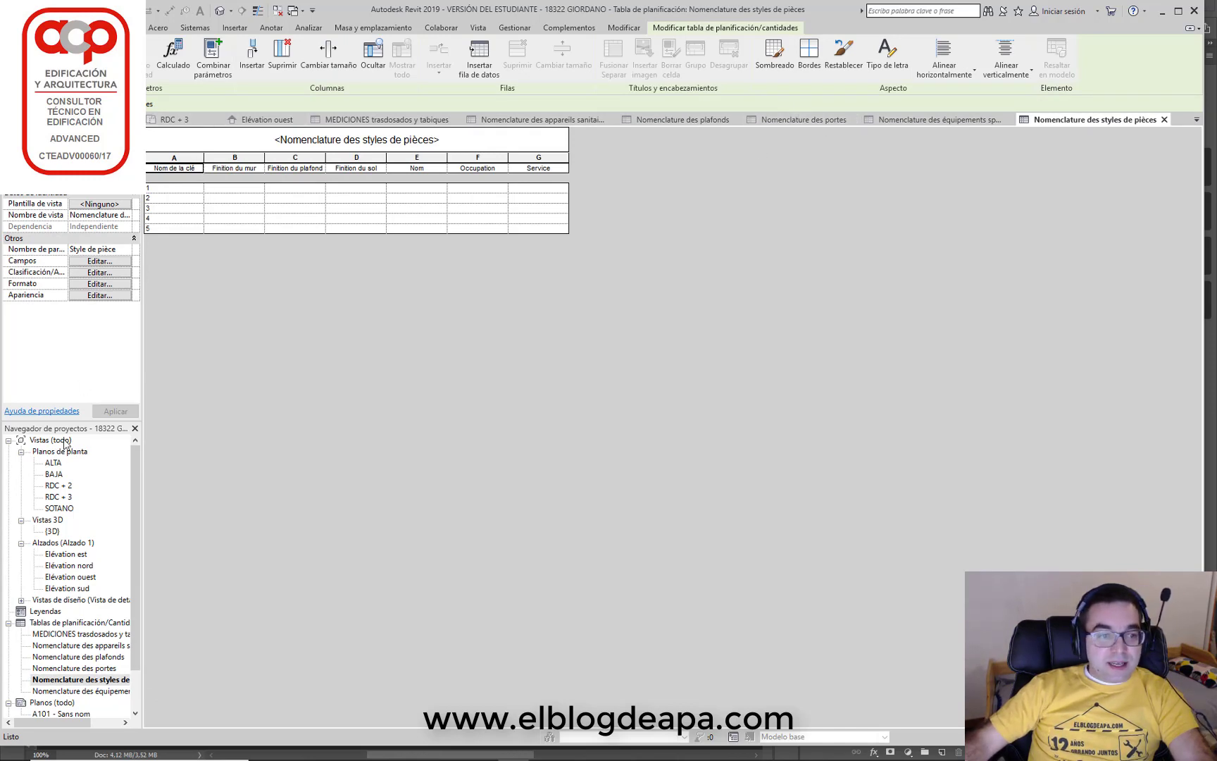
double_click(60, 507)
Select the existing 45.34 m² CHAMBRE 3 ceiling in the SOTANO plan's angled wing
click(776, 428)
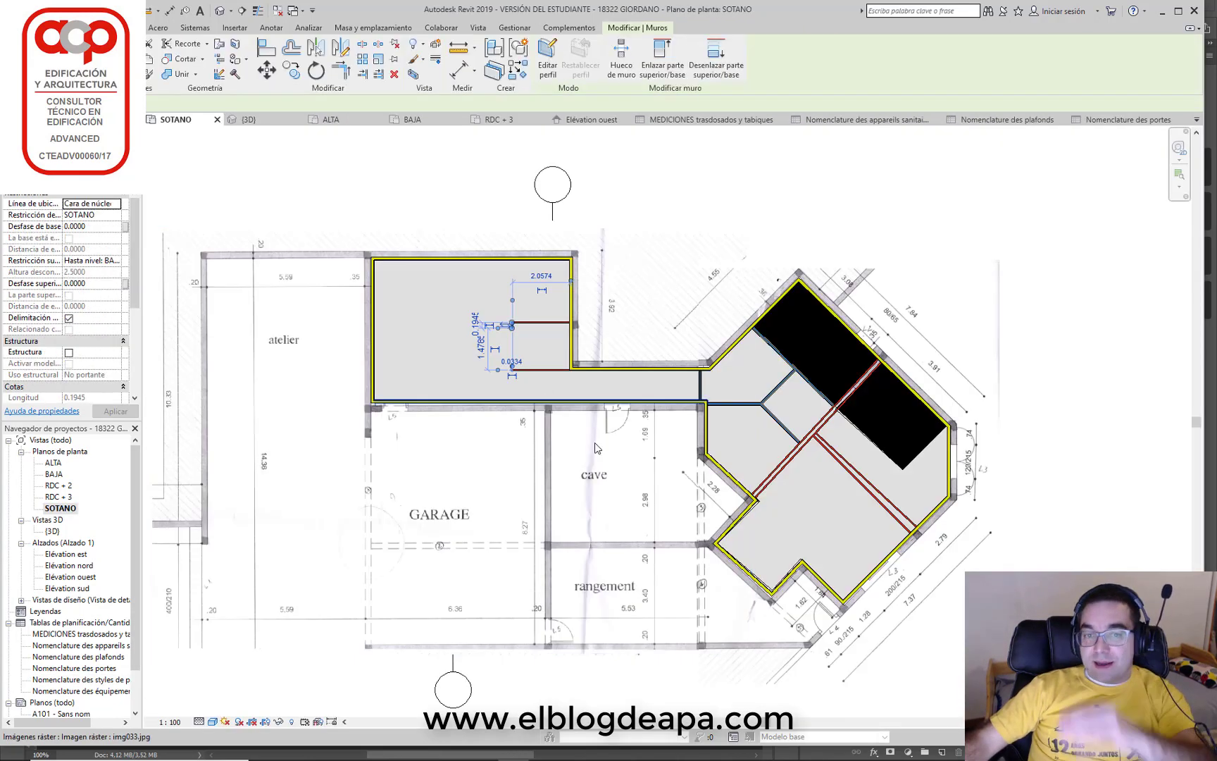
key(Escape)
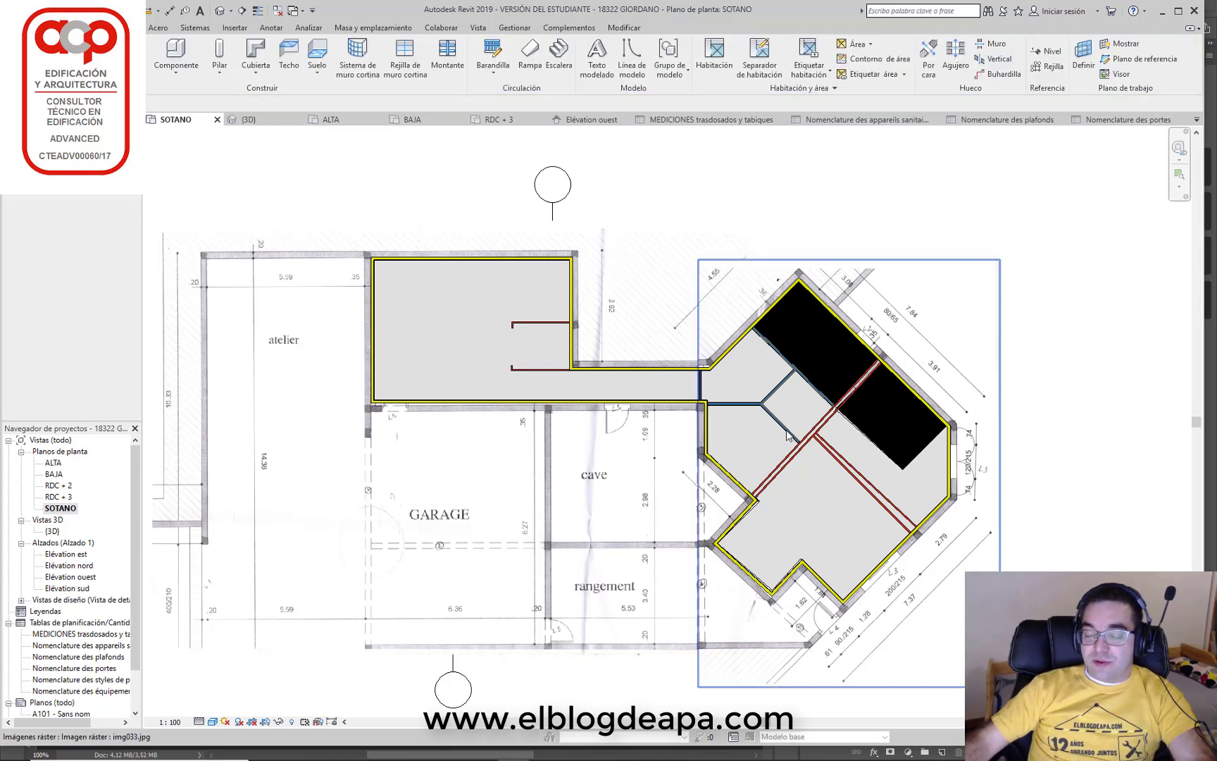
middle_drag(676, 452, 722, 422)
scroll(720, 422, up, 1)
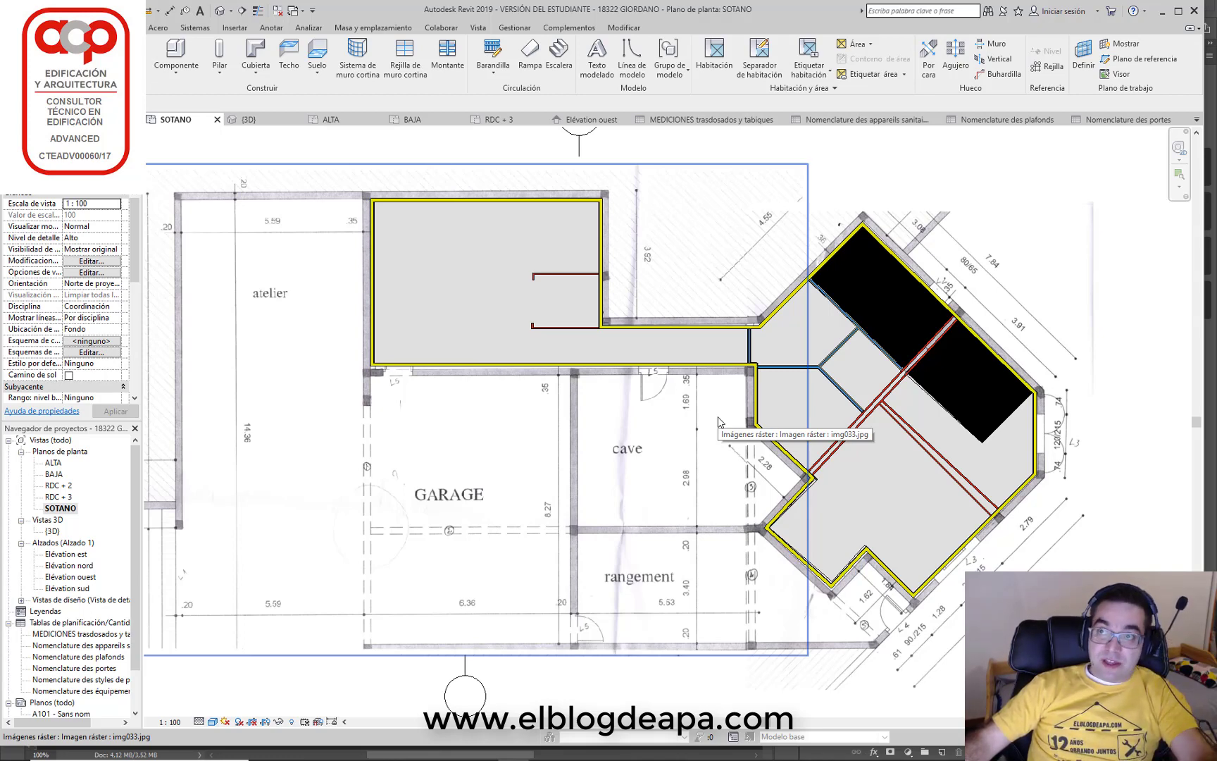
middle_drag(698, 347, 410, 328)
scroll(545, 434, up, 2)
click(515, 421)
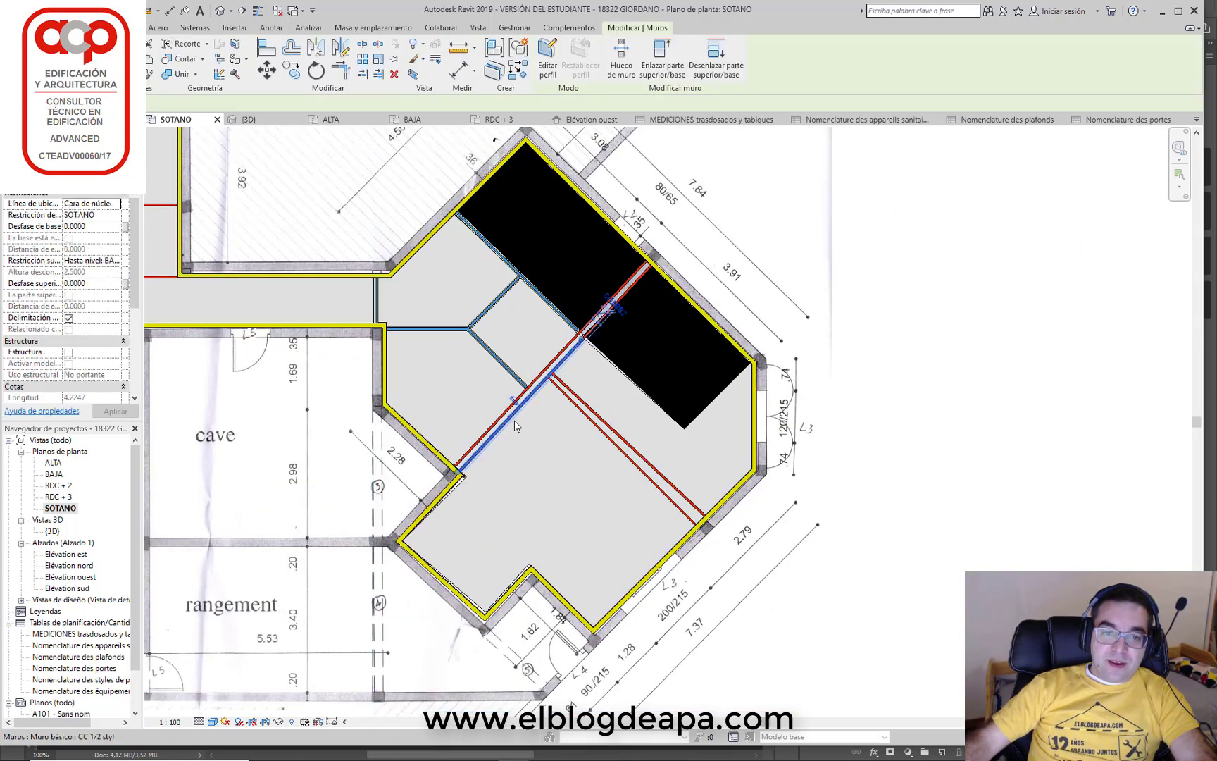
click(462, 491)
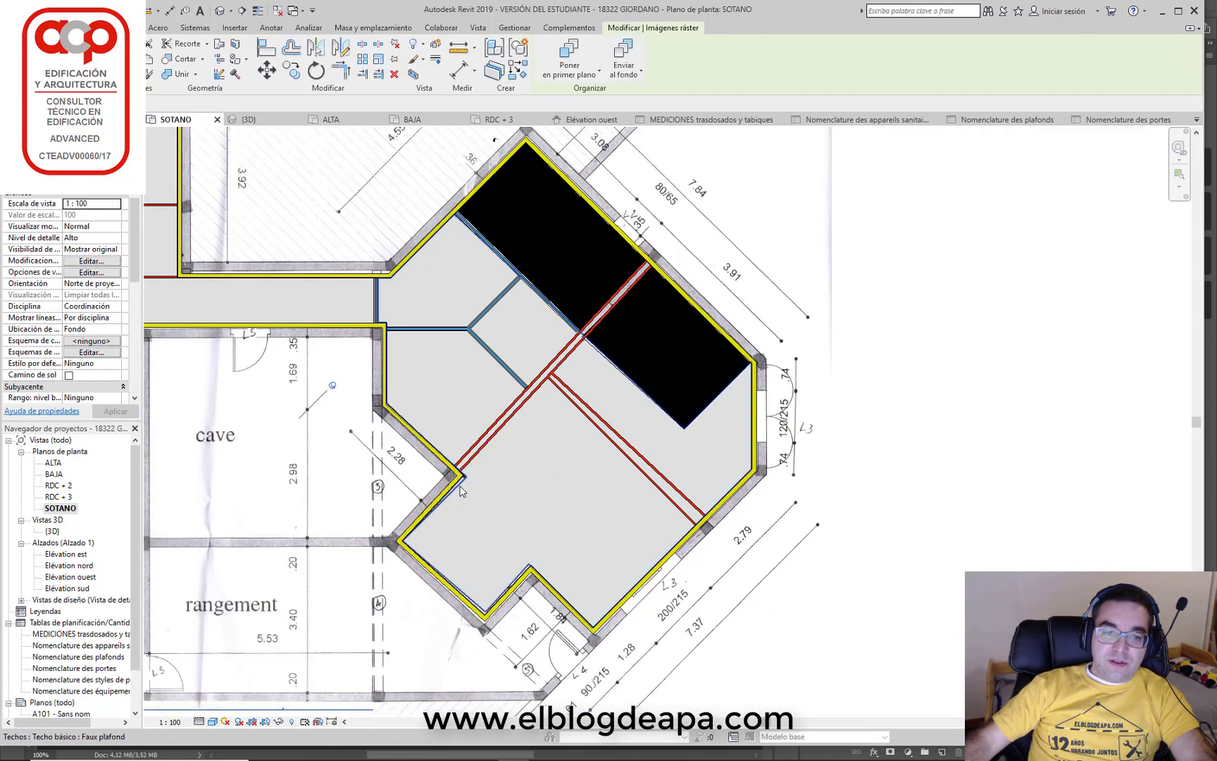
key(Escape)
click(512, 457)
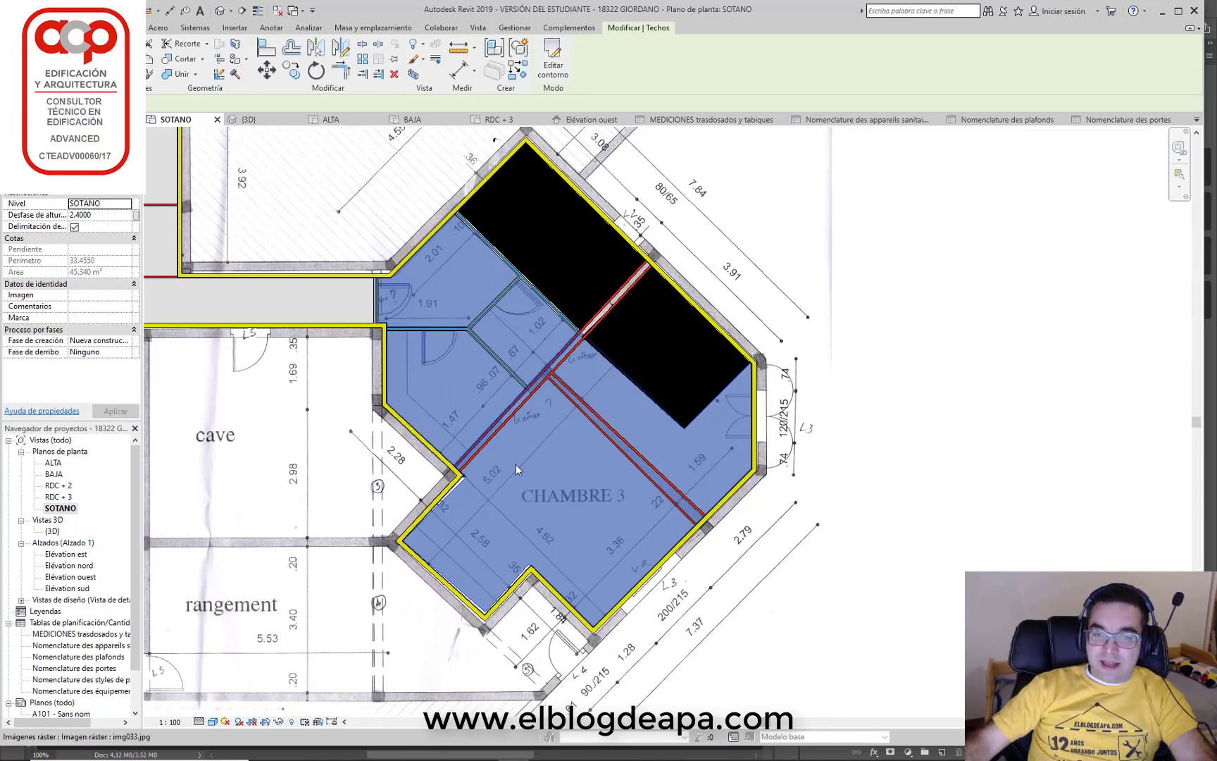
Start placing a new ceiling, saving the project at the reminder
key(Escape)
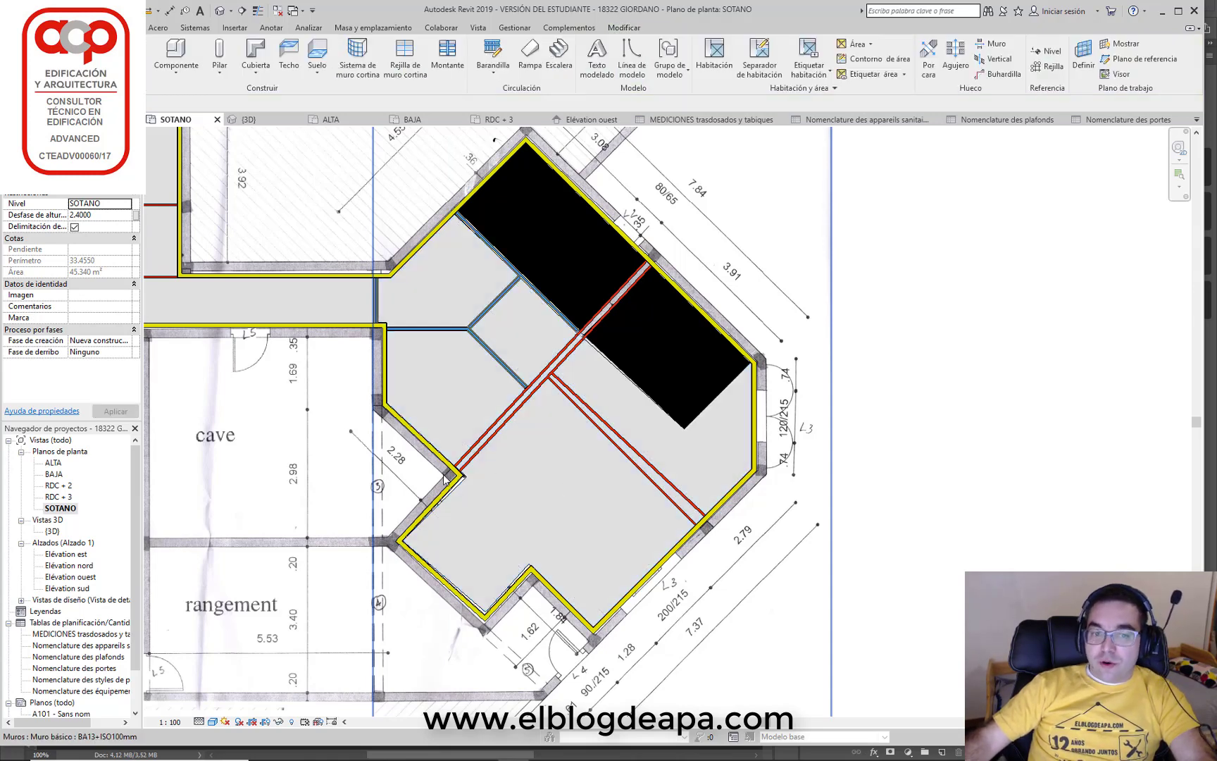
key(Escape)
click(298, 50)
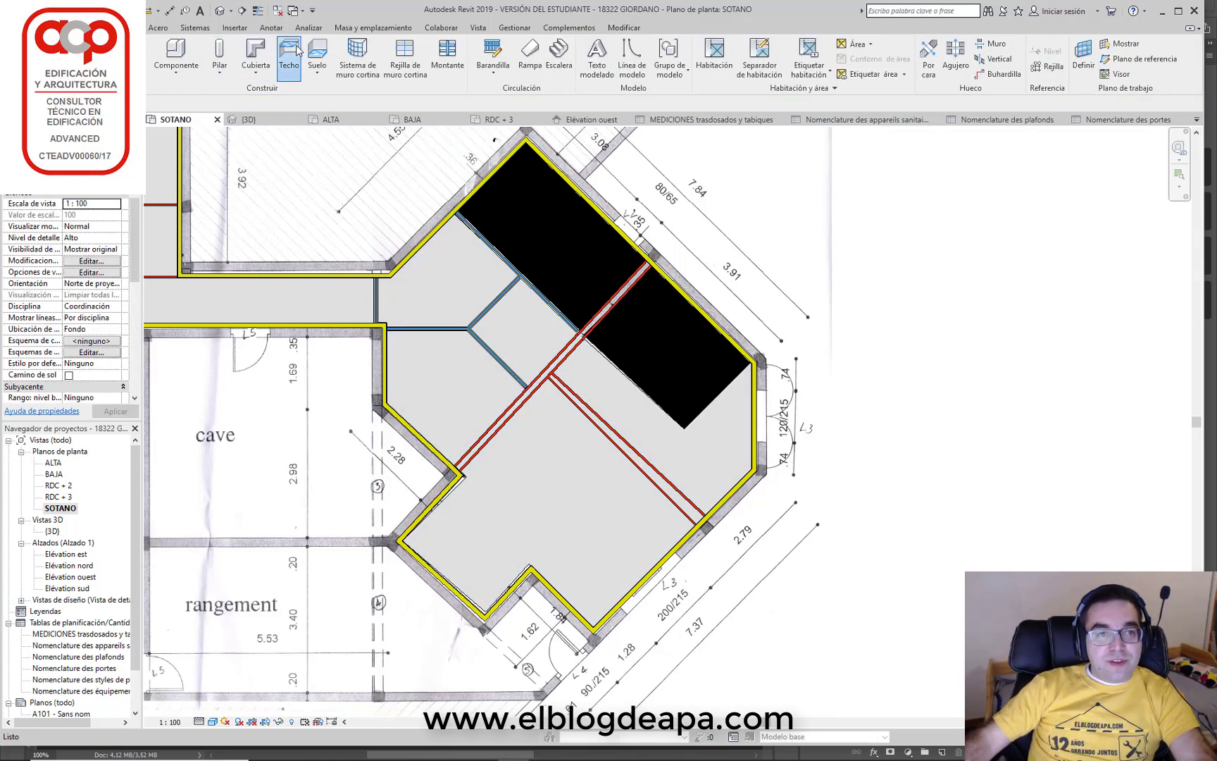
click(583, 347)
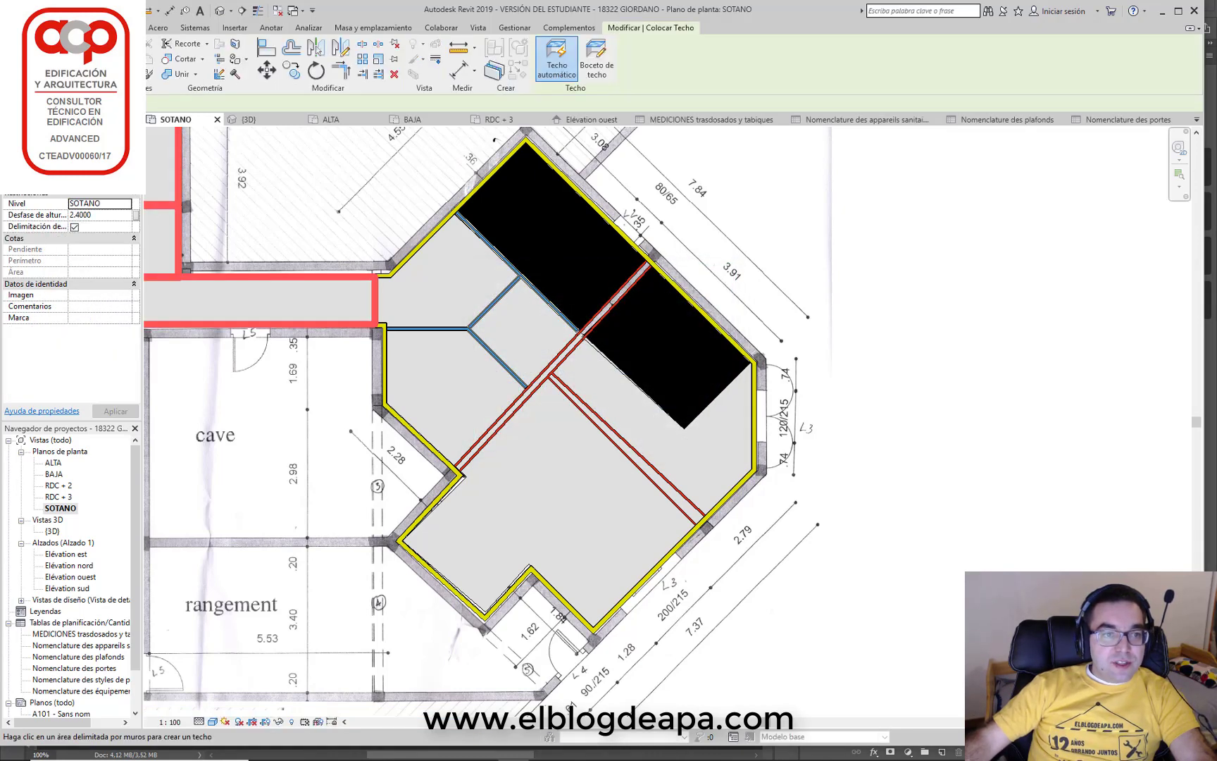
Duplicate Faux plafond as 'Faux plafond + LR 100mm', keeping the _plaque de platre material
click(112, 181)
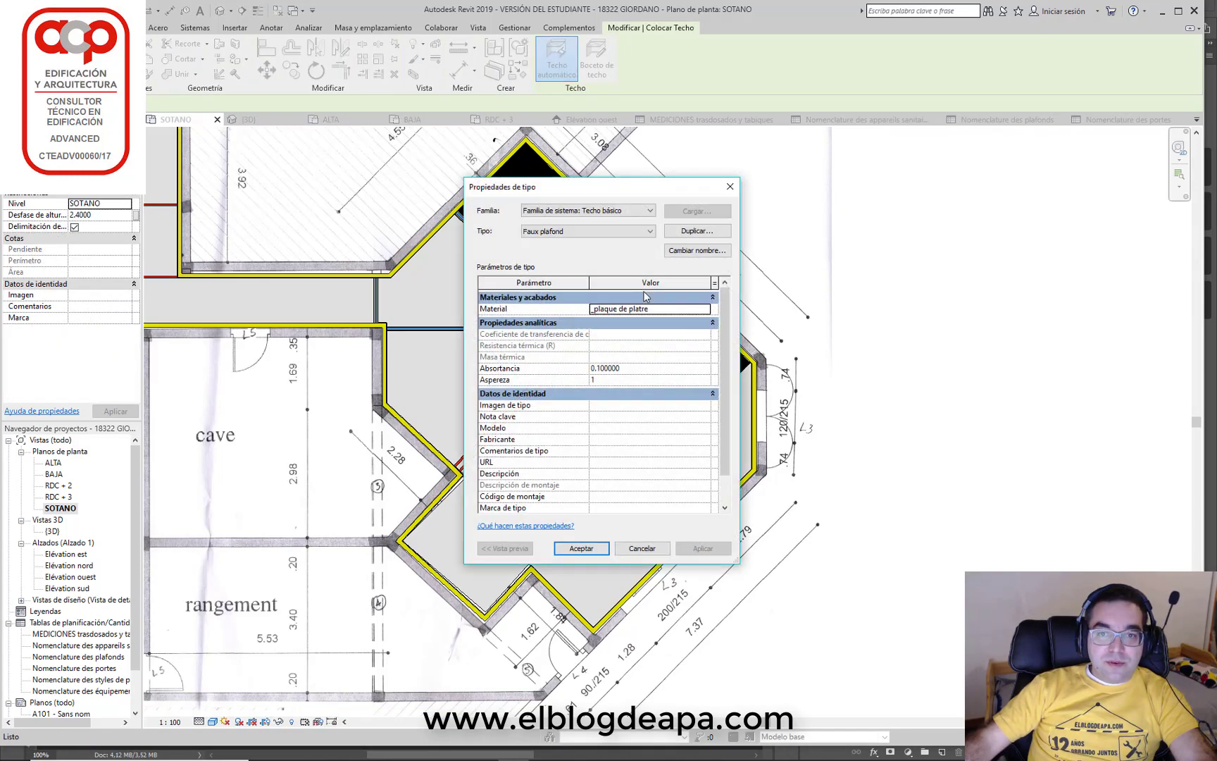
click(702, 231)
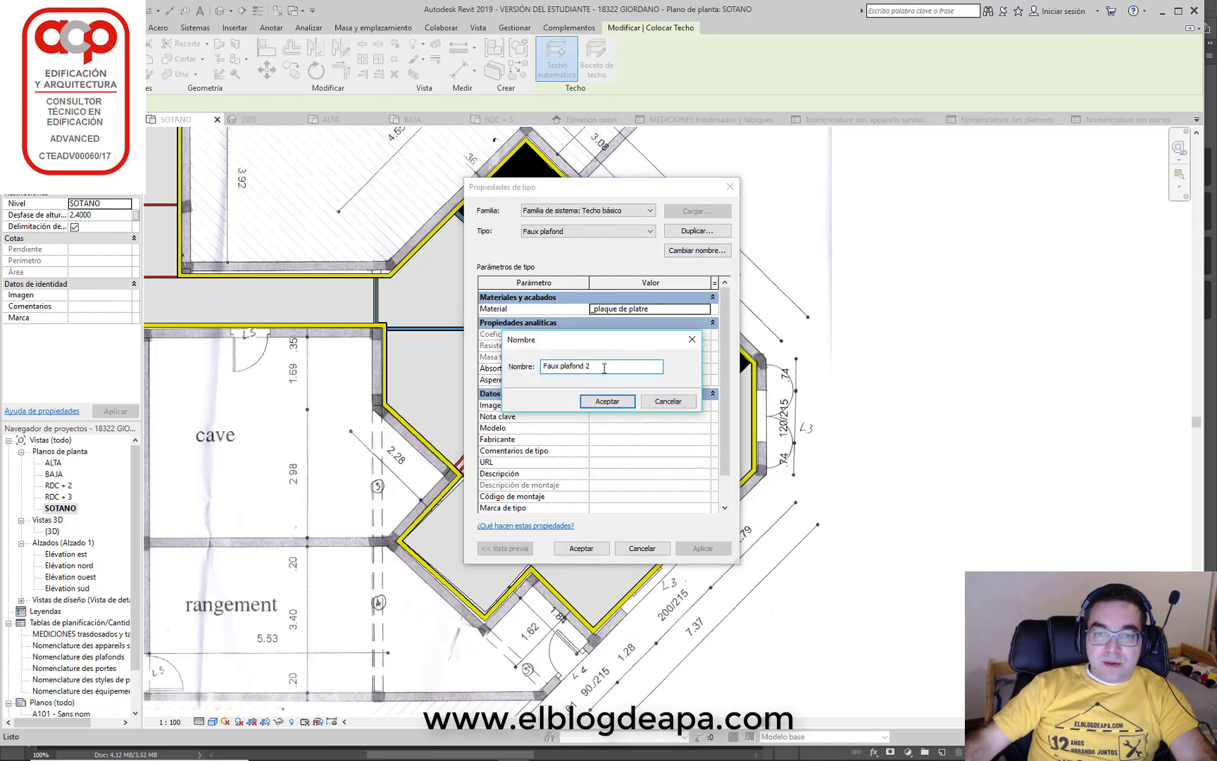
text(+ L)
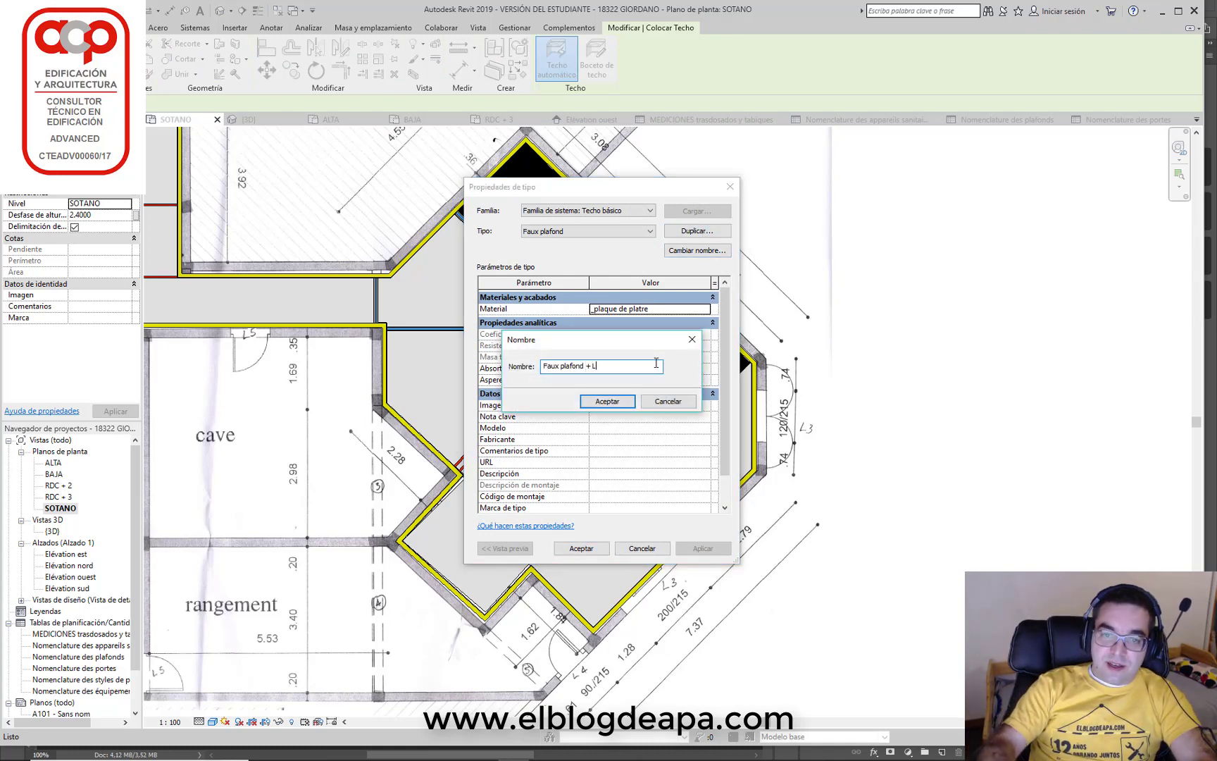
text(V)
key(BackSpace)
text(R 100mm)
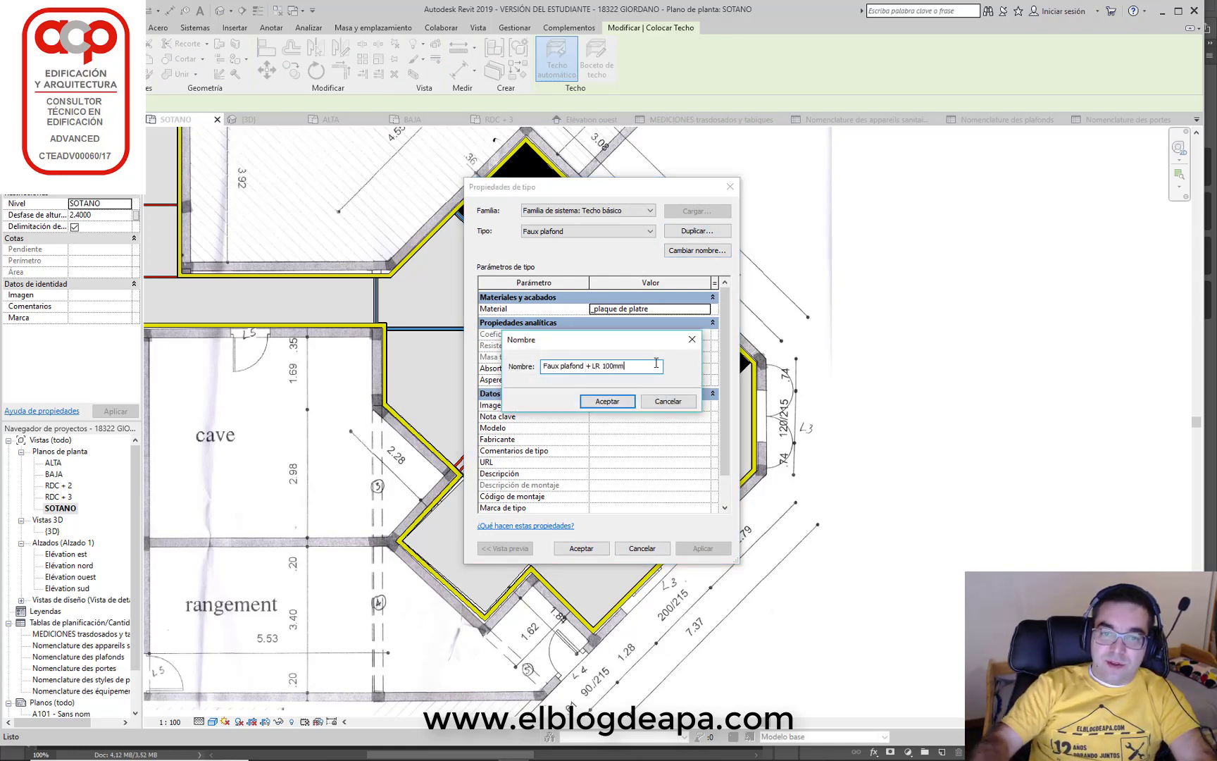
click(629, 403)
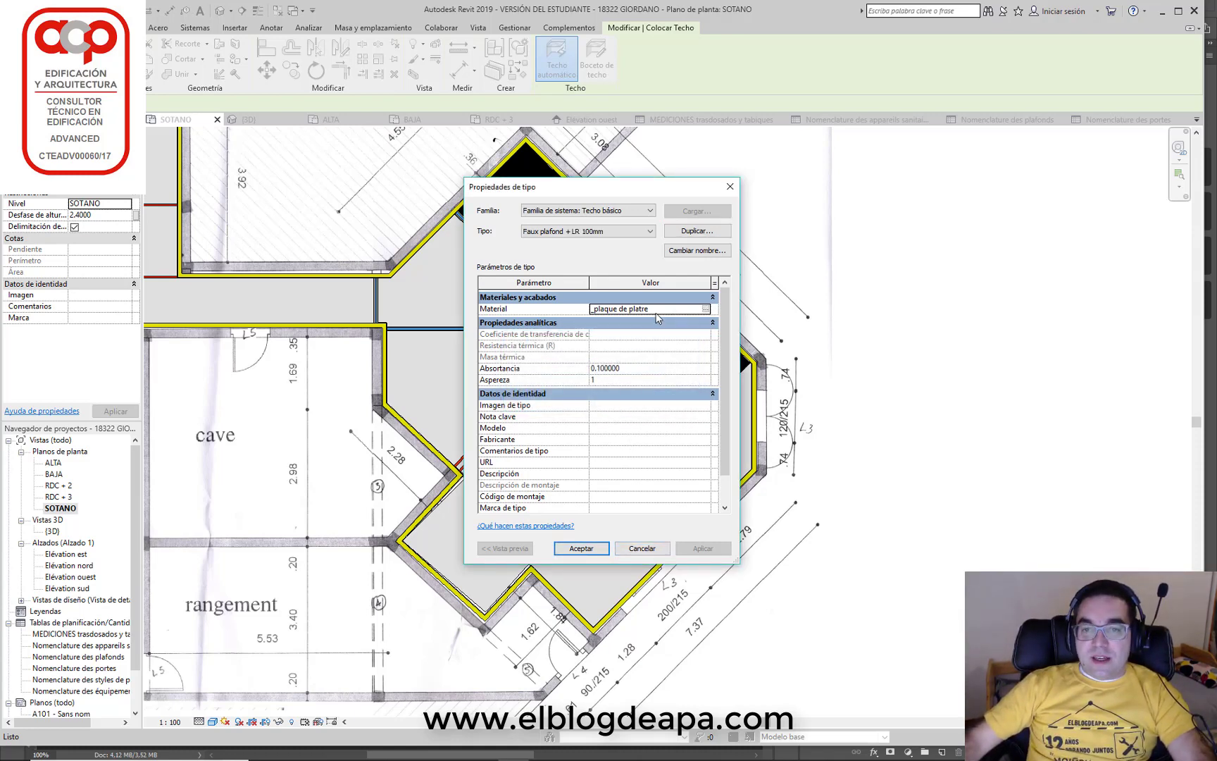
click(677, 312)
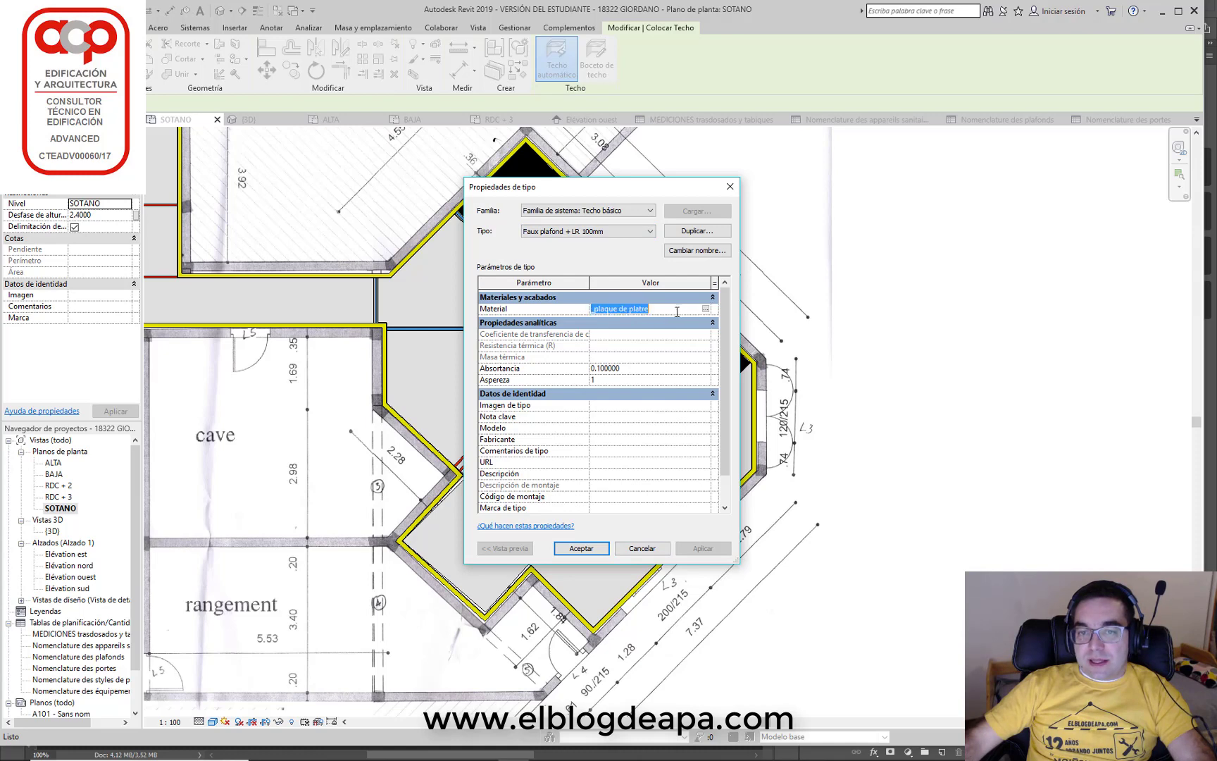
click(706, 309)
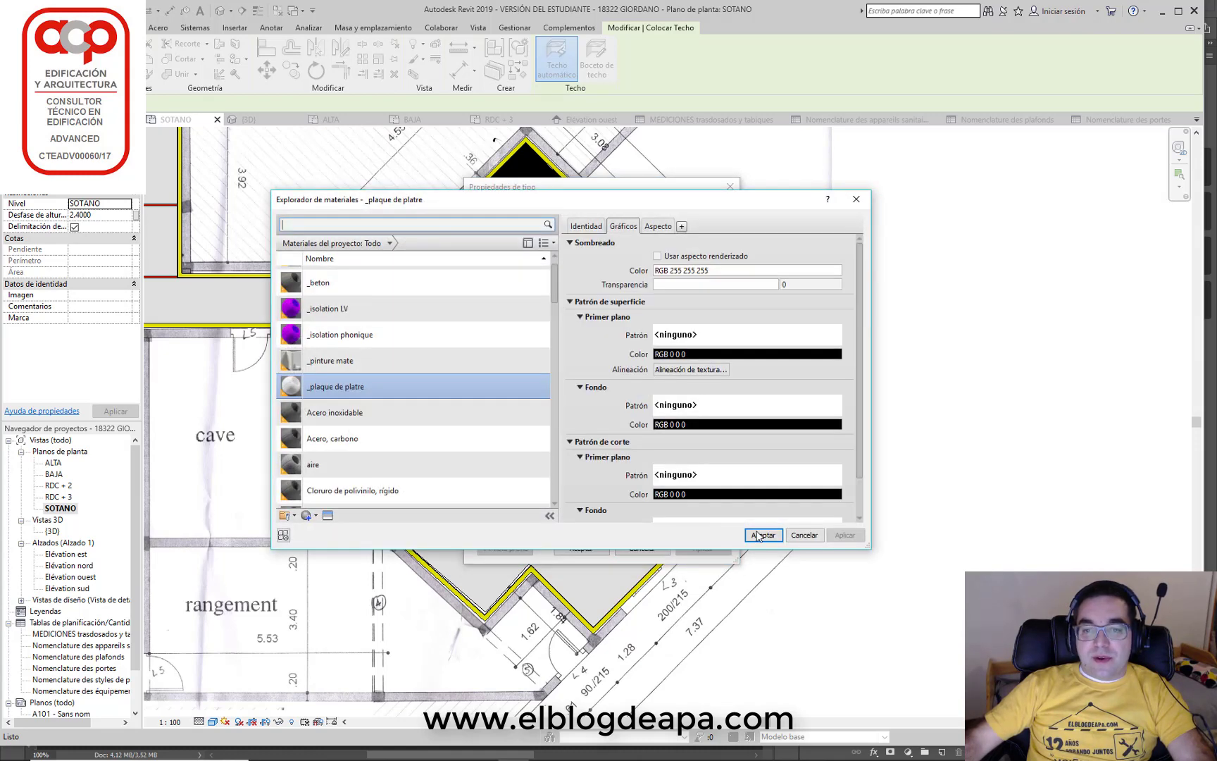
click(803, 535)
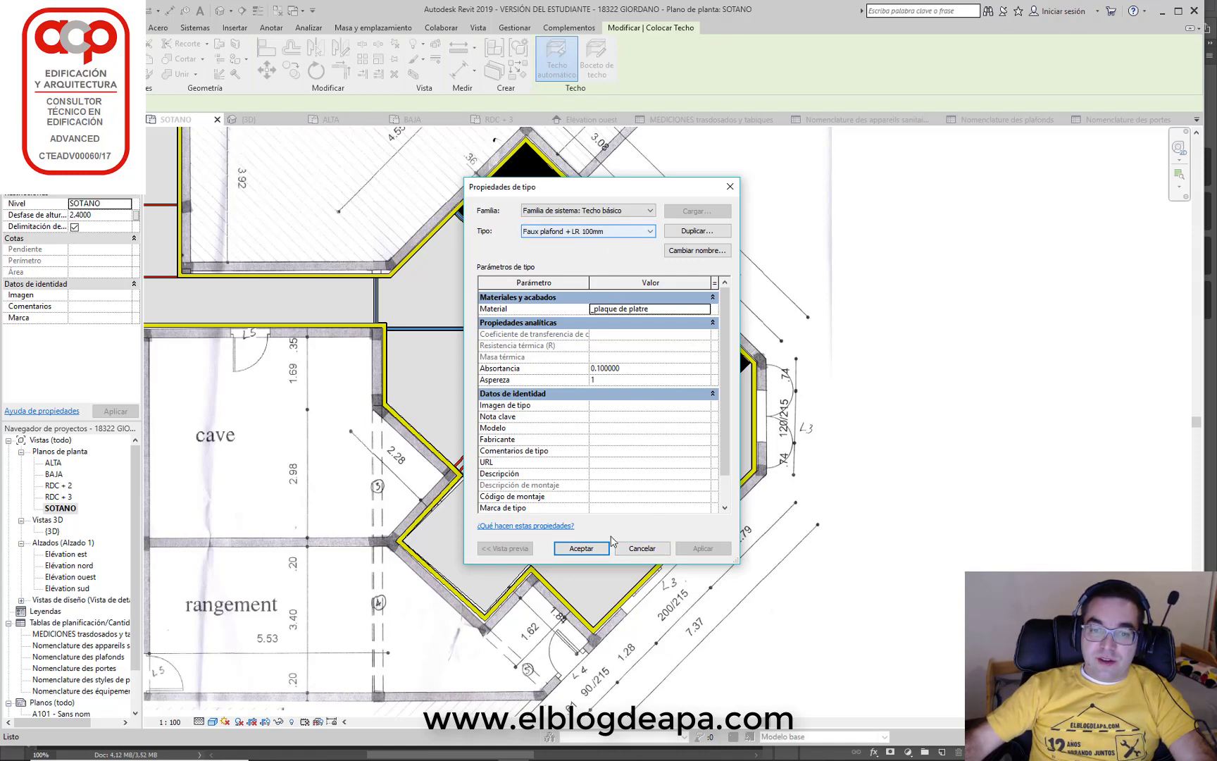
click(582, 548)
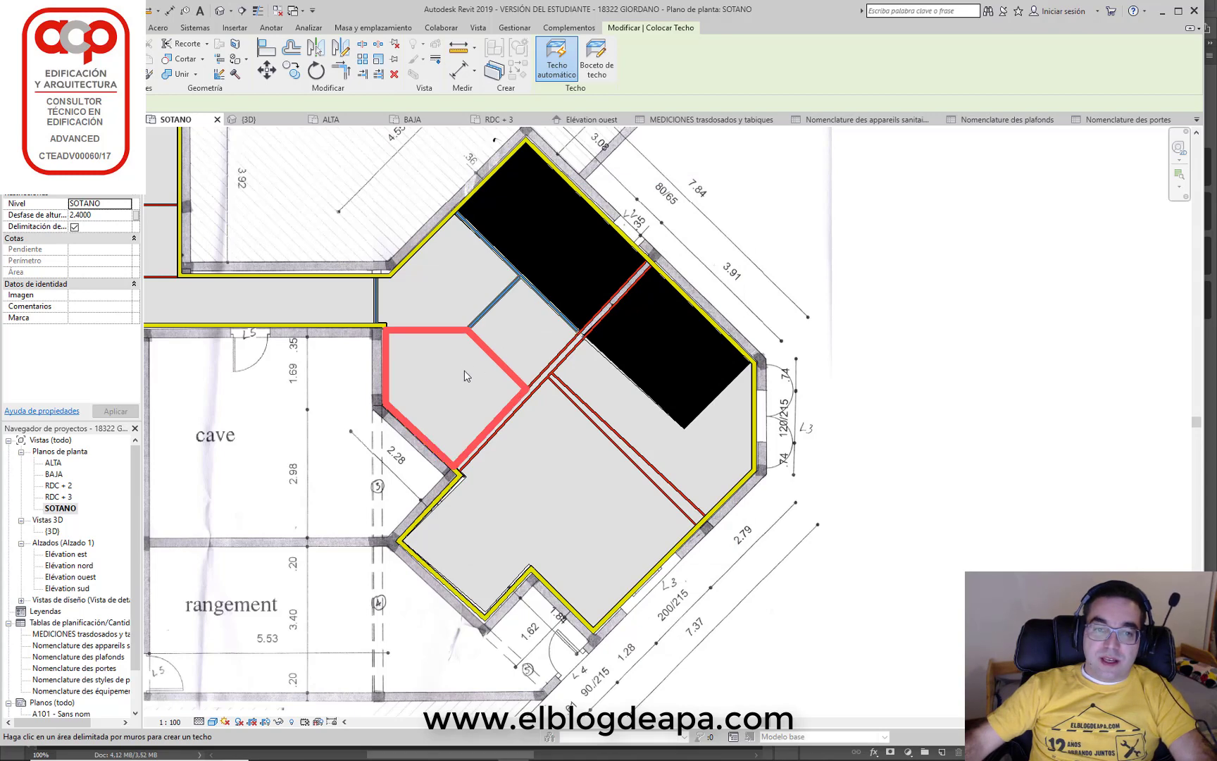
Exit ceiling placement, inspect the CHAMBRE 3 ceiling, and pan to the GARAGE and atelier
key(Escape)
key(Escape)
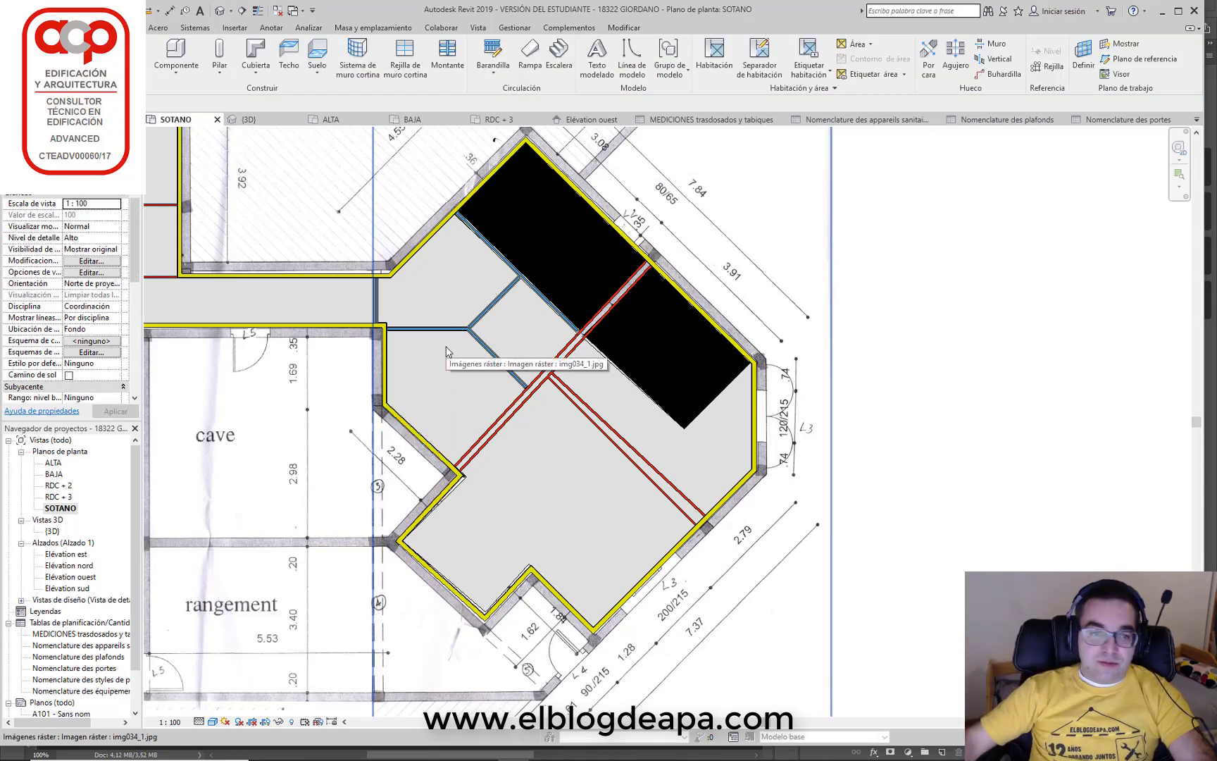
click(436, 519)
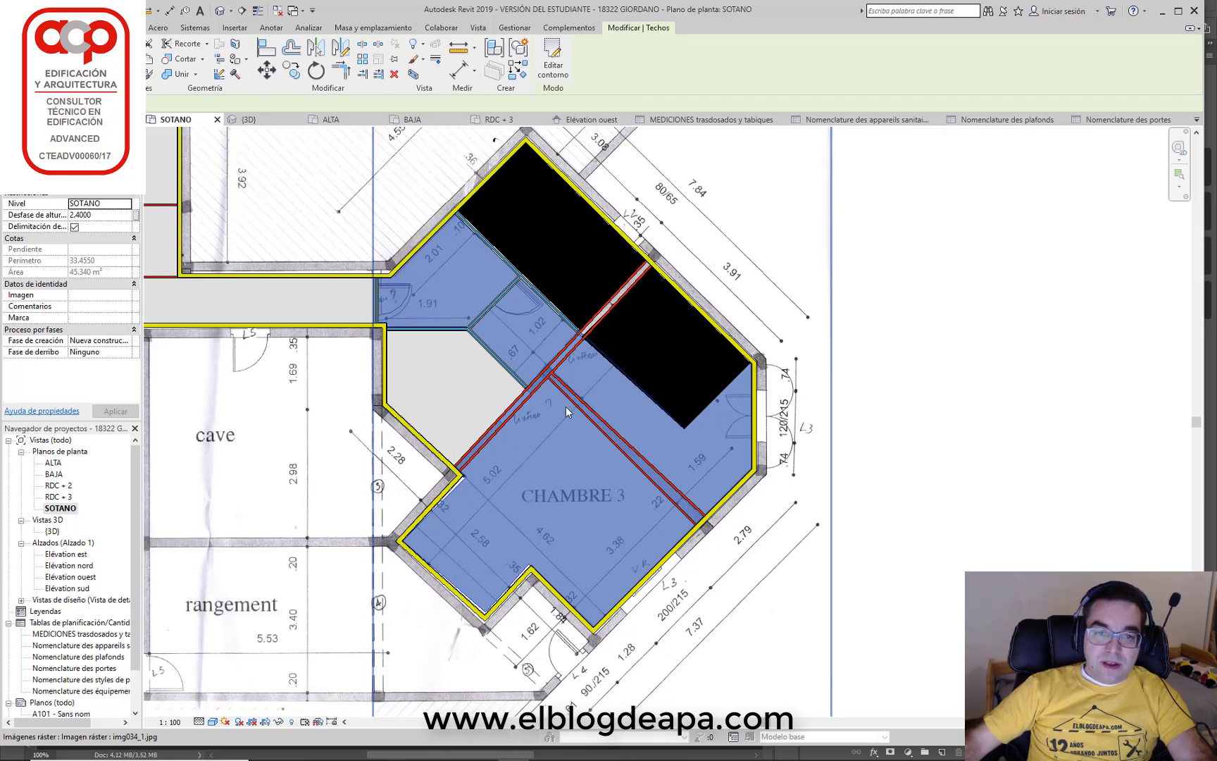
key(Escape)
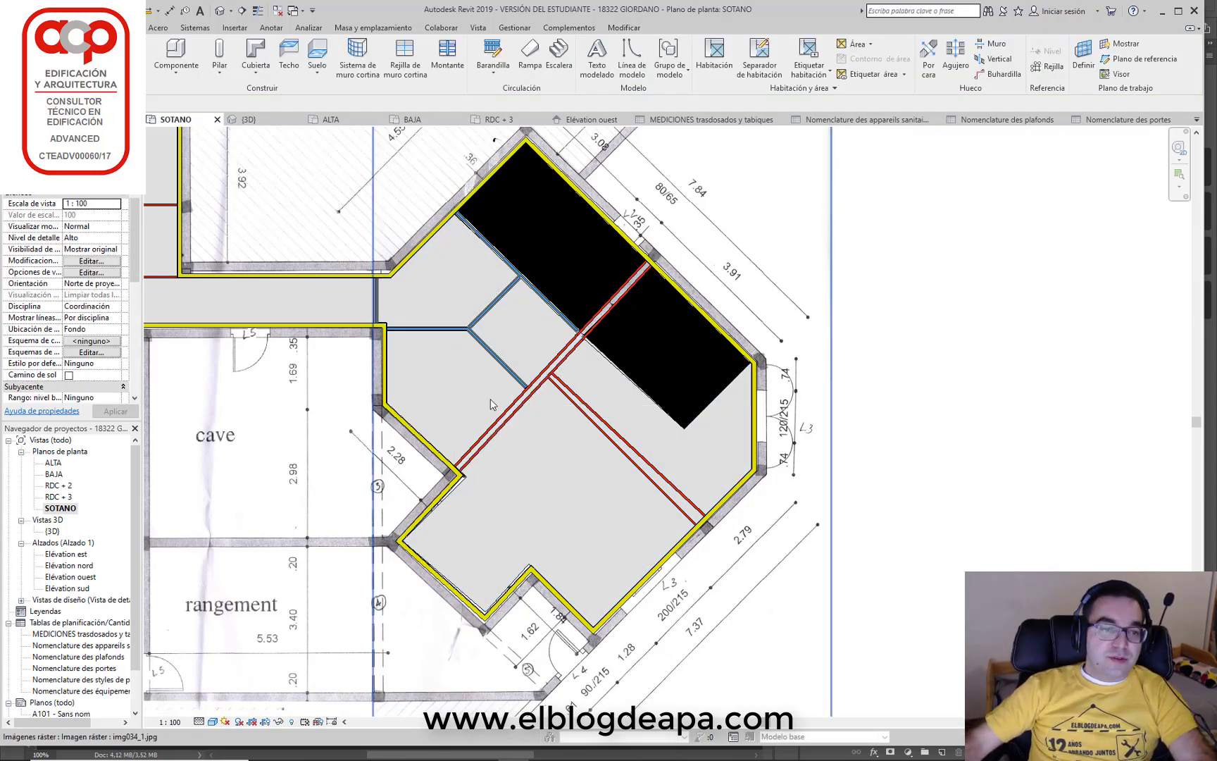
scroll(468, 493, down, 1)
middle_drag(469, 493, 714, 373)
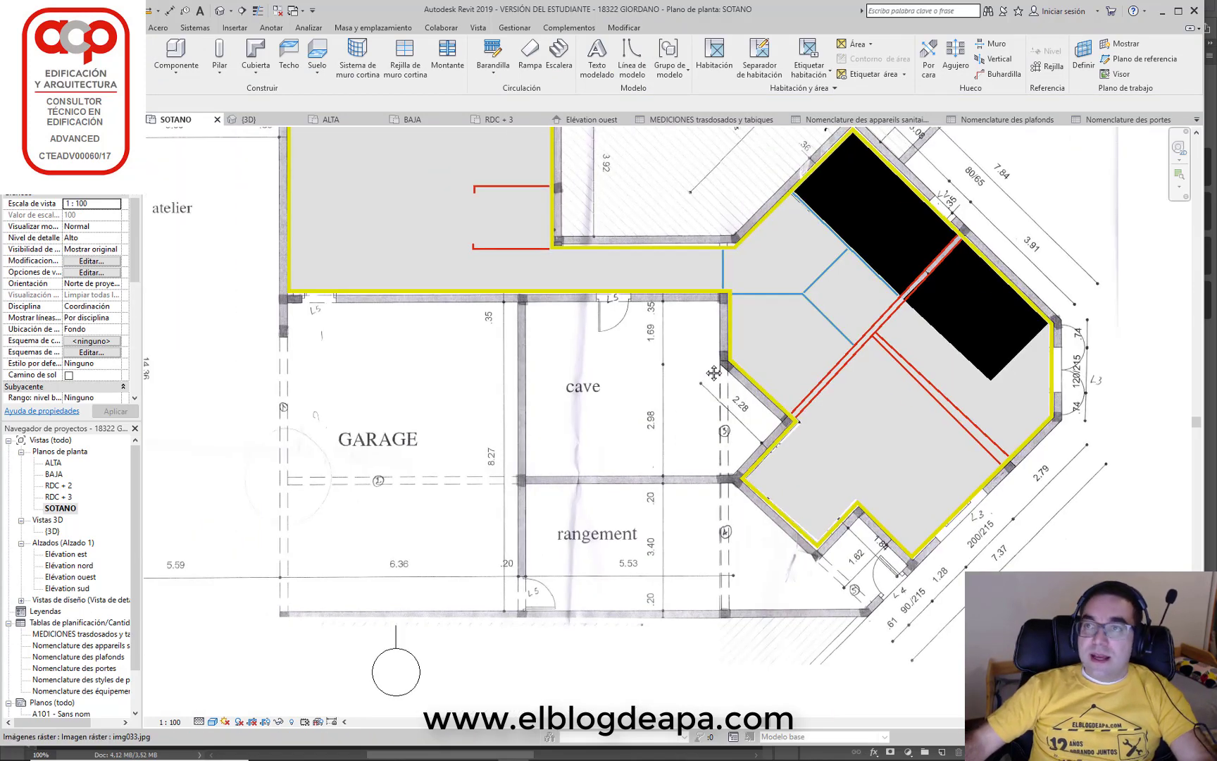